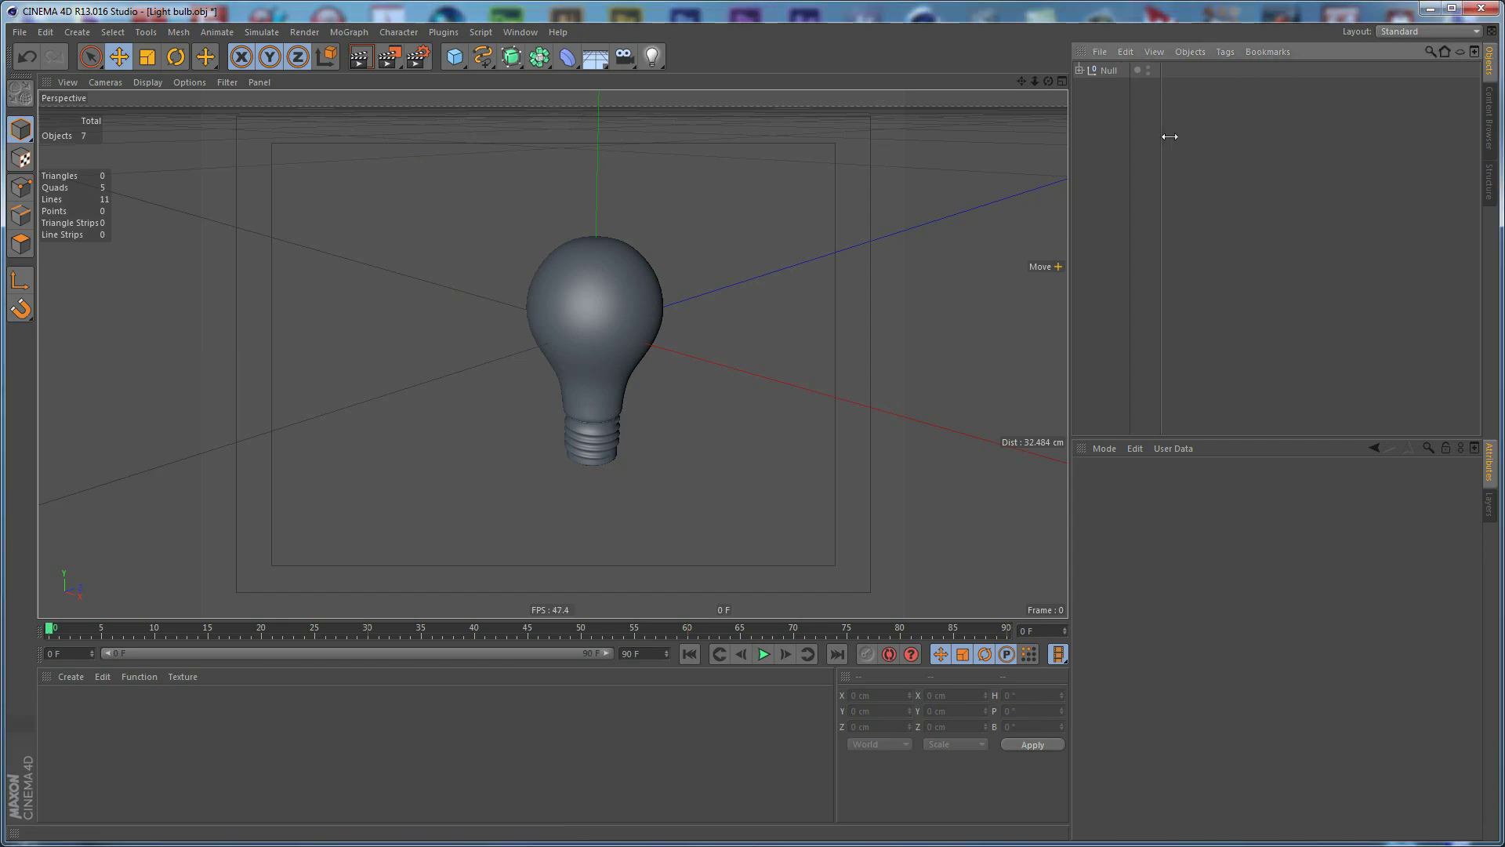
- Rename the Null object to 'Light Bulb'
{"action": "left_click_drag", "start_coordinate": [1123, 133], "coordinate": [1163, 131]}
{"action": "double_click", "coordinate": [1111, 71]}
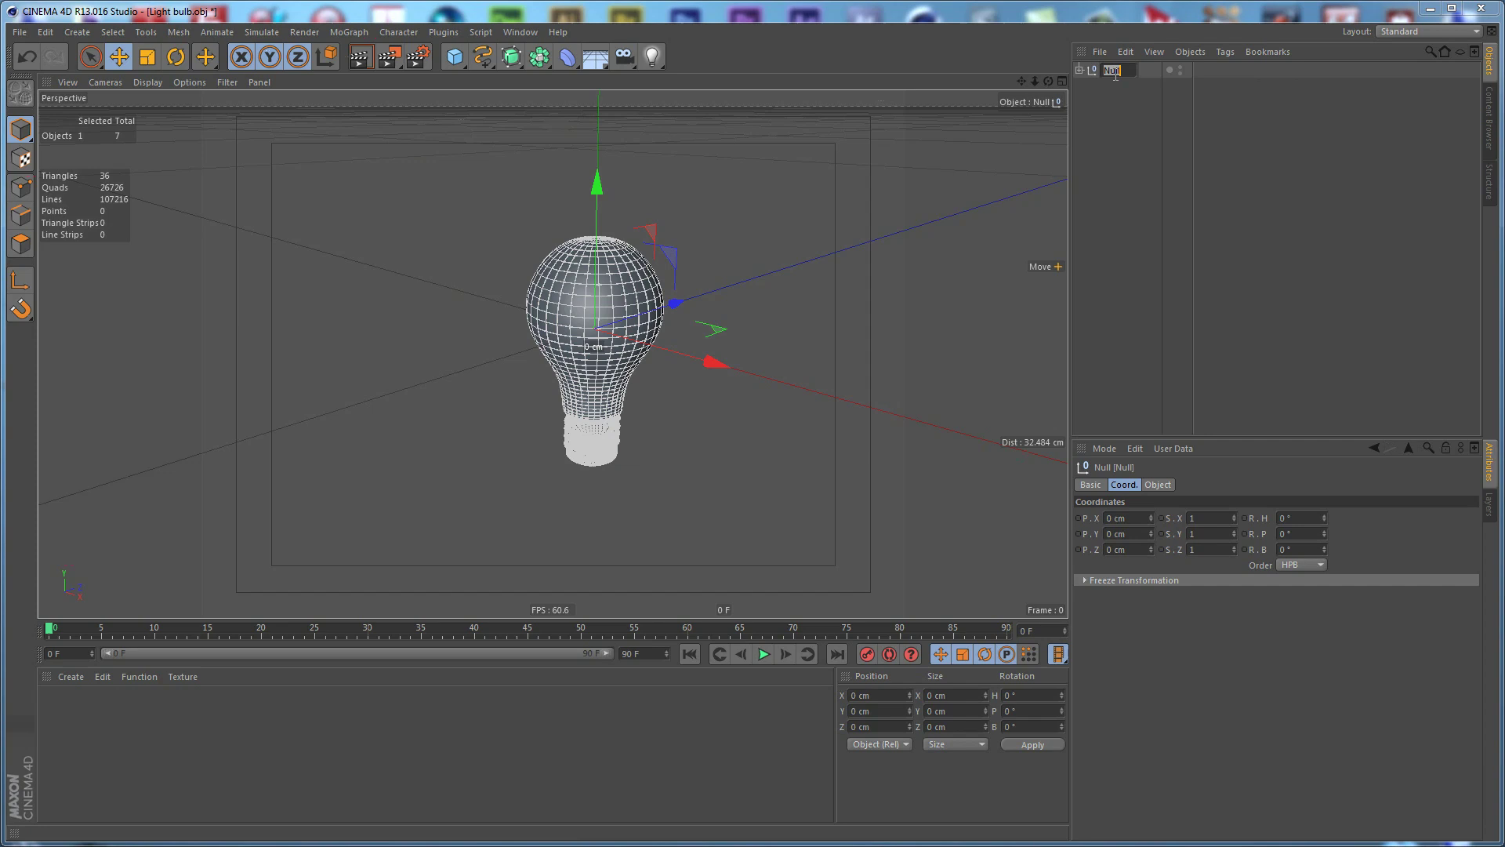
{"action": "type", "text": "L"}
{"action": "type", "text": "ight Bu"}
{"action": "type", "text": "lb"}
{"action": "key", "text": "Return"}
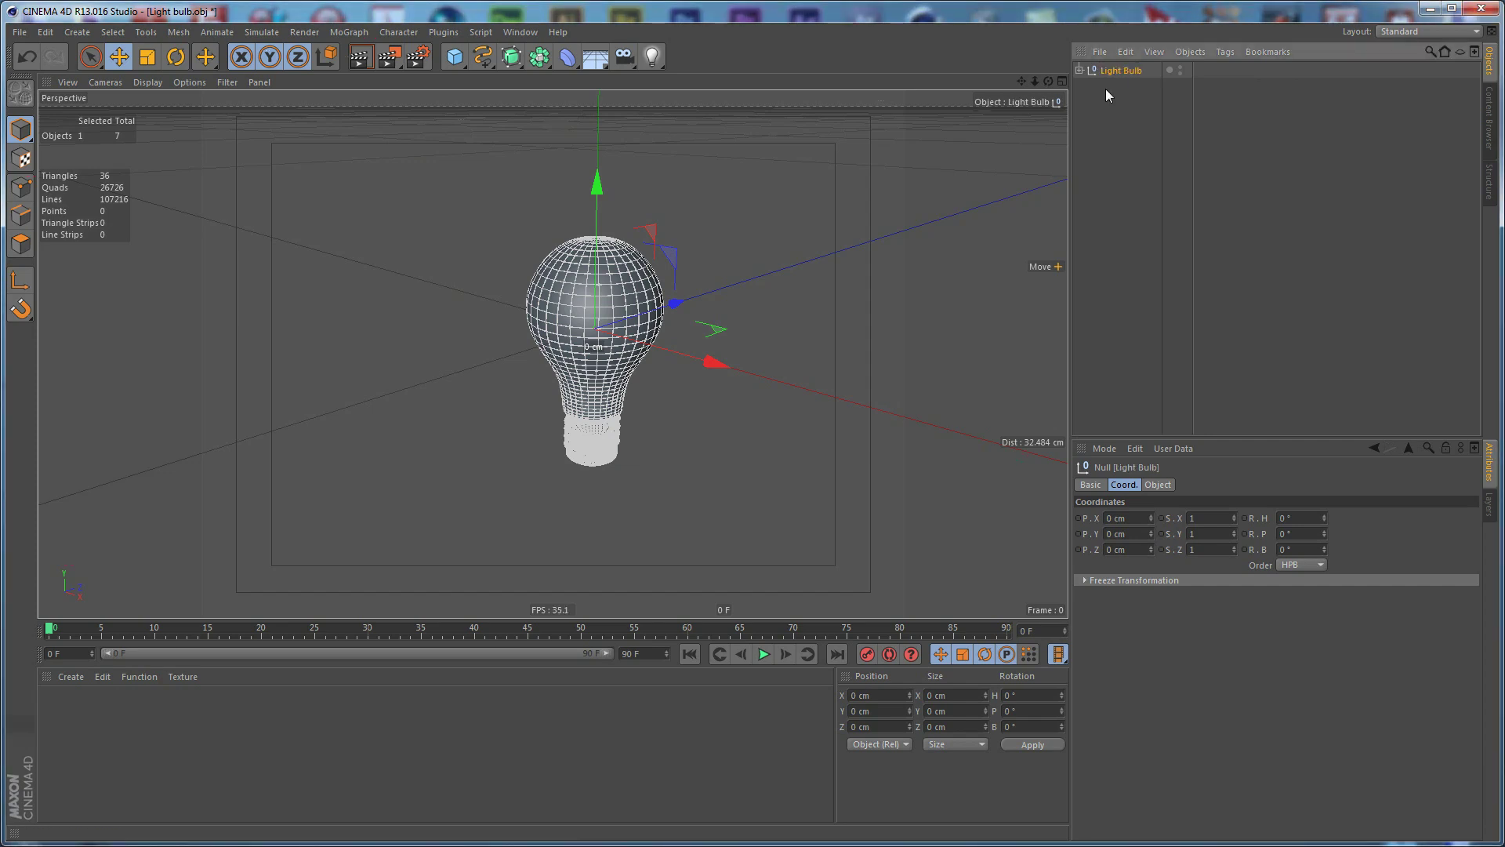
- Create a material named Glass with transparency on and 50% Fresnel reflection
{"action": "double_click", "coordinate": [149, 704]}
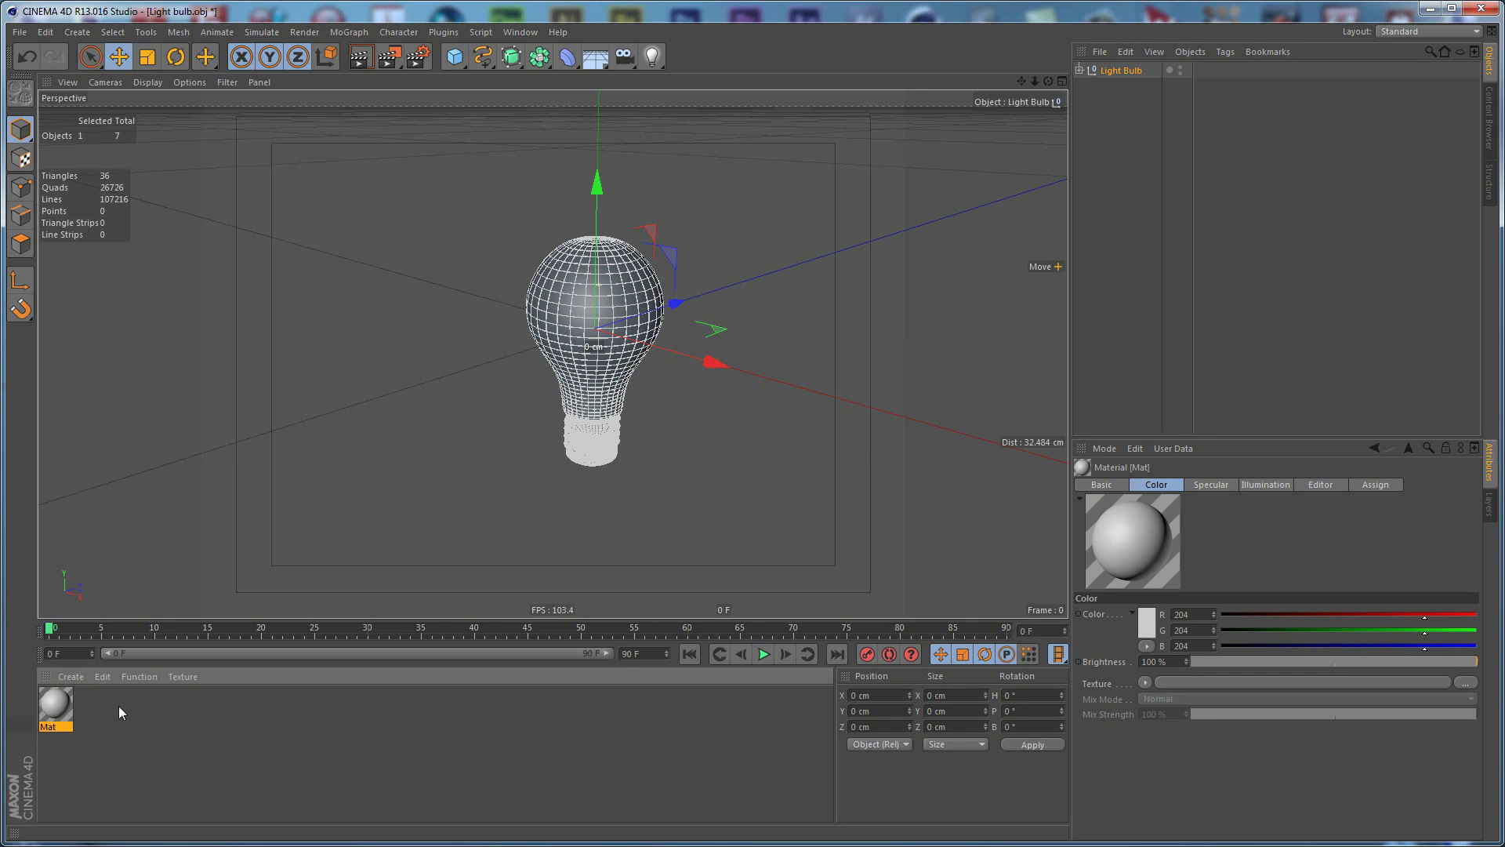
{"action": "double_click", "coordinate": [57, 703]}
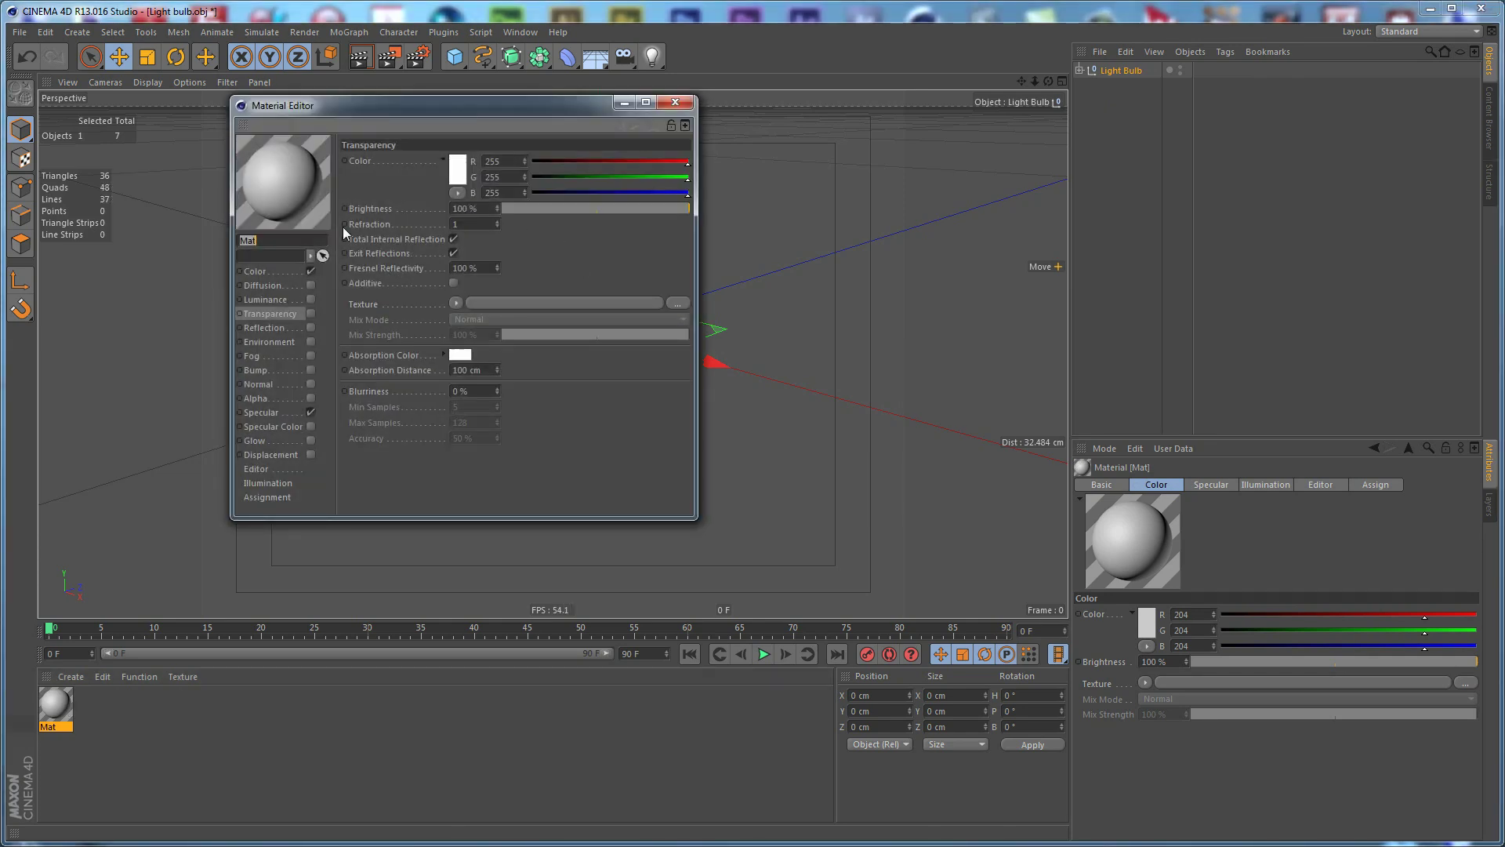
{"action": "type", "text": "Glass"}
{"action": "left_click", "coordinate": [310, 314]}
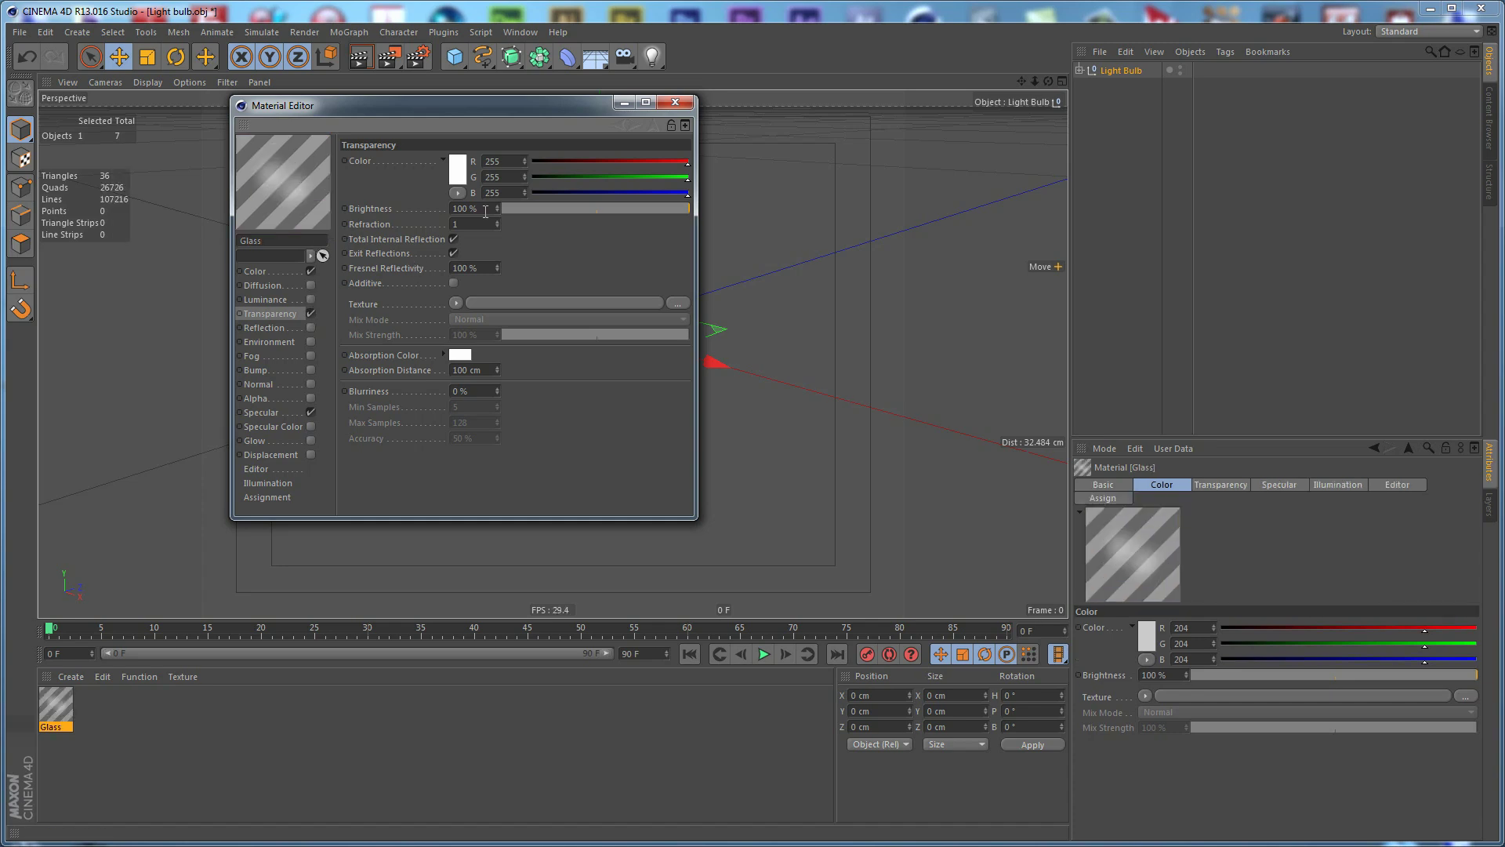
{"action": "left_click", "coordinate": [311, 327]}
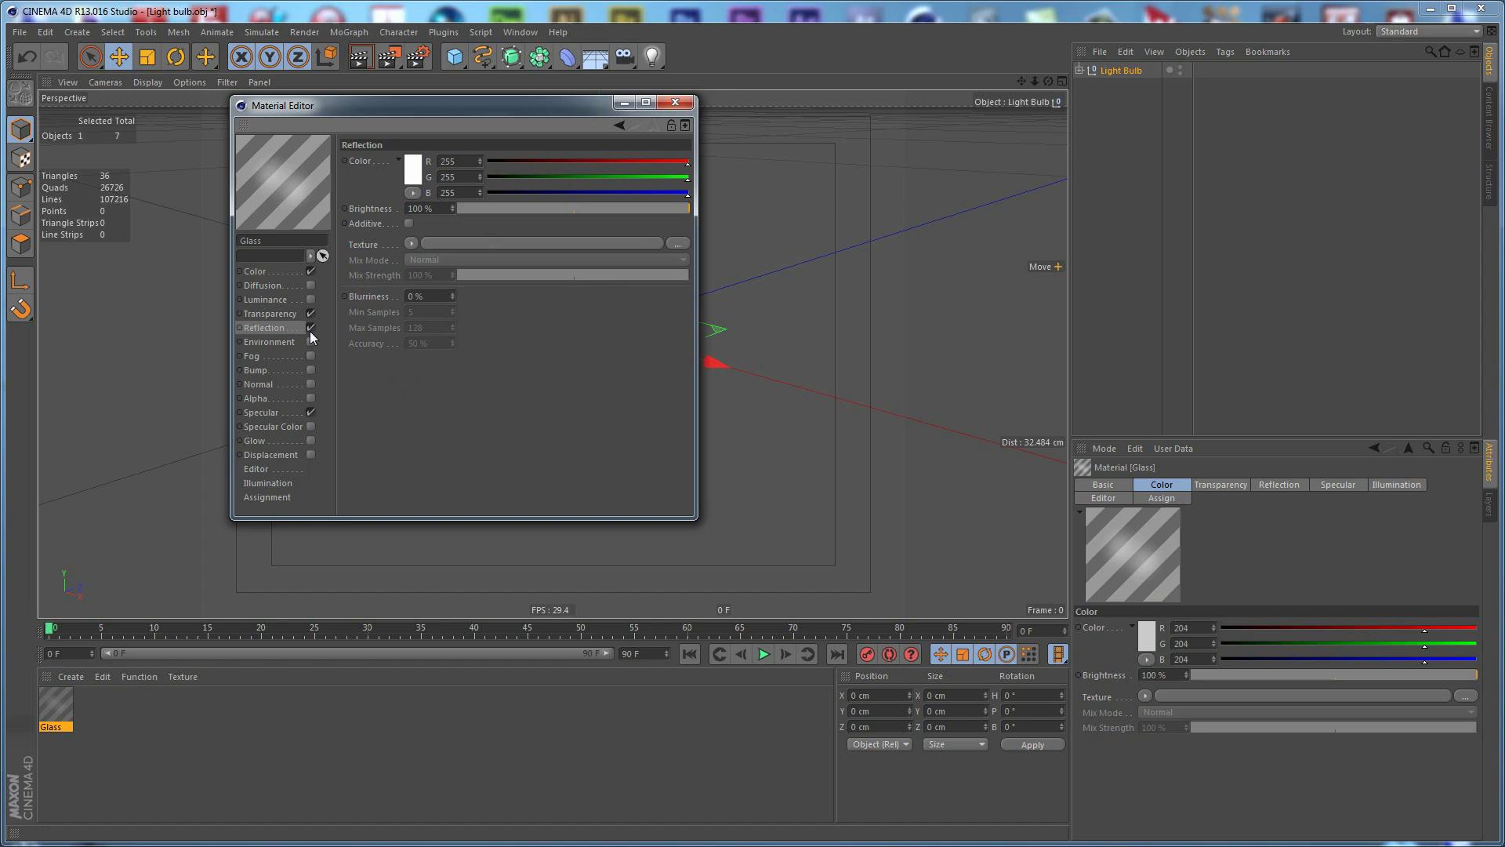
{"action": "double_click", "coordinate": [446, 208]}
{"action": "type", "text": "50"}
{"action": "key", "text": "Return"}
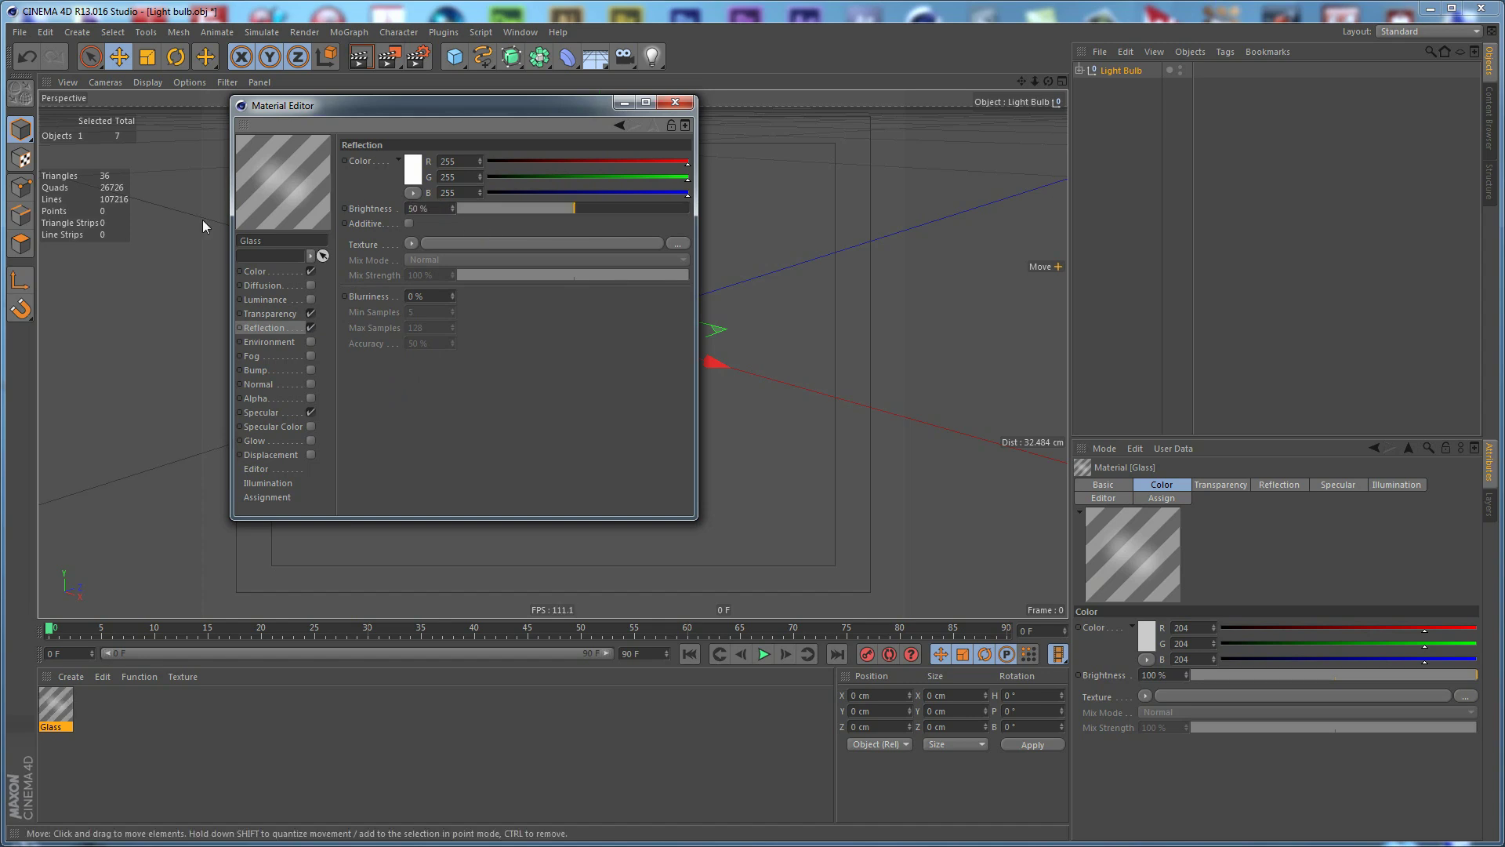
{"action": "left_click", "coordinate": [411, 243]}
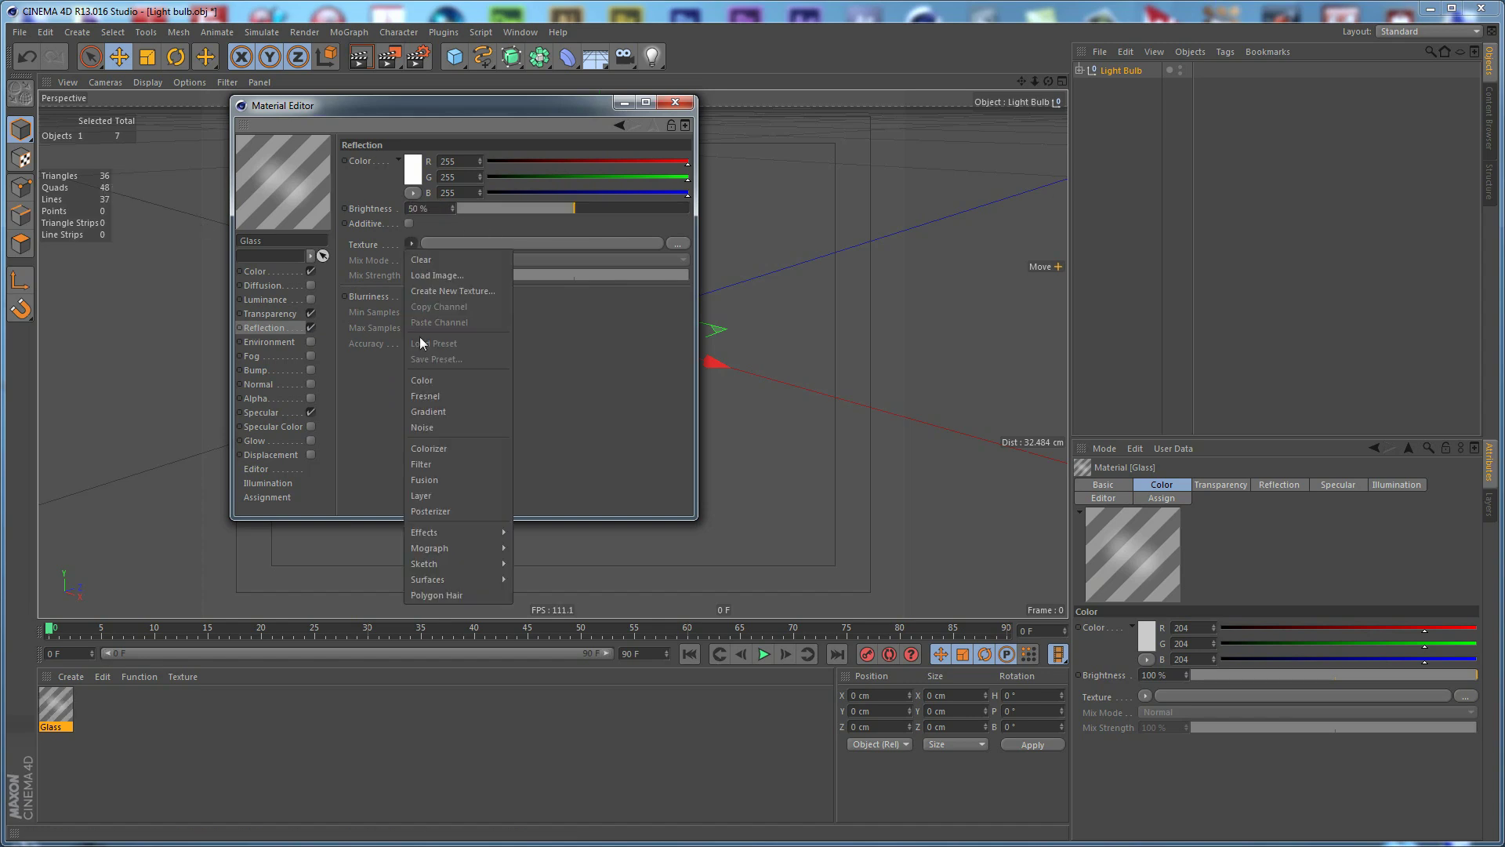
{"action": "left_click", "coordinate": [436, 394]}
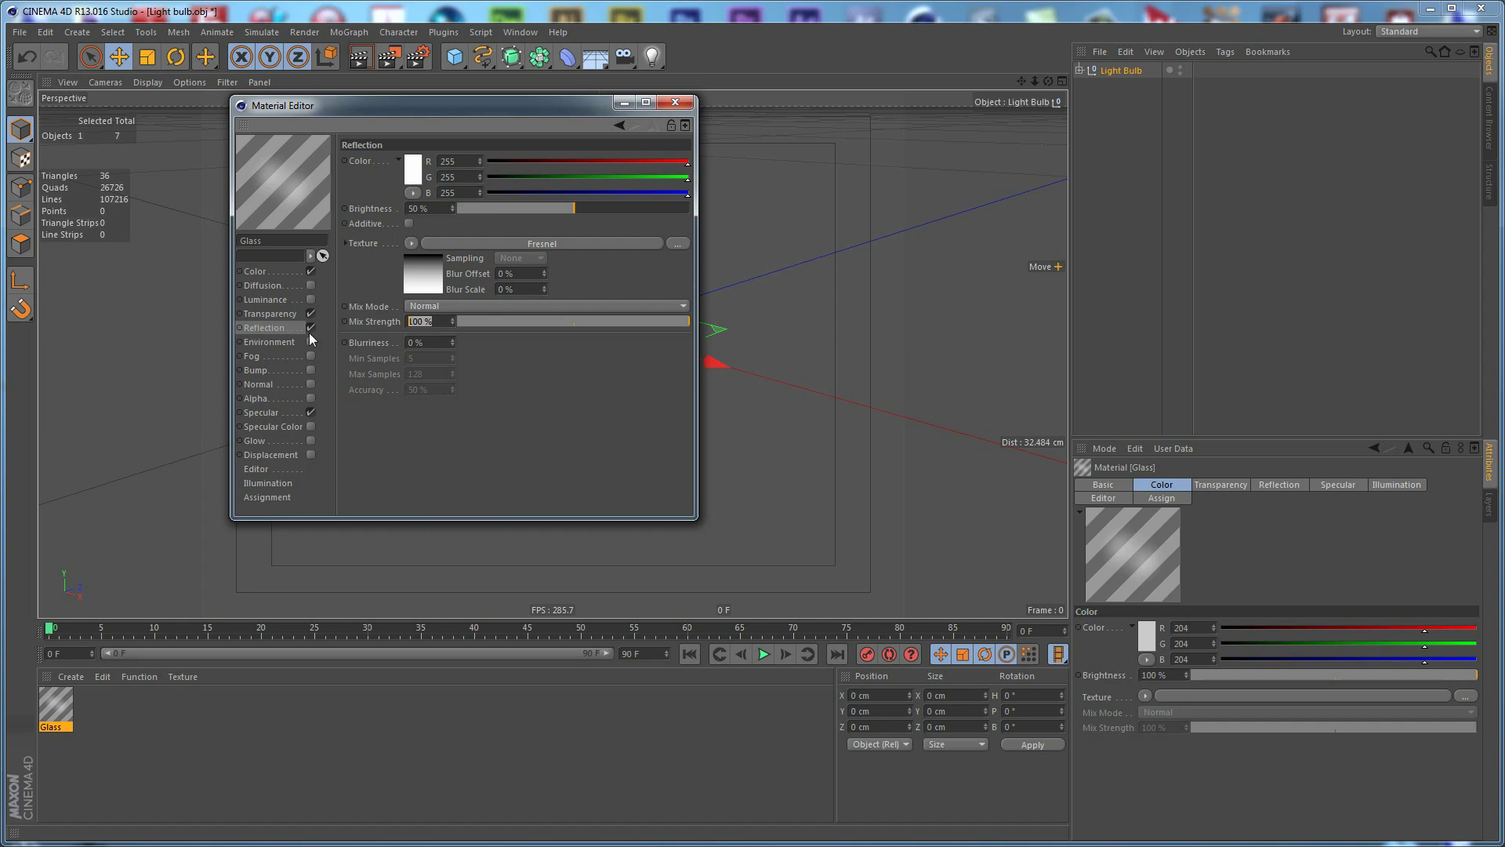
- Set the Glass transparency to 90% with refraction 1.3
{"action": "left_click", "coordinate": [285, 314]}
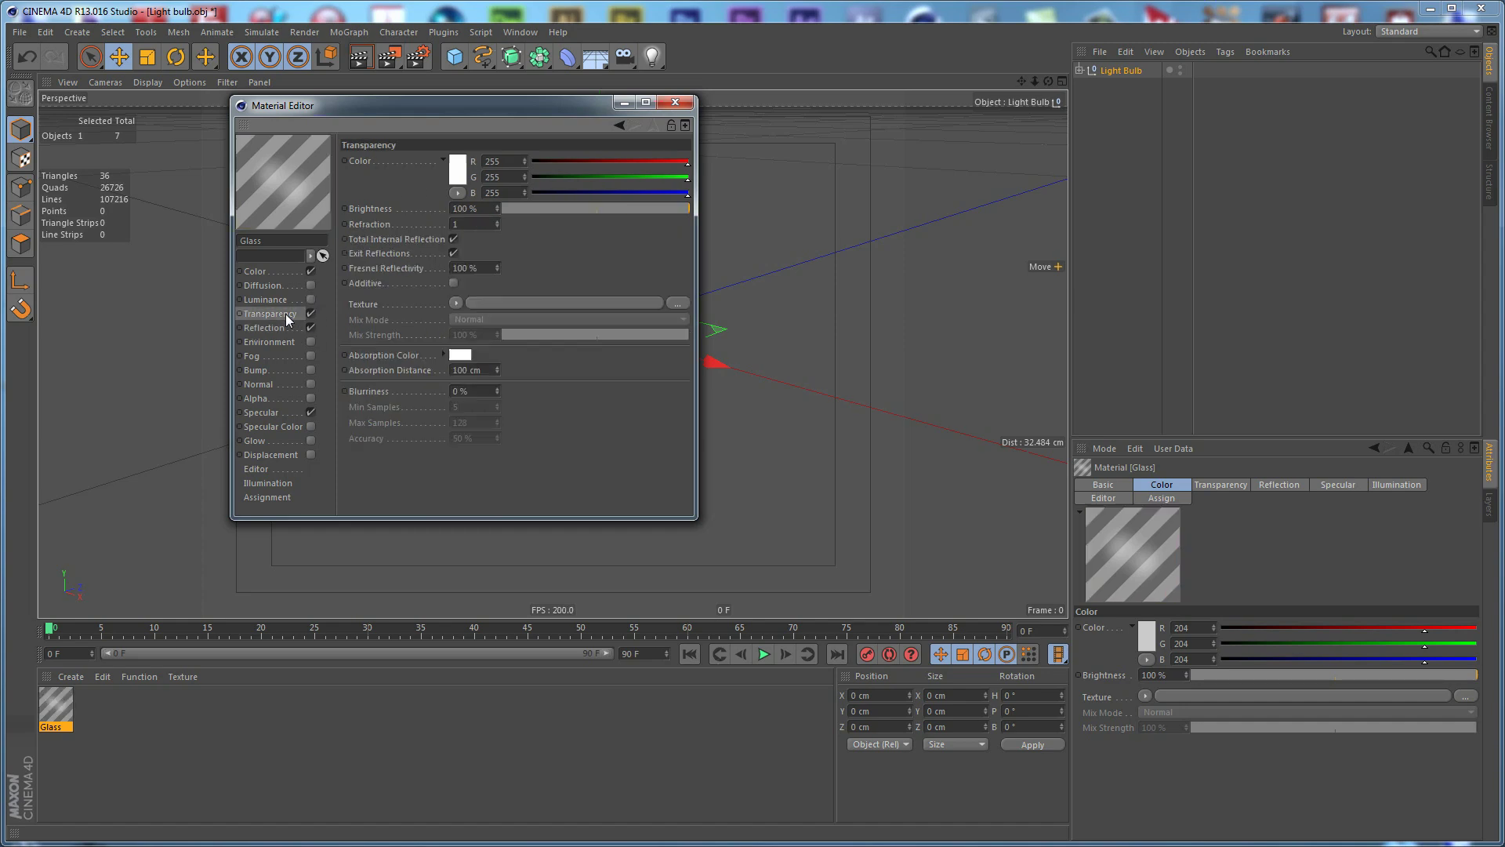
{"action": "double_click", "coordinate": [470, 209]}
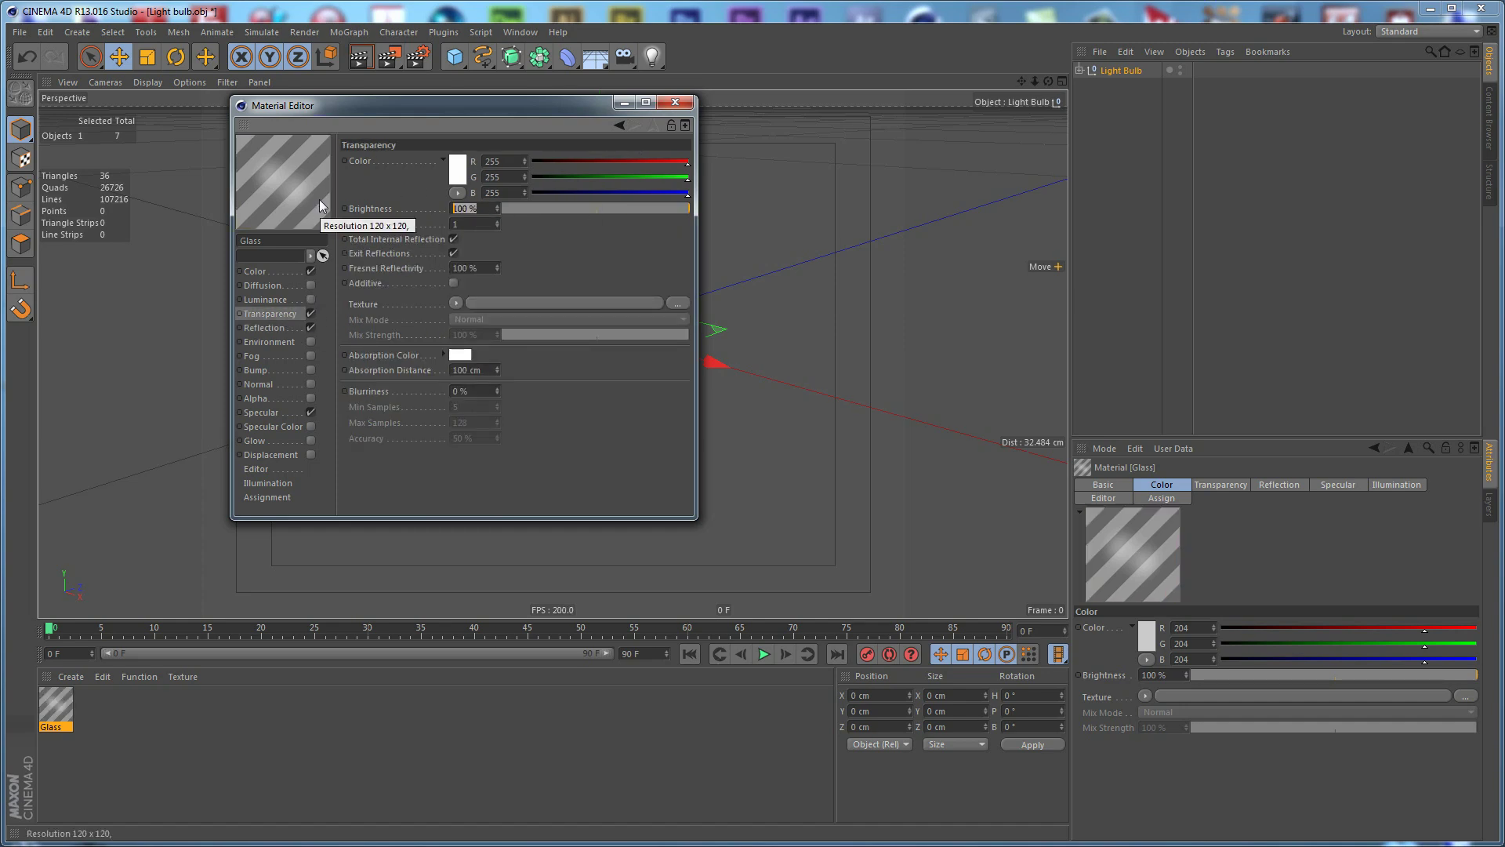
{"action": "type", "text": "90"}
{"action": "key", "text": "Return"}
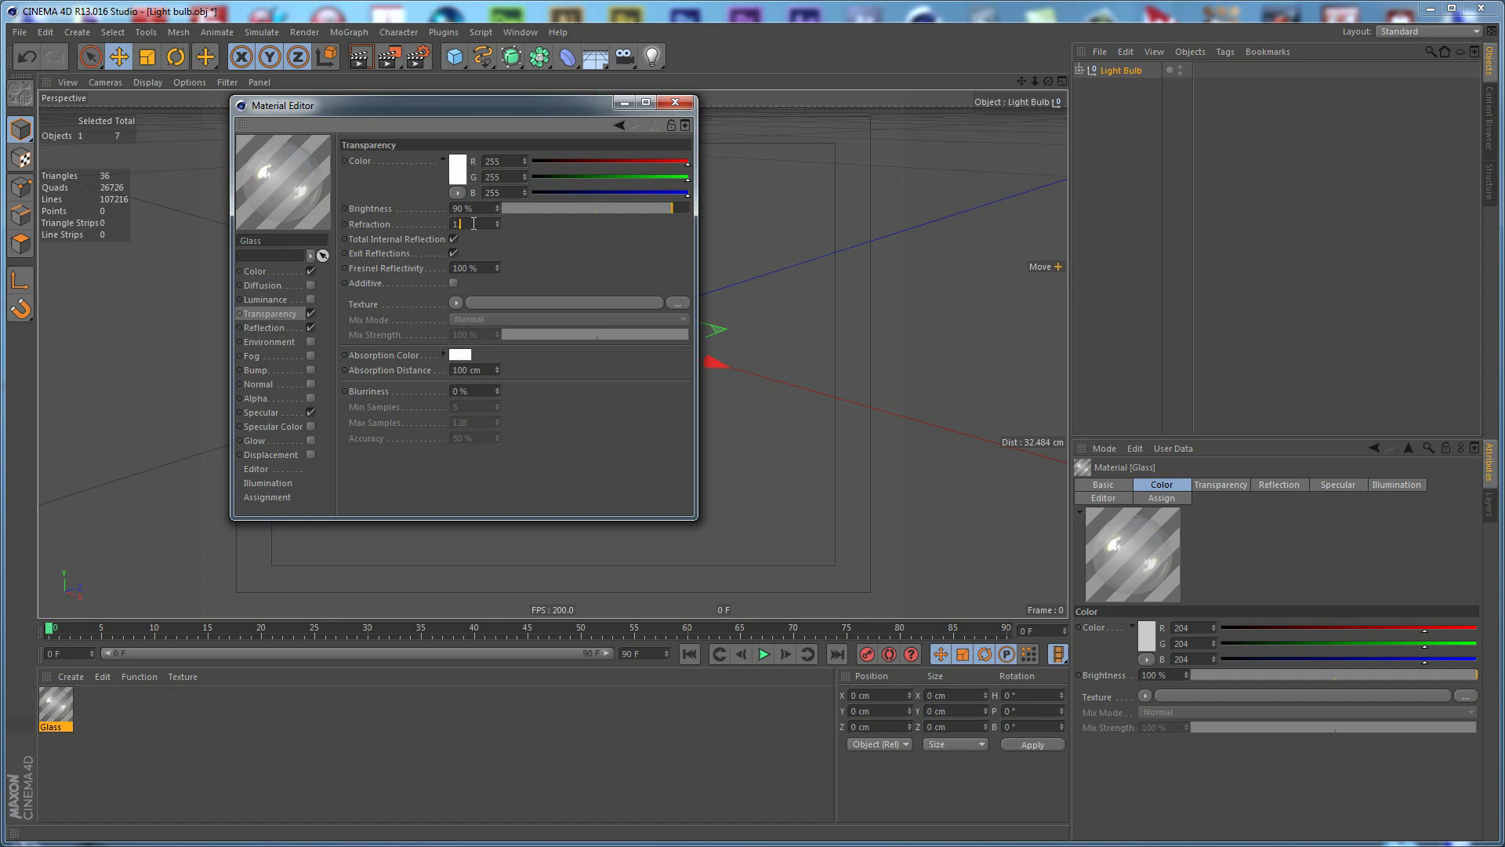
{"action": "type", "text": ".3"}
{"action": "key", "text": "Return"}
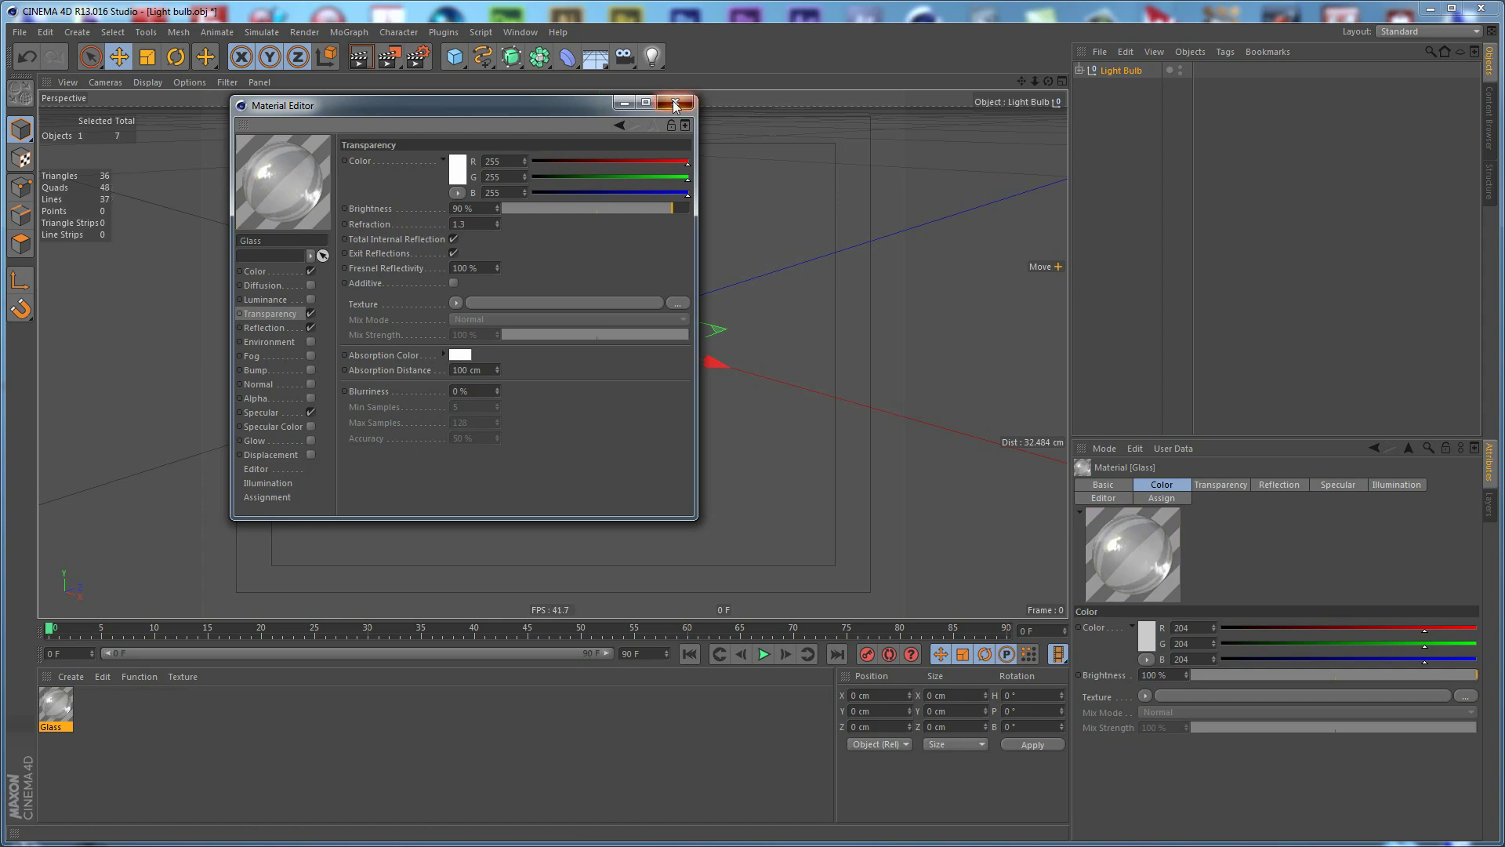
- Apply the Glass material to the light bulb
{"action": "left_click", "coordinate": [675, 104]}
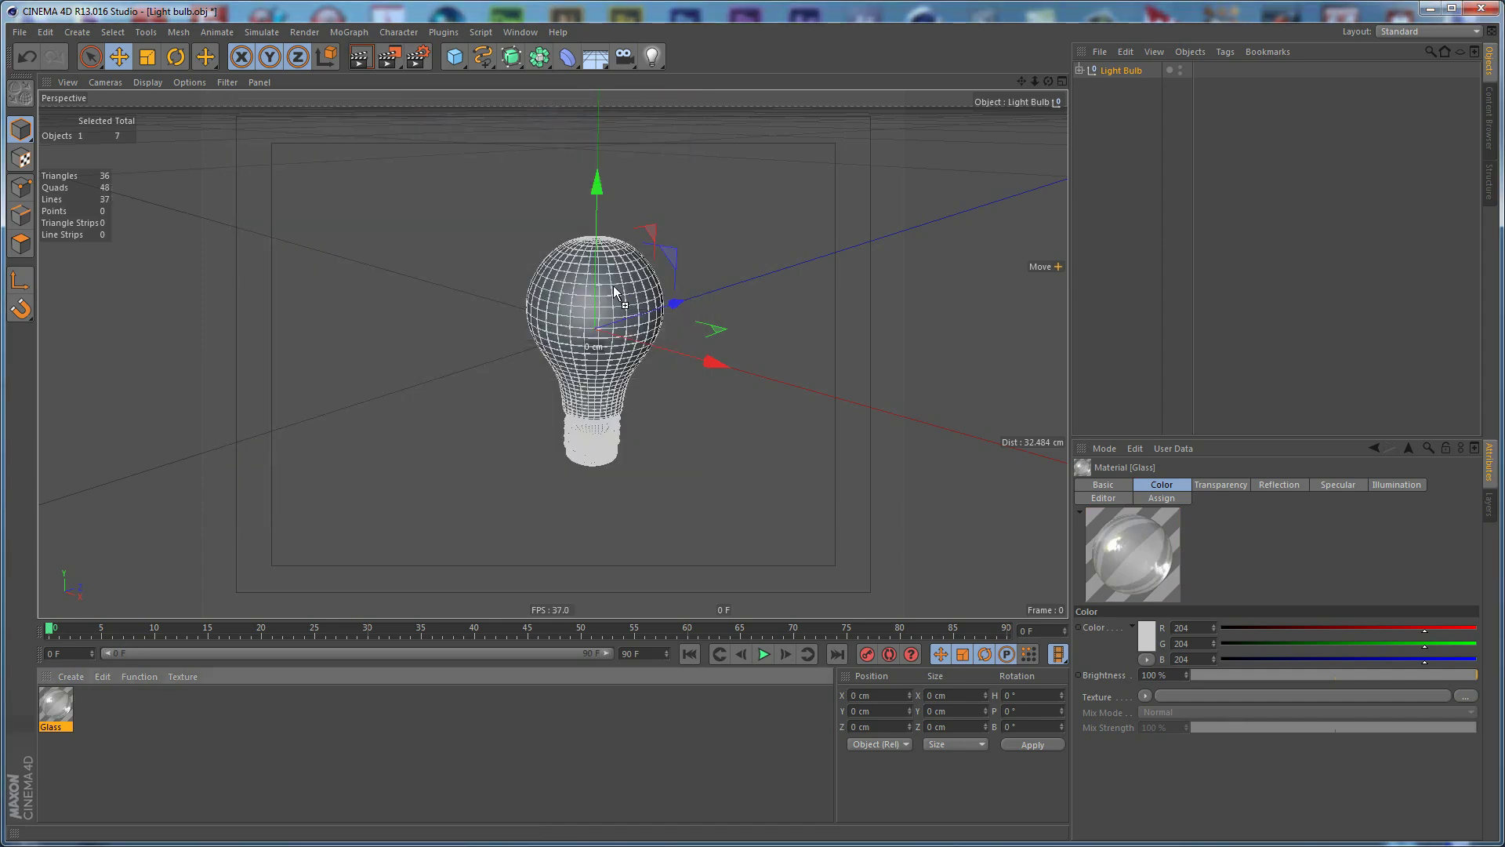
{"action": "left_click", "coordinate": [269, 716]}
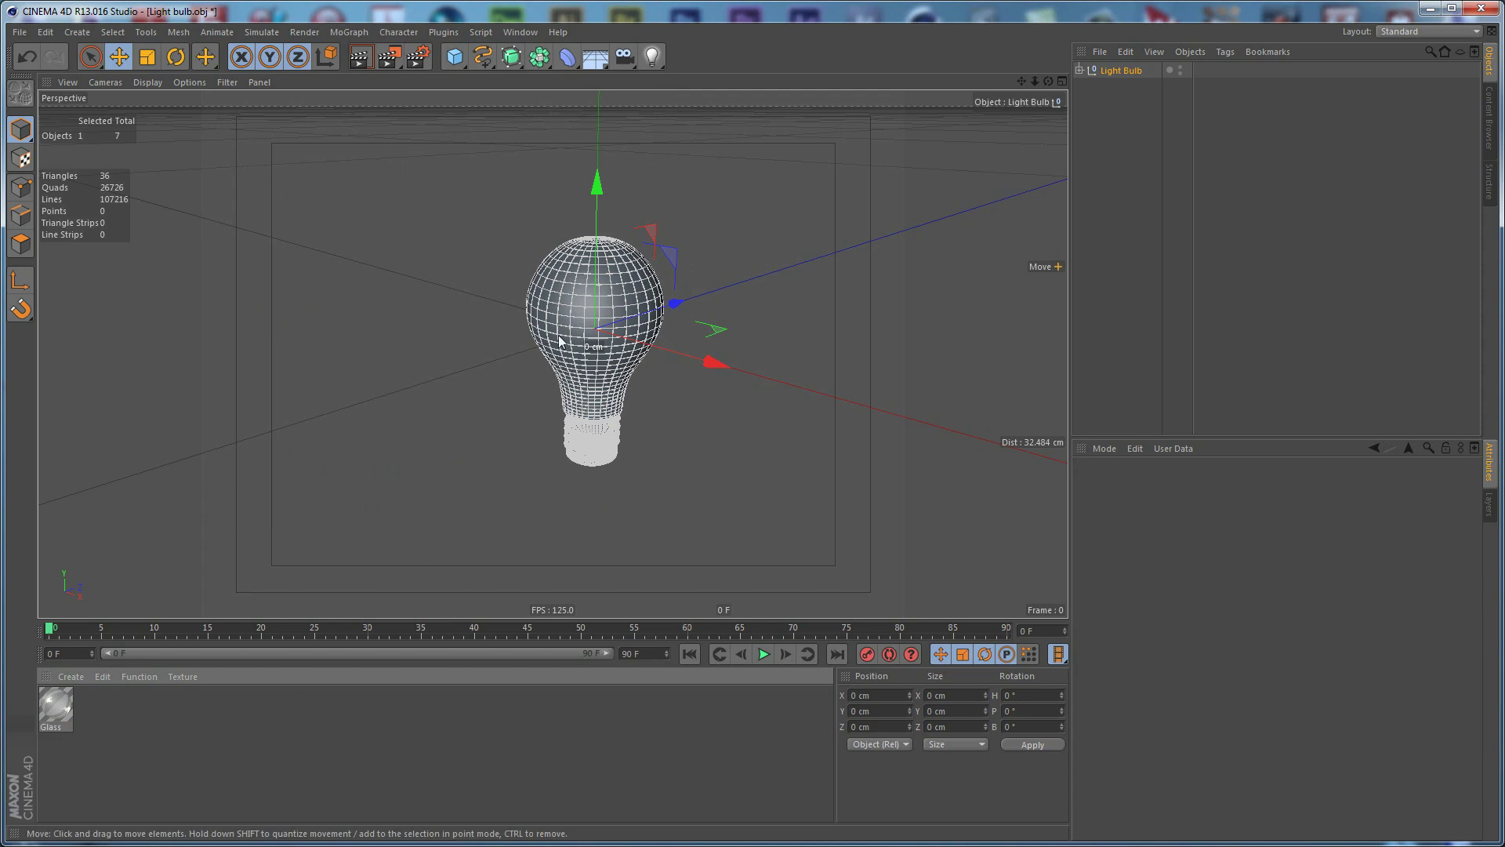
{"action": "left_click", "coordinate": [829, 261]}
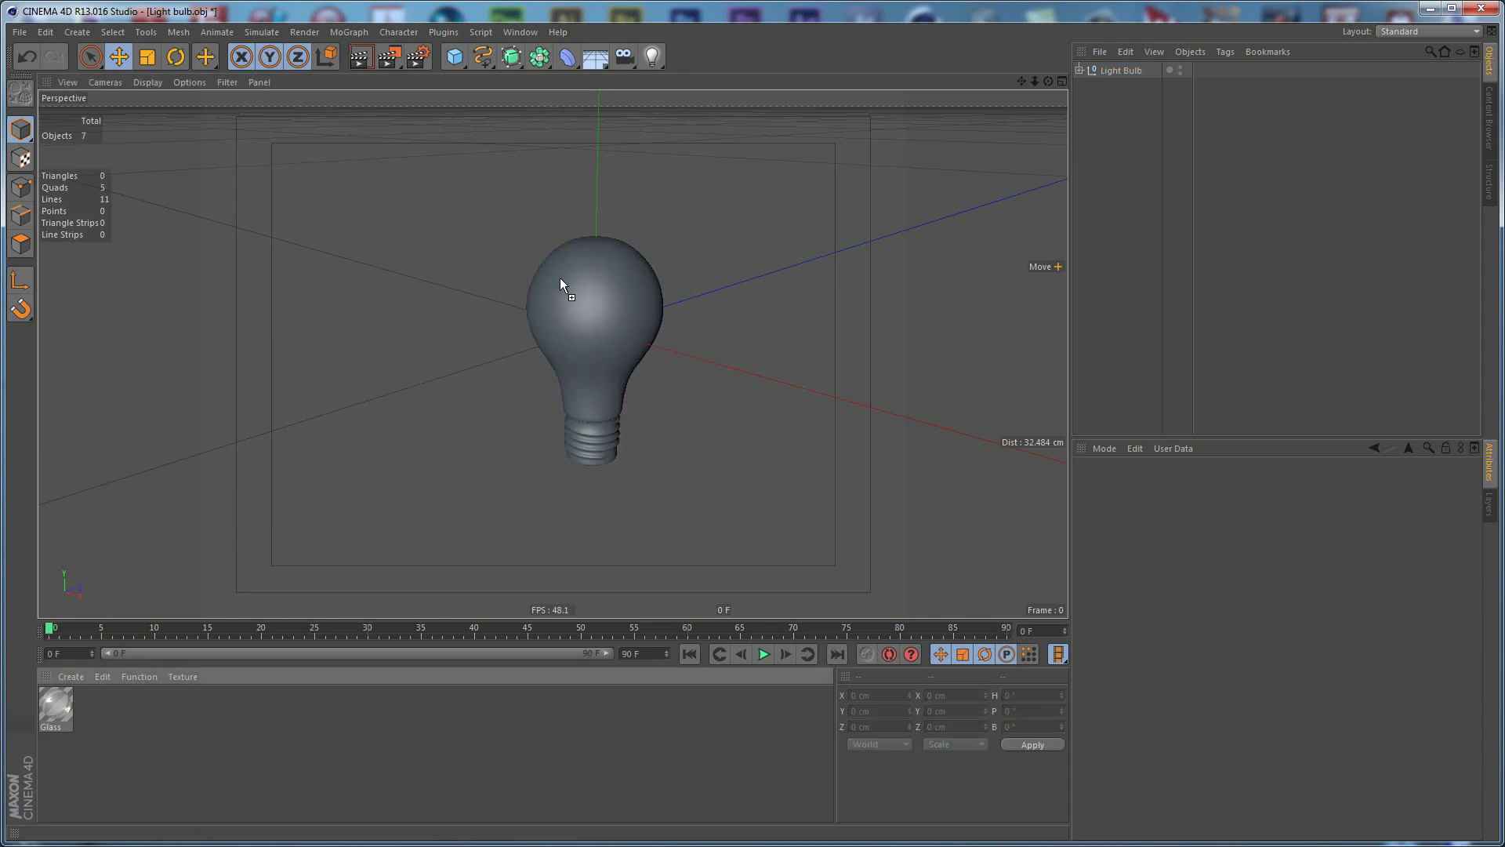
{"action": "left_click_drag", "start_coordinate": [561, 279], "coordinate": [595, 287]}
- Duplicate the Glass material and name the copy 'Glass Inner'
{"action": "scroll", "coordinate": [656, 292], "scroll_direction": "up", "scroll_amount": 8}
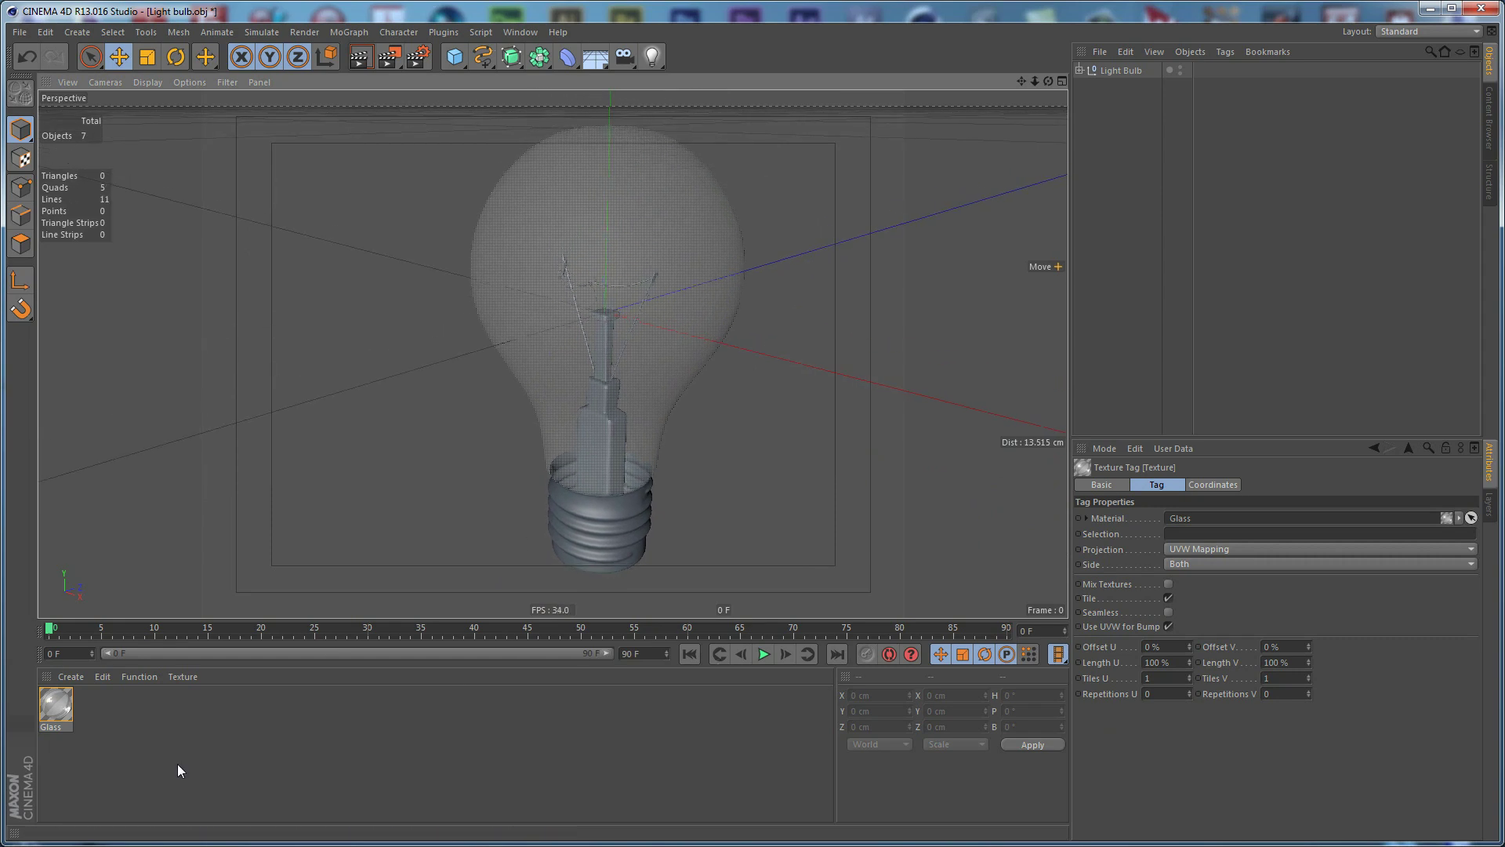
{"action": "left_click_drag", "start_coordinate": [64, 708], "coordinate": [92, 707], "text": "ctrl"}
{"action": "double_click", "coordinate": [93, 708]}
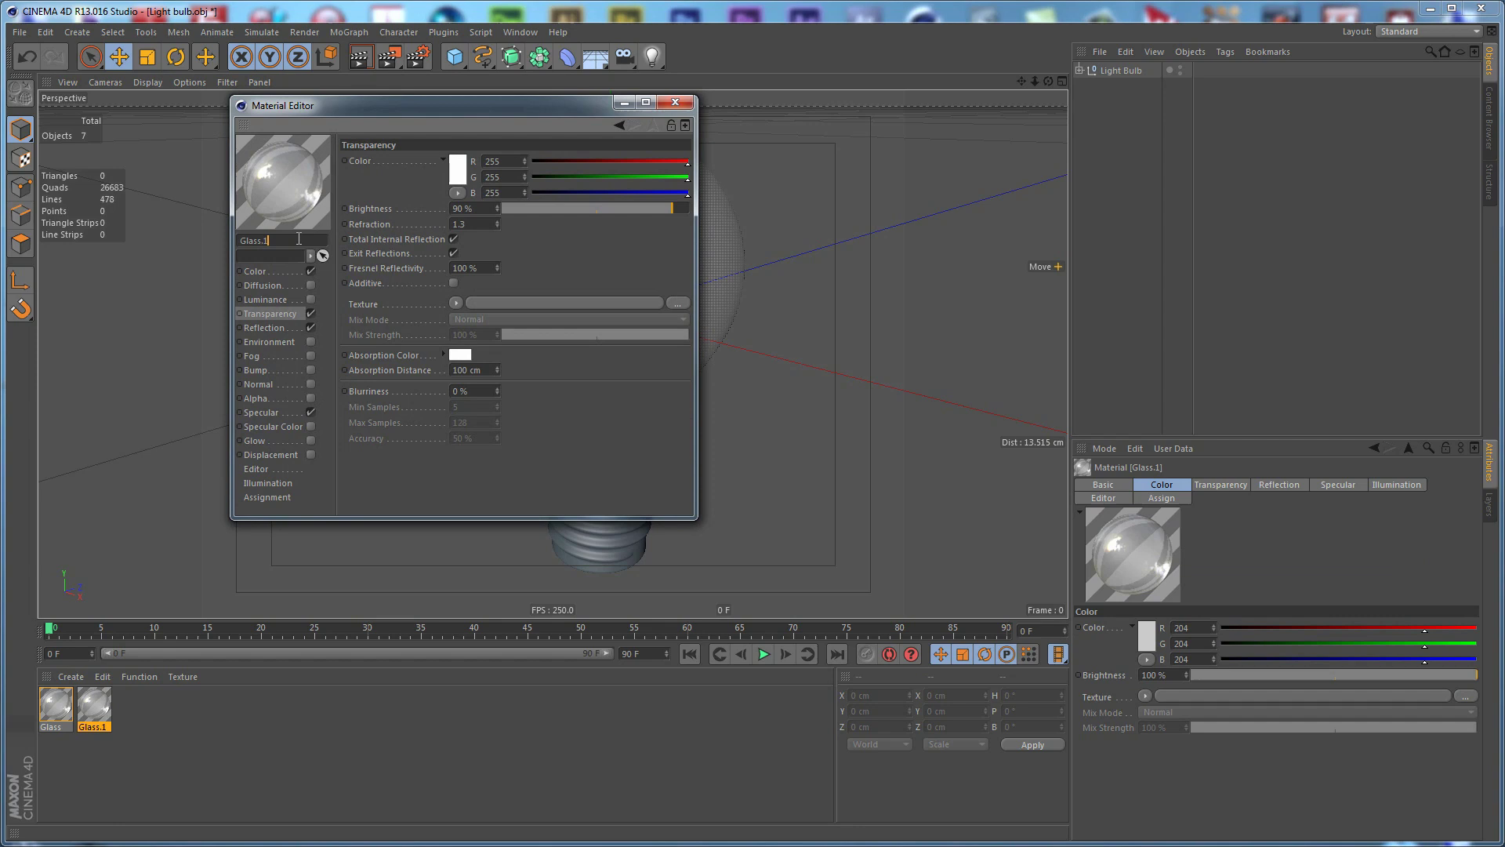
{"action": "type", "text": "Gla"}
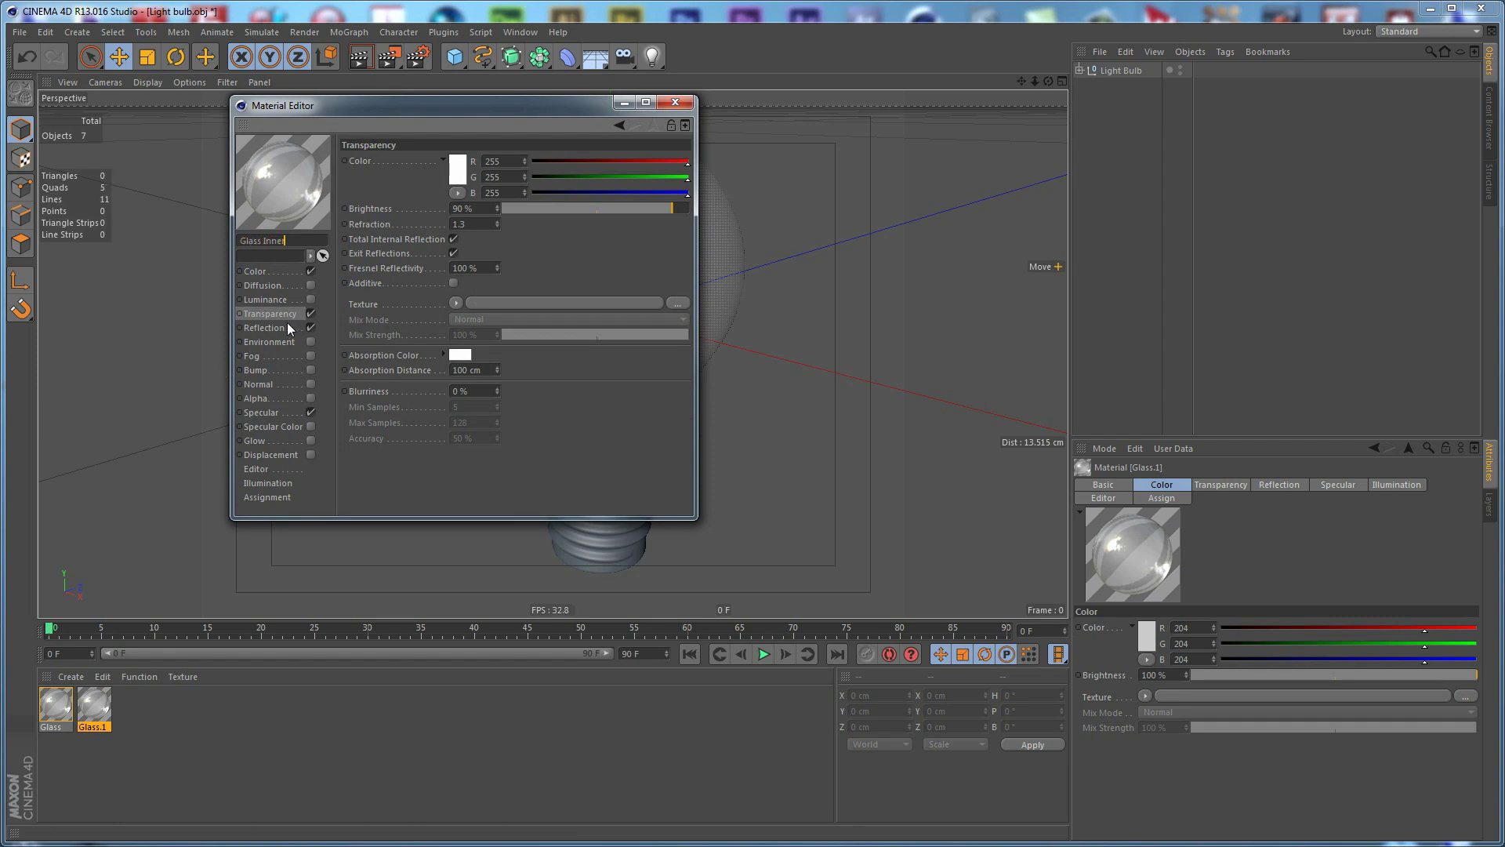
{"action": "key", "text": "Return"}
- Set Glass Inner to 95% transparency, refraction 1.6 and 30% reflection
{"action": "left_click", "coordinate": [480, 210]}
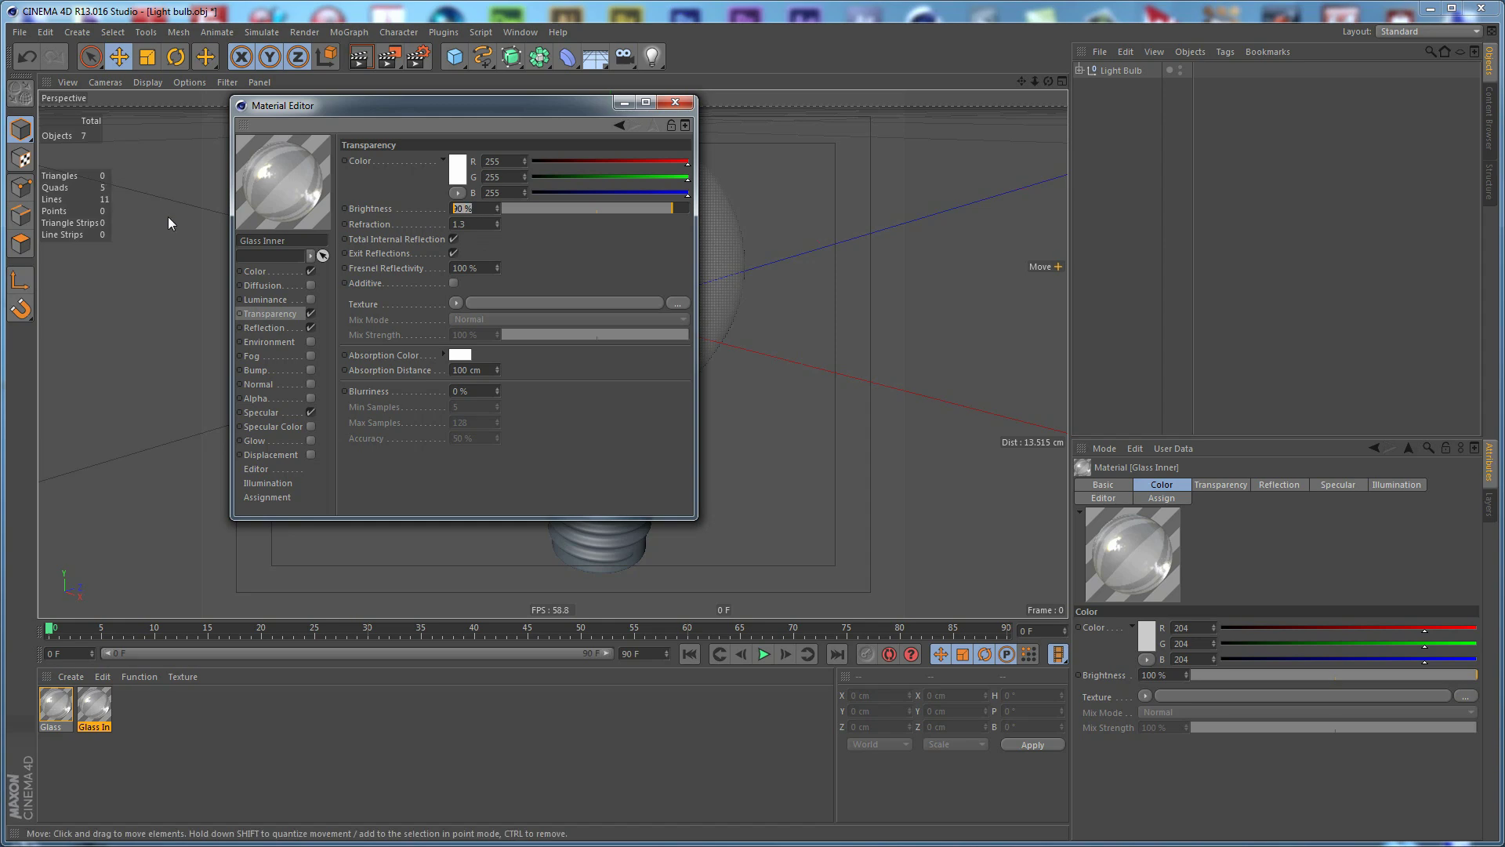
{"action": "type", "text": "95"}
{"action": "key", "text": "Return"}
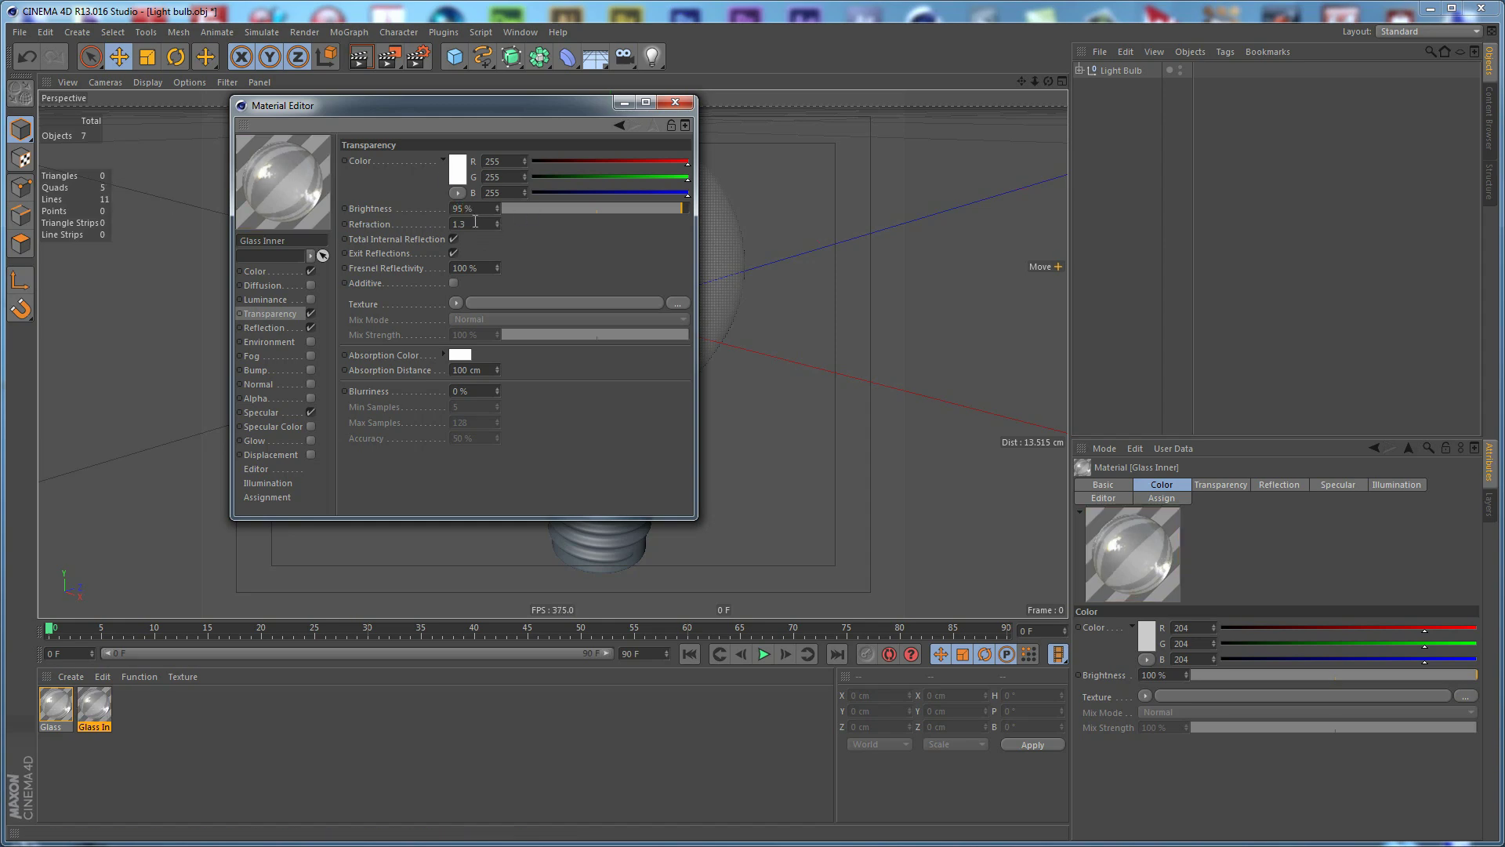
{"action": "left_click", "coordinate": [472, 224]}
{"action": "type", "text": "1.6"}
{"action": "key", "text": "Return"}
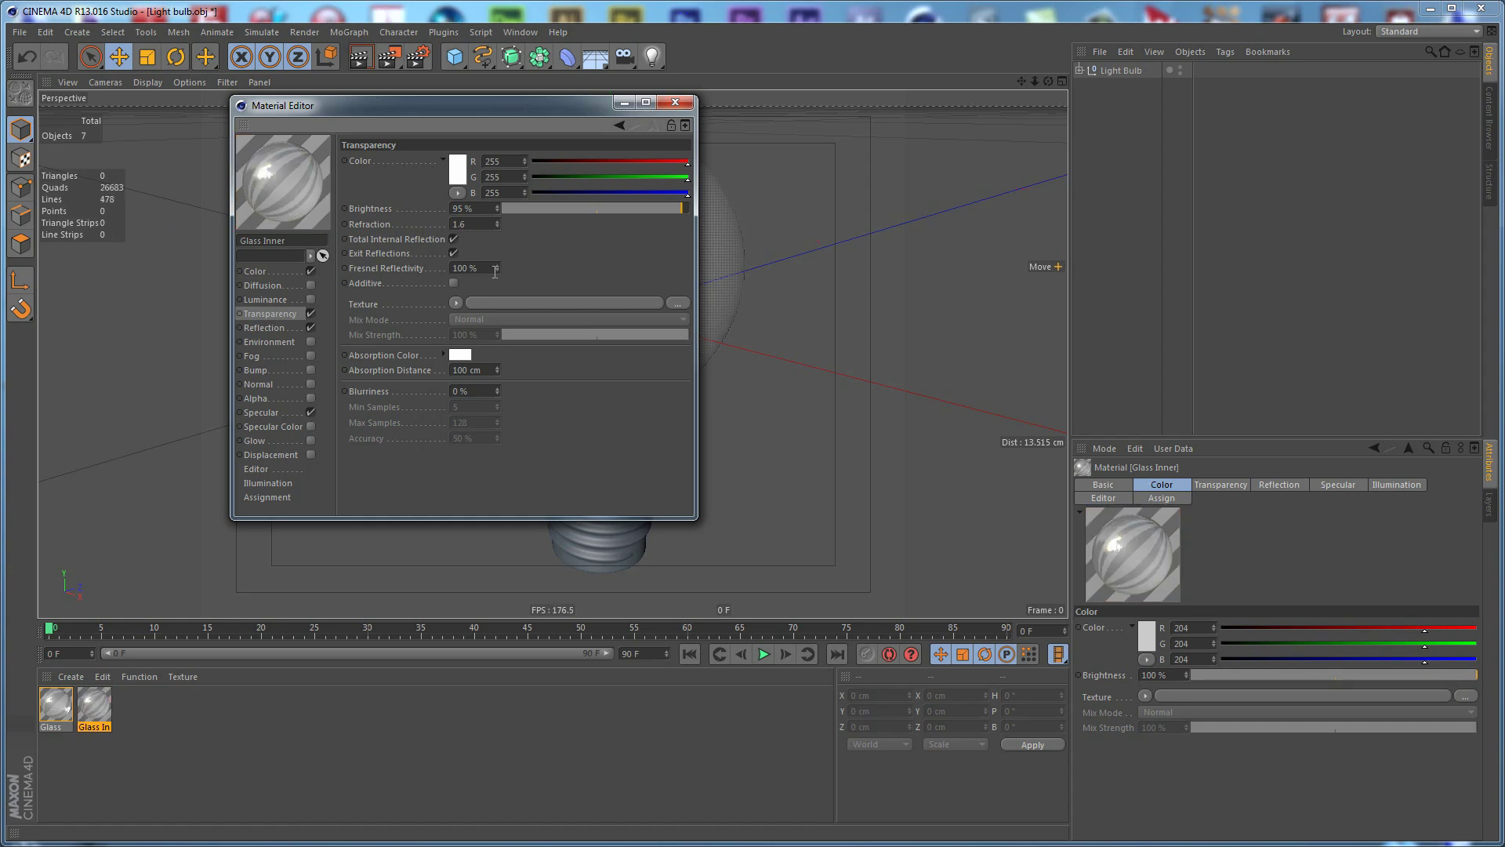
{"action": "left_click", "coordinate": [285, 327]}
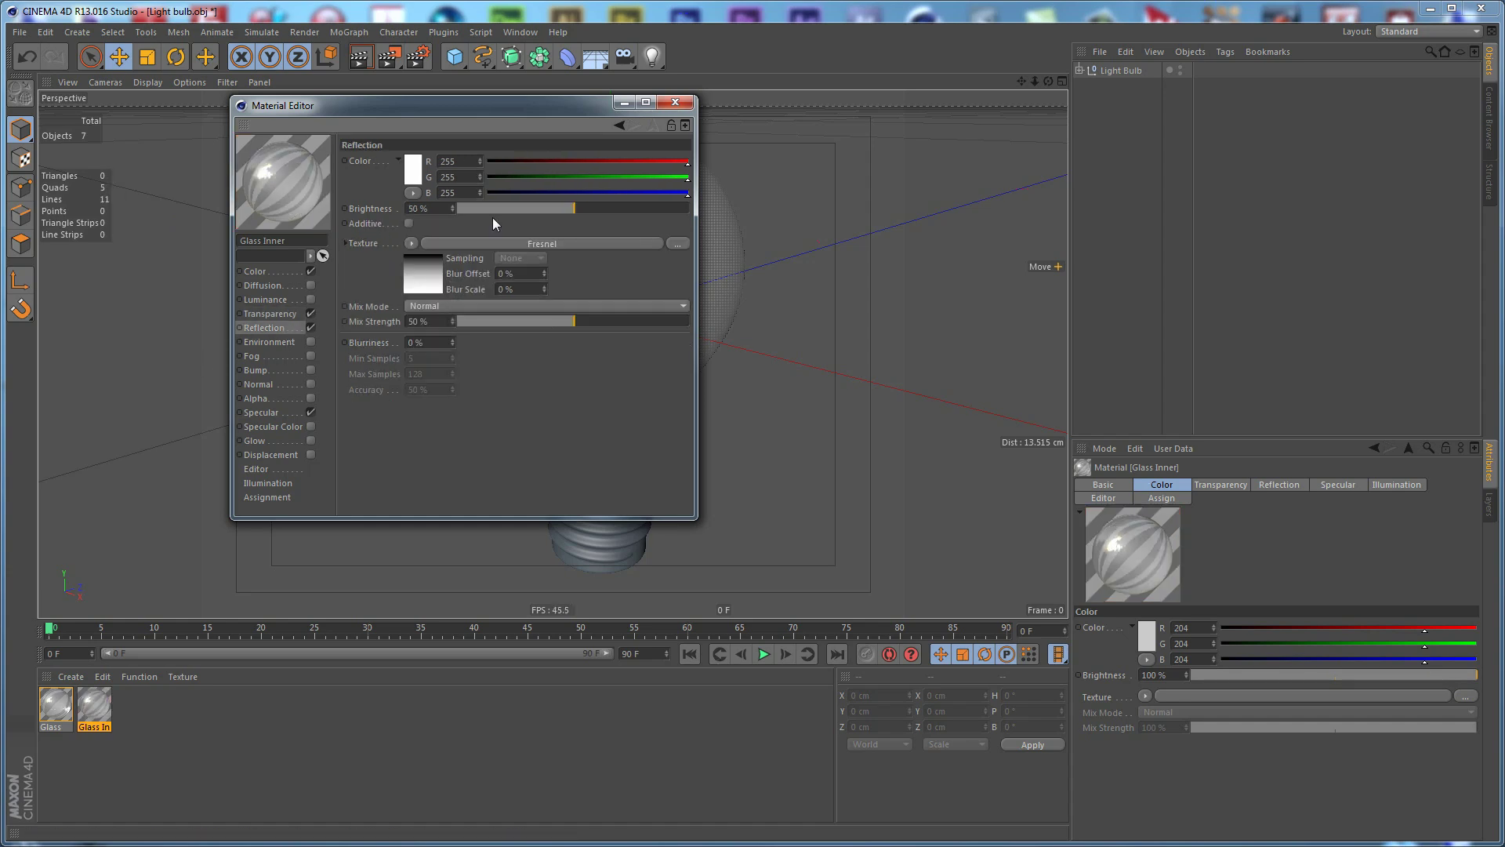
{"action": "double_click", "coordinate": [436, 208]}
{"action": "type", "text": "30"}
{"action": "key", "text": "Return"}
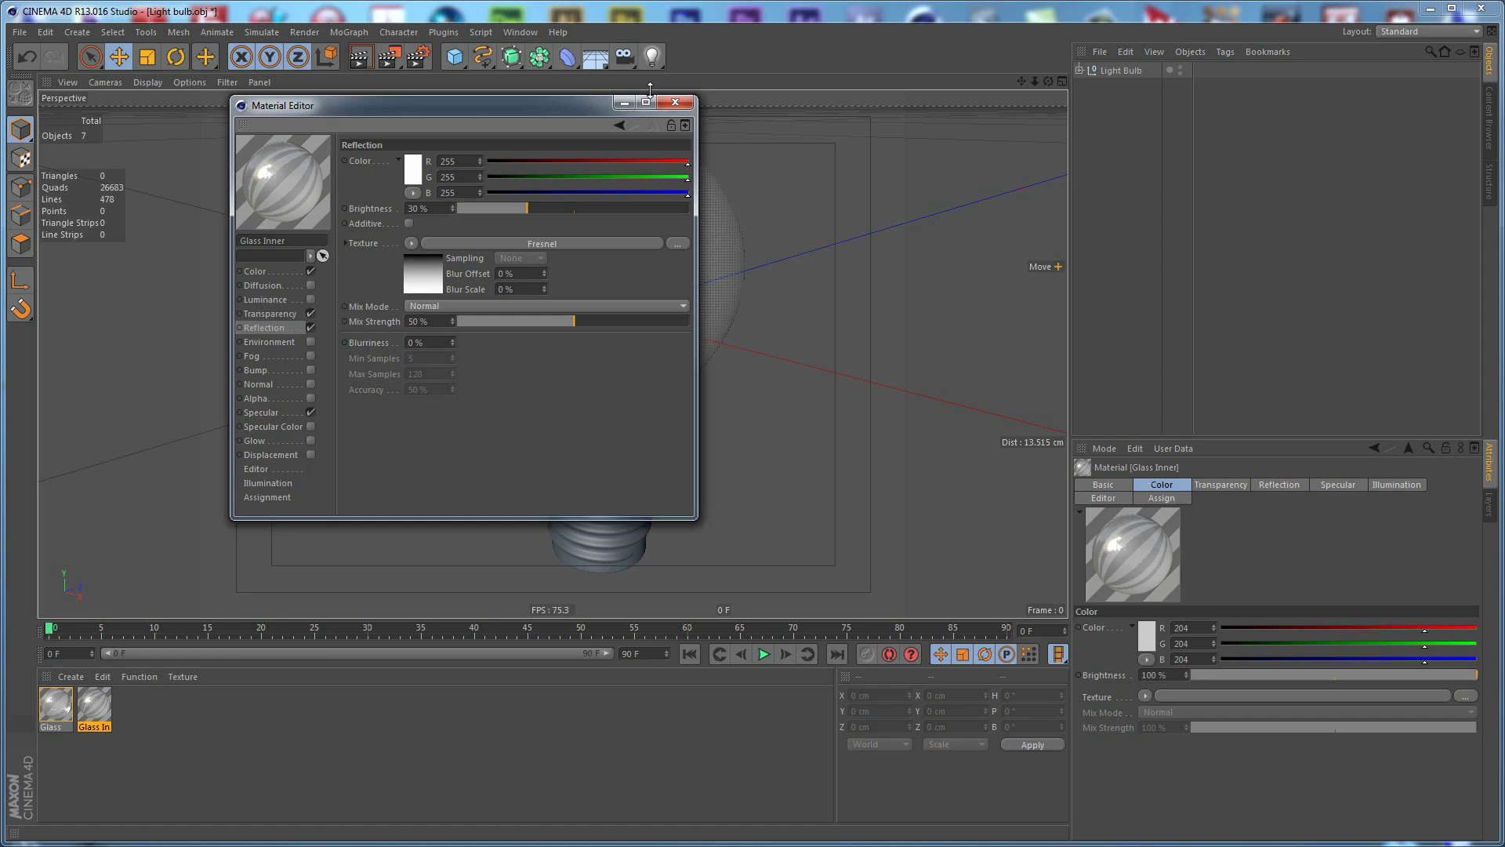
{"action": "left_click", "coordinate": [674, 102]}
- Apply Glass Inner to the Box20 stem inside the Light Bulb group
{"action": "left_click", "coordinate": [1079, 70]}
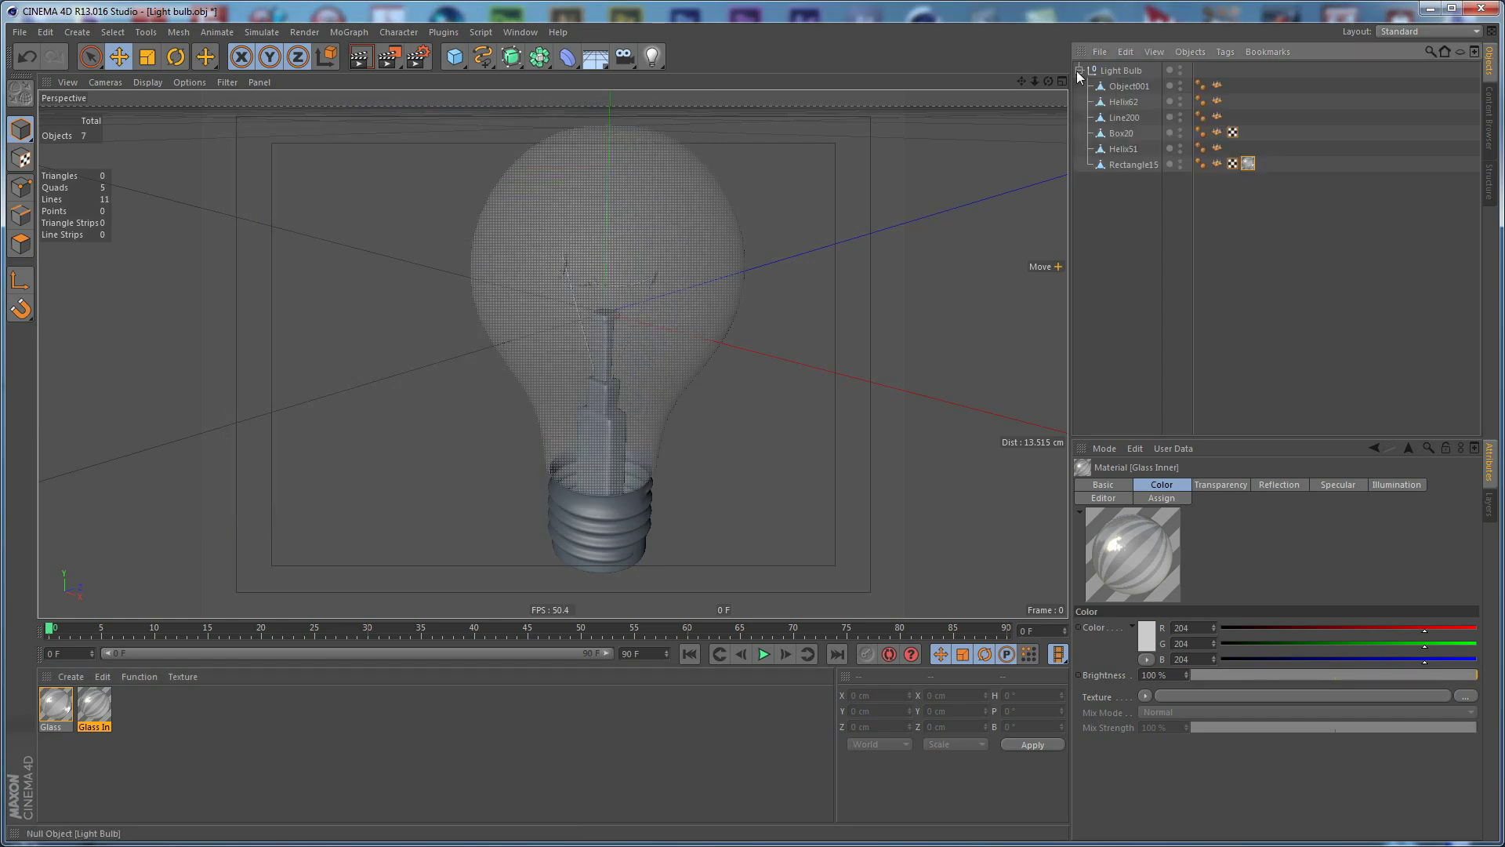
{"action": "left_click", "coordinate": [1121, 106]}
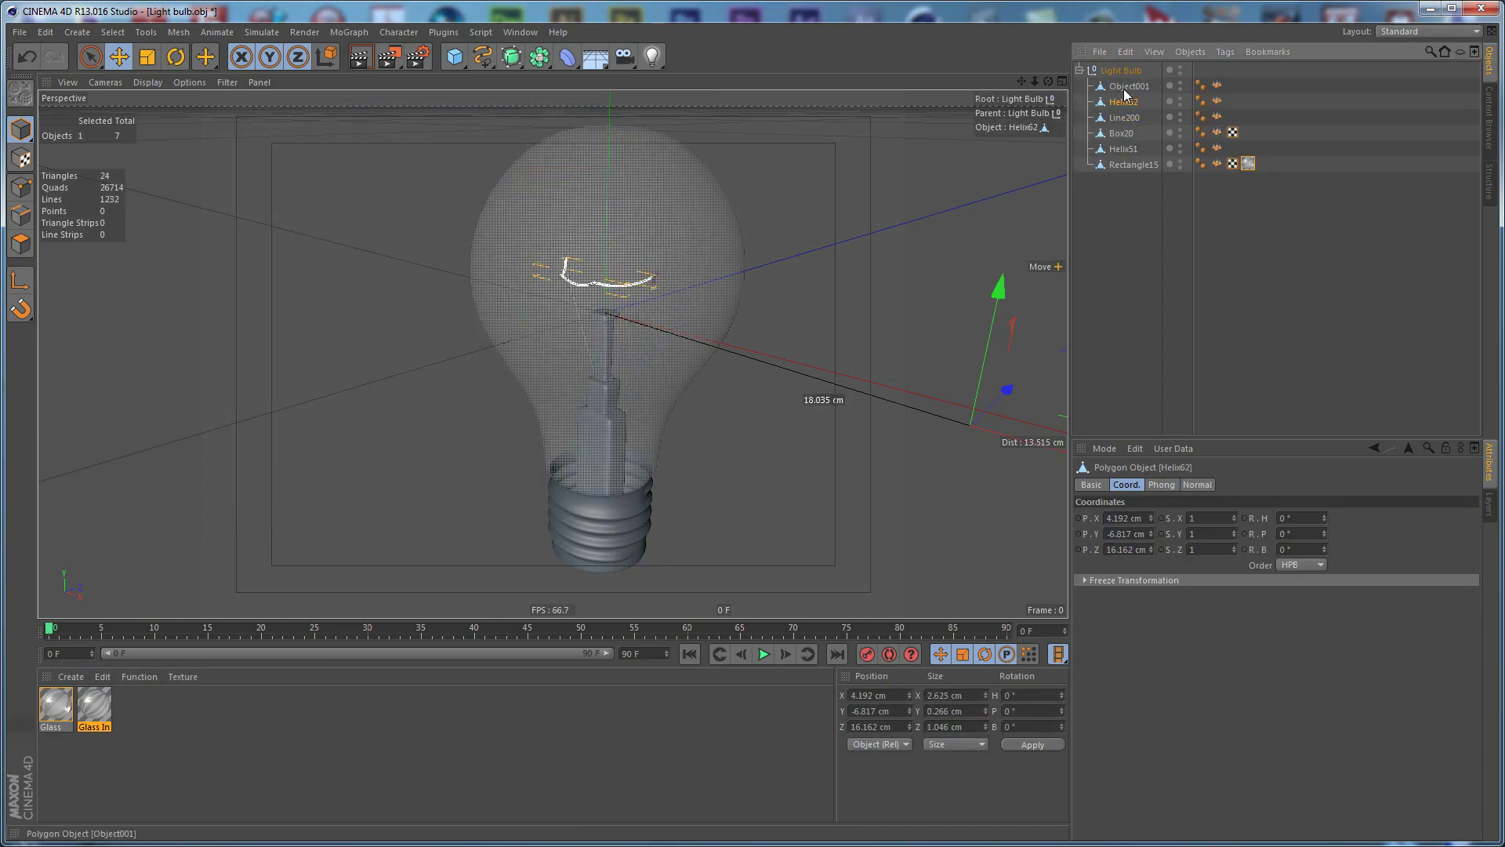
{"action": "left_click", "coordinate": [1121, 133]}
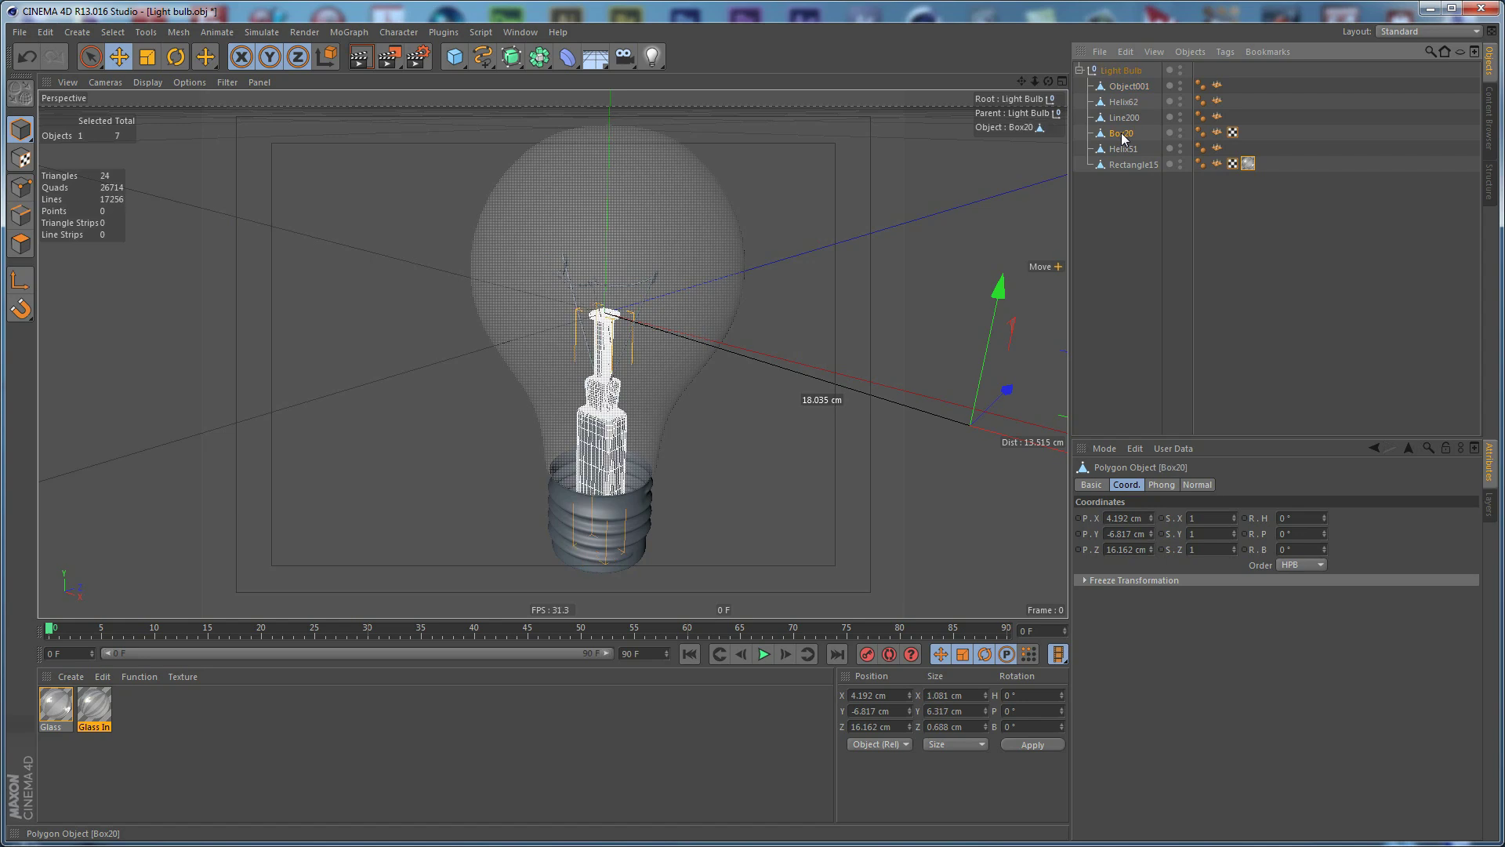
{"action": "left_click_drag", "start_coordinate": [108, 718], "coordinate": [1137, 133]}
{"action": "middle_click_drag", "start_coordinate": [748, 454], "coordinate": [727, 406], "text": "alt"}
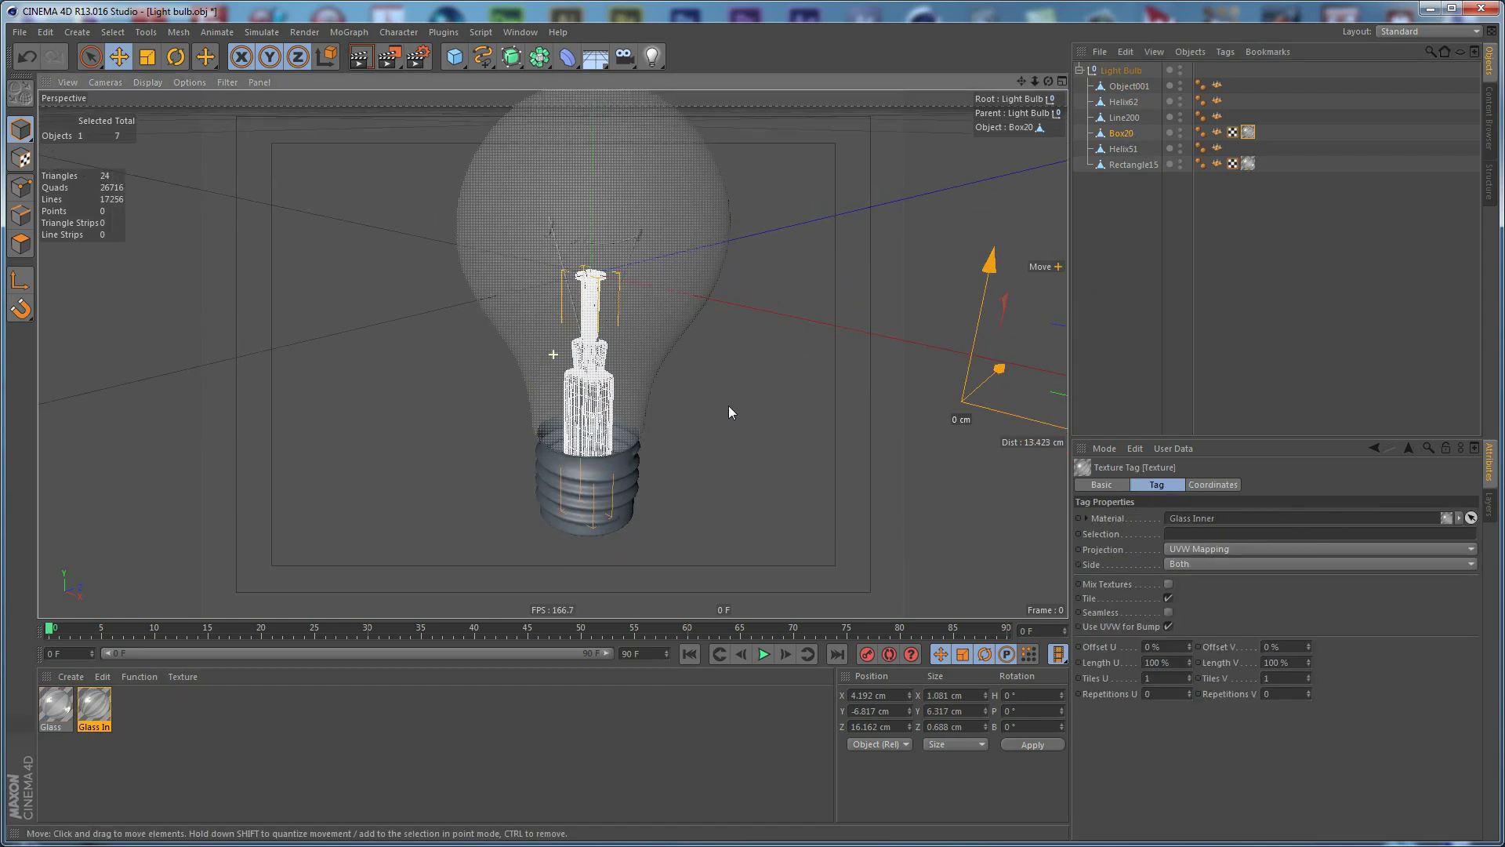
{"action": "left_click", "coordinate": [615, 755]}
{"action": "left_click", "coordinate": [698, 489]}
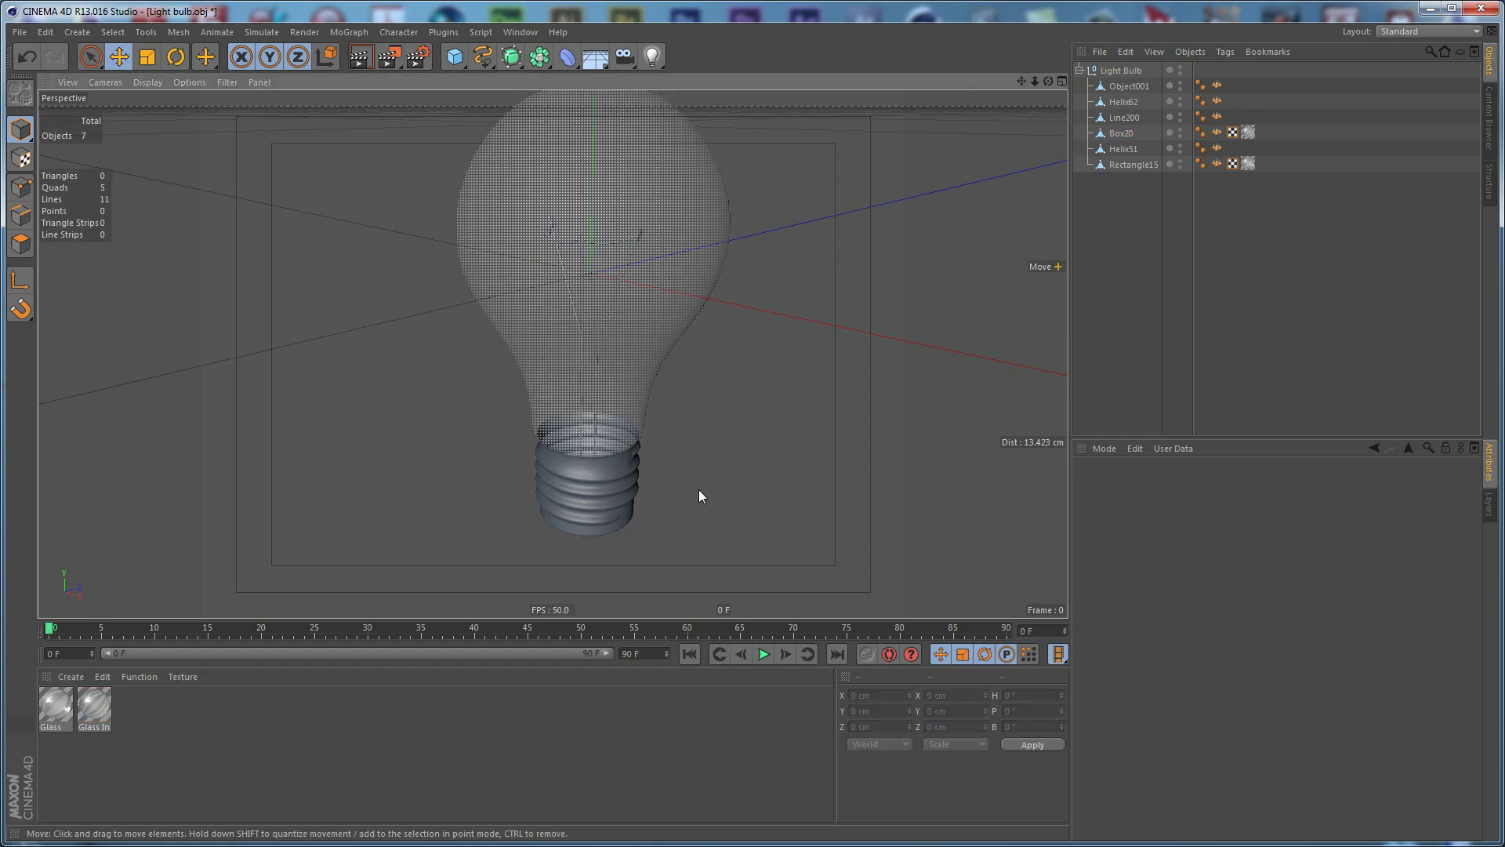
- Create a material named 'Chrome Inner' with 75% reflection brightness
{"action": "double_click", "coordinate": [180, 731]}
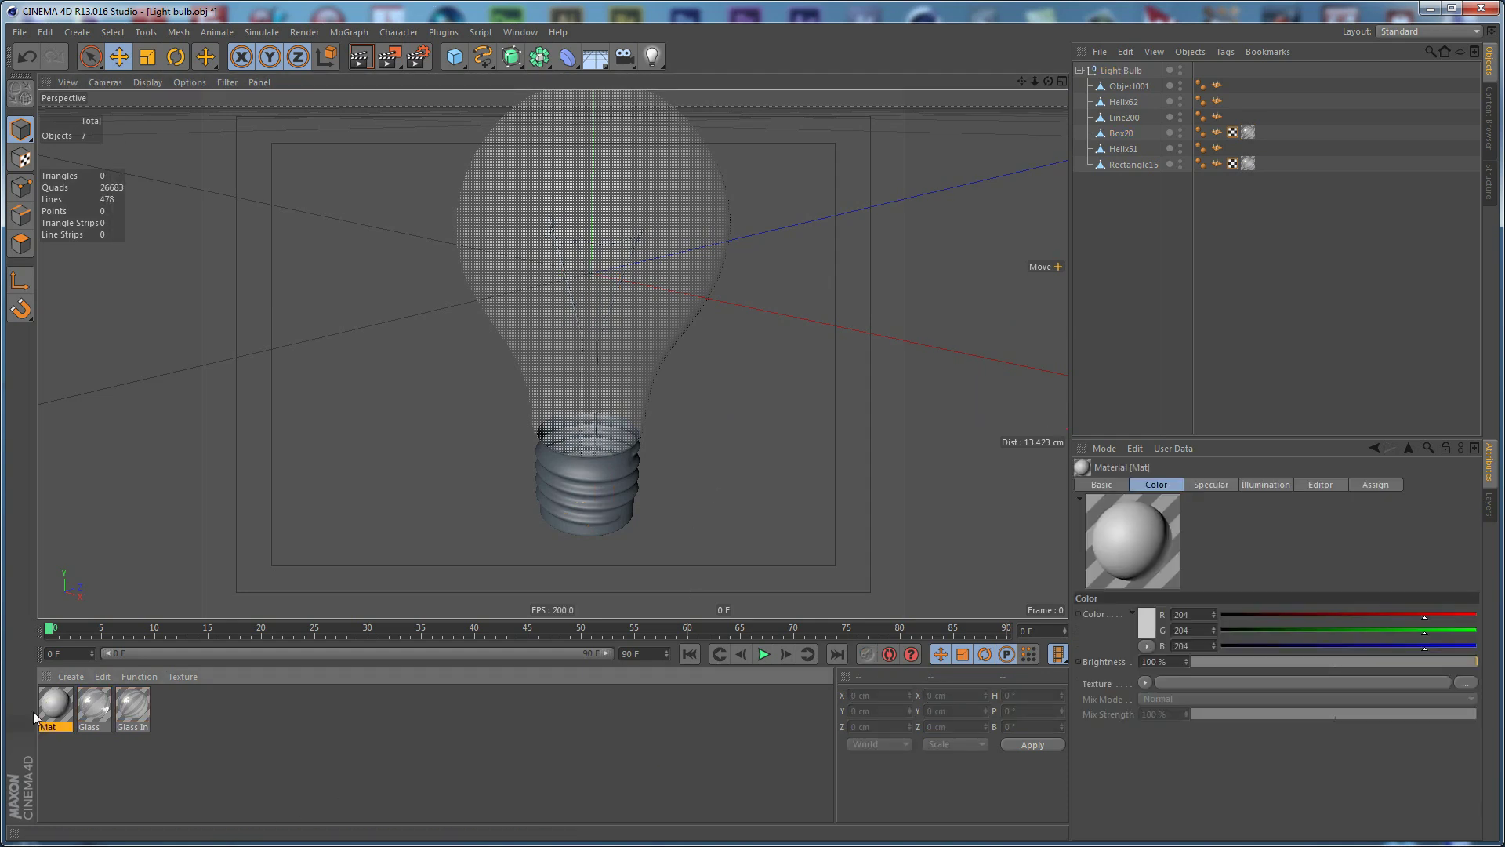
{"action": "double_click", "coordinate": [51, 699]}
{"action": "type", "text": "Chrome Inne"}
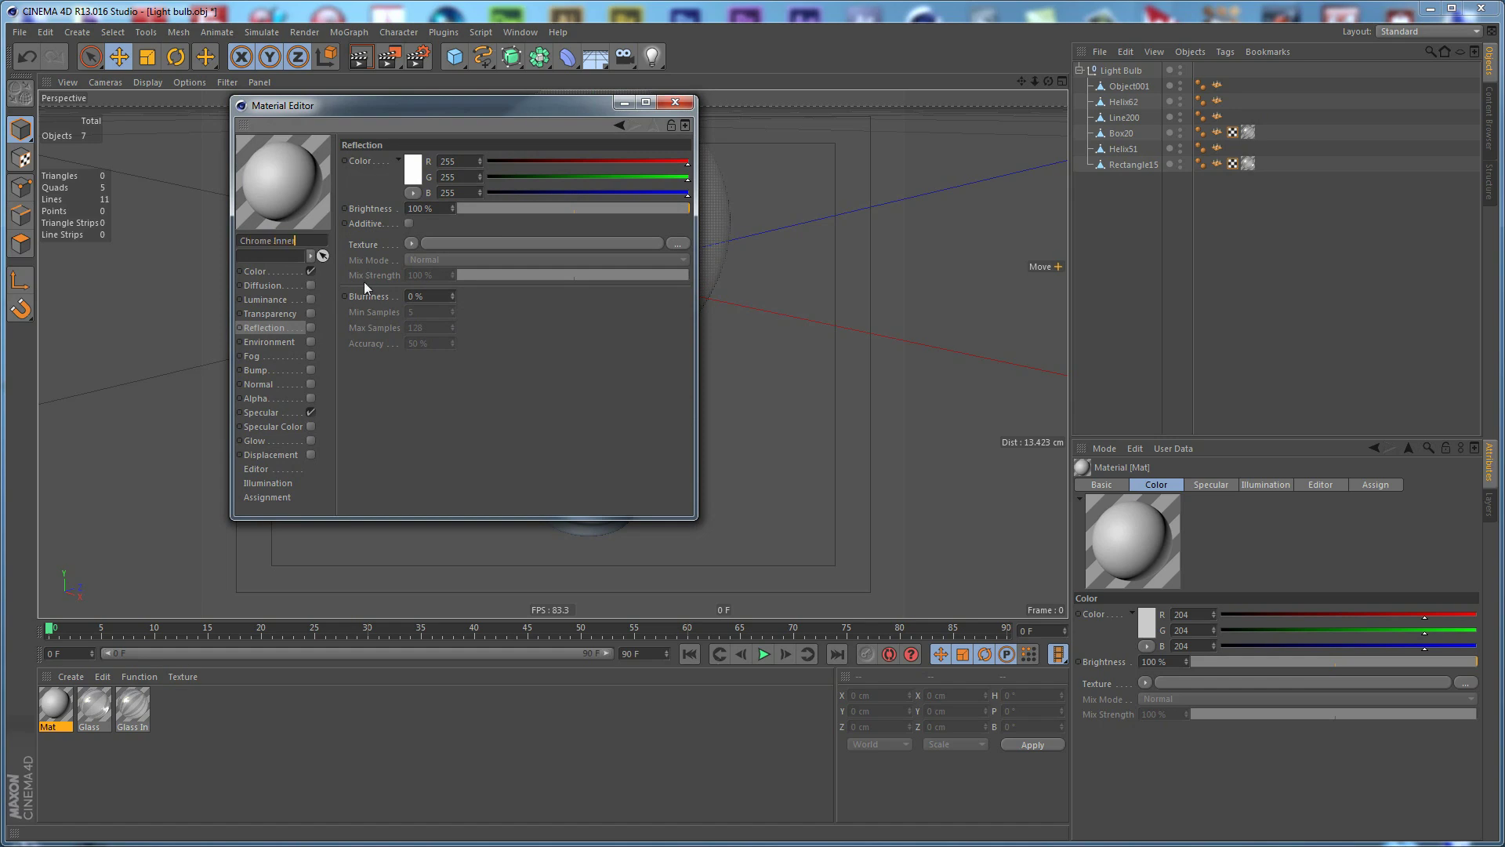
{"action": "type", "text": "r"}
{"action": "left_click", "coordinate": [310, 328]}
{"action": "double_click", "coordinate": [423, 208]}
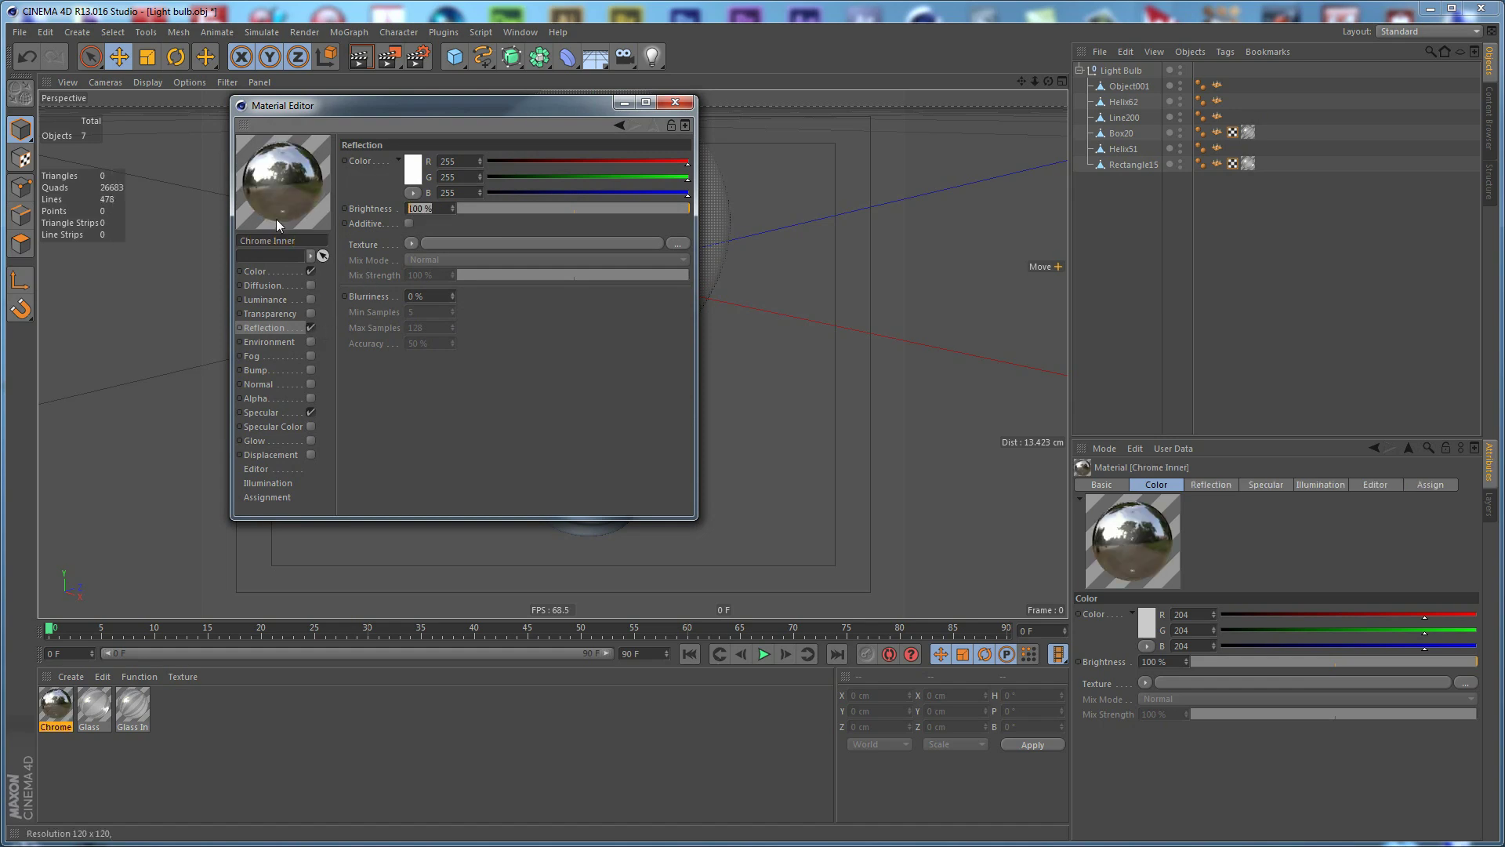
{"action": "type", "text": "75"}
{"action": "key", "text": "Return"}
- Make Chrome Inner's colour black and apply it to Helix62 and Line200
{"action": "left_click", "coordinate": [256, 271]}
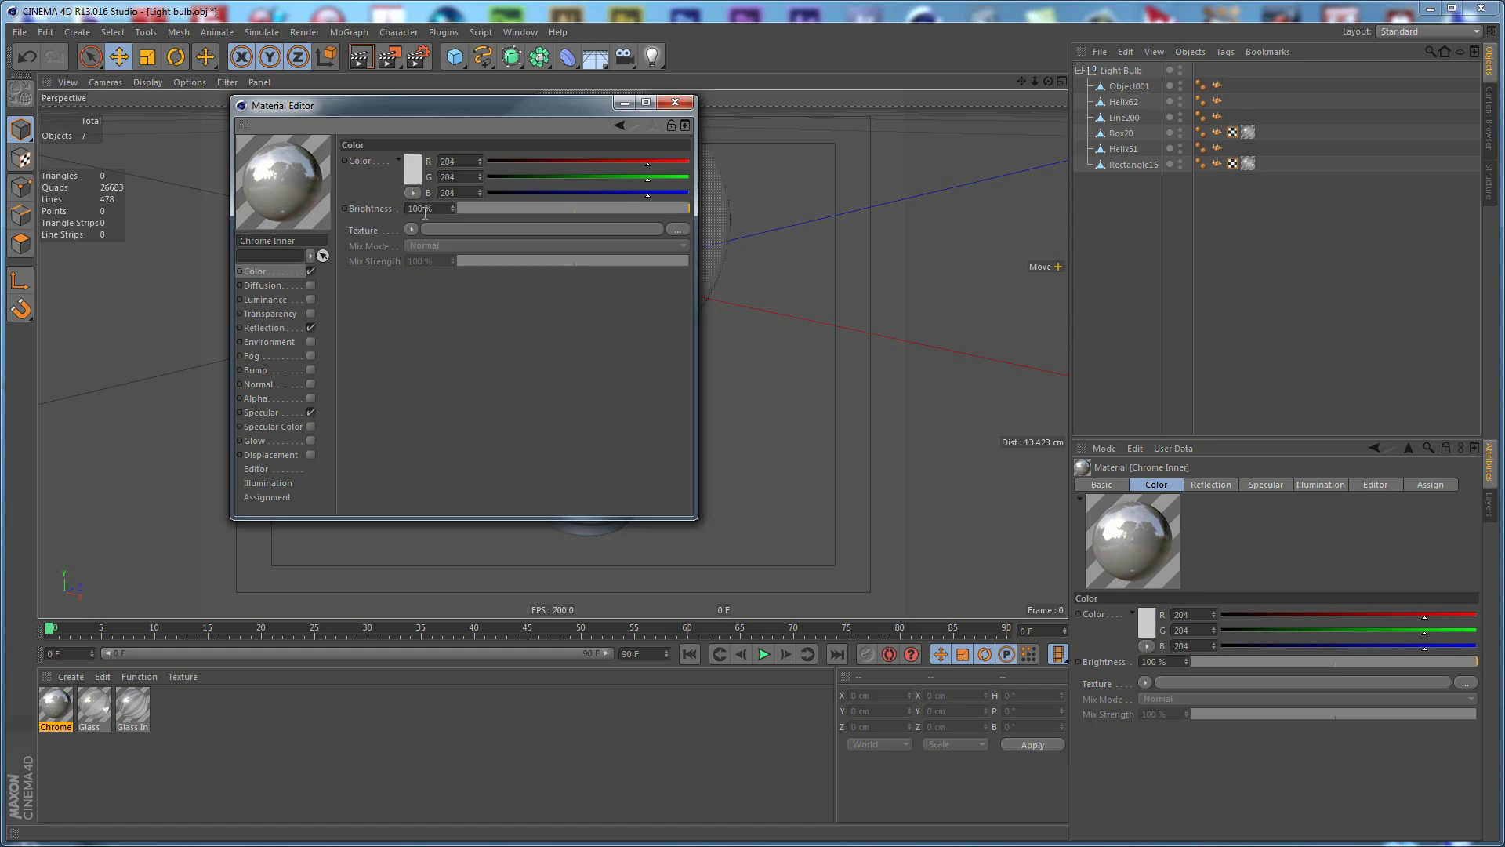
{"action": "left_click", "coordinate": [415, 167]}
{"action": "left_click", "coordinate": [331, 182]}
{"action": "left_click", "coordinate": [388, 239]}
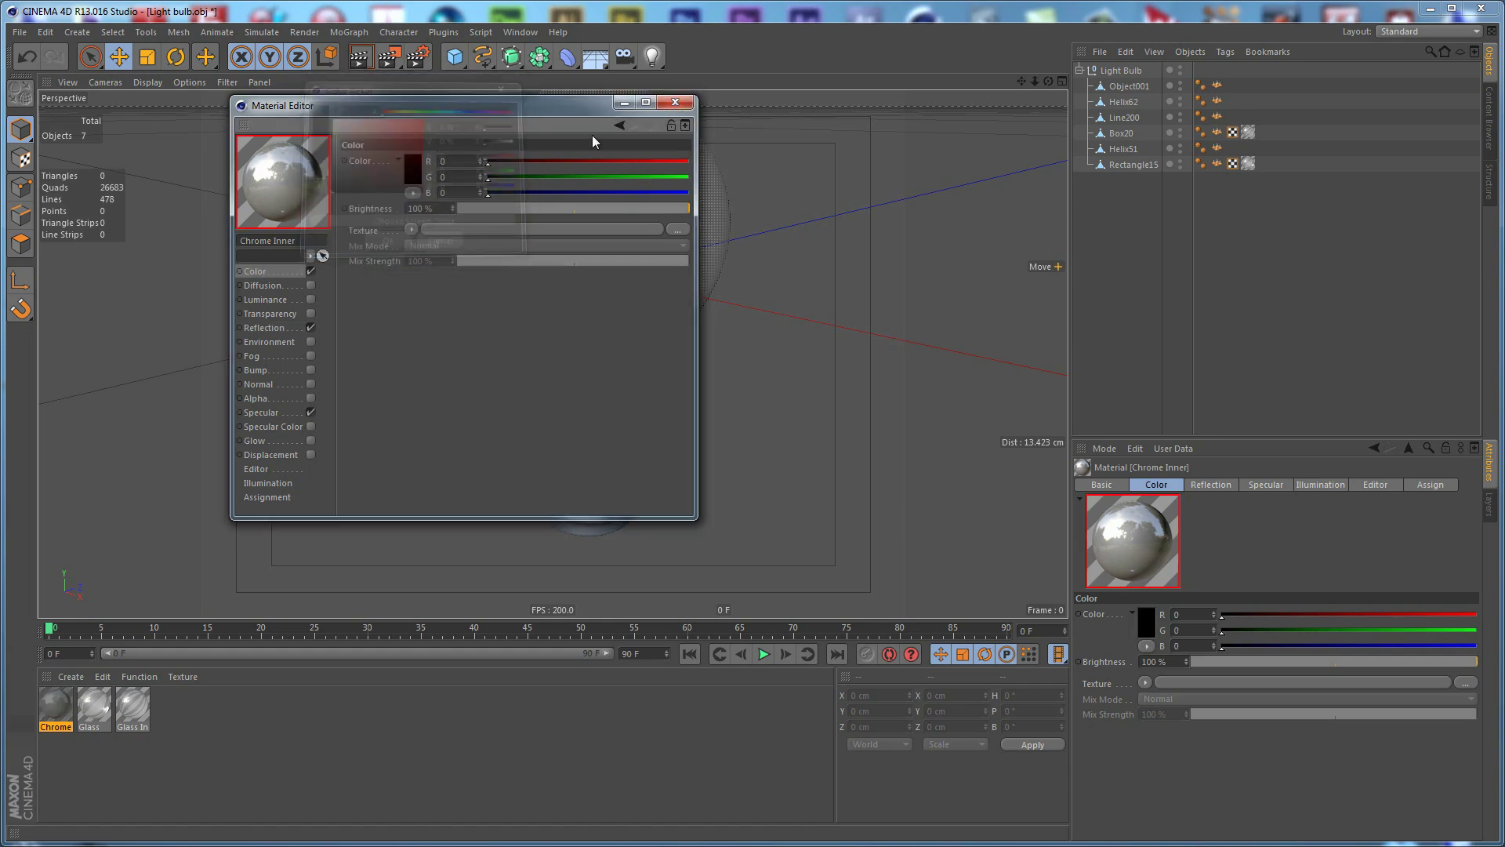
{"action": "left_click", "coordinate": [685, 105]}
{"action": "left_click_drag", "start_coordinate": [60, 708], "coordinate": [1131, 103]}
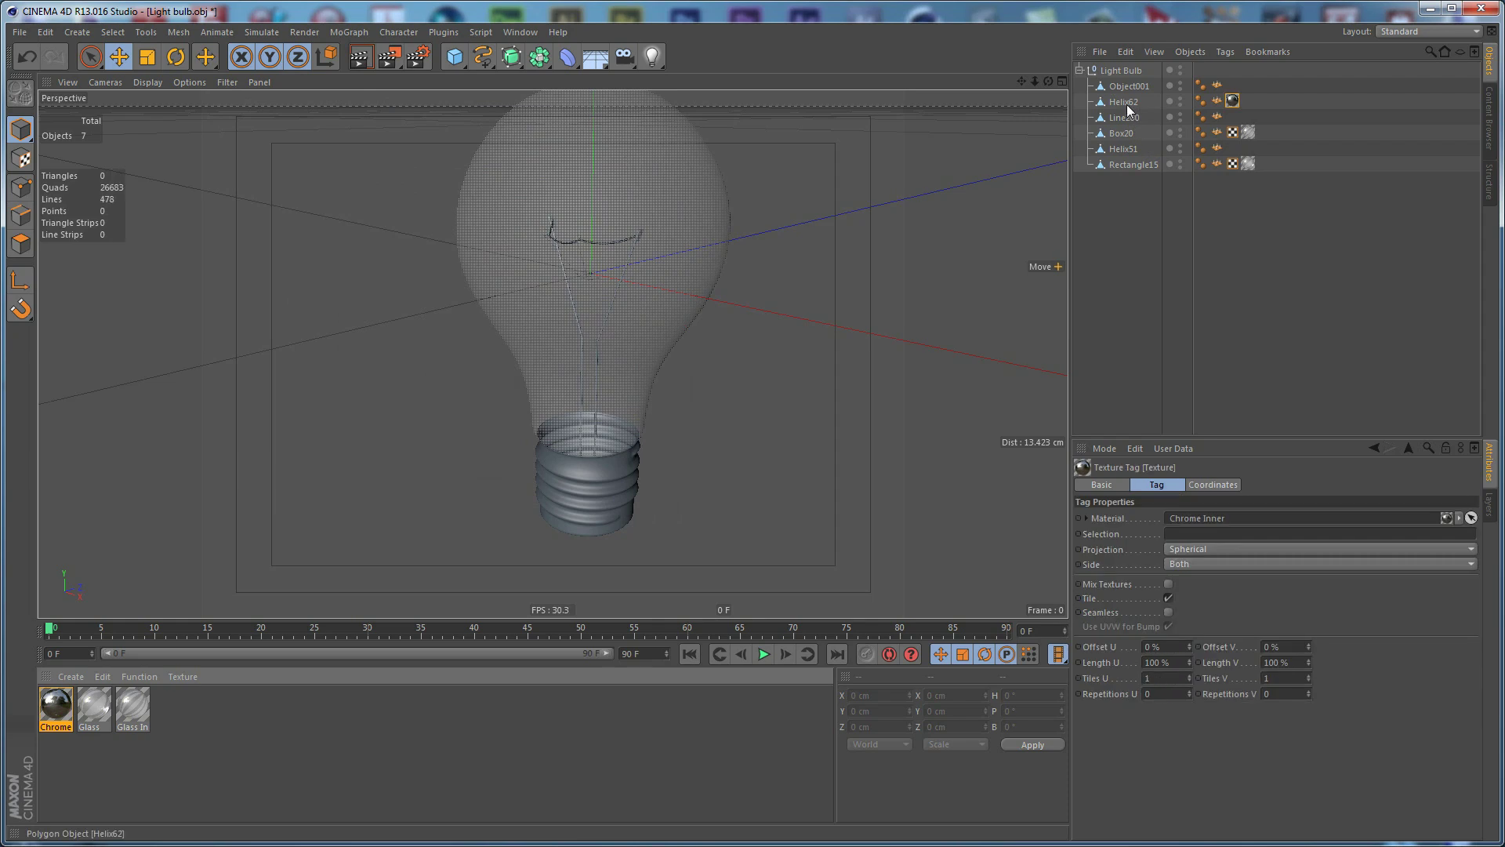
{"action": "left_click_drag", "start_coordinate": [64, 706], "coordinate": [1133, 119]}
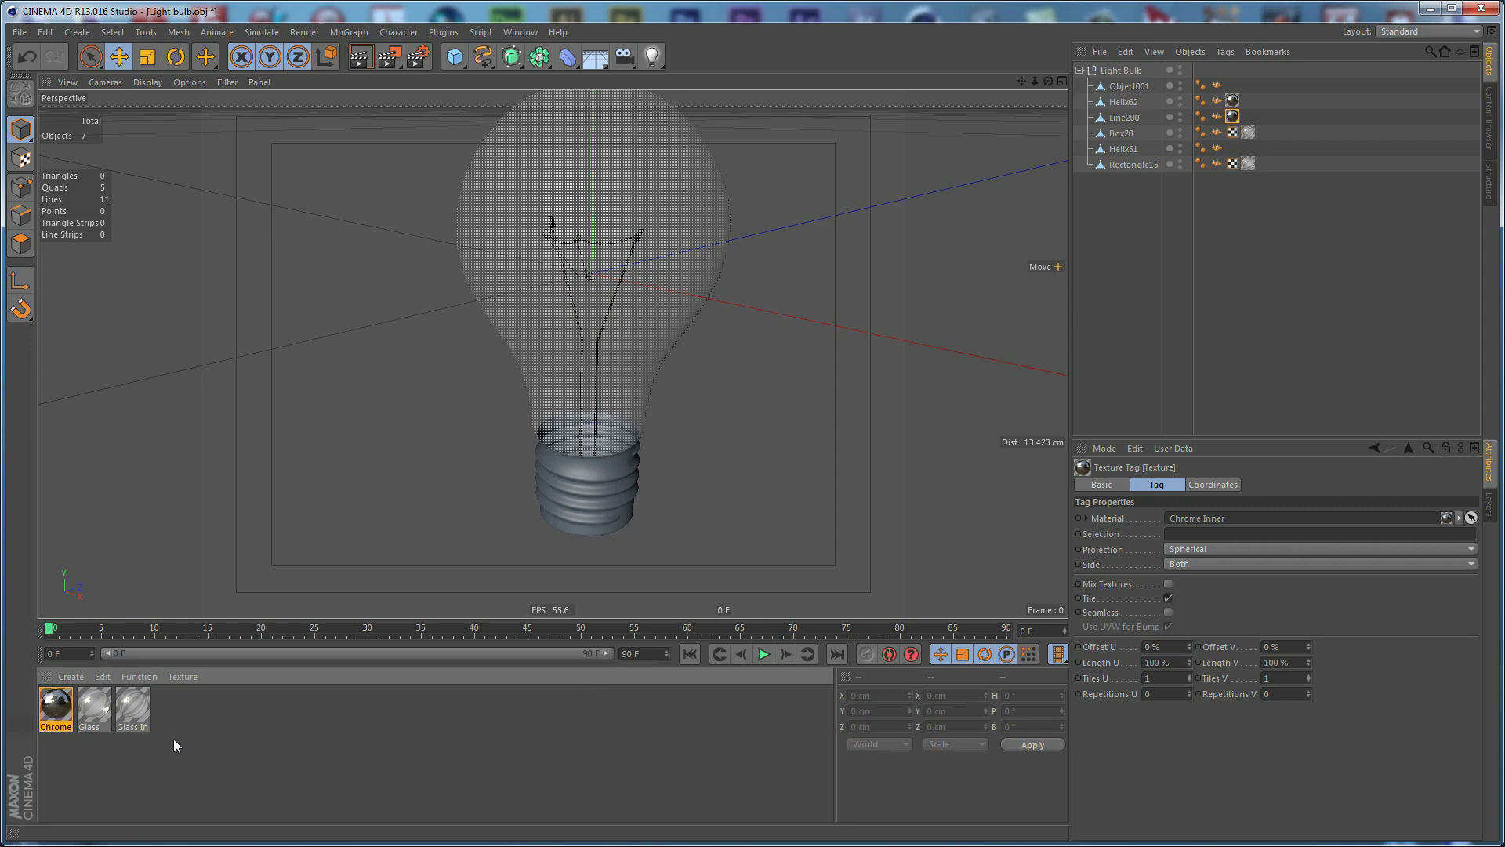
- Create a new reflective Chrome material
{"action": "double_click", "coordinate": [188, 709]}
{"action": "double_click", "coordinate": [53, 706]}
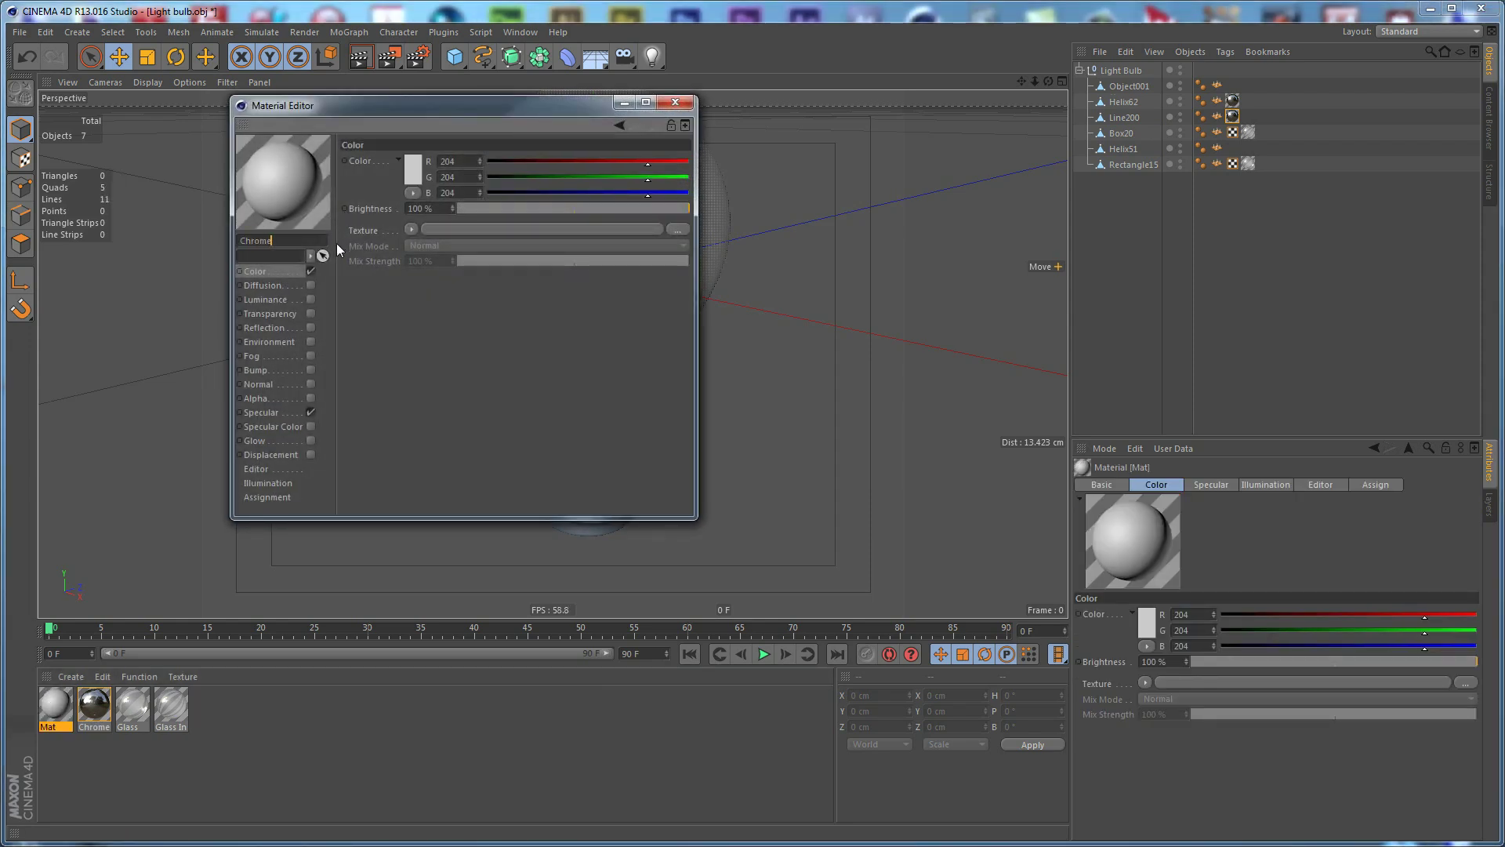
{"action": "left_click", "coordinate": [309, 328]}
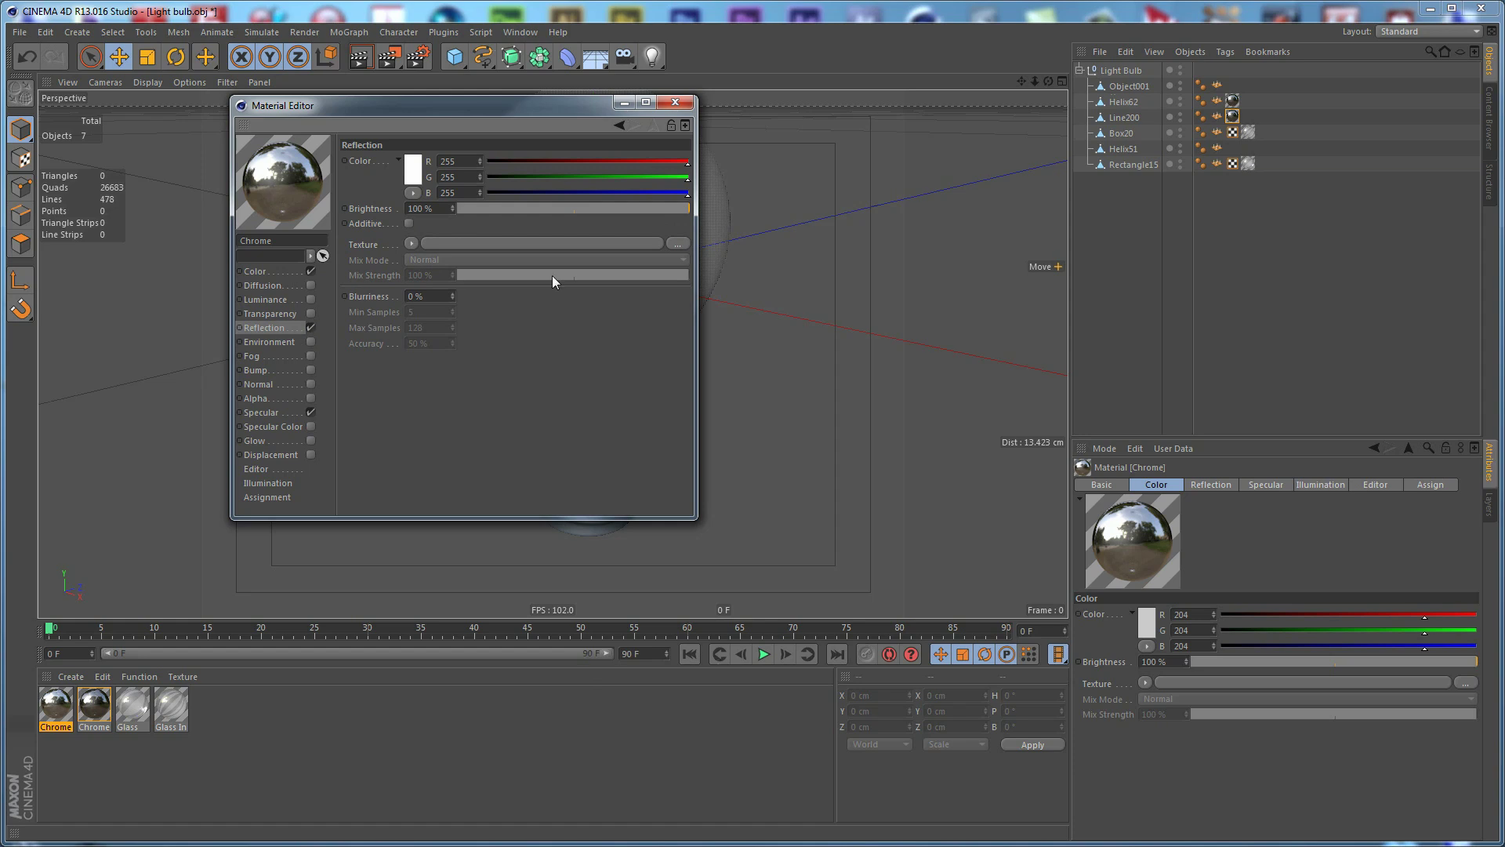
{"action": "left_click", "coordinate": [675, 102]}
- Apply Chrome to the bulb base, then create a new material coloured black
{"action": "left_click_drag", "start_coordinate": [61, 703], "coordinate": [607, 482]}
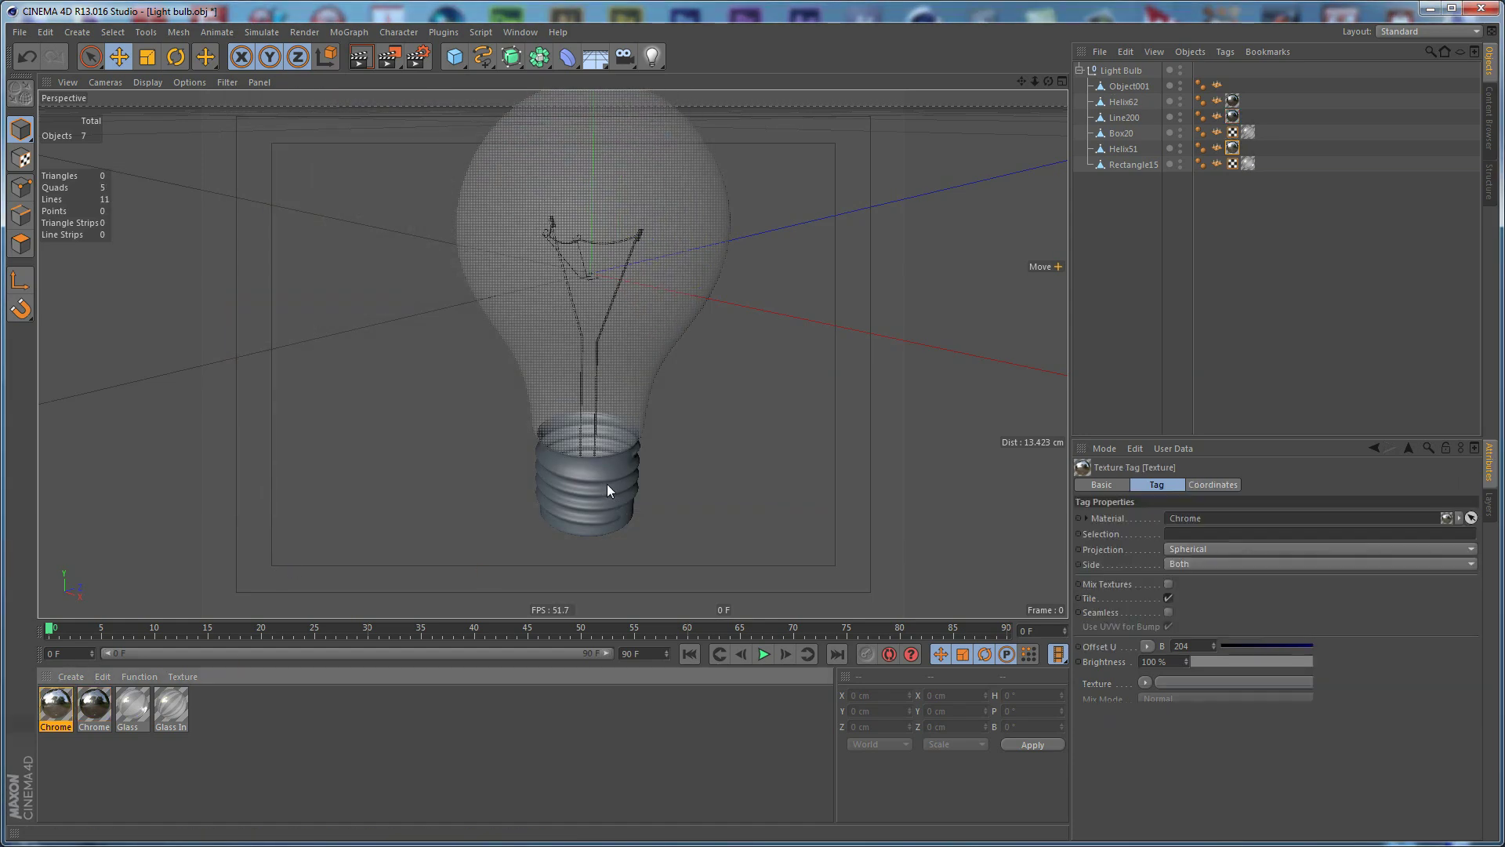
{"action": "left_click_drag", "start_coordinate": [683, 525], "coordinate": [628, 167], "text": "alt"}
{"action": "double_click", "coordinate": [240, 732]}
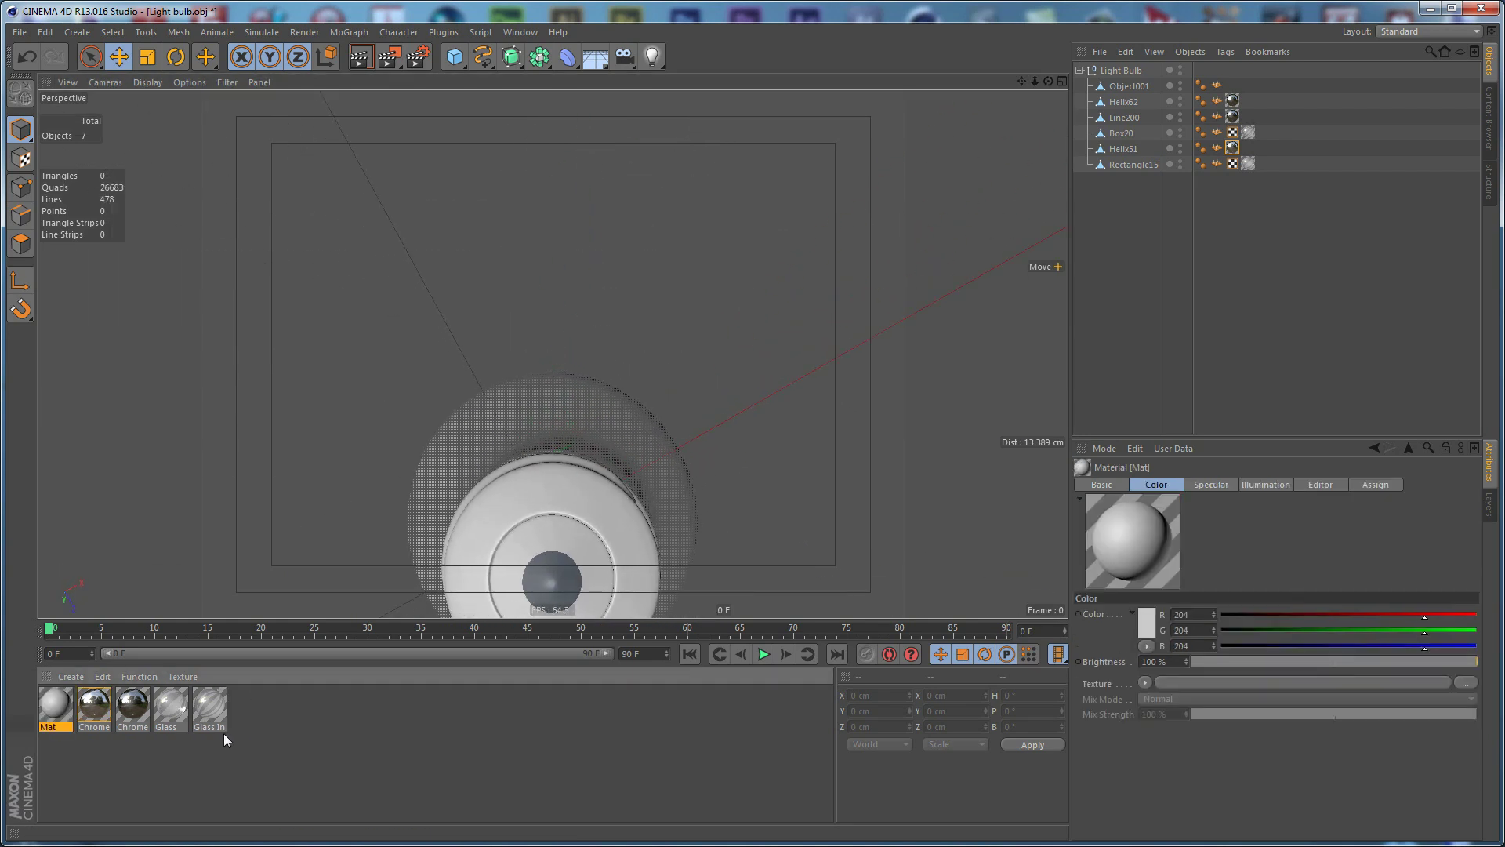
{"action": "double_click", "coordinate": [56, 706]}
{"action": "left_click", "coordinate": [303, 273]}
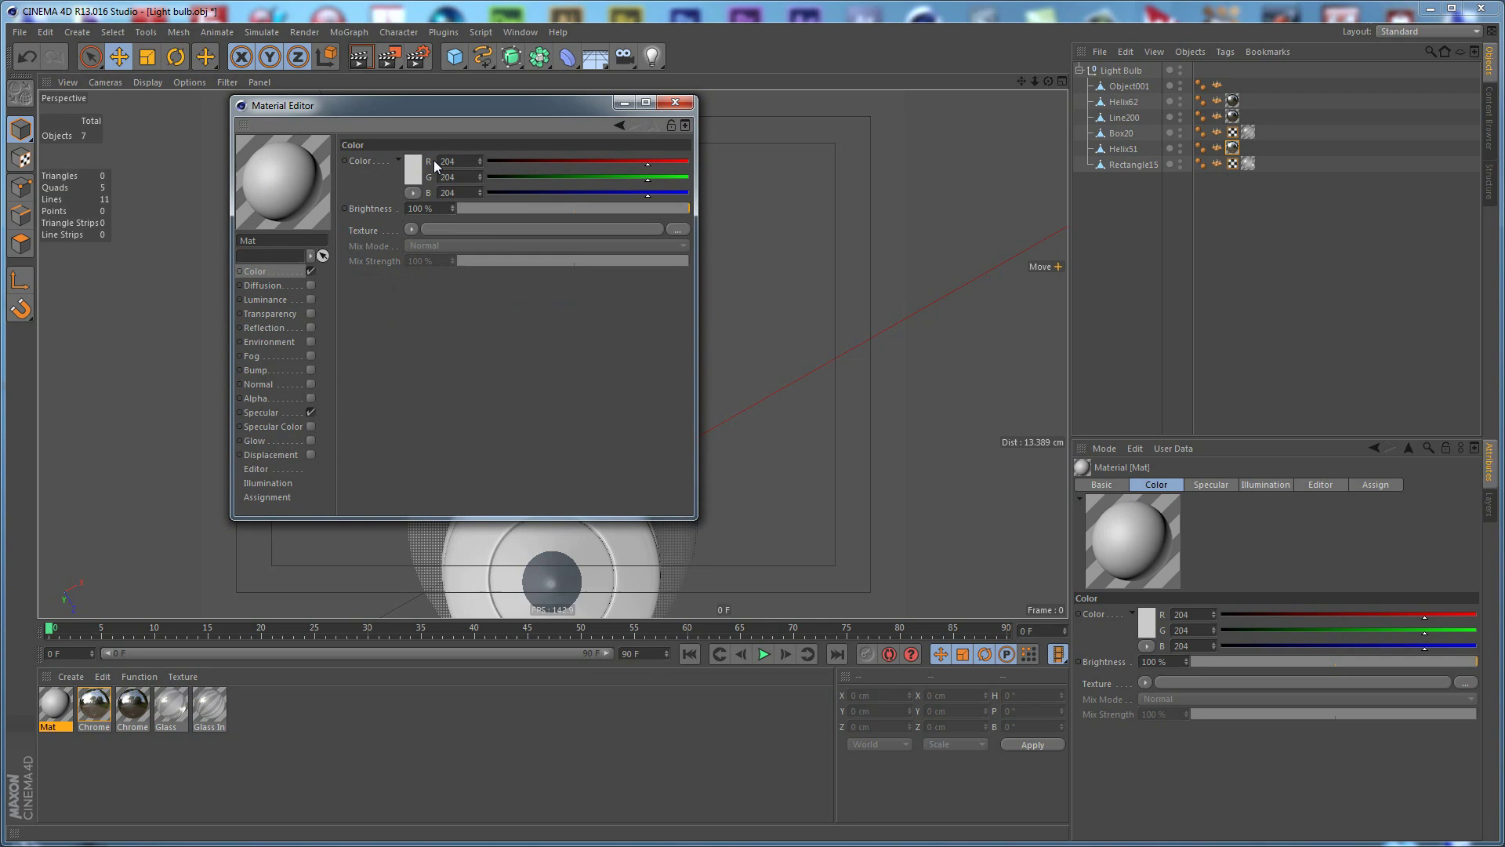
{"action": "left_click", "coordinate": [407, 170]}
{"action": "left_click_drag", "start_coordinate": [416, 191], "coordinate": [296, 196]}
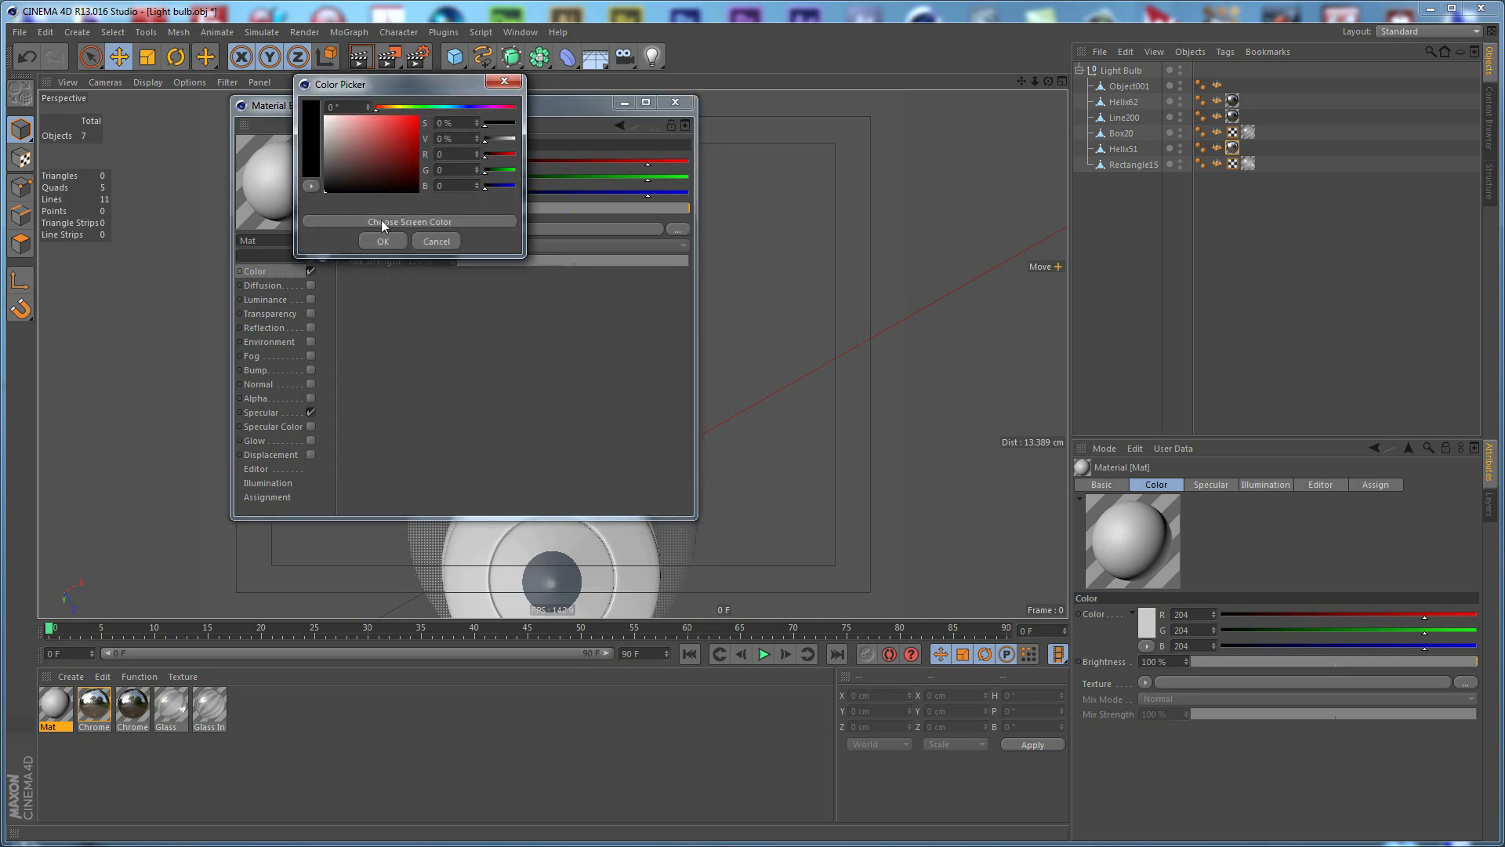
{"action": "left_click", "coordinate": [348, 269]}
- Give the black material 15% reflection and apply it to Object001
{"action": "left_click", "coordinate": [310, 327]}
{"action": "double_click", "coordinate": [430, 208]}
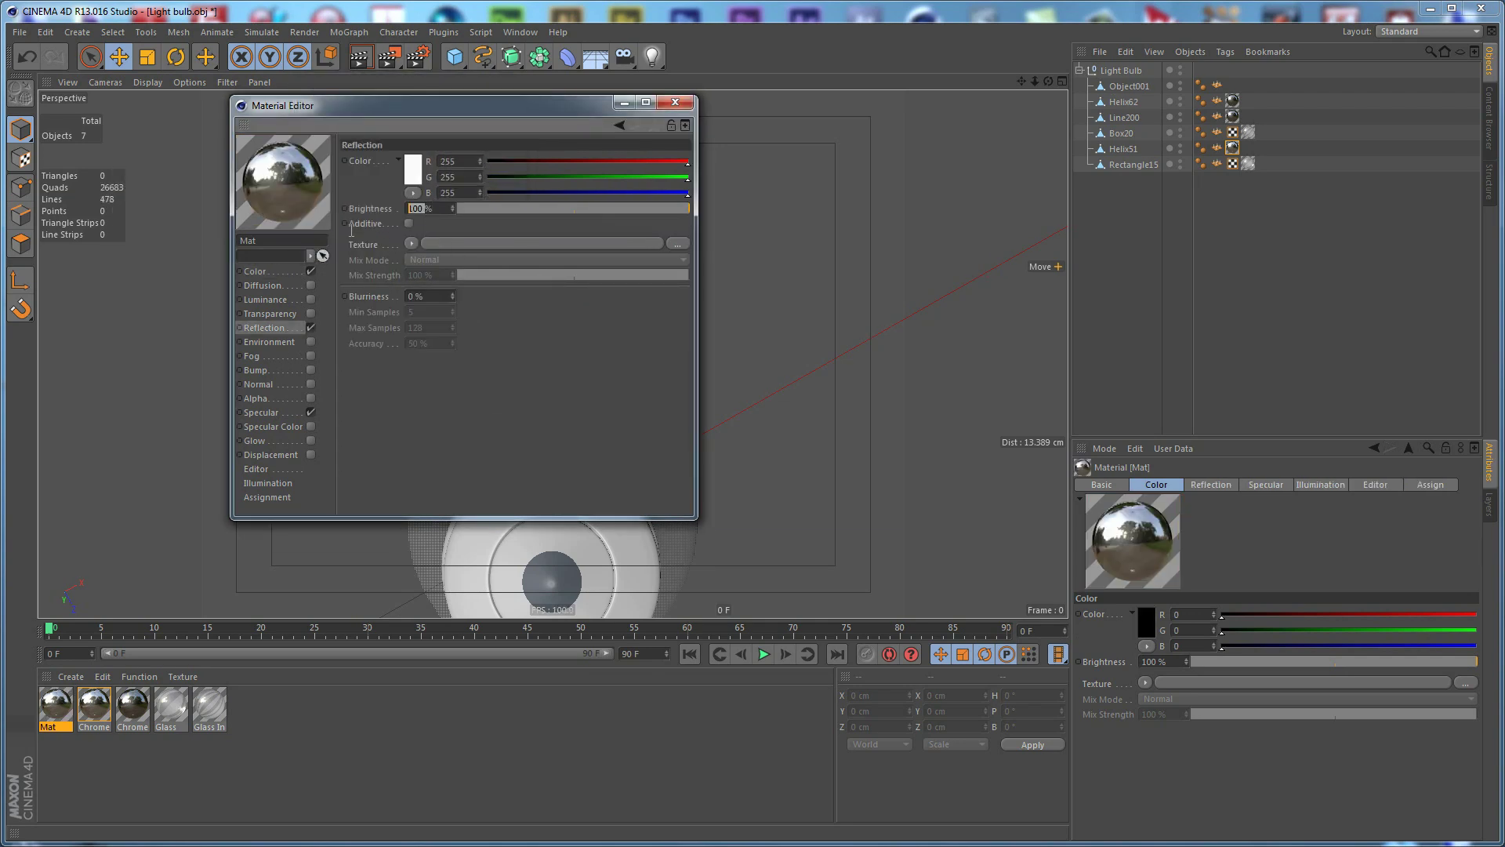
{"action": "type", "text": "15"}
{"action": "key", "text": "Return"}
{"action": "left_click", "coordinate": [675, 102]}
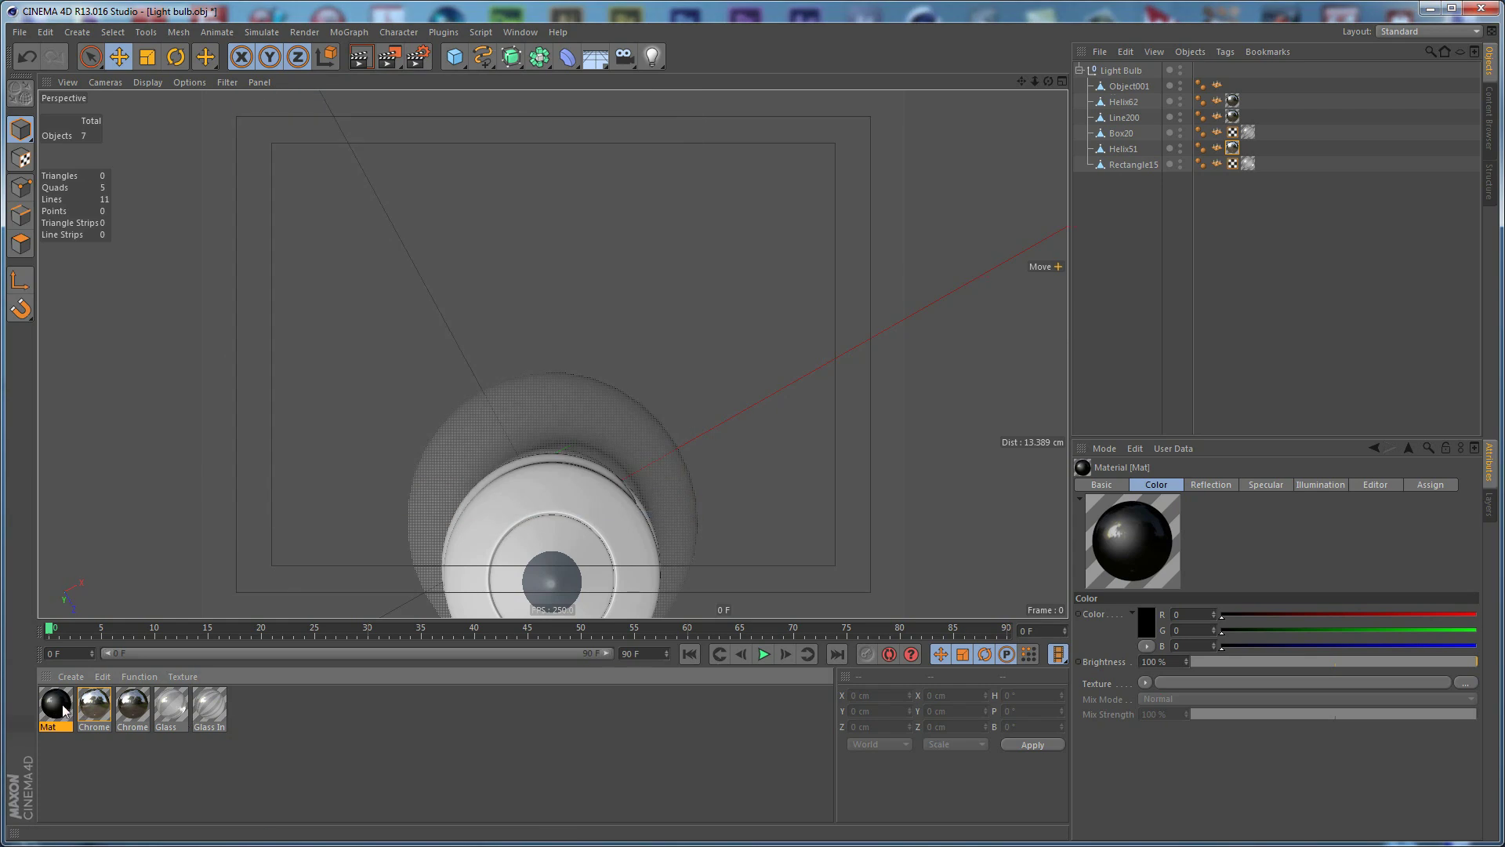
{"action": "left_click_drag", "start_coordinate": [566, 596], "coordinate": [566, 596]}
{"action": "left_click_drag", "start_coordinate": [669, 494], "coordinate": [639, 239], "text": "alt"}
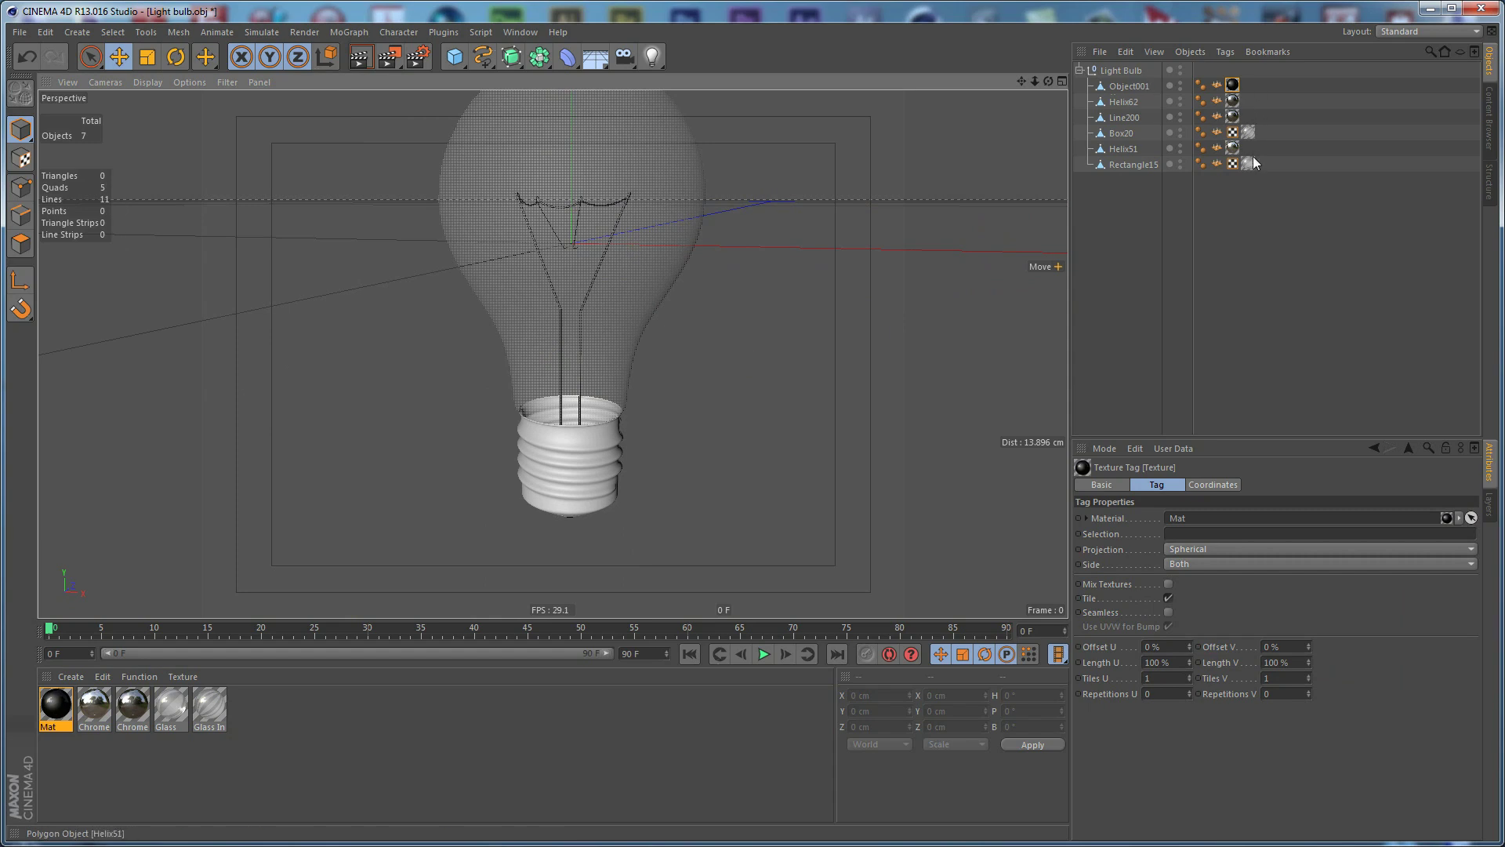
{"action": "left_click", "coordinate": [600, 713]}
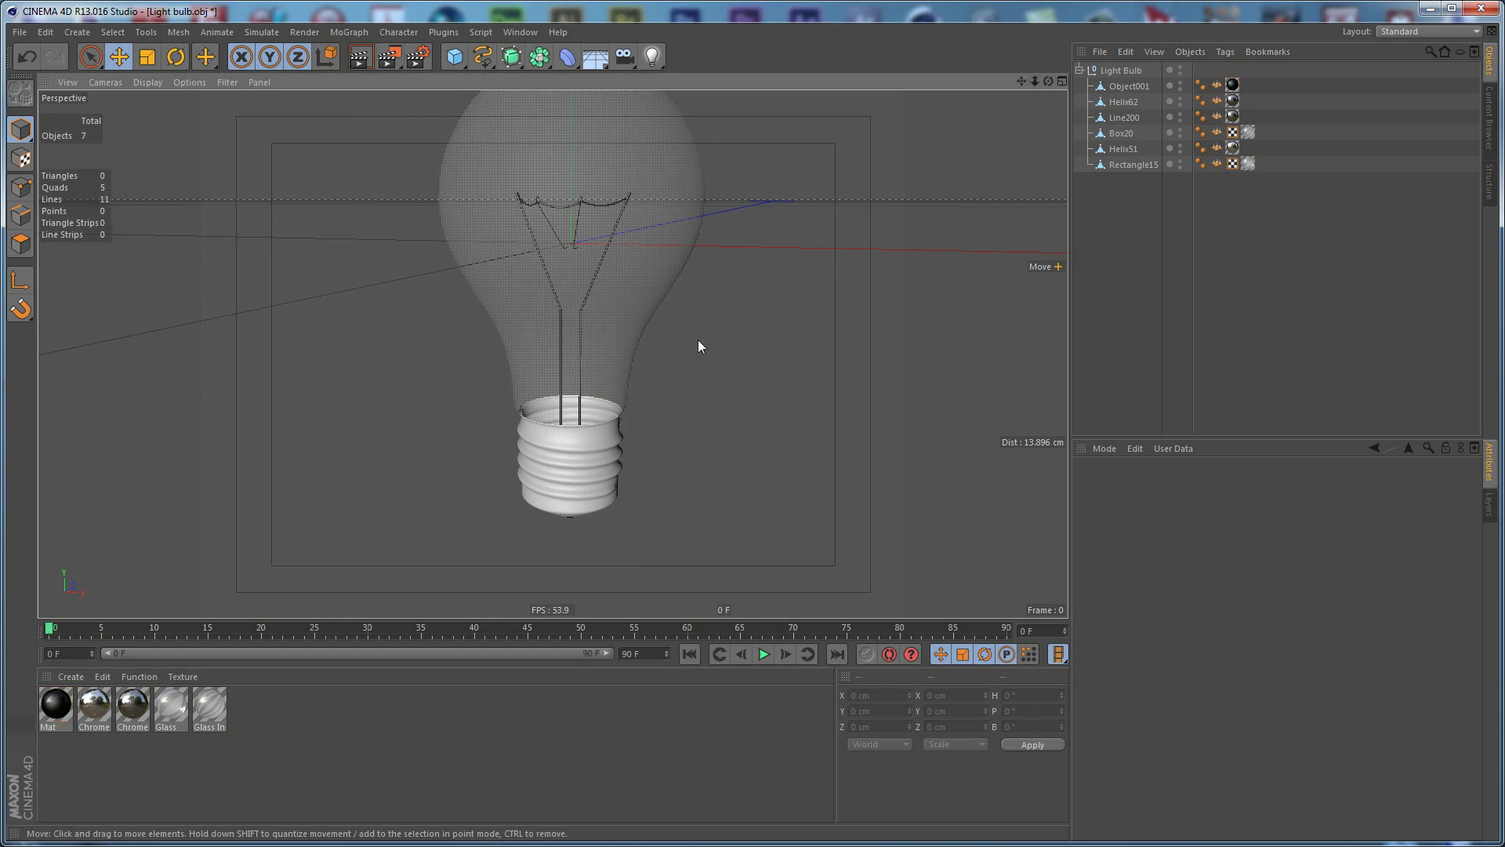
- Render a preview, then add a Floor object to the scene
{"action": "key", "text": "ctrl+r"}
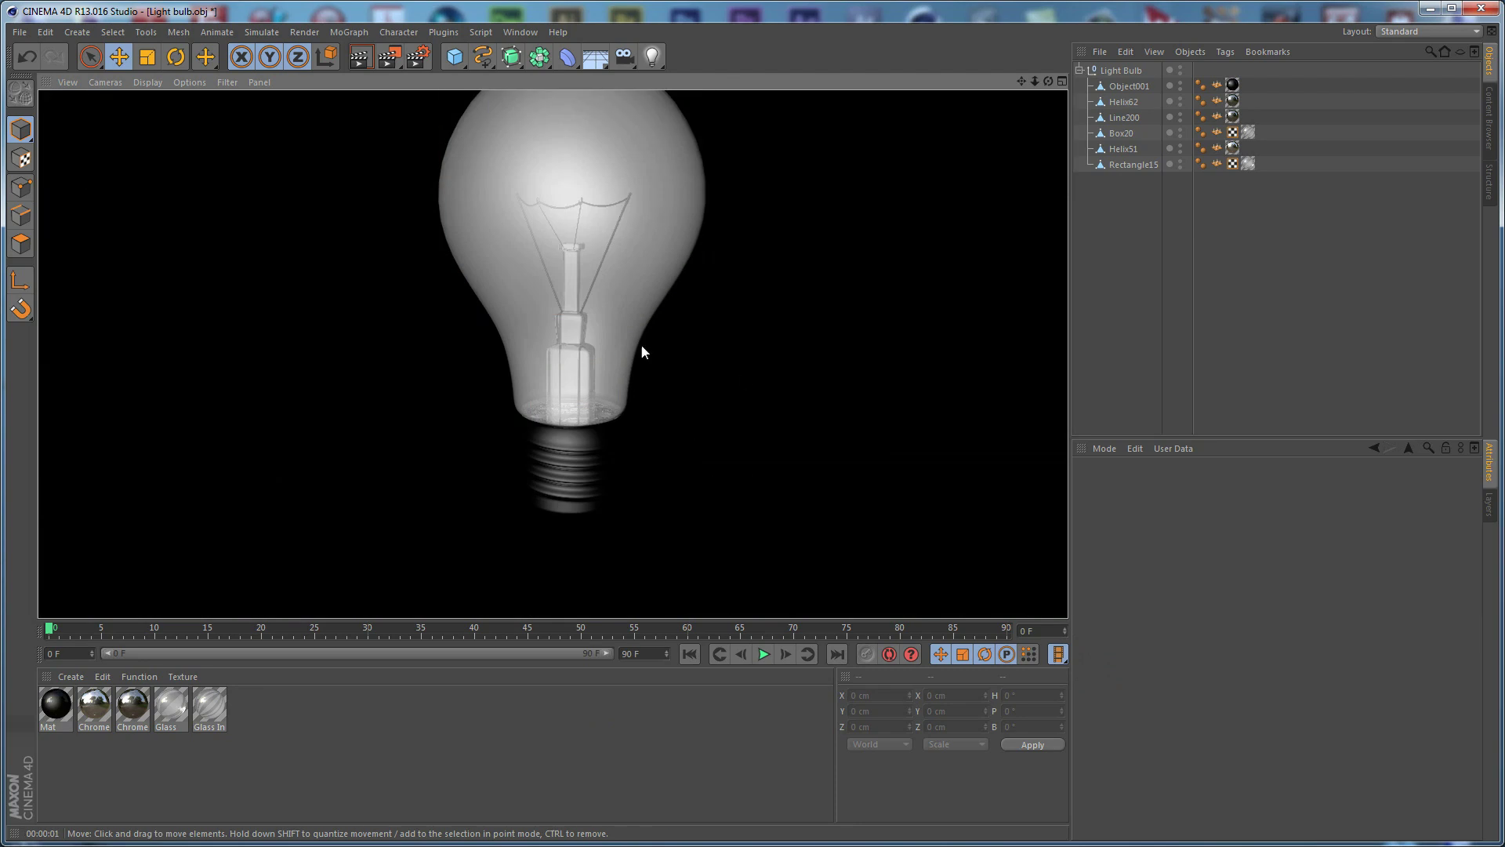
{"action": "left_click", "coordinate": [714, 282]}
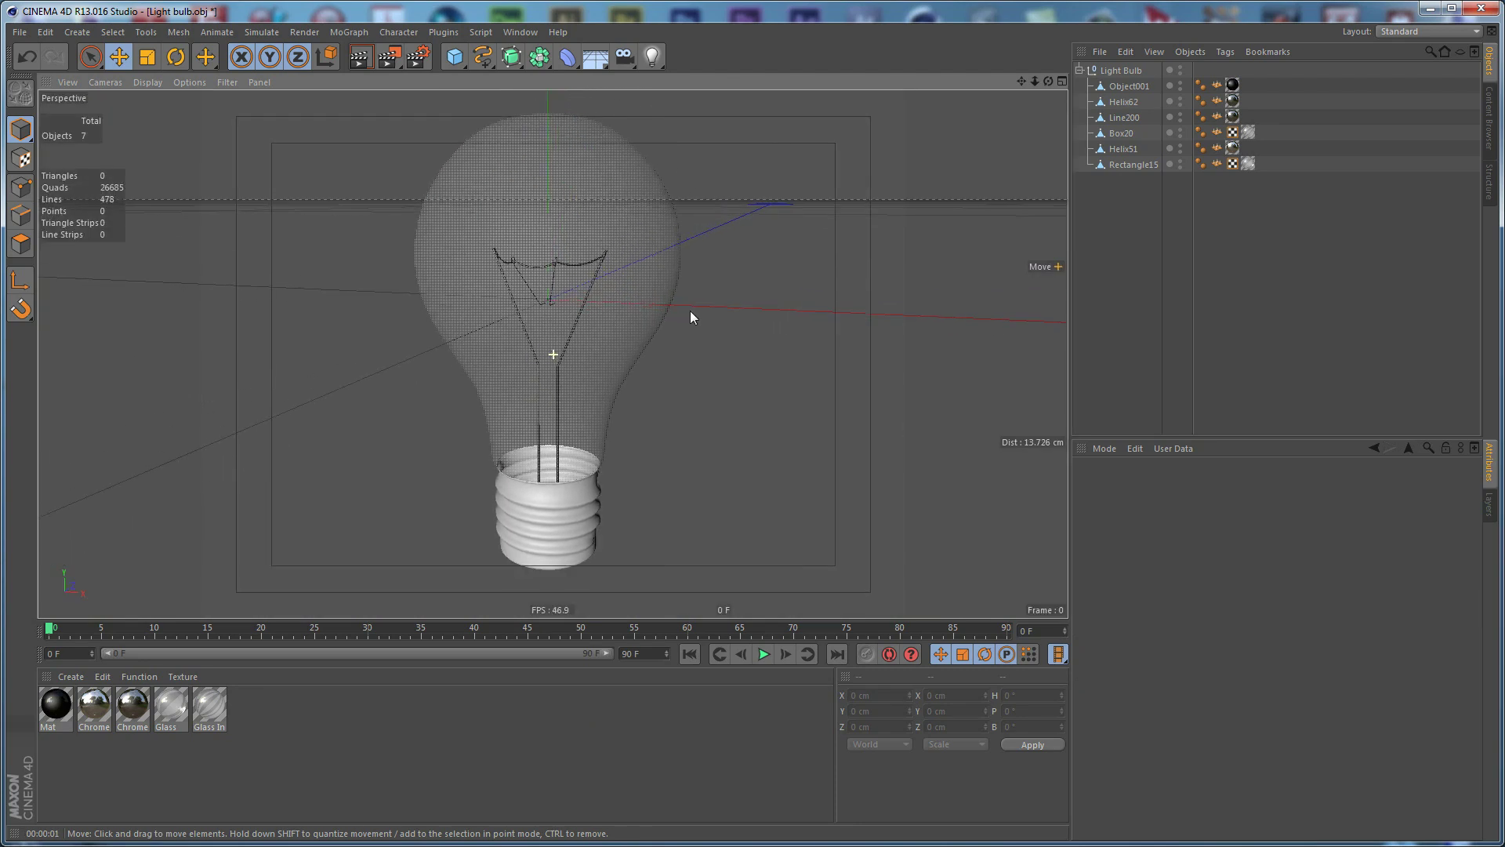
{"action": "left_click_drag", "start_coordinate": [600, 62], "coordinate": [634, 64]}
- Raise the Light Bulb group to Y 6.713 cm and switch to four viewports
{"action": "left_click", "coordinate": [1129, 87]}
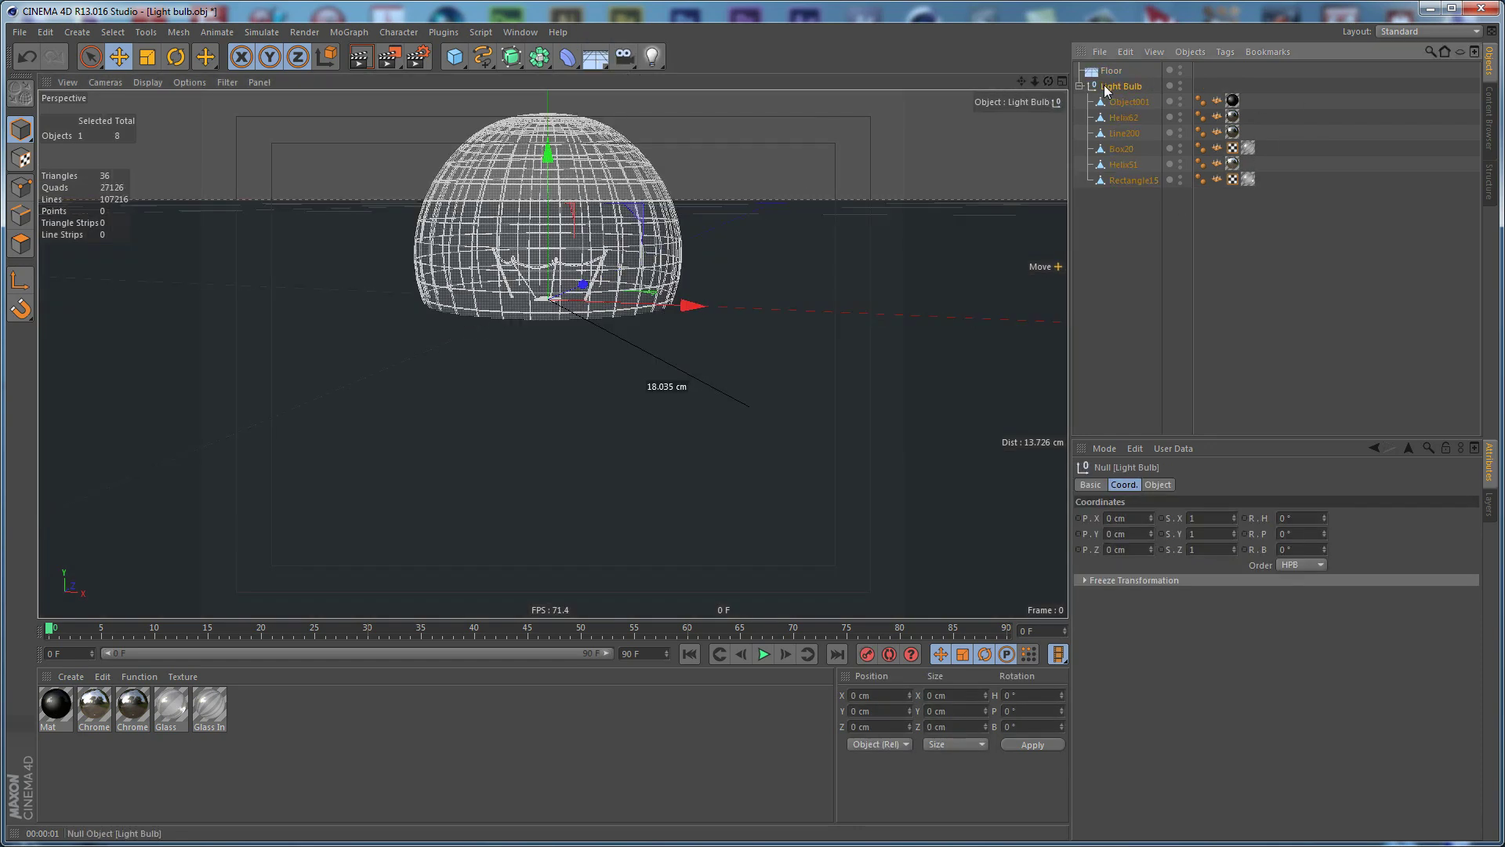
{"action": "left_click_drag", "start_coordinate": [632, 151], "coordinate": [533, 250]}
{"action": "middle_click_drag", "start_coordinate": [779, 520], "coordinate": [766, 581], "text": "alt"}
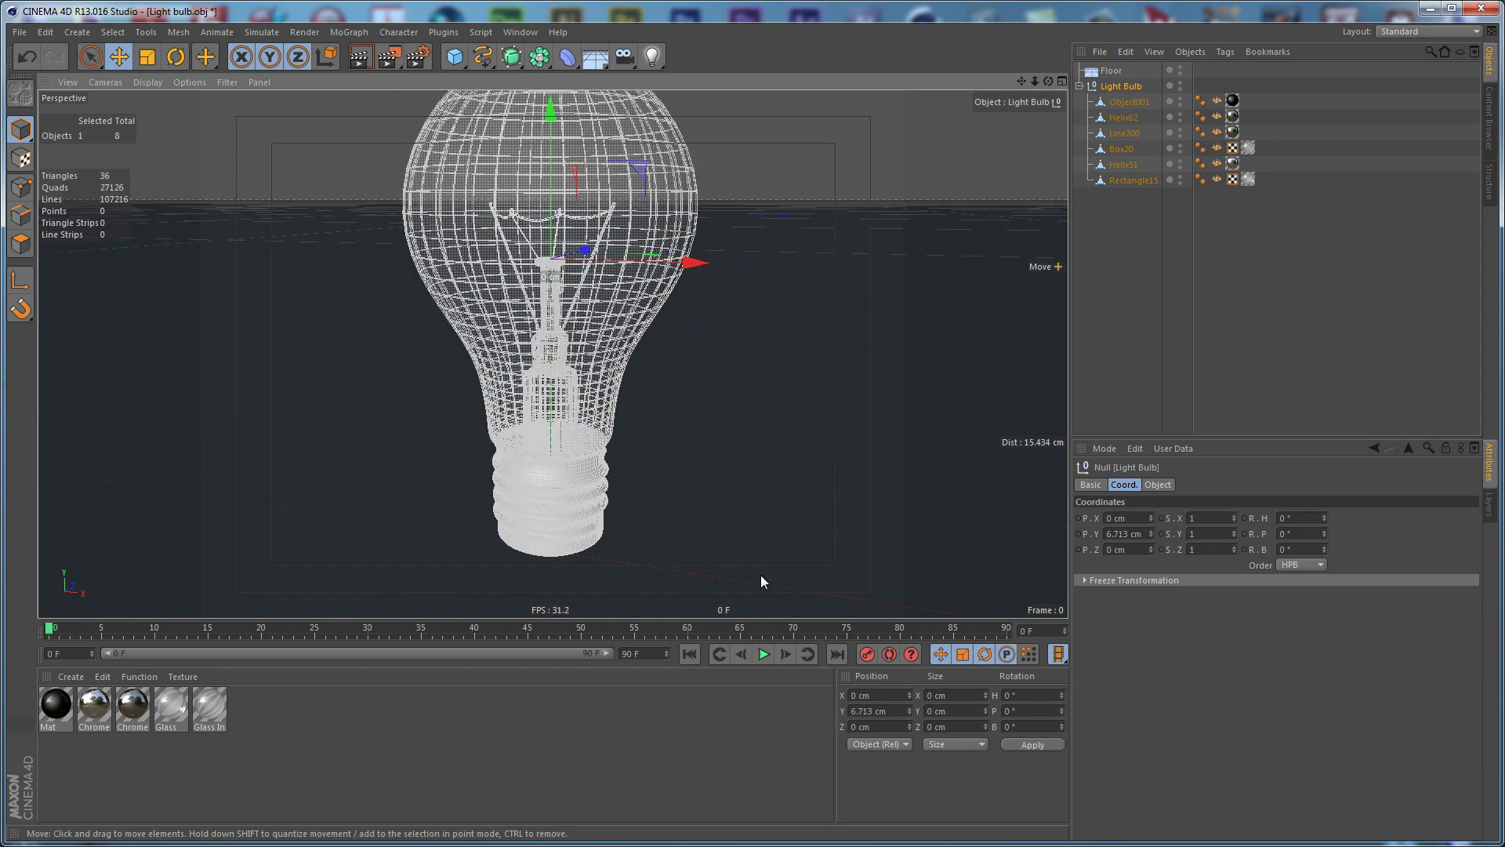
{"action": "right_click_drag", "start_coordinate": [782, 363], "coordinate": [520, 303], "text": "alt"}
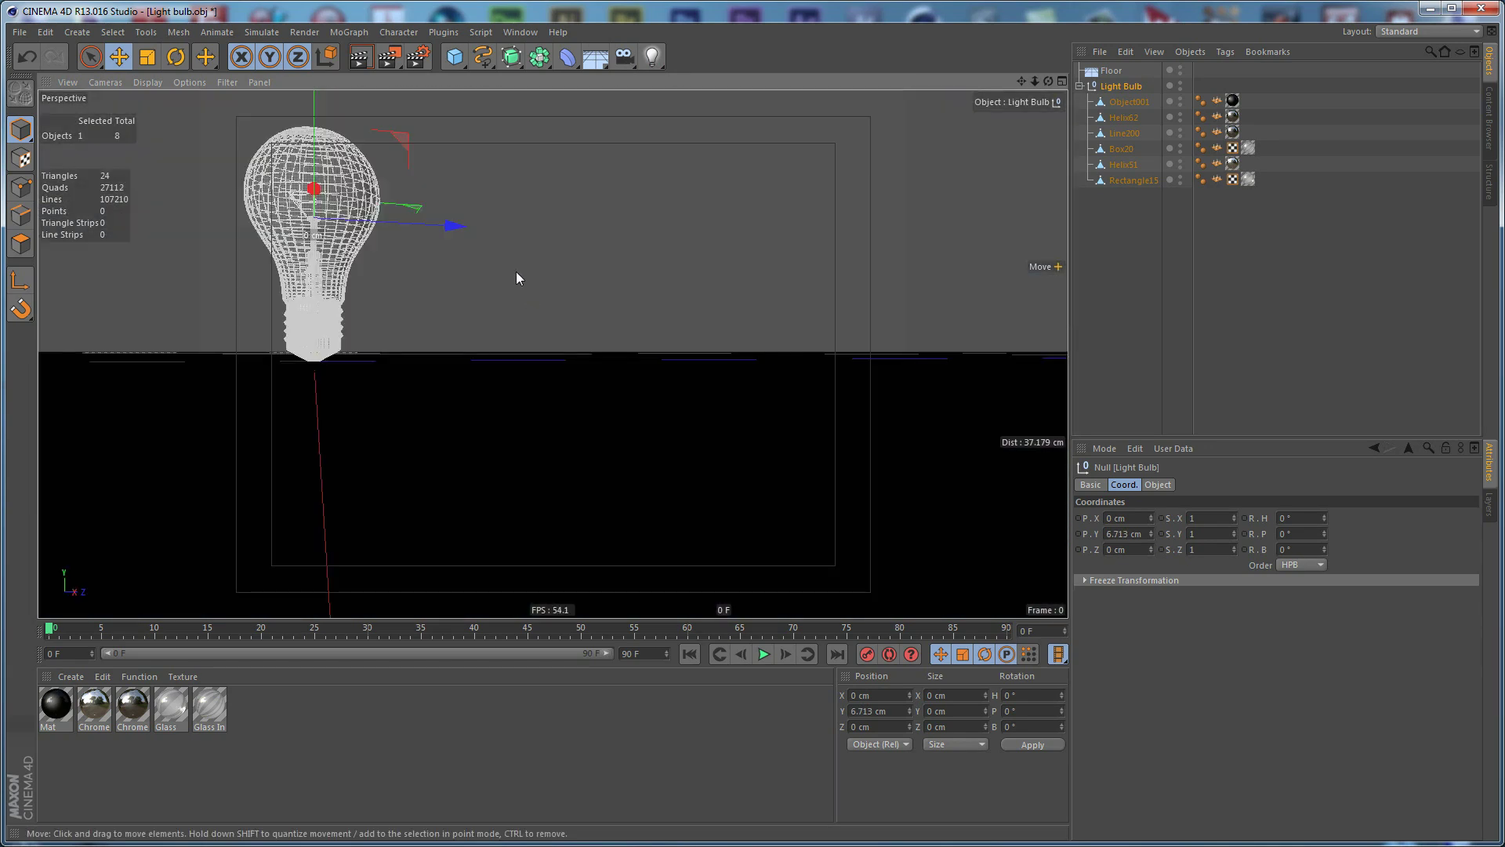
{"action": "middle_click", "coordinate": [517, 271]}
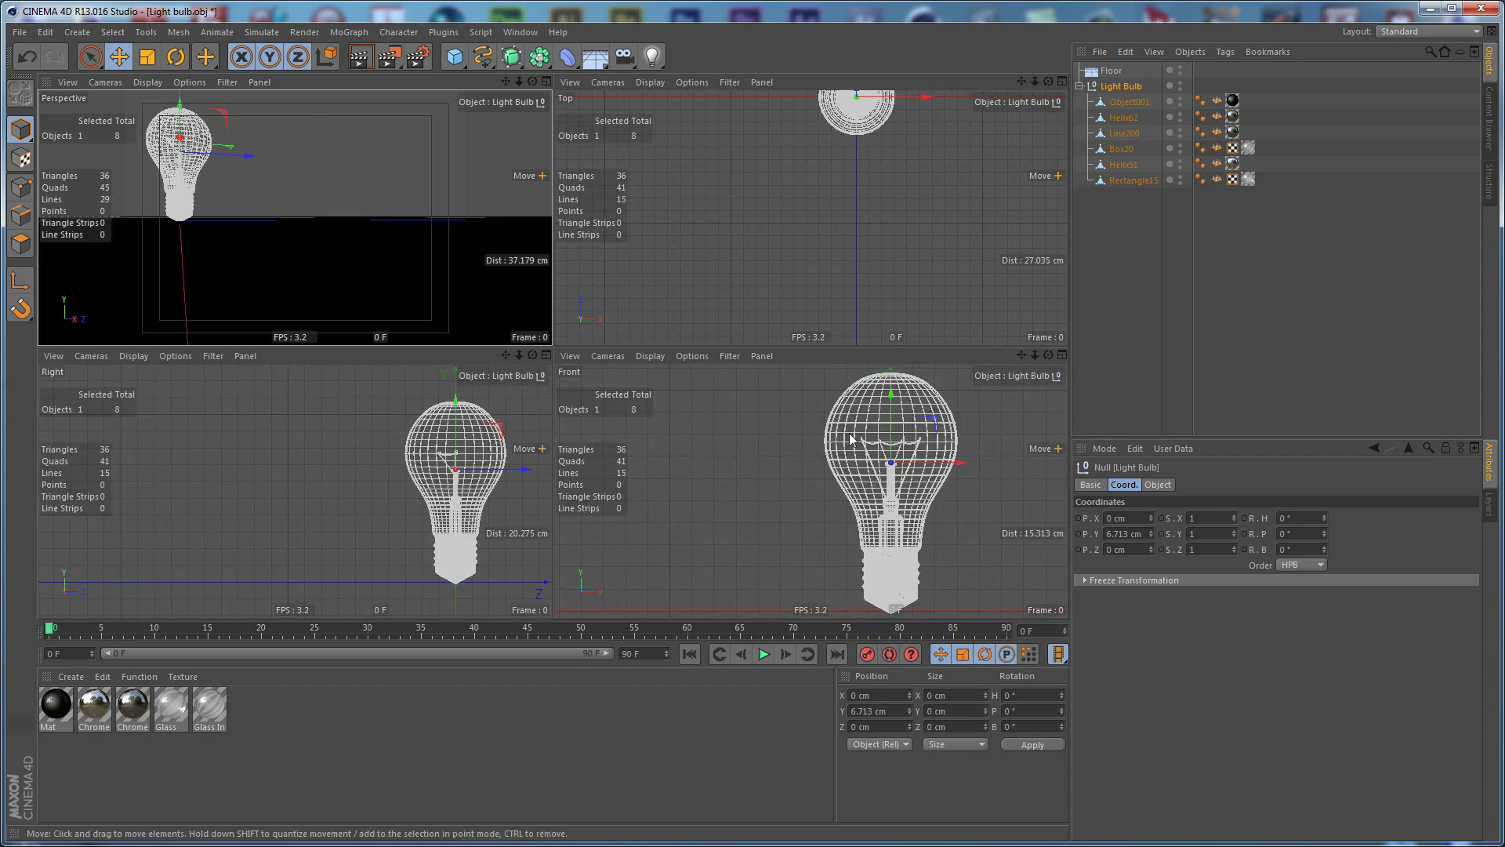
{"action": "left_click", "coordinate": [315, 434]}
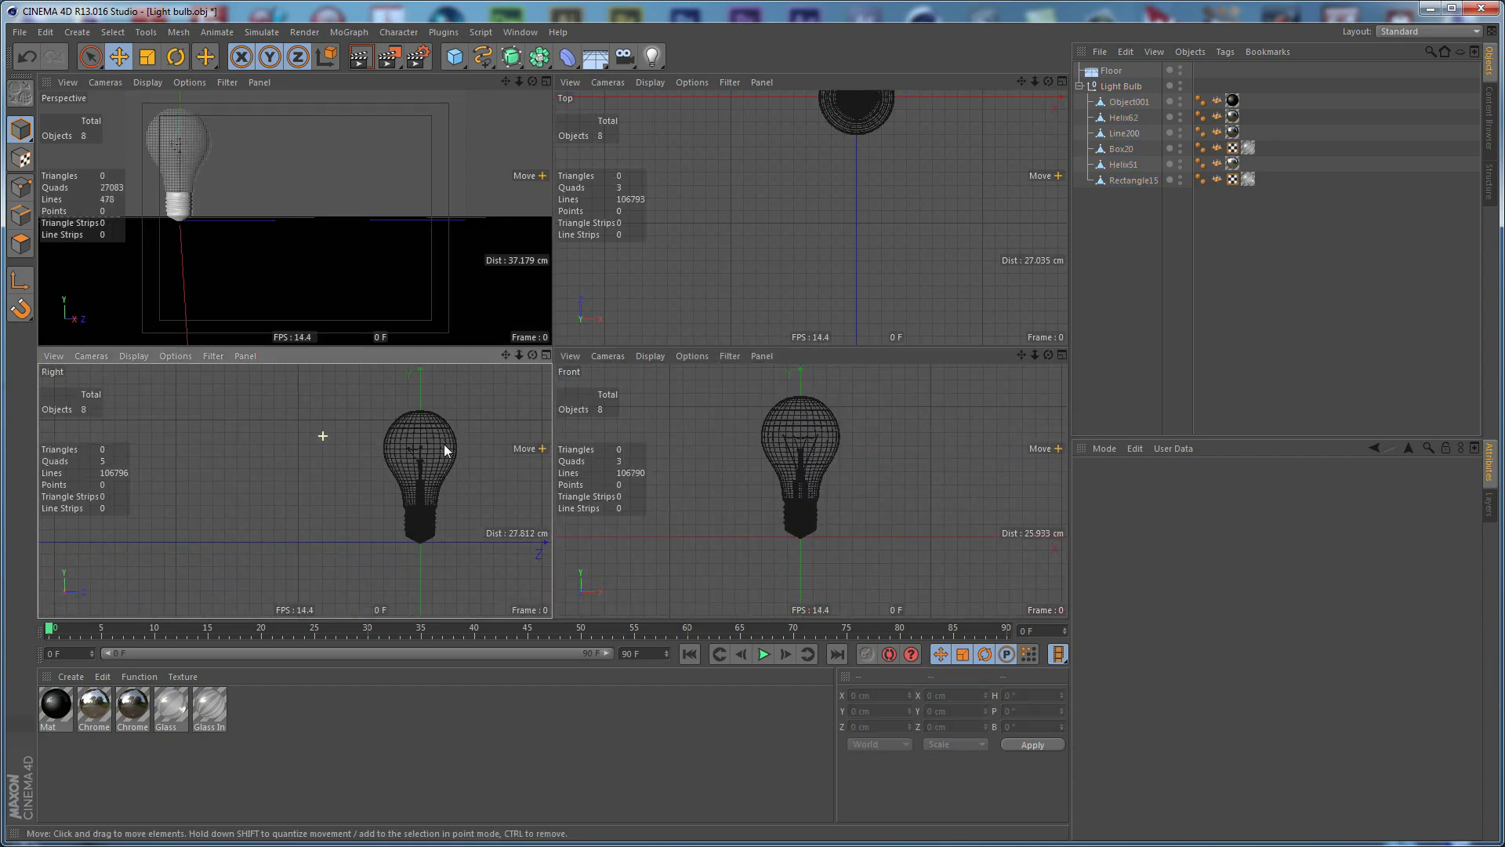
- Rotate the Light Bulb group to −75° pitch
{"action": "left_click", "coordinate": [1123, 87]}
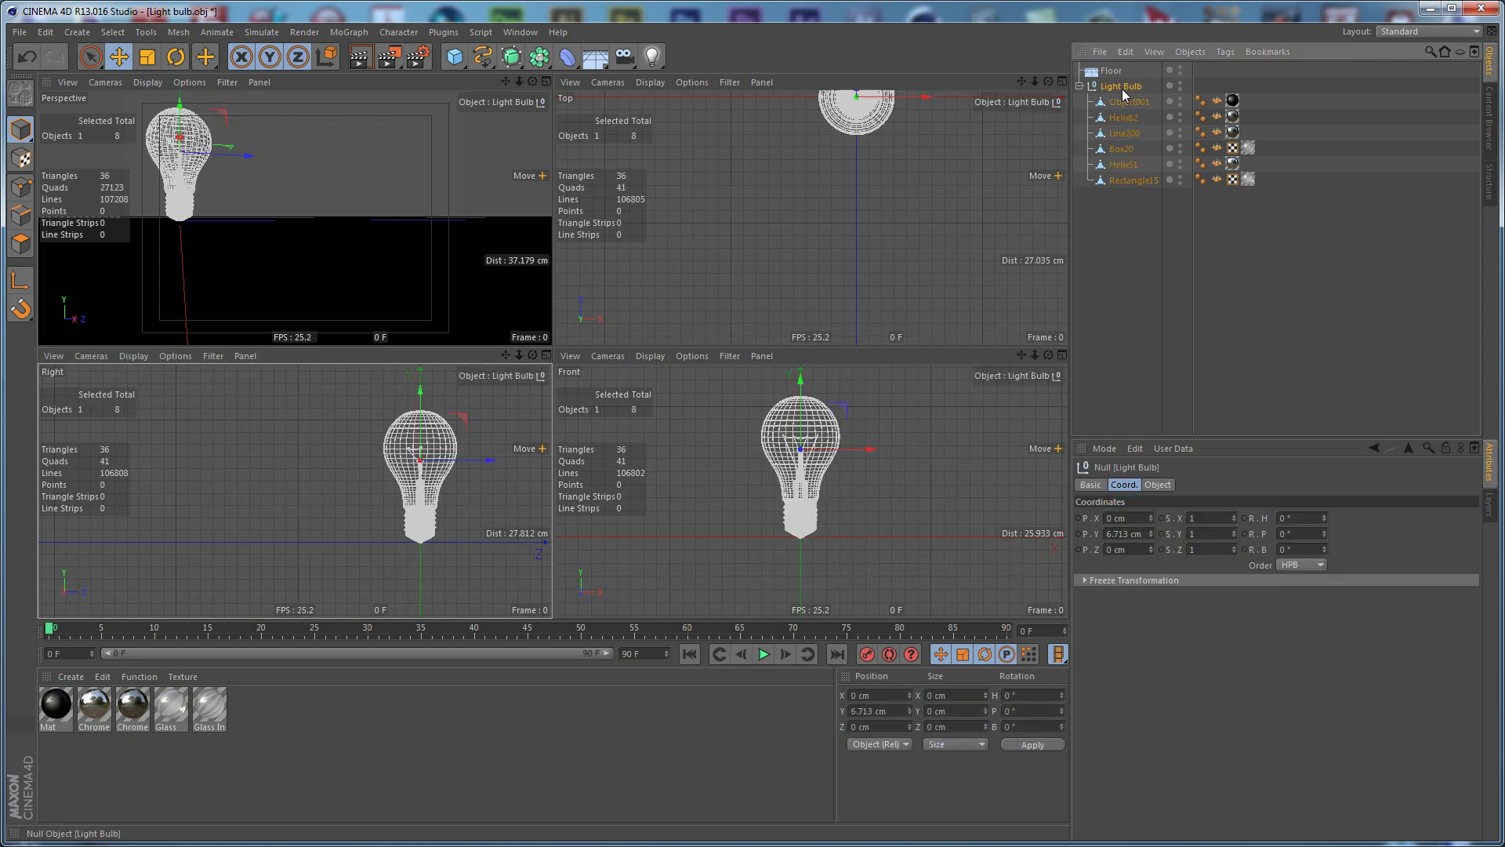
{"action": "key", "text": "r"}
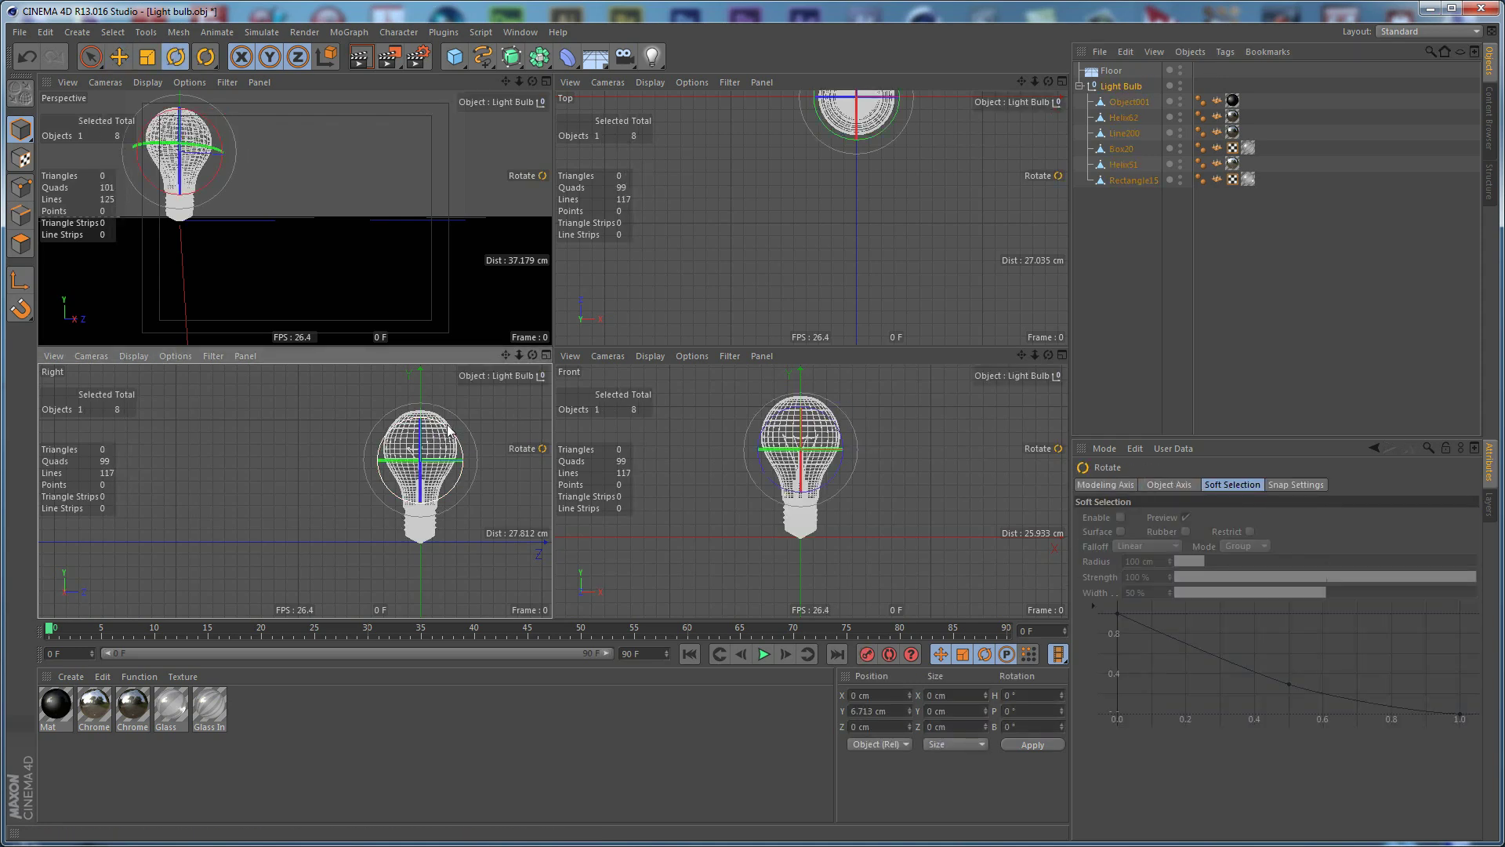
{"action": "left_click_drag", "start_coordinate": [447, 429], "coordinate": [486, 490]}
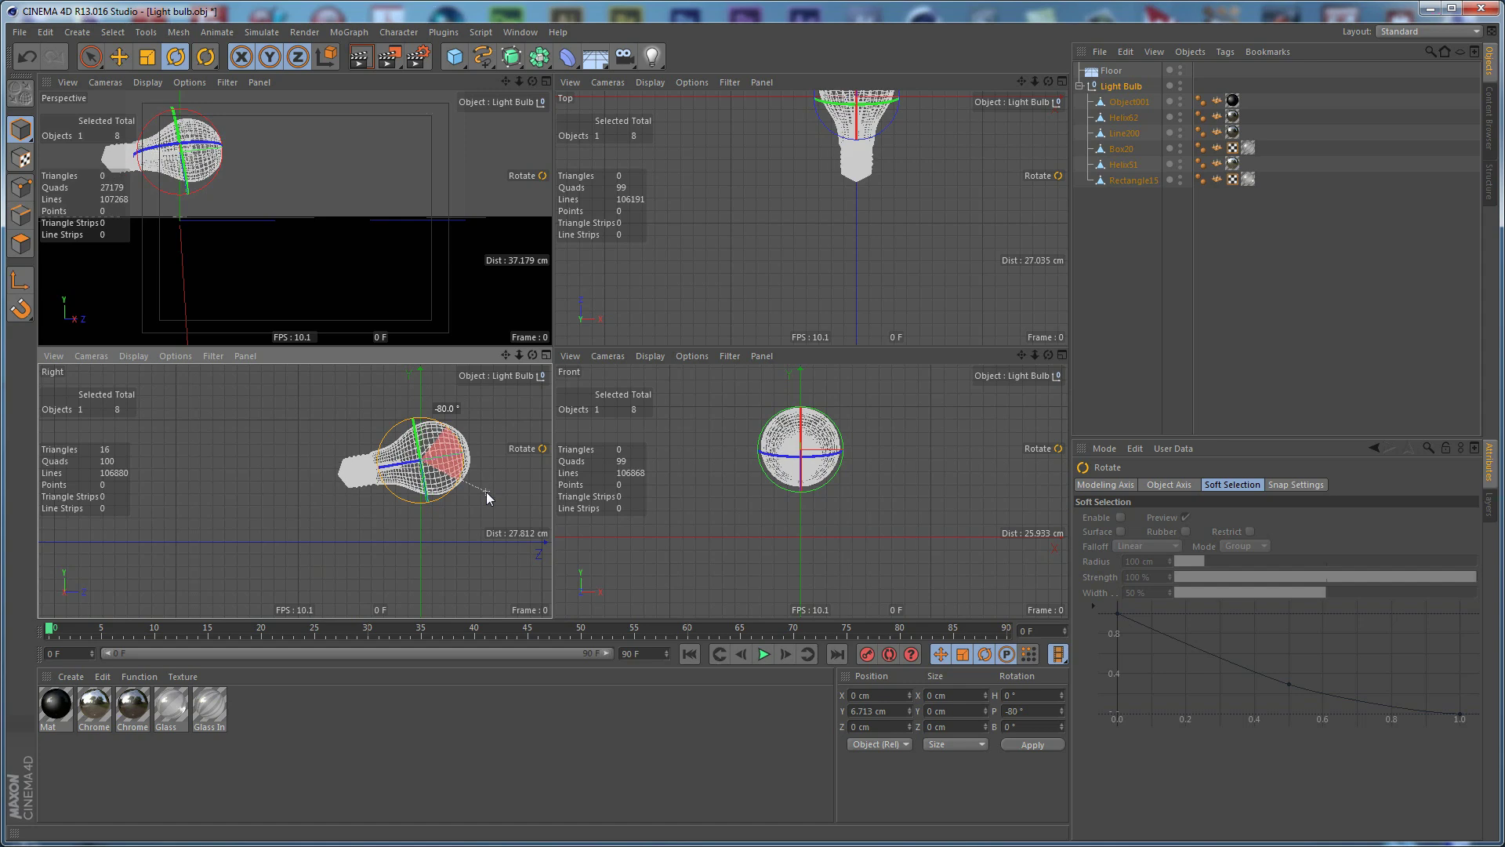
- Lower the bulb along world Y to 2.751 cm and maximize the Perspective view
{"action": "key", "text": "e"}
{"action": "key", "text": "w"}
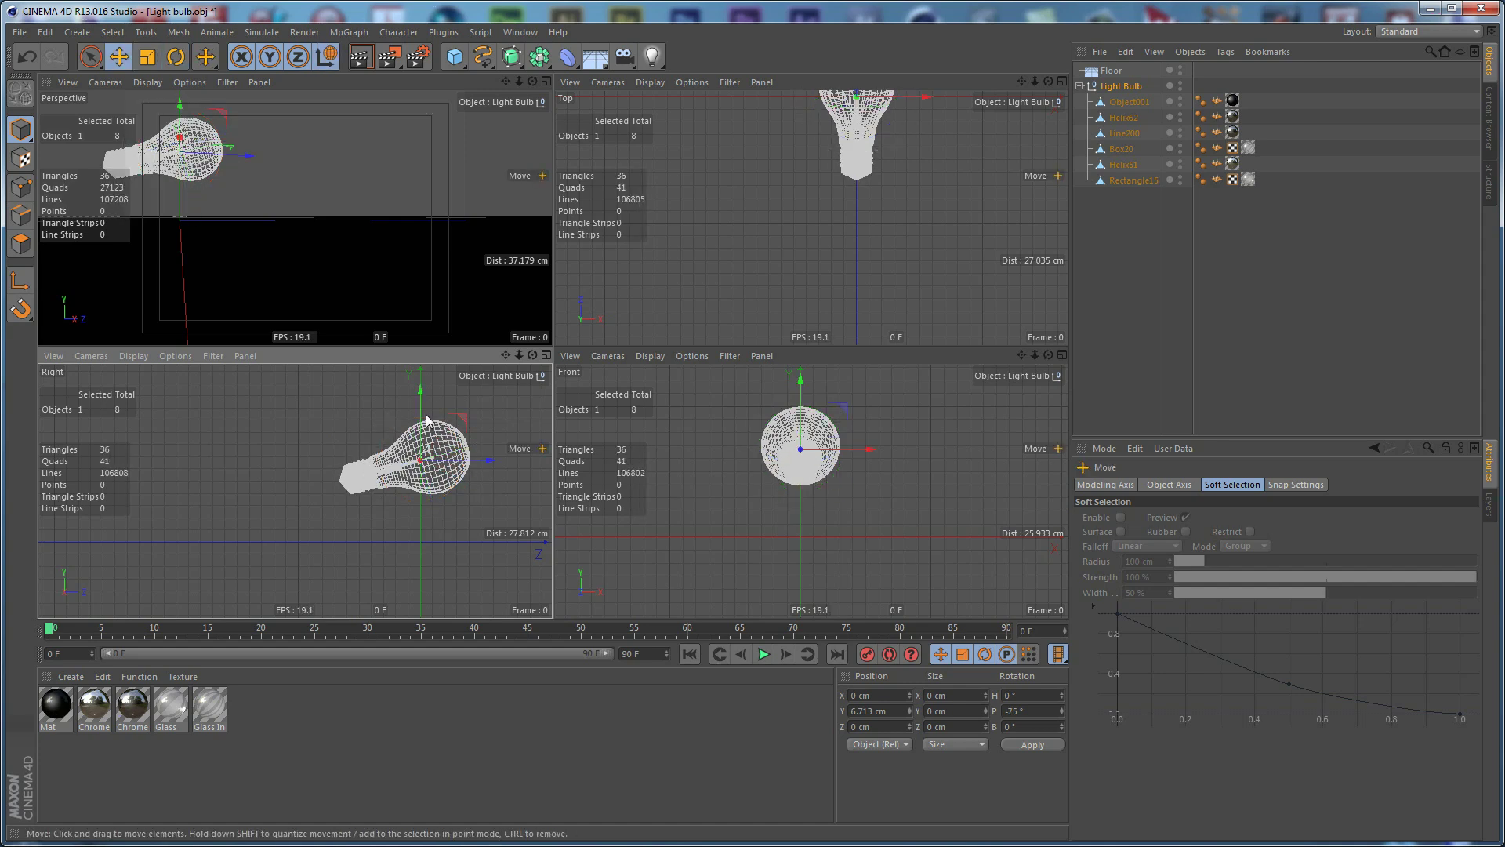
{"action": "left_click_drag", "start_coordinate": [430, 421], "coordinate": [424, 440]}
{"action": "key", "text": "w"}
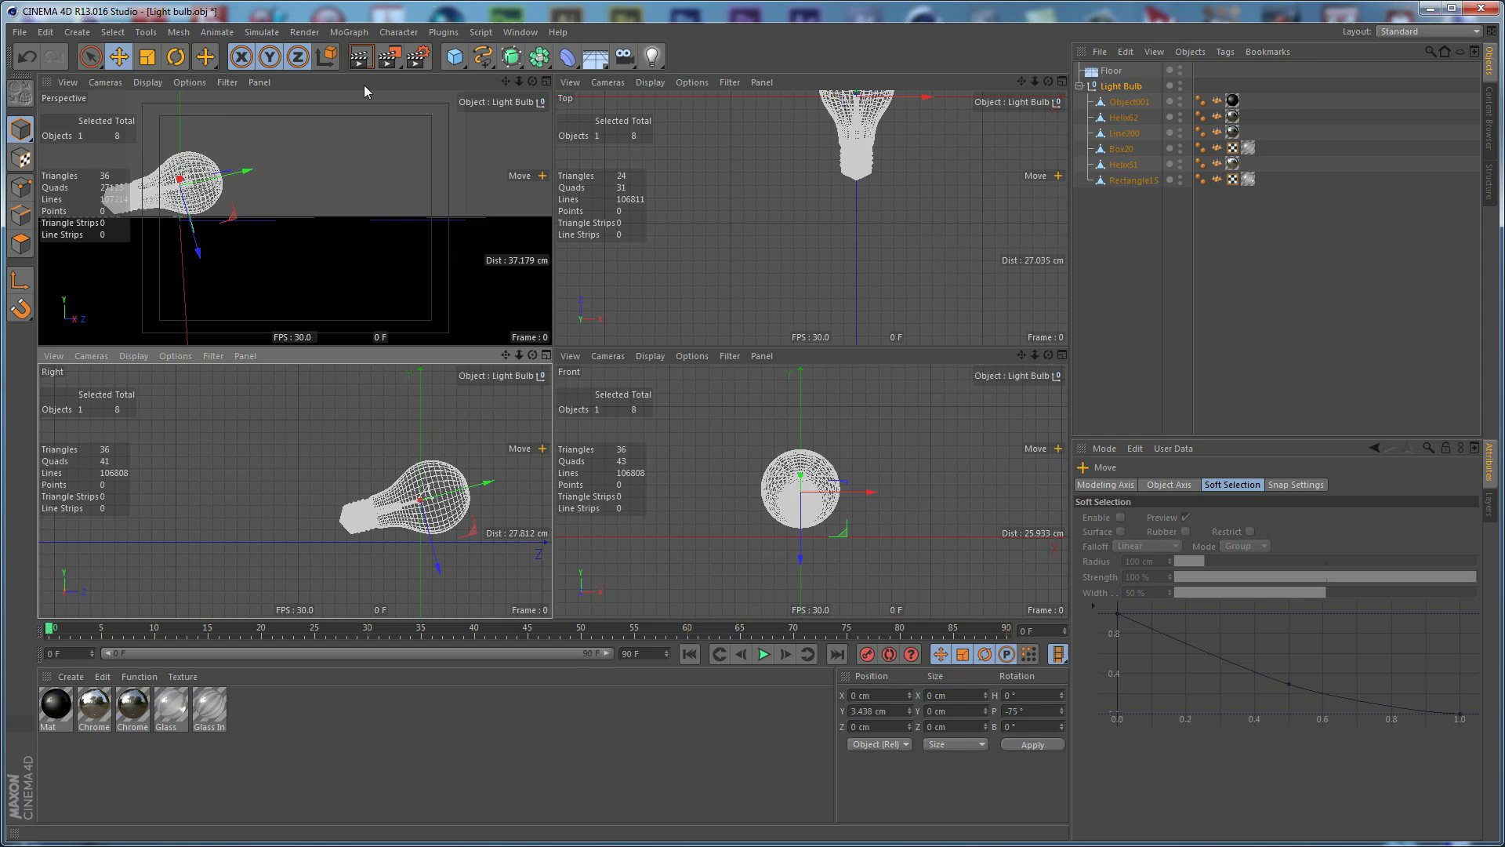
{"action": "key", "text": "w"}
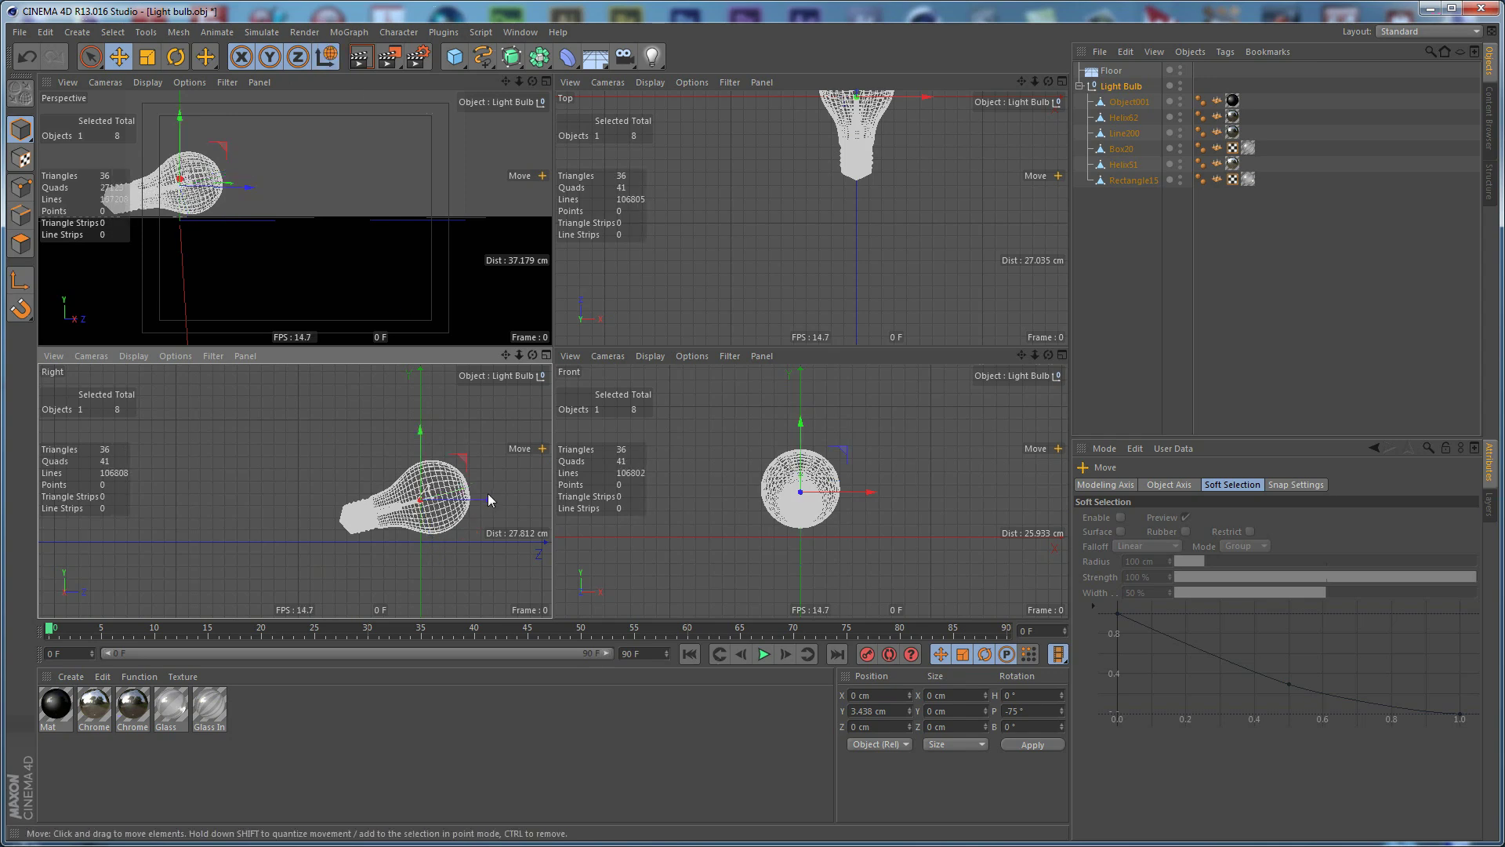
{"action": "left_click_drag", "start_coordinate": [422, 438], "coordinate": [423, 439]}
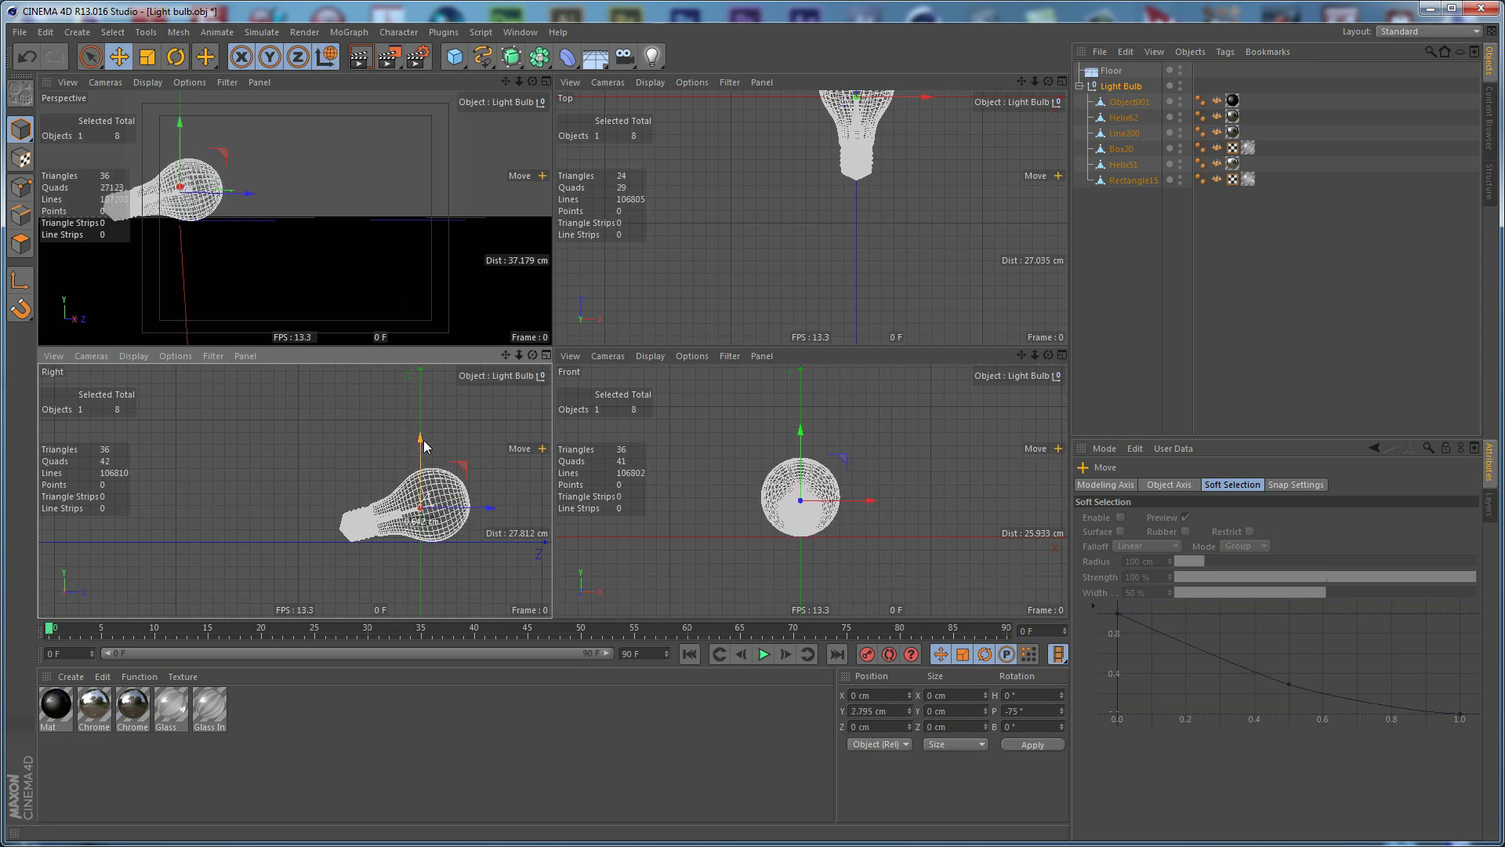
{"action": "scroll", "coordinate": [423, 517], "scroll_direction": "up", "scroll_amount": 3}
{"action": "scroll", "coordinate": [409, 543], "scroll_direction": "up", "scroll_amount": 5}
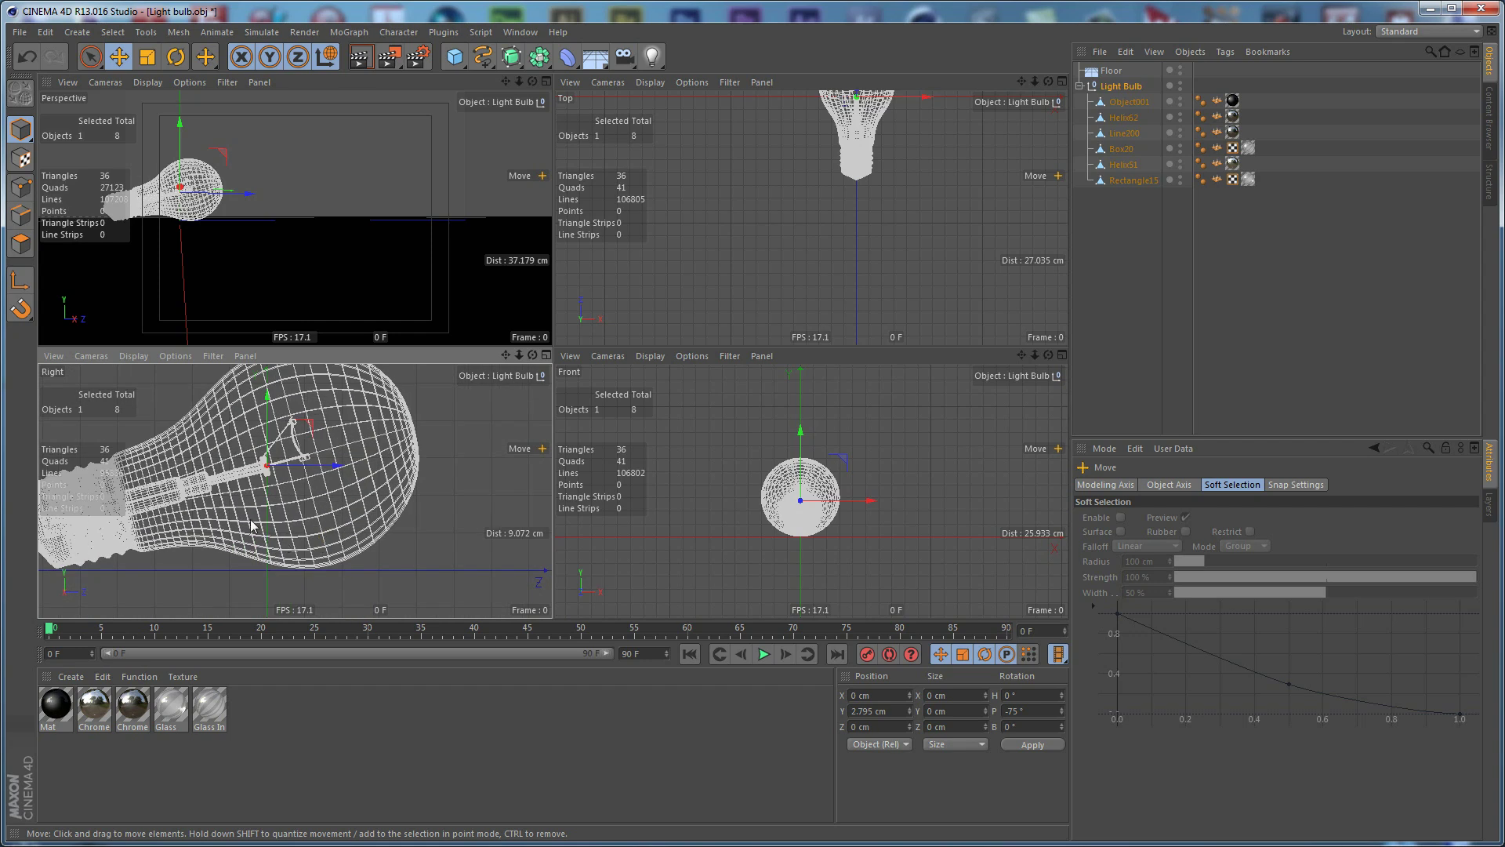
{"action": "scroll", "coordinate": [392, 498], "scroll_direction": "up", "scroll_amount": 3}
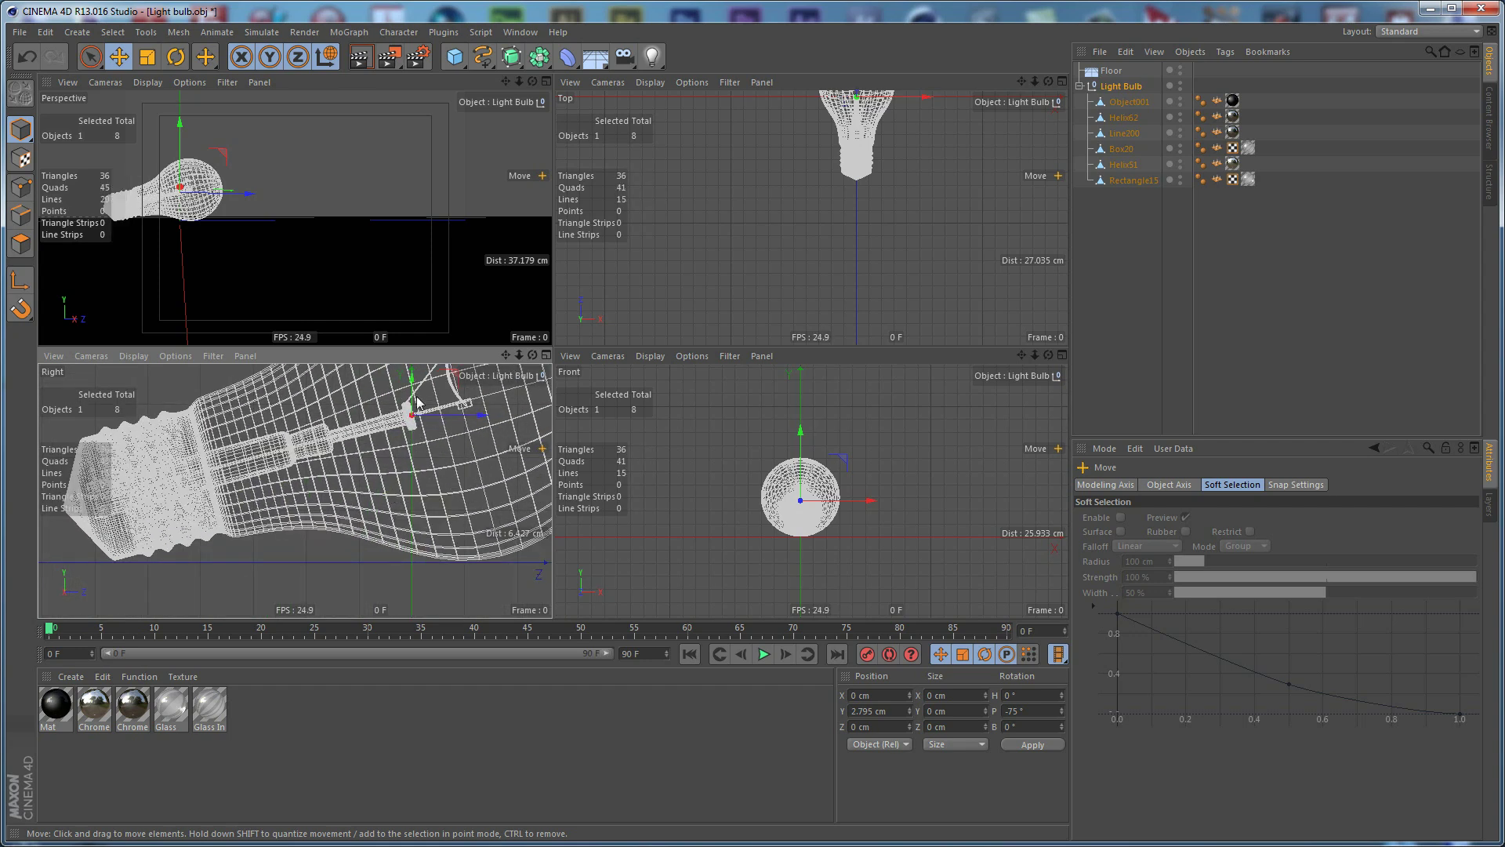
{"action": "left_click_drag", "start_coordinate": [414, 390], "coordinate": [632, 420]}
{"action": "middle_click", "coordinate": [348, 249]}
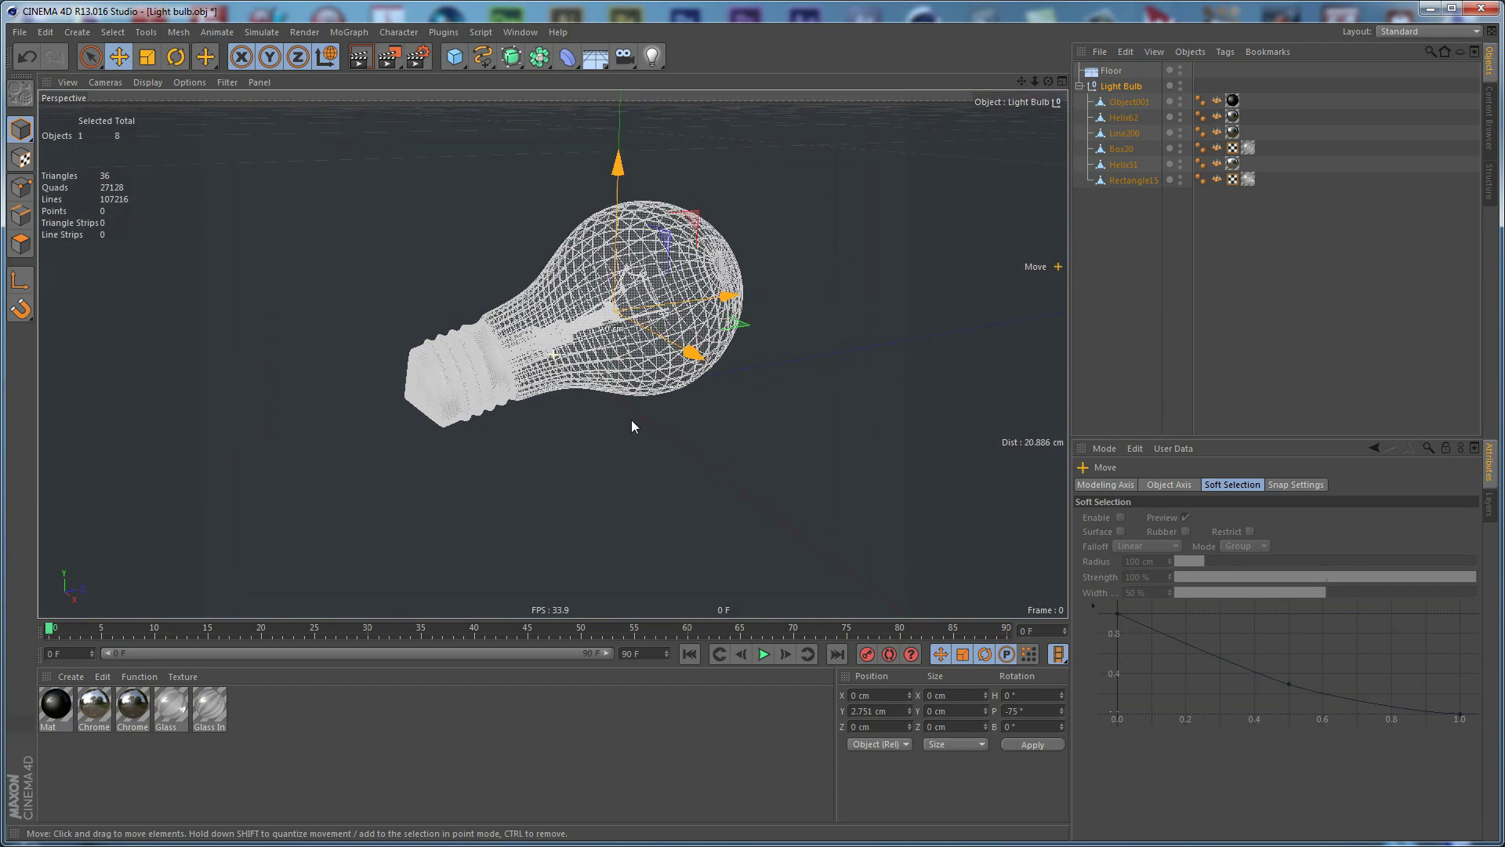
- Add an omni light and position it inside the bulb at Y 3.134 cm, Z 0.559 cm
{"action": "left_click", "coordinate": [490, 758]}
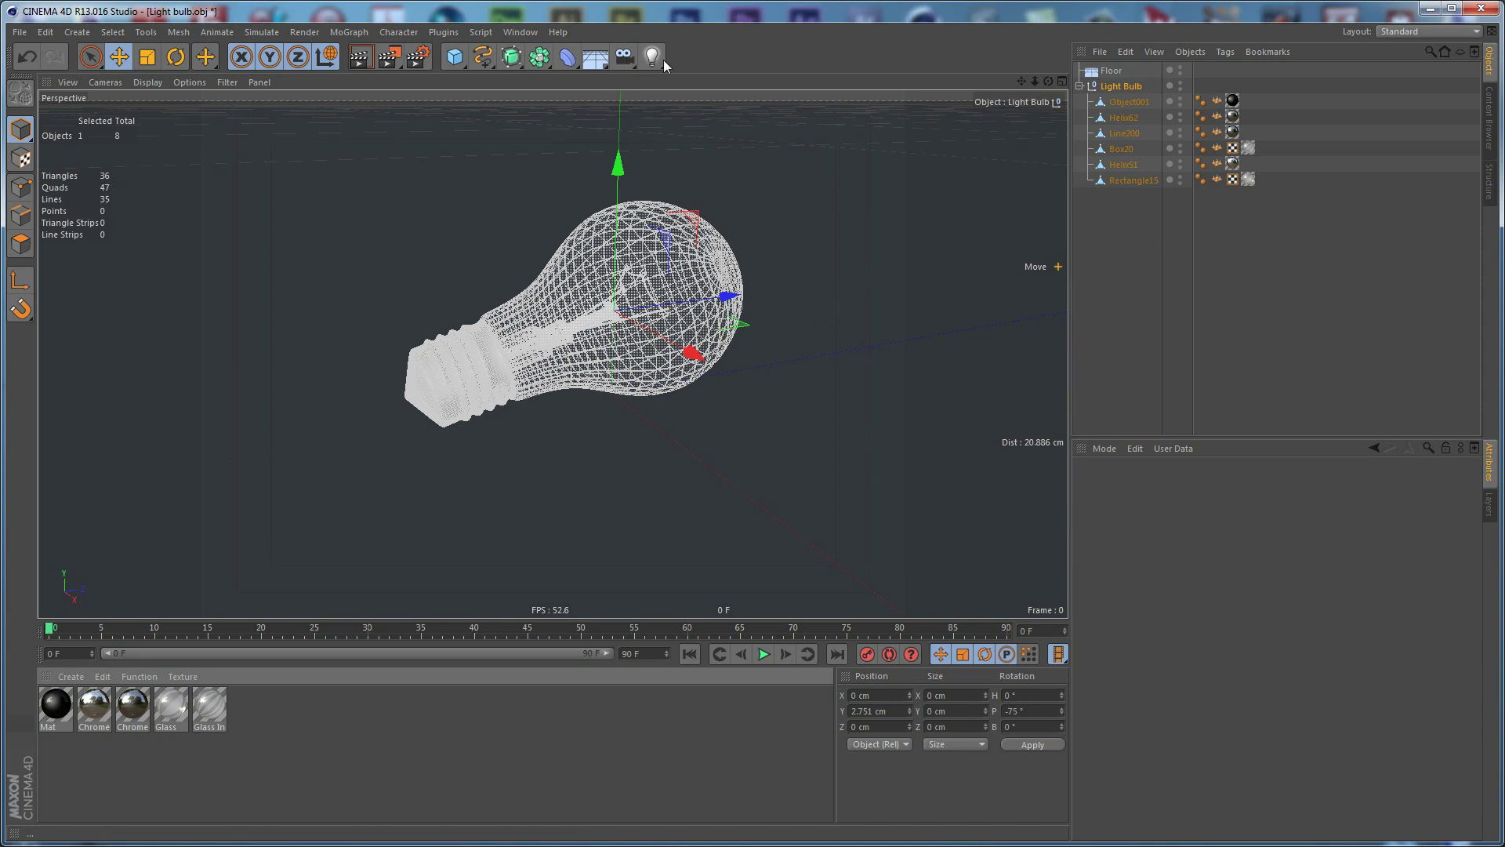
{"action": "left_click_drag", "start_coordinate": [652, 56], "coordinate": [697, 68]}
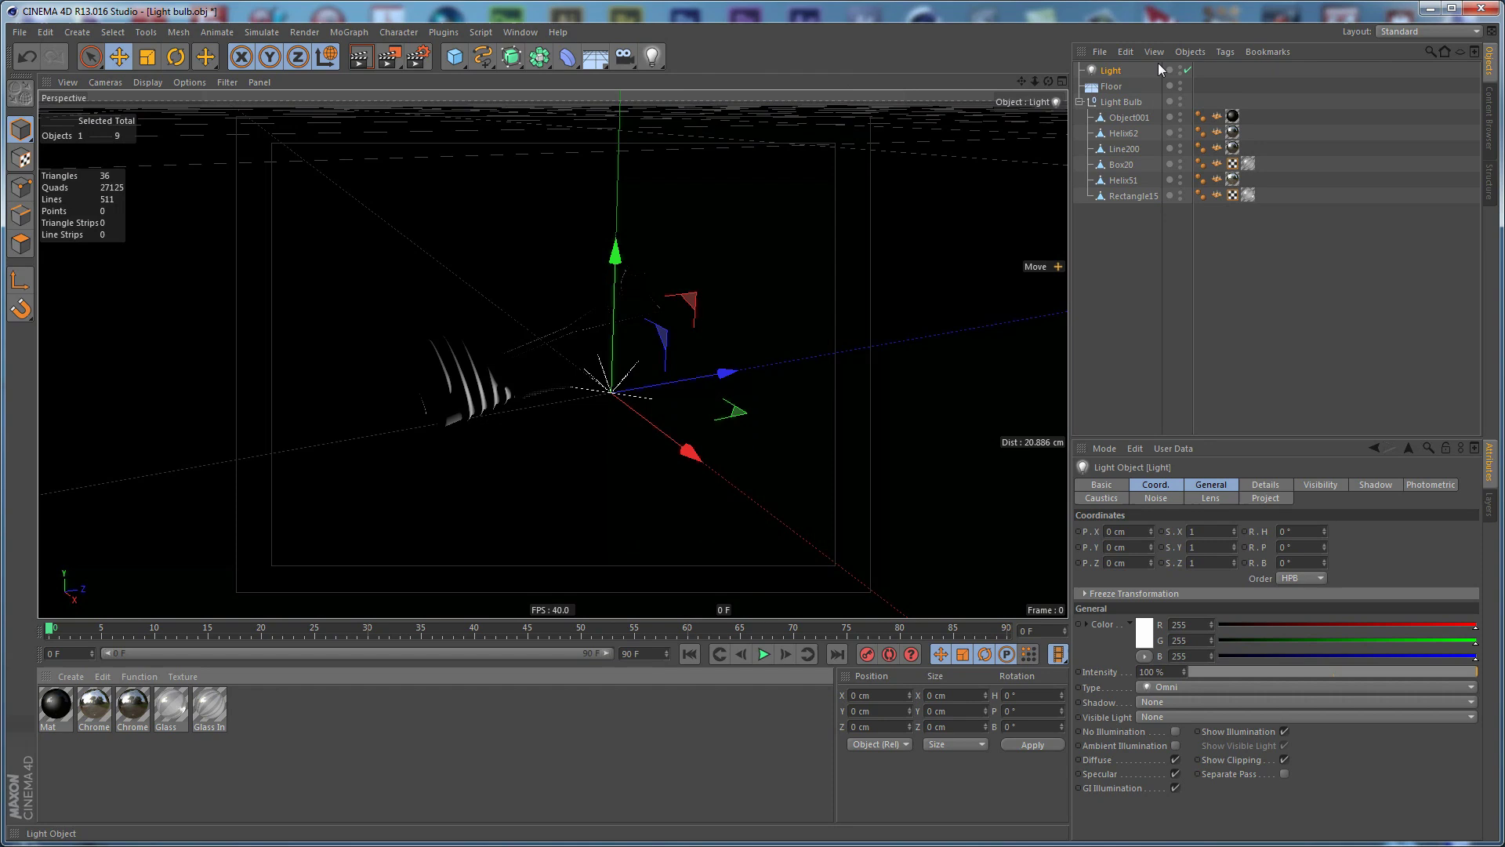
{"action": "left_click_drag", "start_coordinate": [633, 265], "coordinate": [634, 163]}
{"action": "left_click_drag", "start_coordinate": [760, 233], "coordinate": [649, 323], "text": "alt"}
{"action": "left_click_drag", "start_coordinate": [694, 402], "coordinate": [783, 439]}
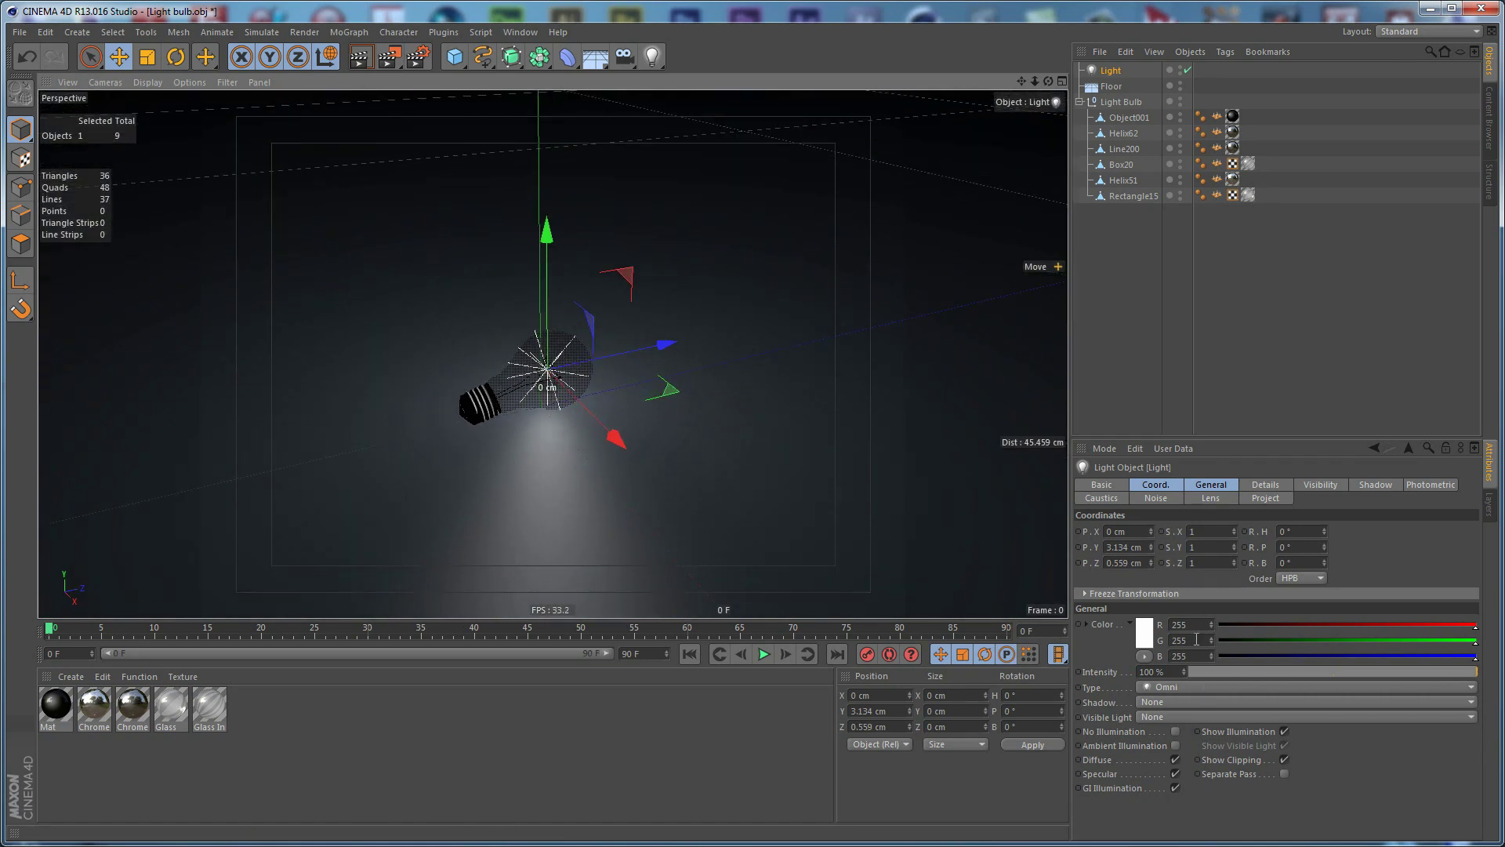
- Set the light colour to RGB 240/220/170 and intensity to 30%
{"action": "left_click", "coordinate": [1180, 655]}
{"action": "type", "text": "170"}
{"action": "key", "text": "Return"}
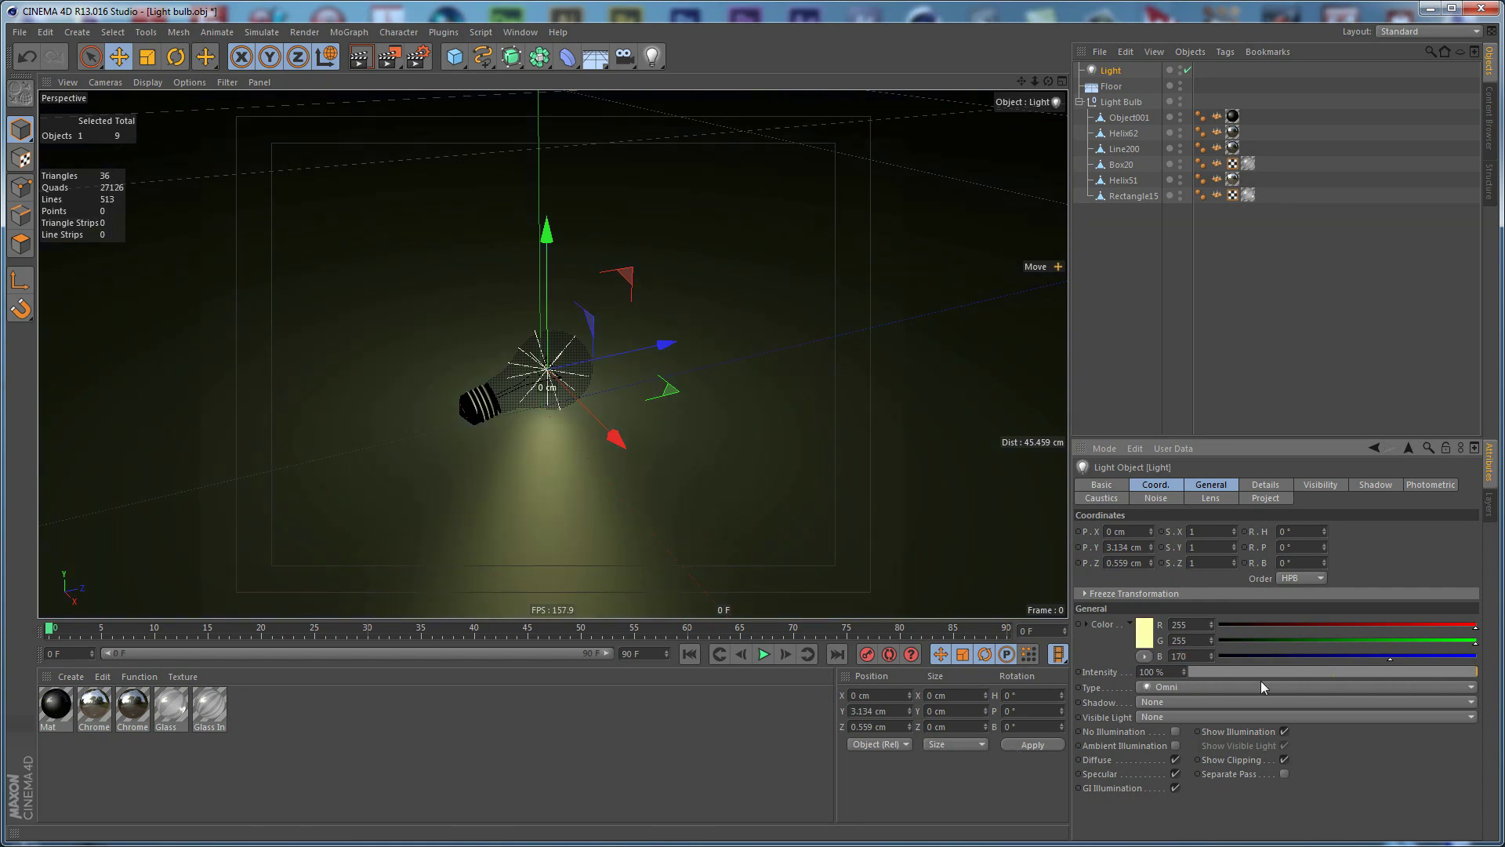
{"action": "left_click", "coordinate": [1187, 641]}
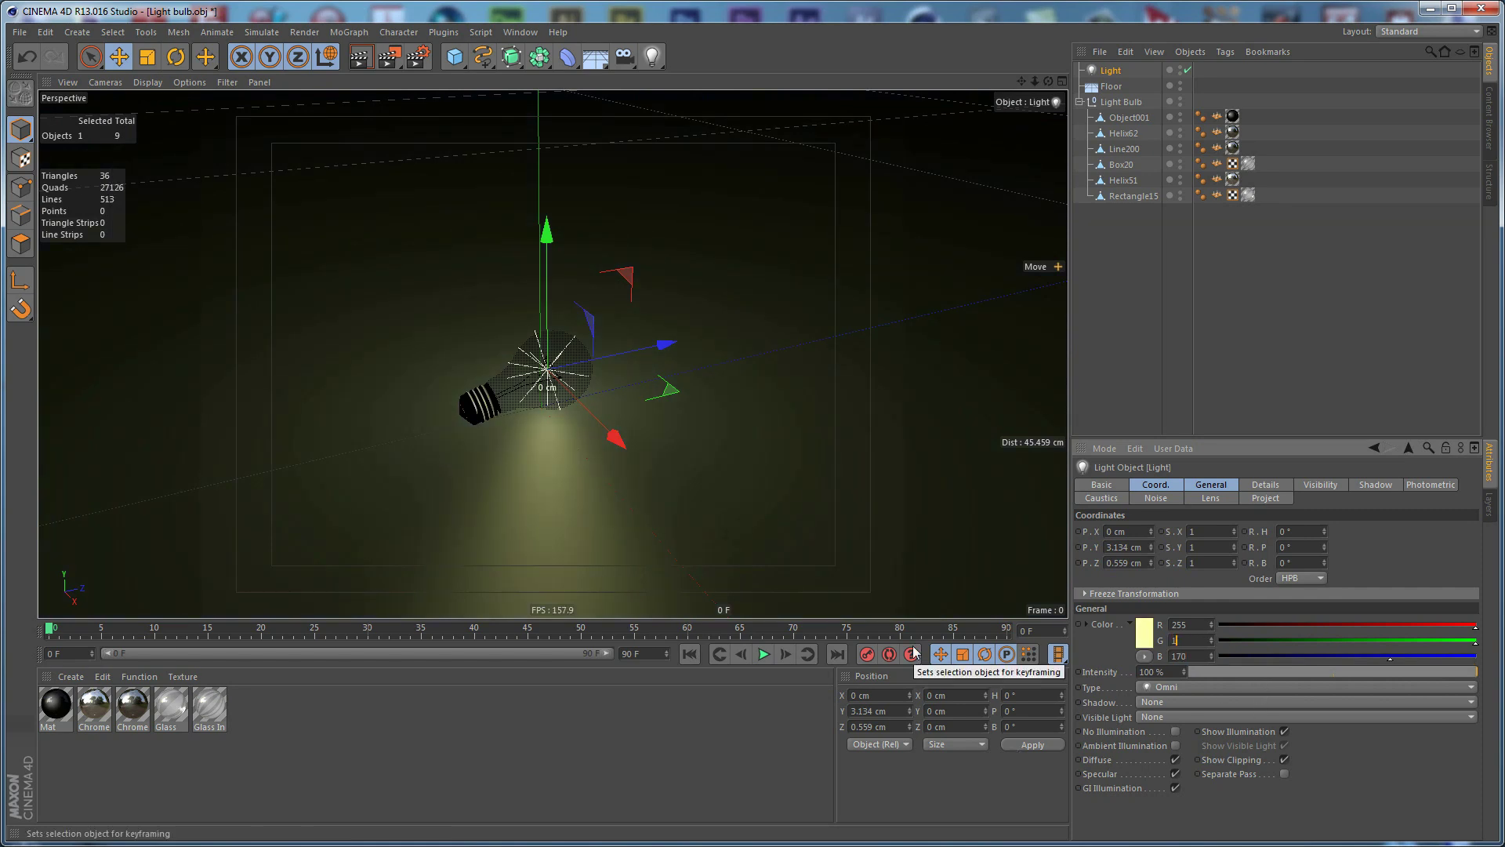
{"action": "key", "text": "BackSpace"}
{"action": "type", "text": "220"}
{"action": "key", "text": "Return"}
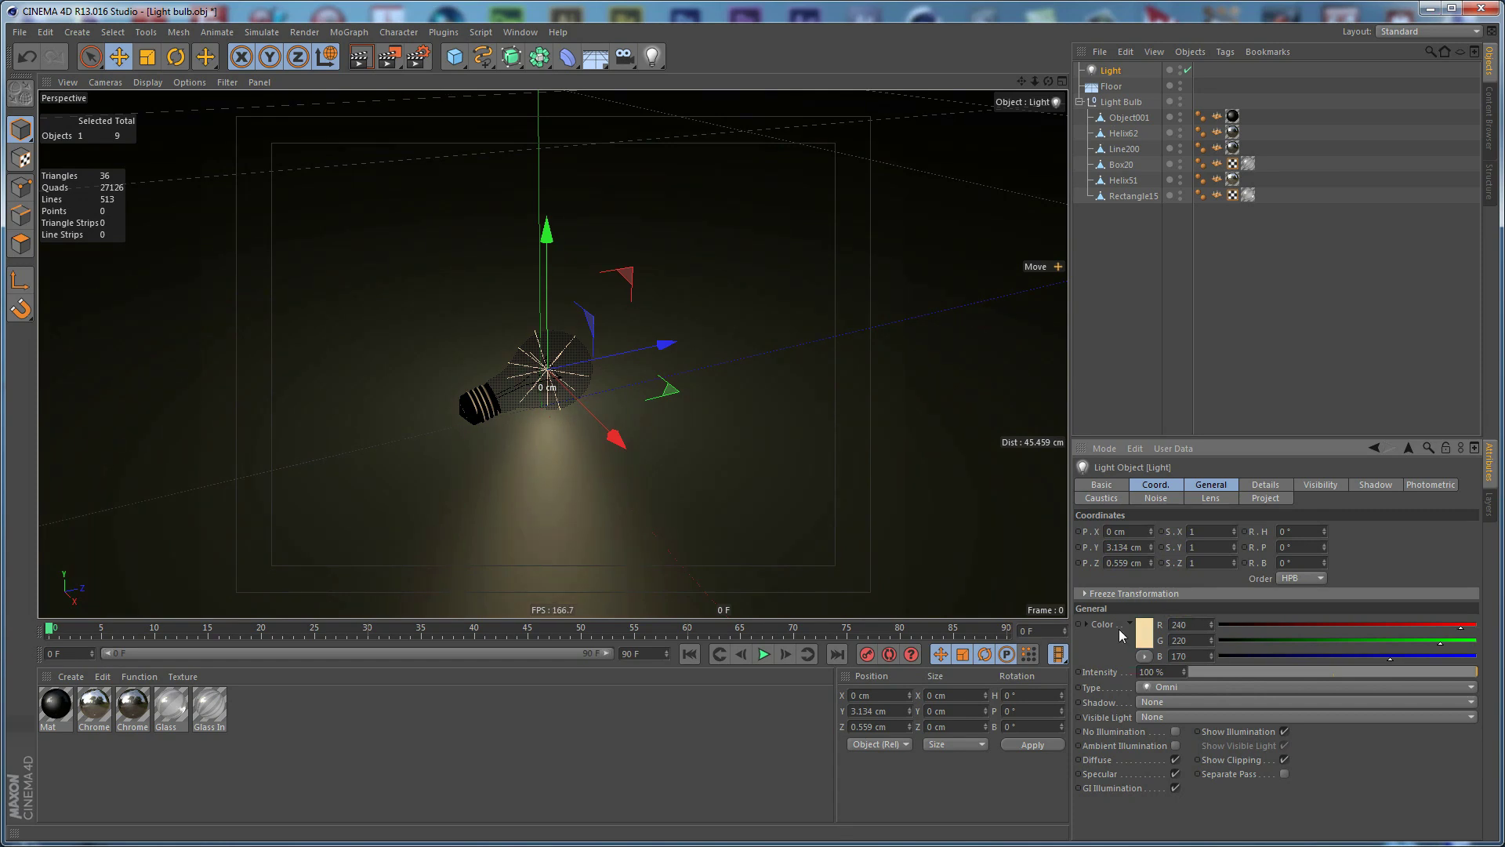
{"action": "left_click", "coordinate": [1160, 671]}
{"action": "type", "text": "30"}
{"action": "key", "text": "Return"}
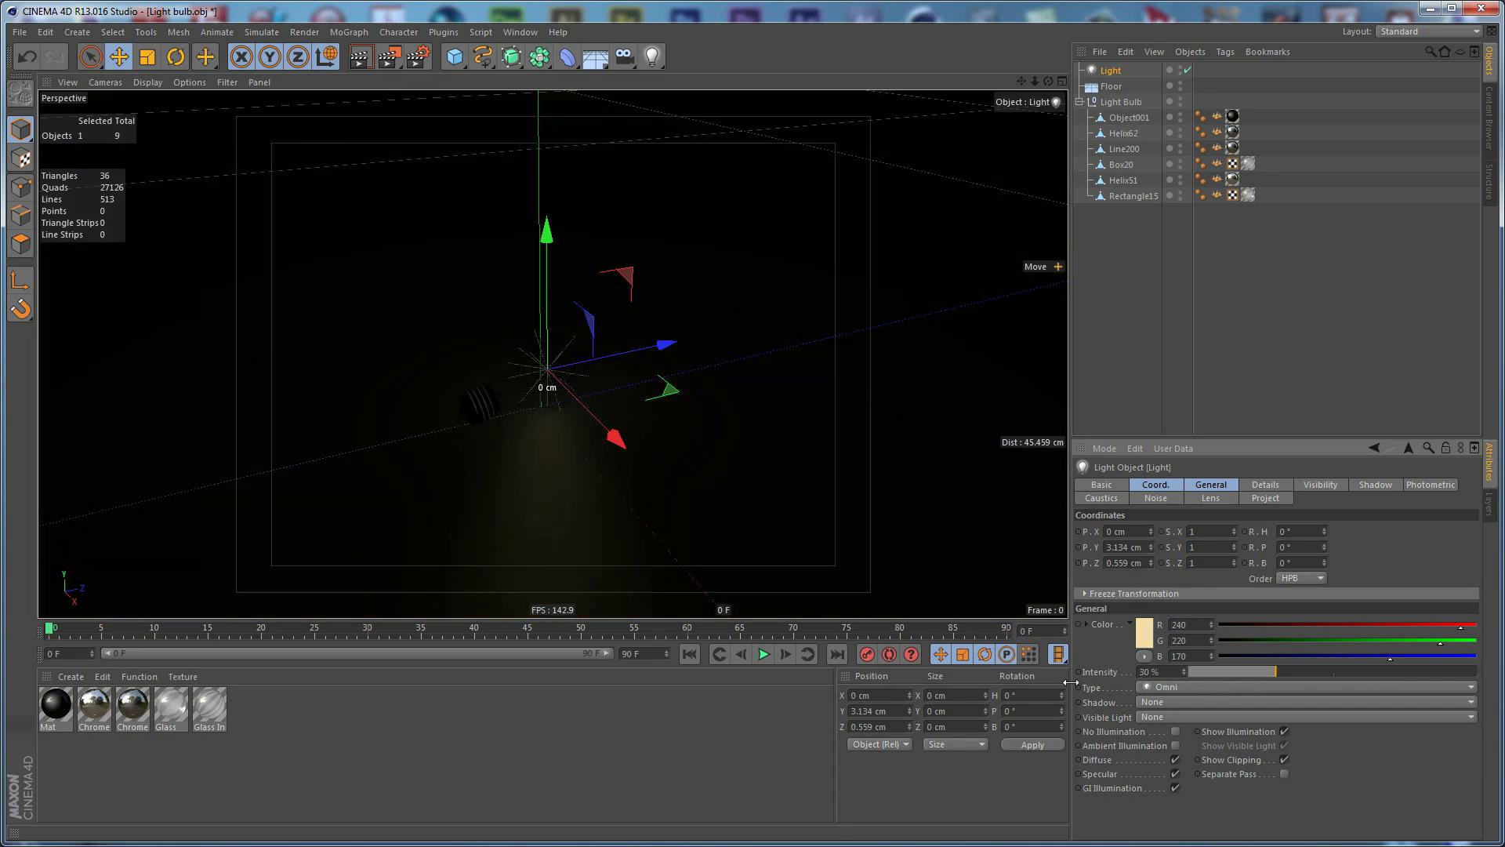
- Give the light soft shadow maps, inverse-square falloff with 50 cm radius, and 100% contrast
{"action": "left_click", "coordinate": [1142, 704]}
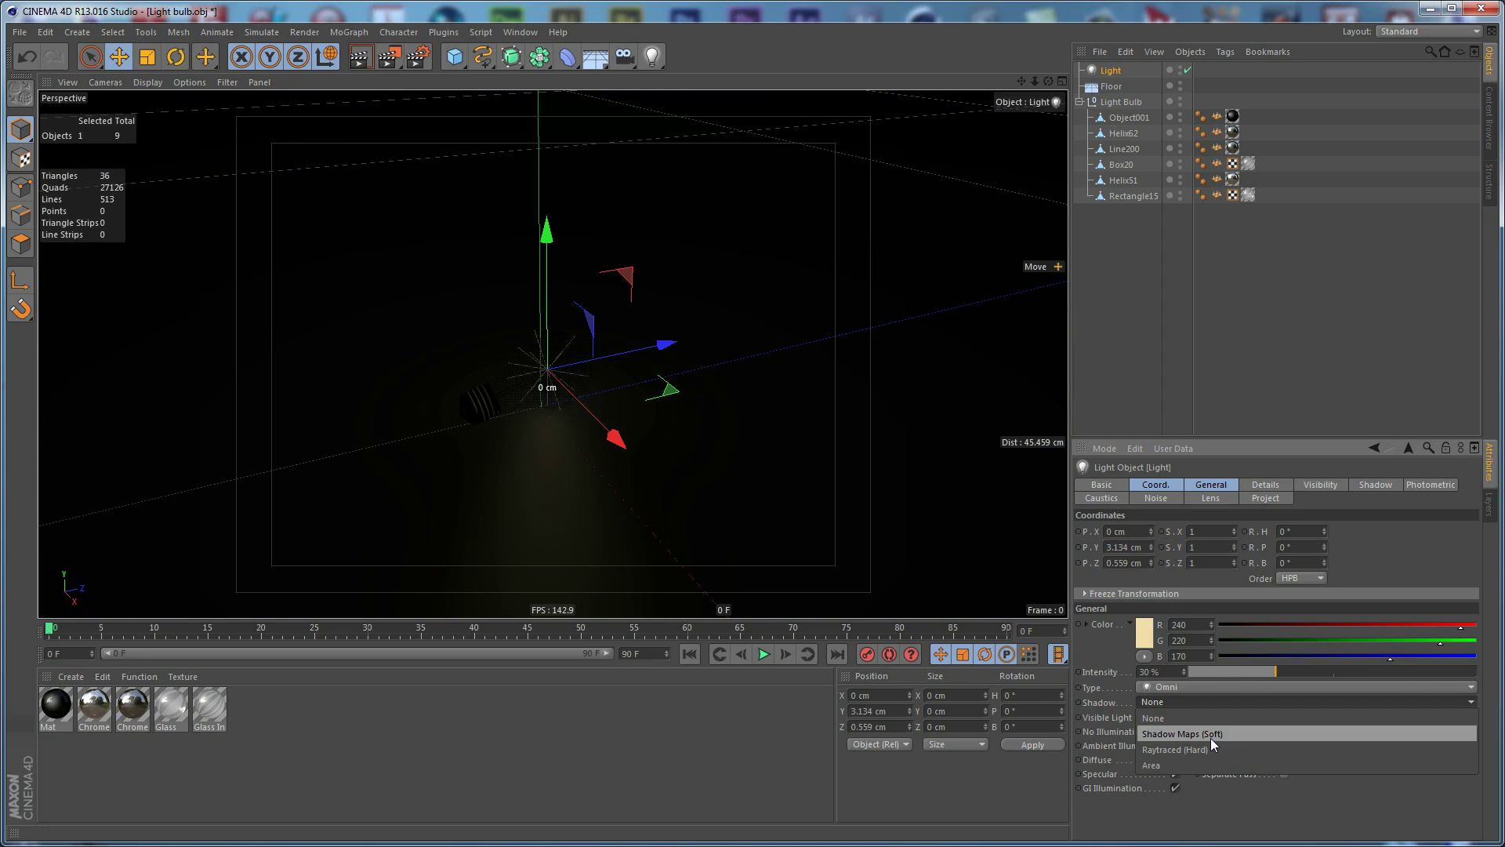
{"action": "left_click", "coordinate": [1185, 734]}
{"action": "left_click", "coordinate": [1263, 485]}
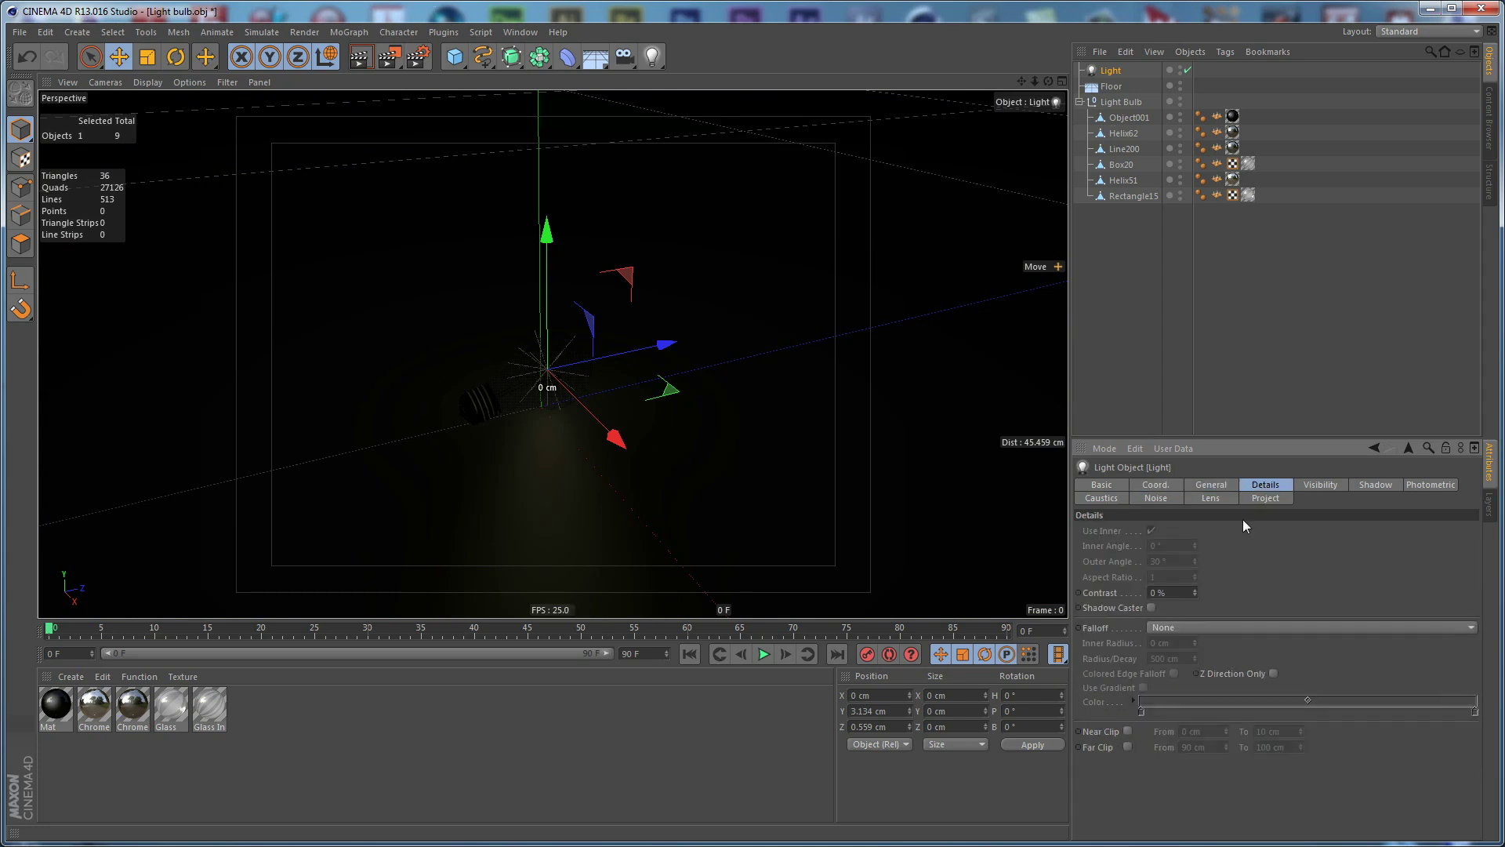
{"action": "left_click", "coordinate": [1187, 627]}
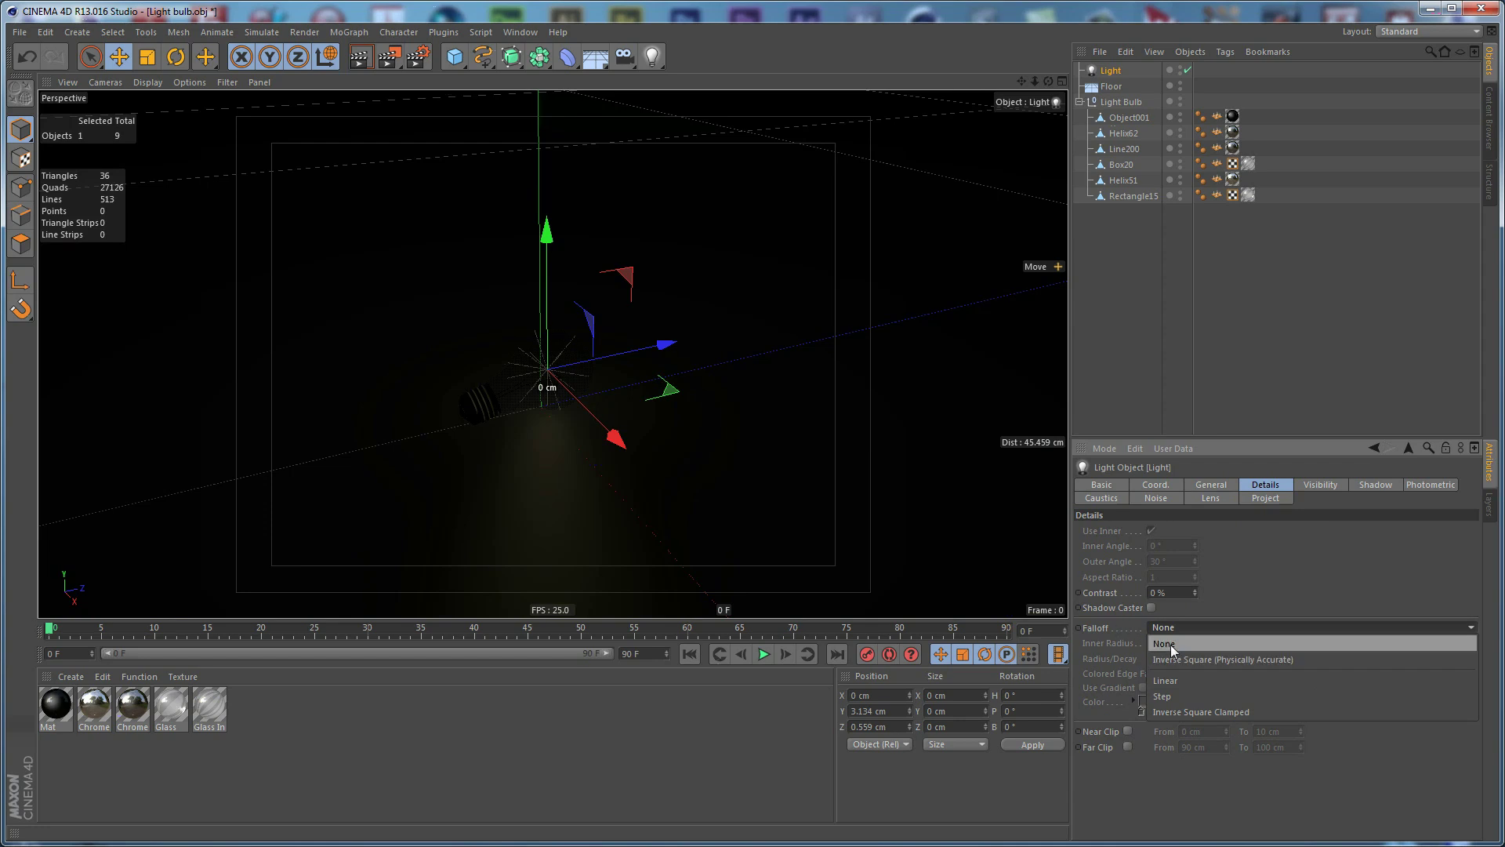
{"action": "left_click", "coordinate": [1220, 662]}
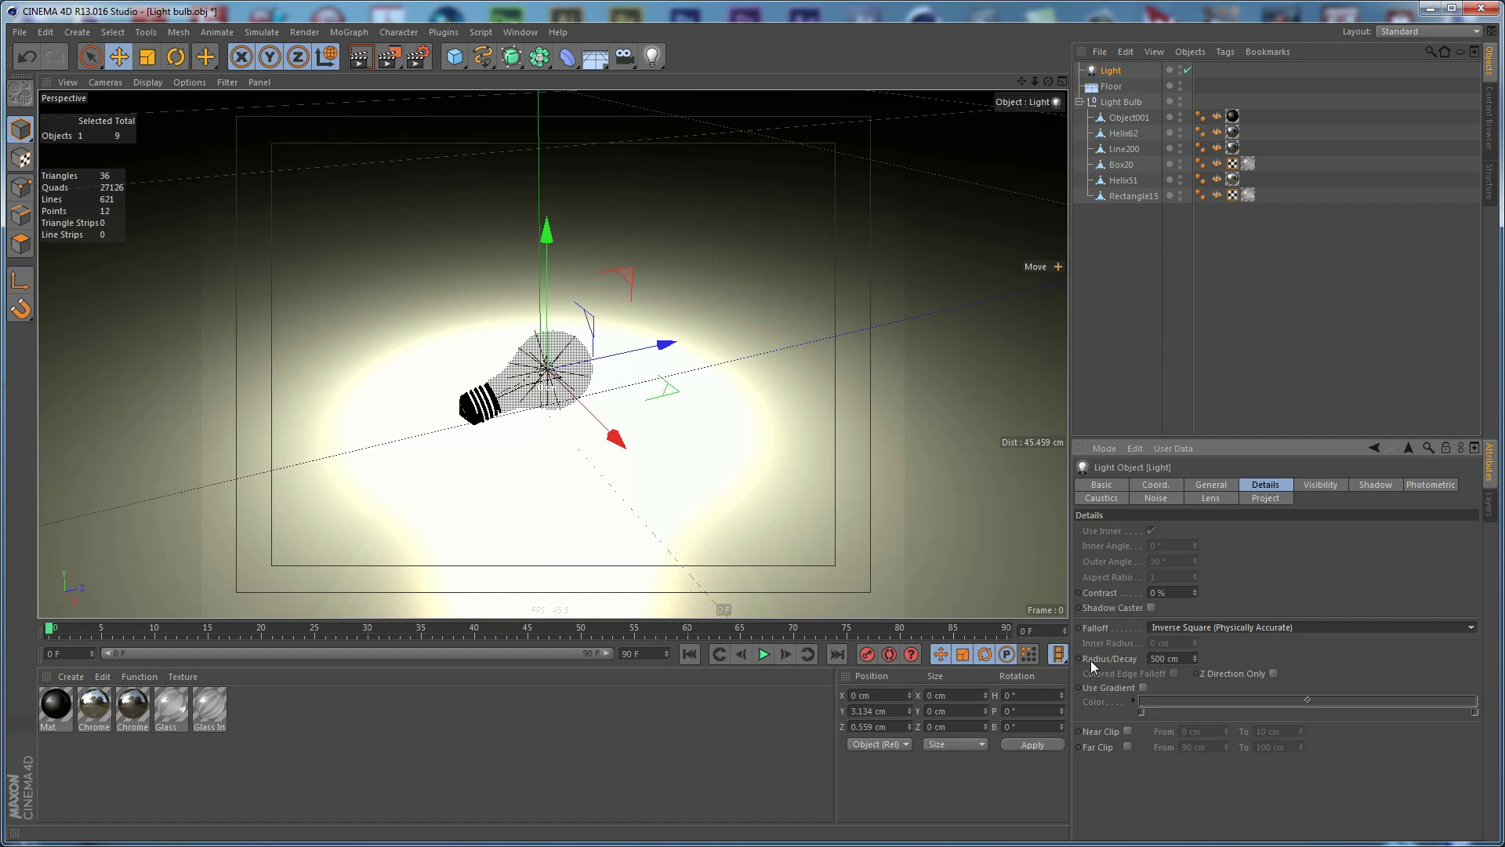
{"action": "double_click", "coordinate": [1176, 658]}
{"action": "type", "text": "50"}
{"action": "key", "text": "Return"}
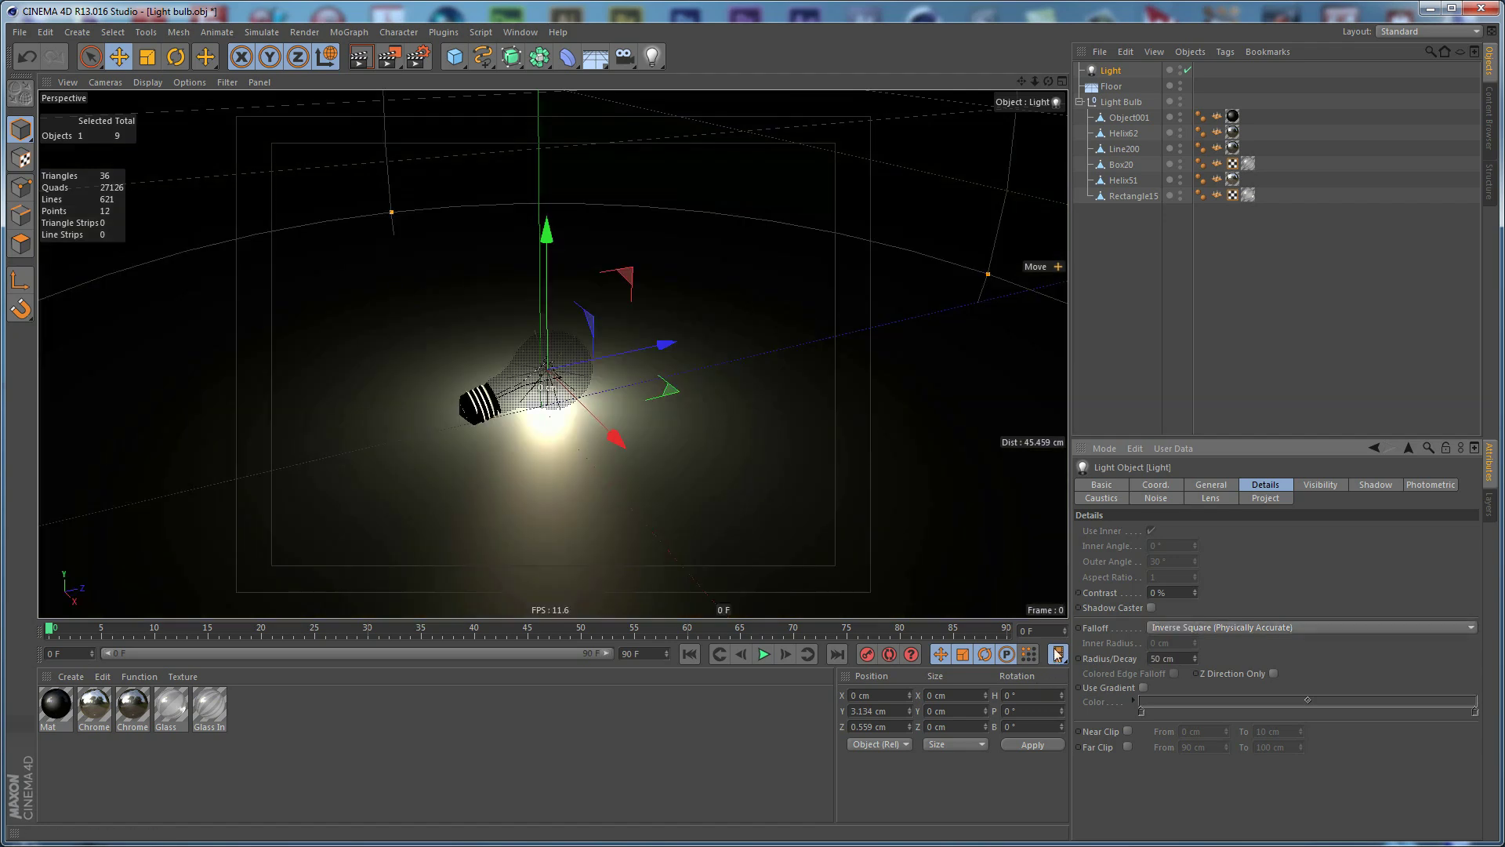
{"action": "double_click", "coordinate": [1168, 593]}
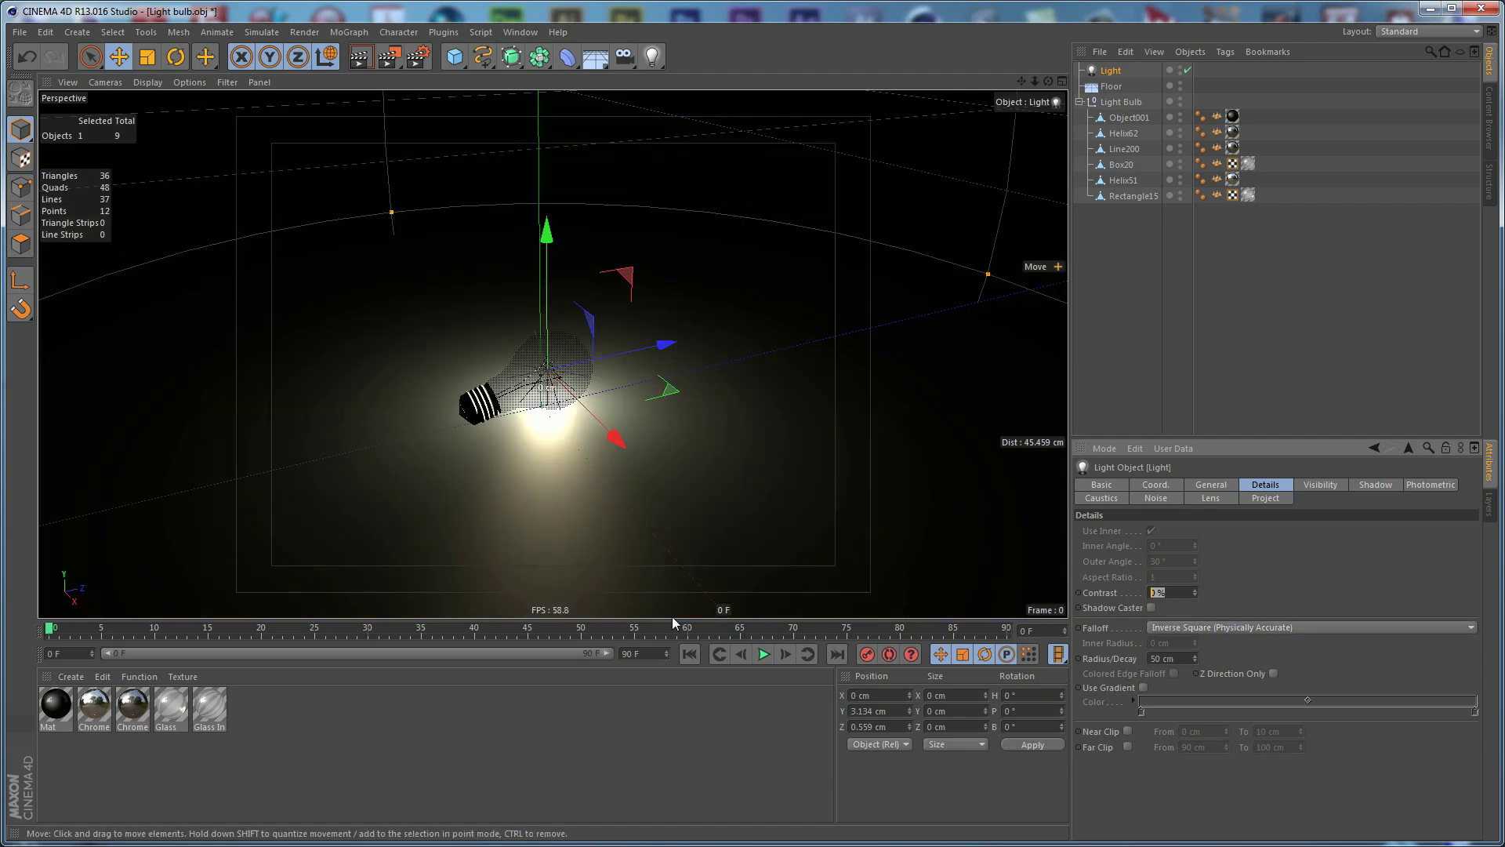
{"action": "type", "text": "100"}
{"action": "key", "text": "Return"}
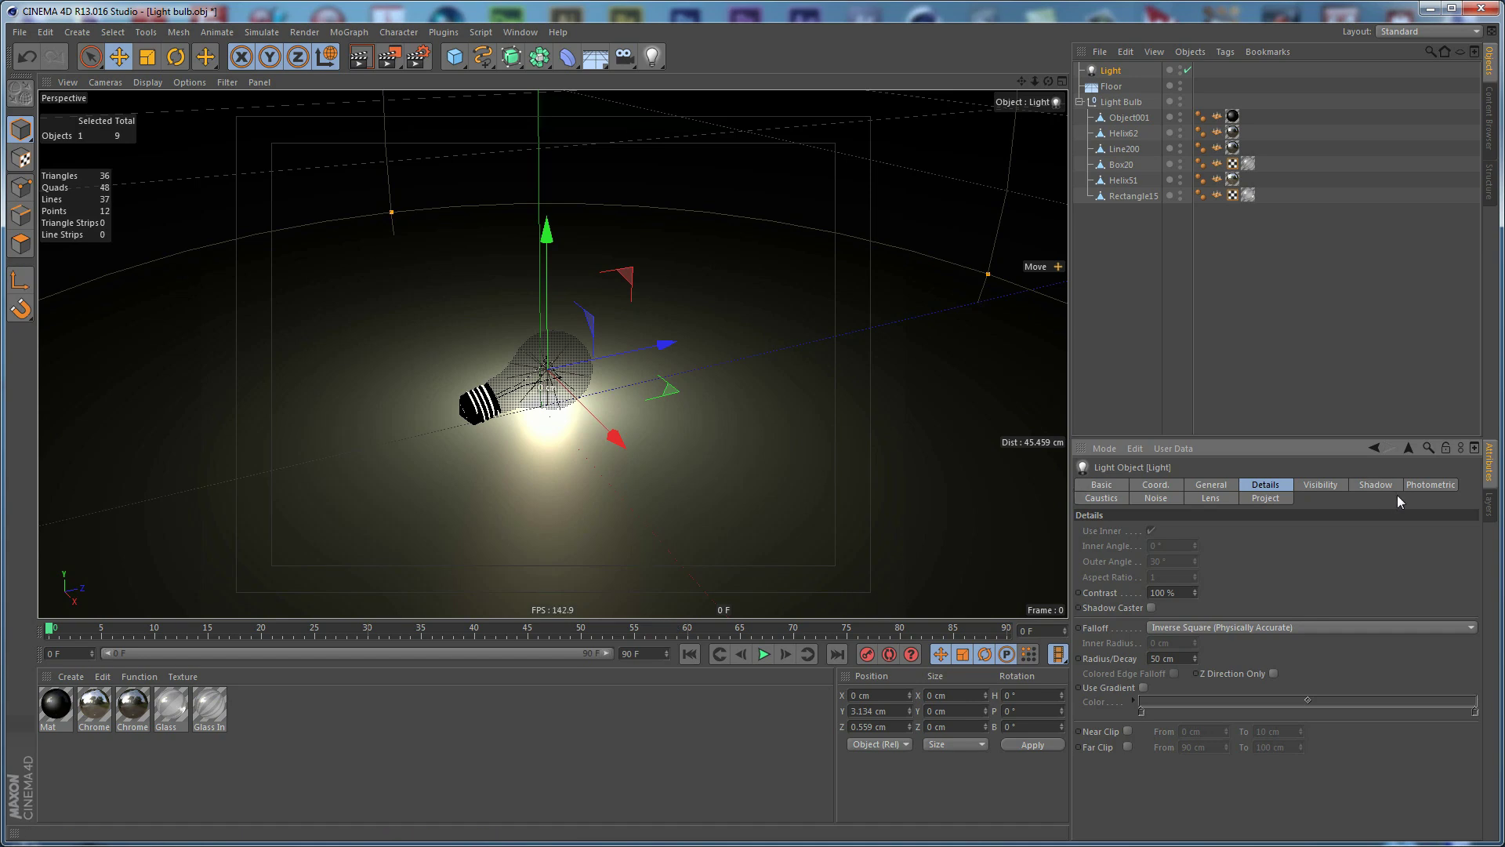
- Review the light's visibility and project settings, then render a preview of the lit bulb
{"action": "left_click", "coordinate": [1318, 485]}
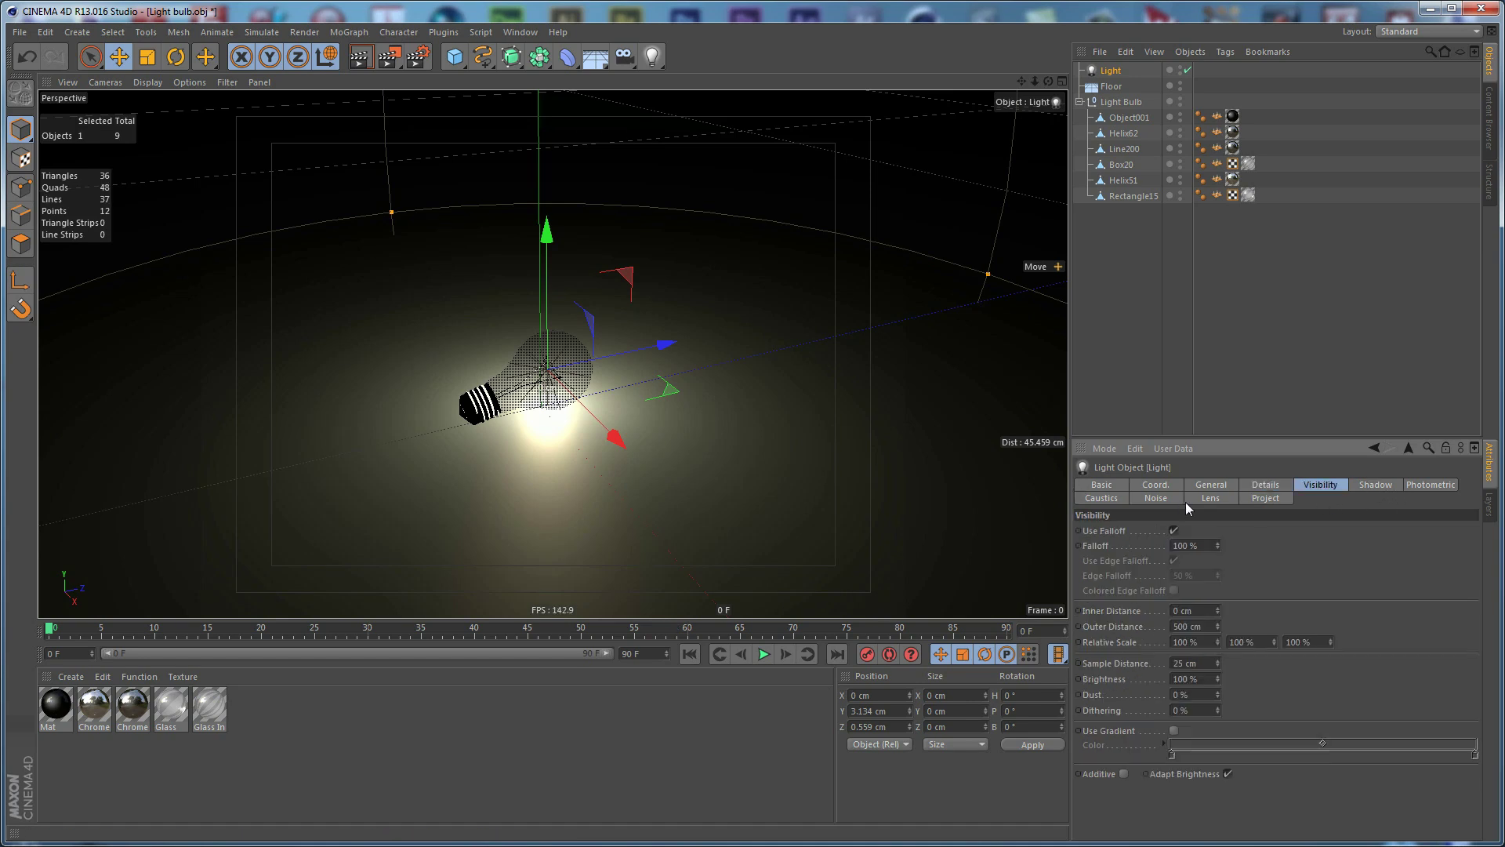
{"action": "left_click", "coordinate": [1265, 498]}
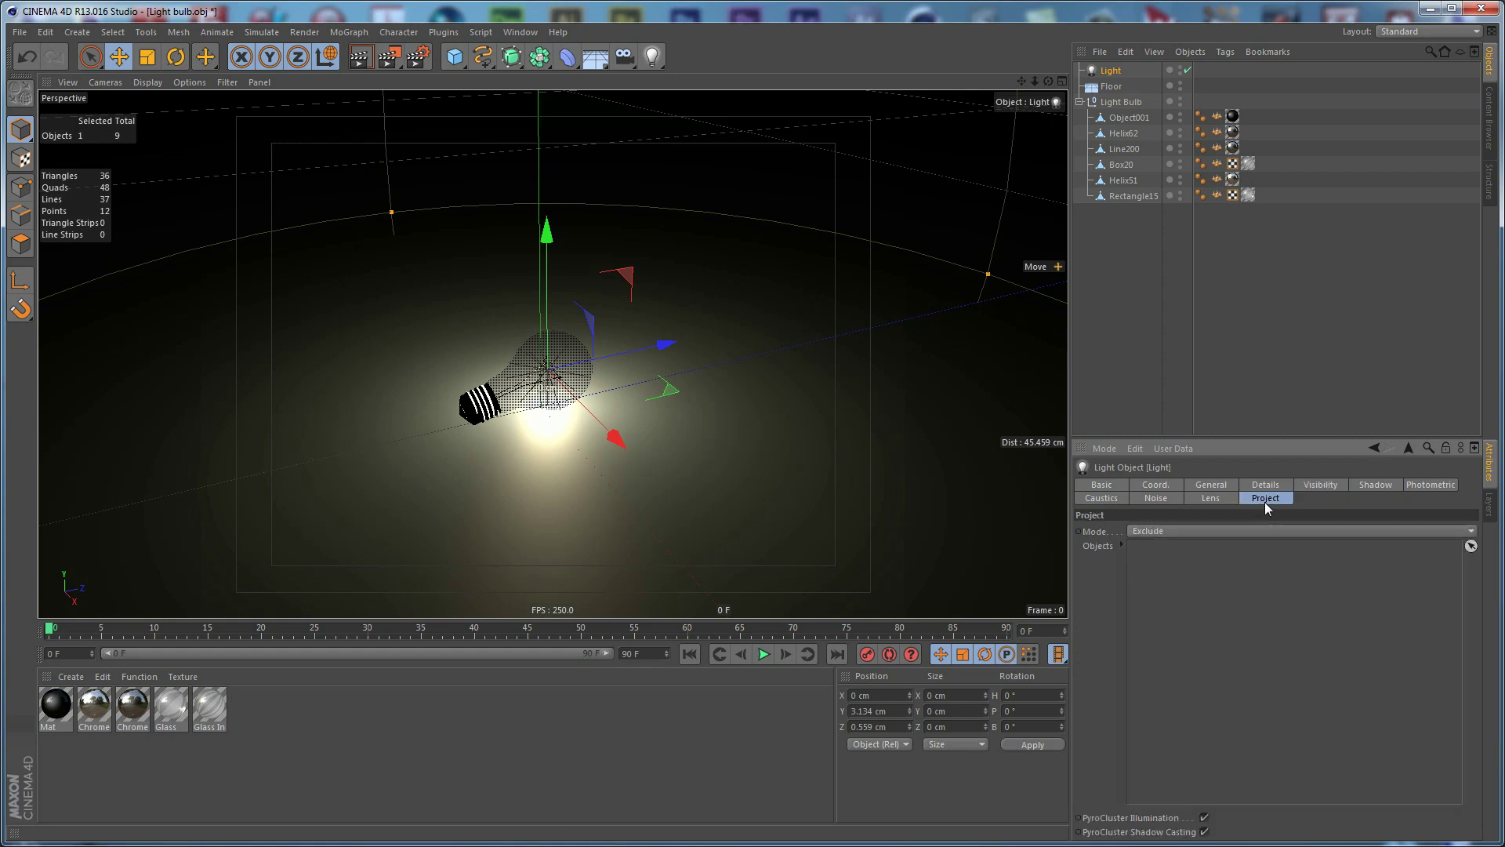
{"action": "scroll", "coordinate": [539, 334], "scroll_direction": "up", "scroll_amount": 8}
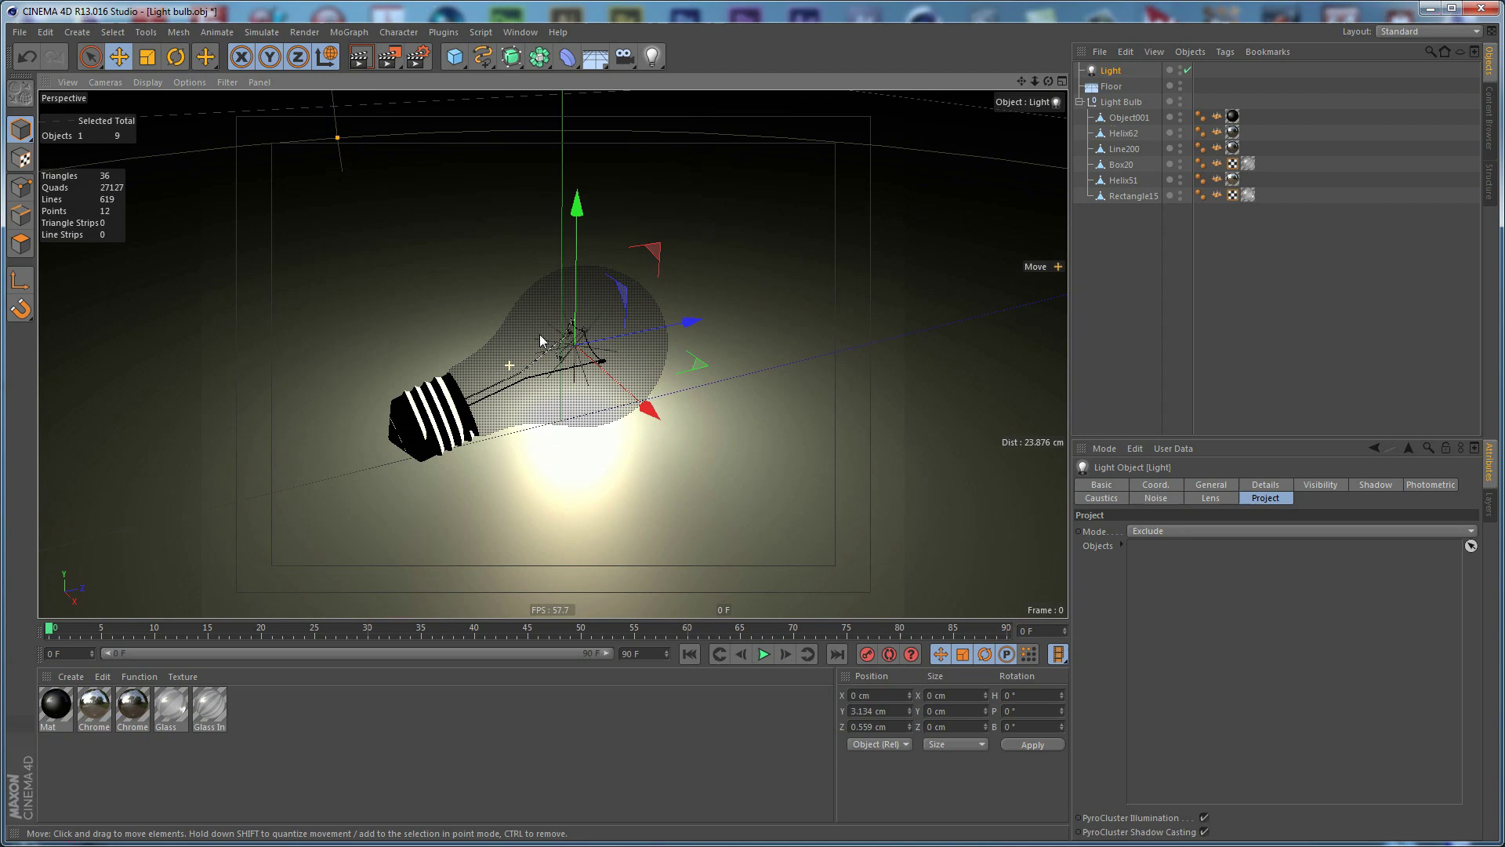
{"action": "left_click_drag", "start_coordinate": [594, 386], "coordinate": [710, 414], "text": "alt"}
{"action": "key", "text": "ctrl+r"}
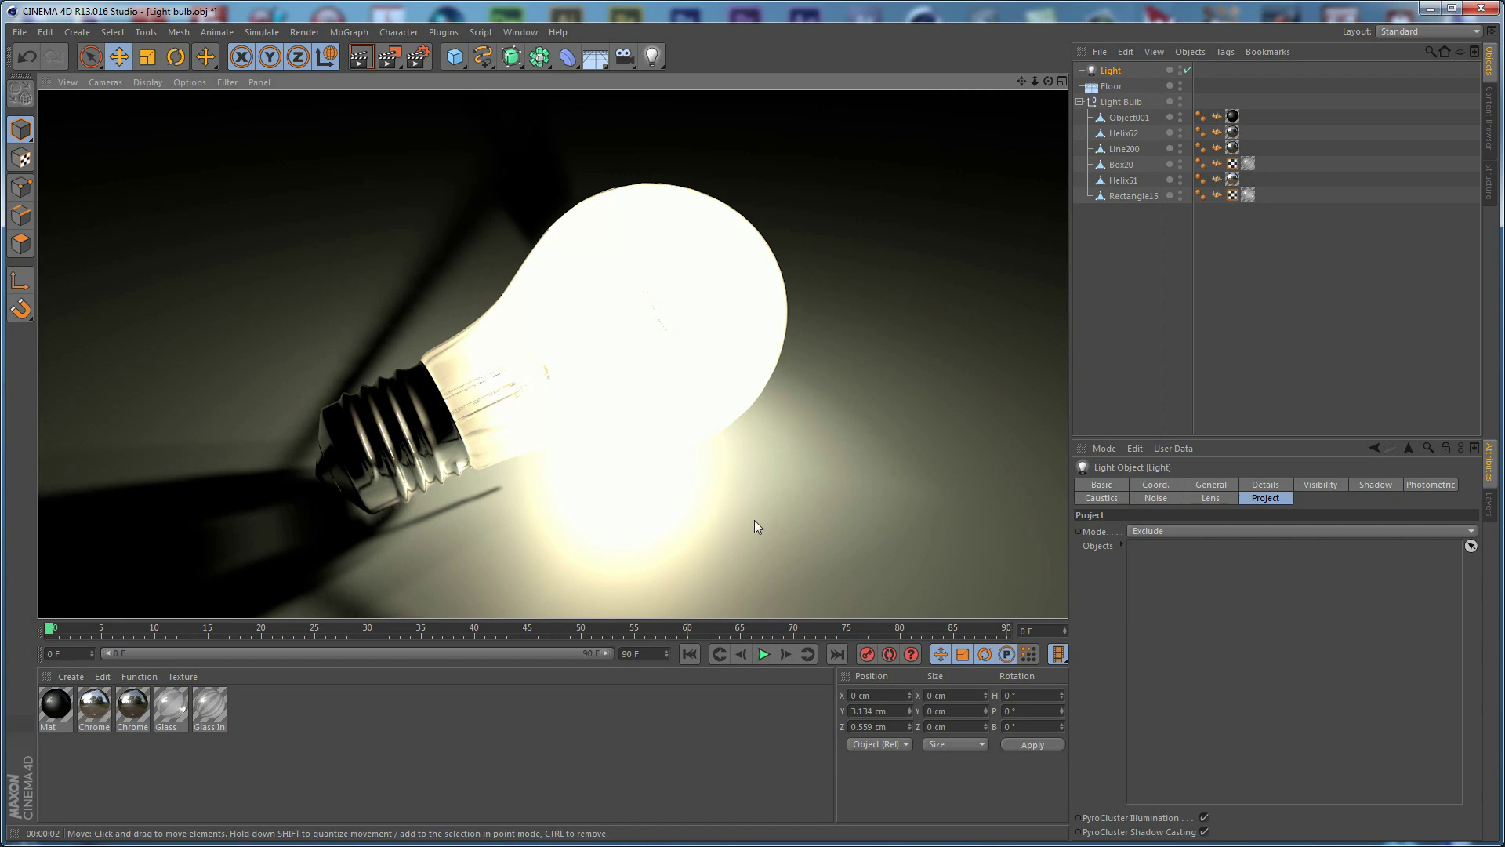
{"action": "left_click_drag", "start_coordinate": [669, 526], "coordinate": [547, 470], "text": "alt"}
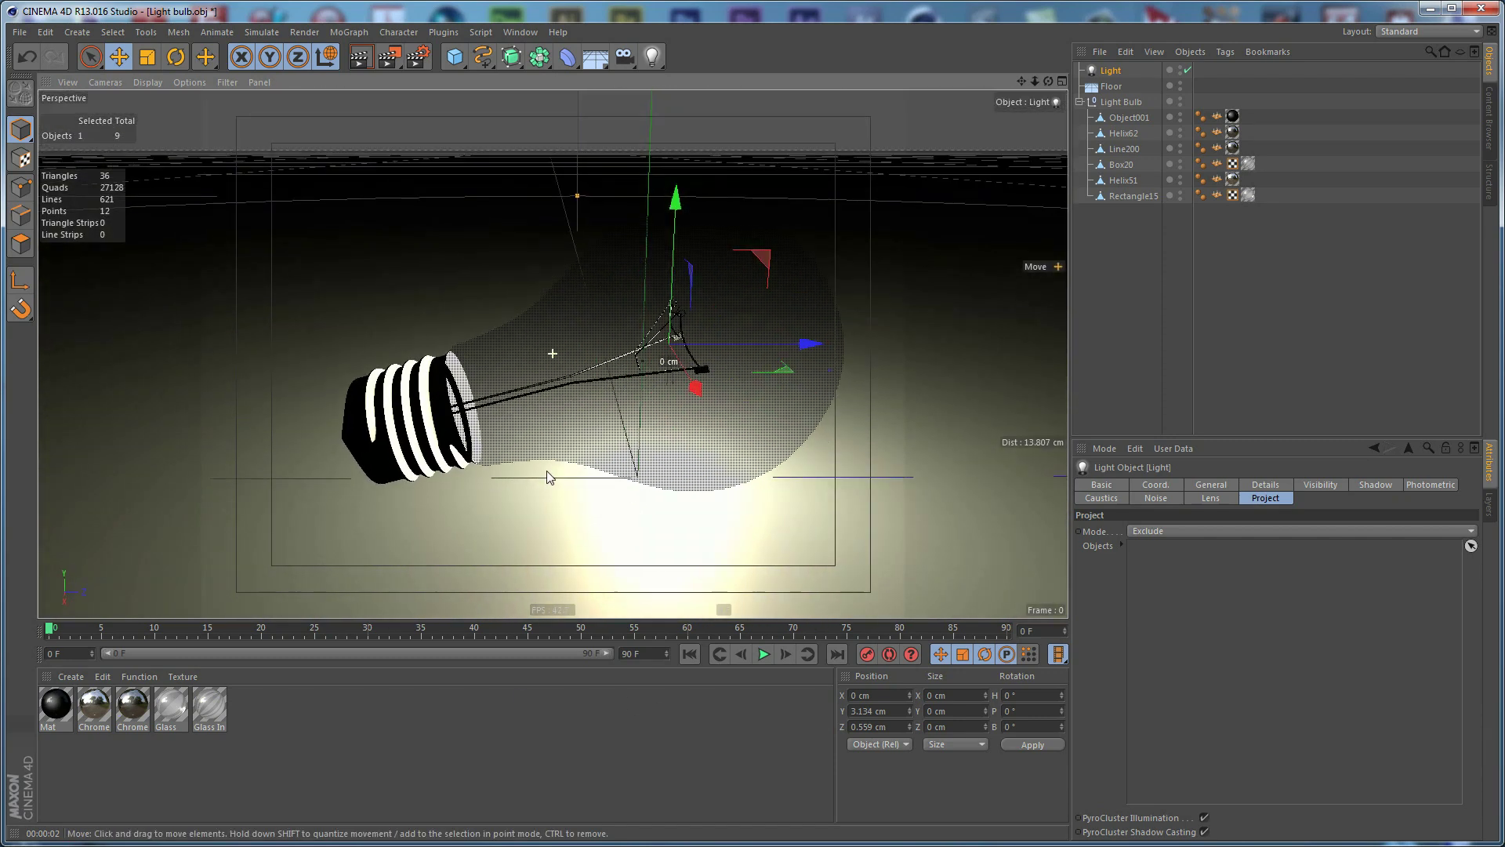
{"action": "left_click", "coordinate": [426, 699]}
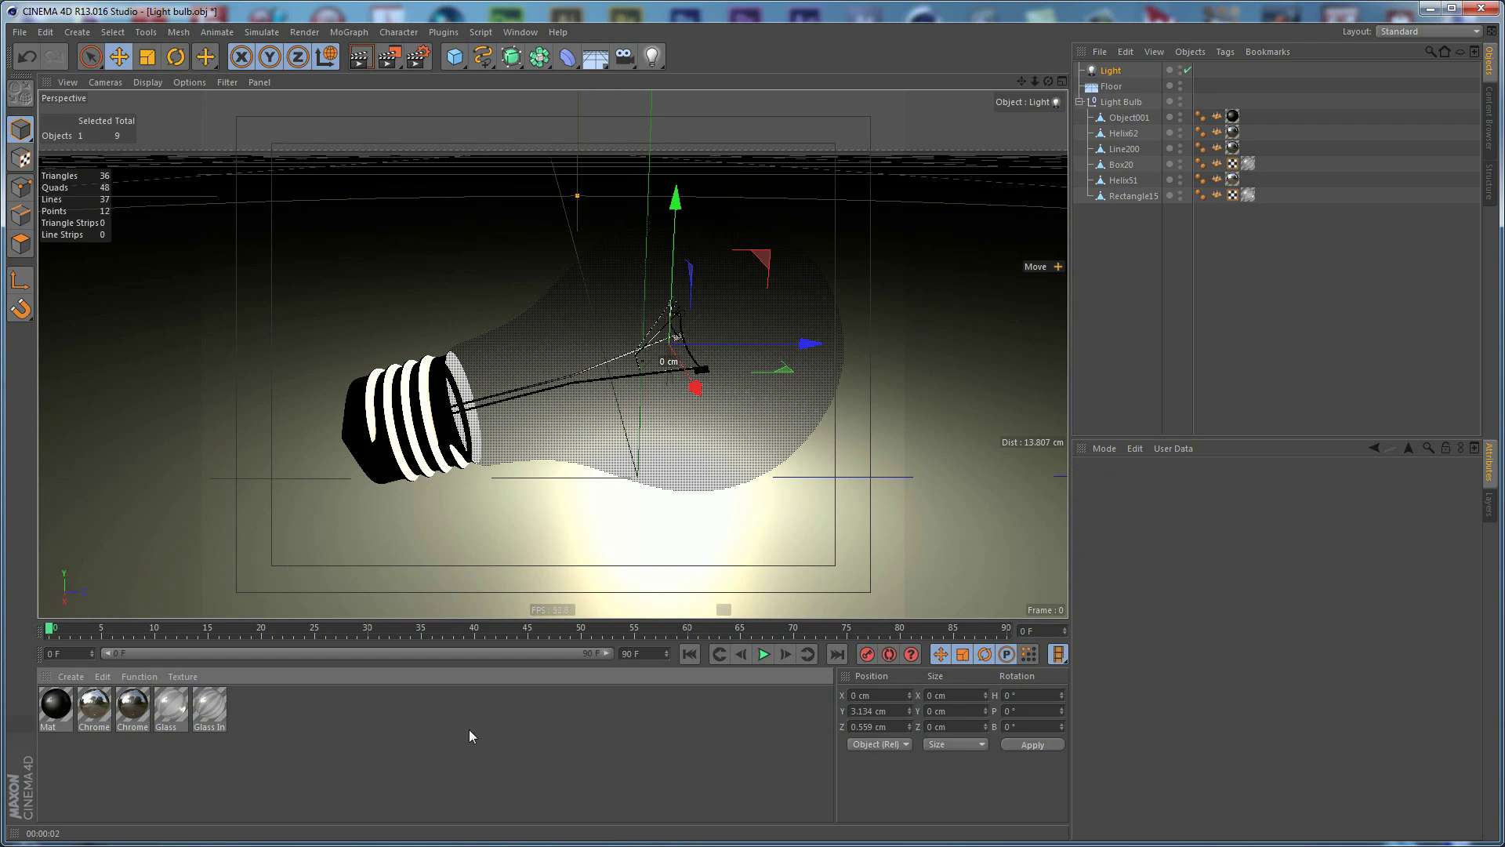
- Create a new material named Floor using 2_wood_texture_big_10_01_20.jpg in its Color channel
{"action": "double_click", "coordinate": [307, 726]}
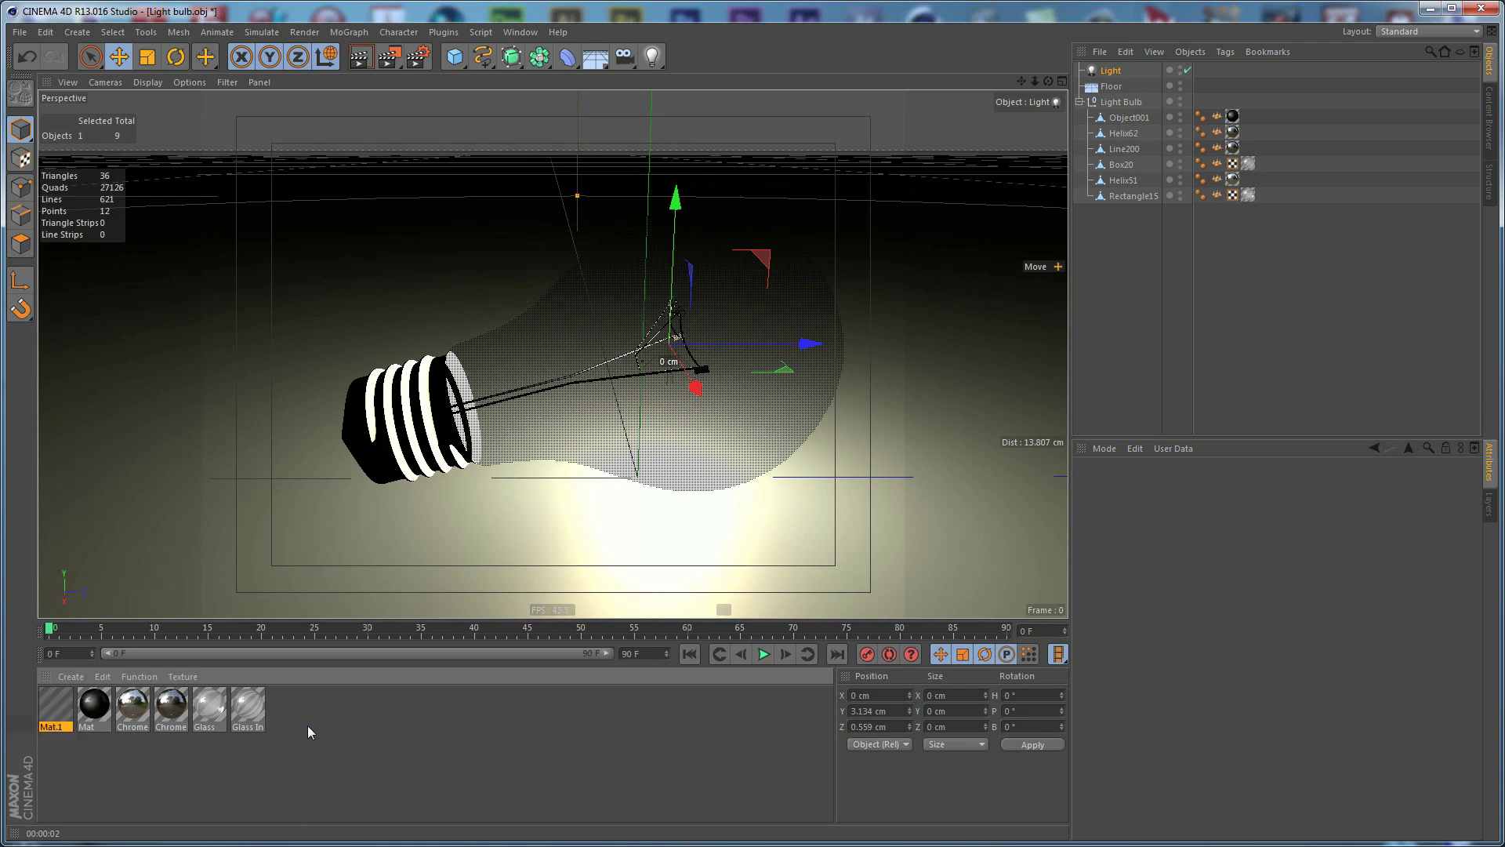
{"action": "double_click", "coordinate": [55, 704]}
{"action": "type", "text": "Floor"}
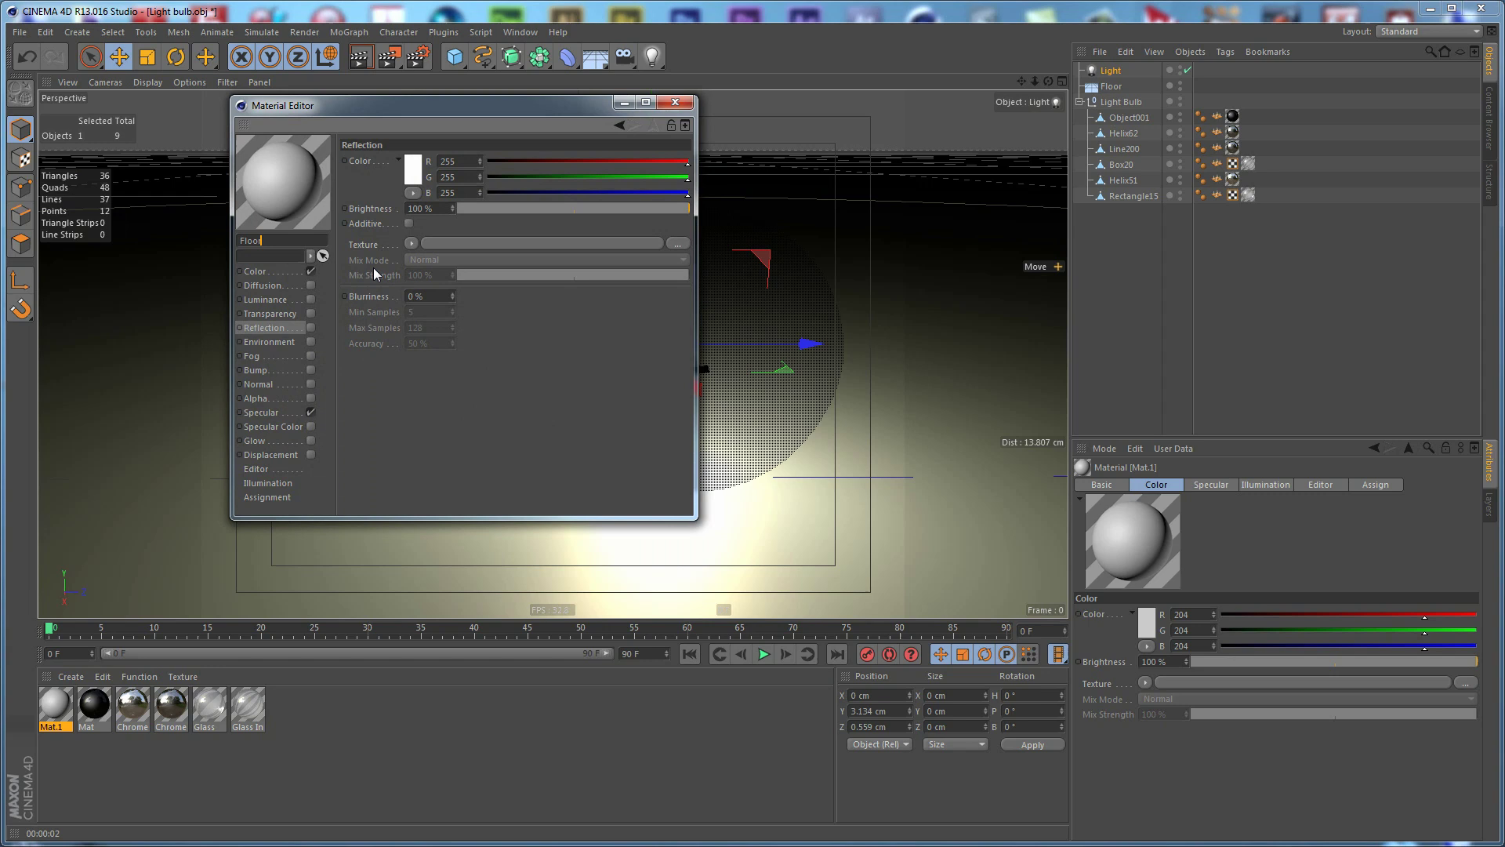
{"action": "left_click", "coordinate": [270, 272]}
{"action": "left_click", "coordinate": [411, 229]}
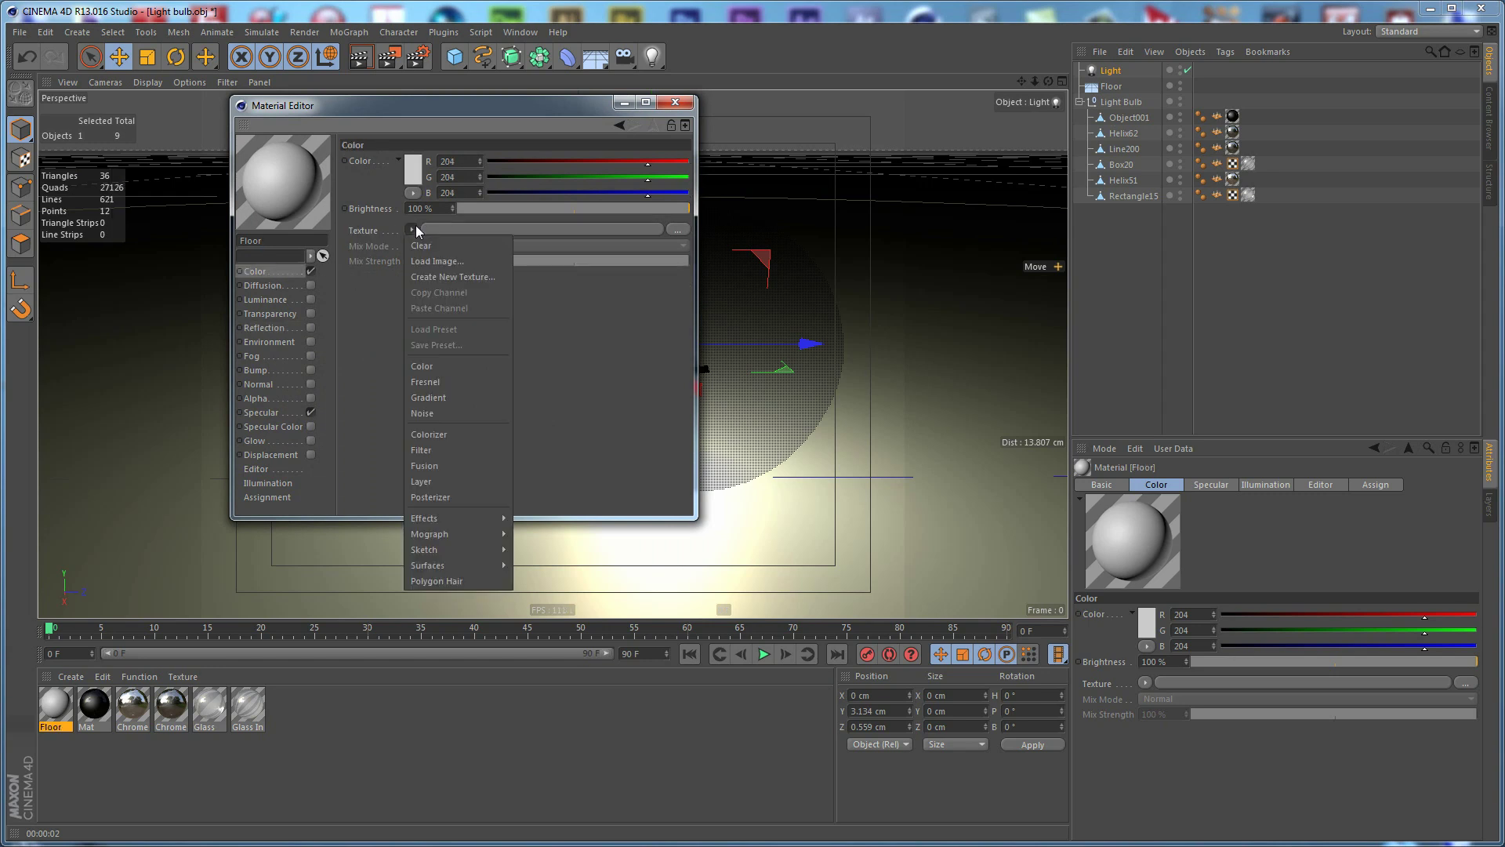
{"action": "left_click", "coordinate": [454, 262]}
{"action": "left_click", "coordinate": [595, 227]}
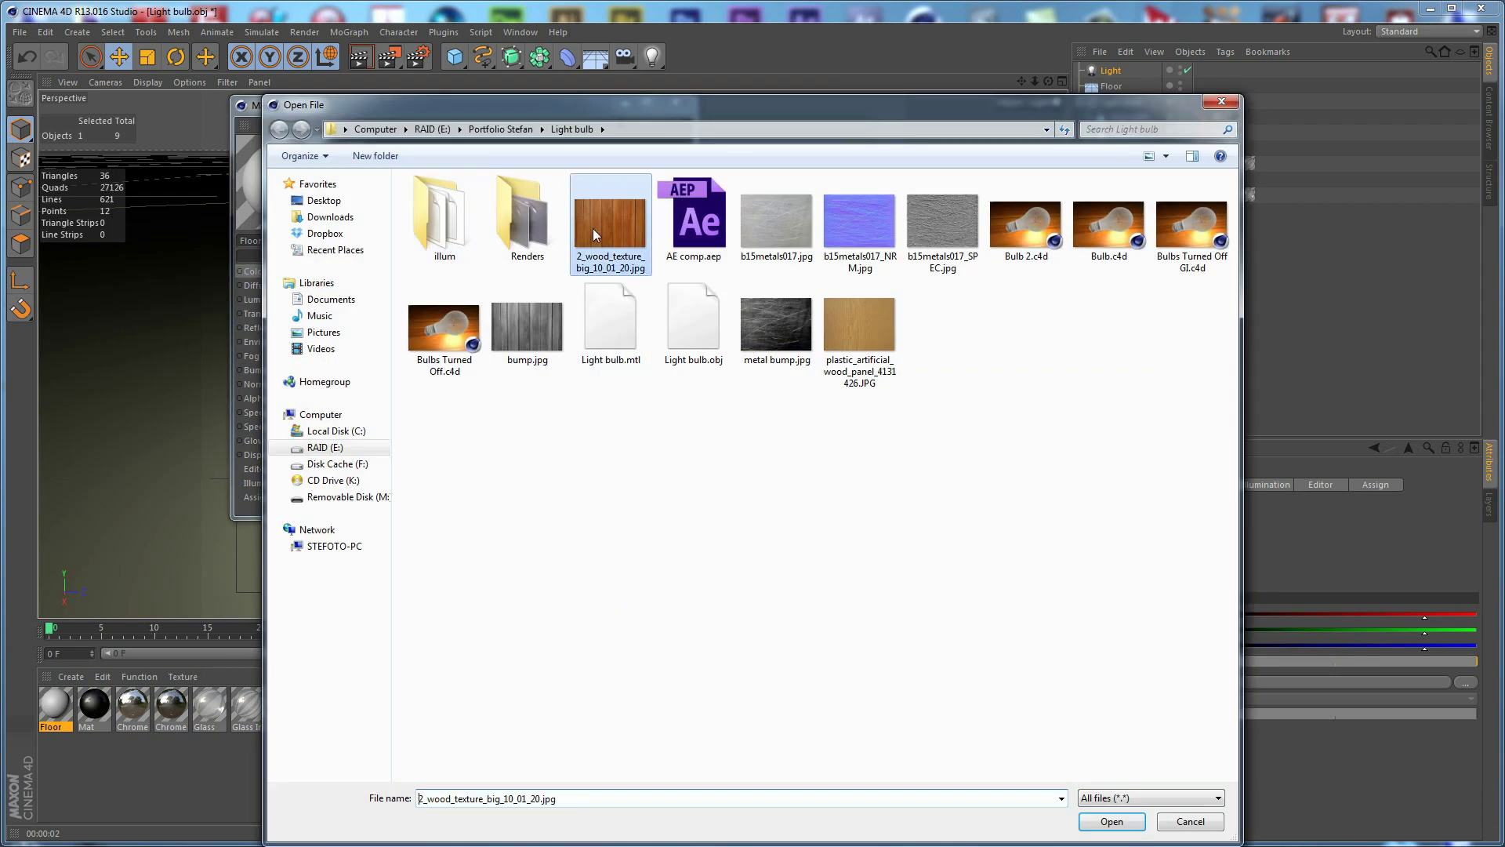
{"action": "left_click", "coordinate": [1111, 821]}
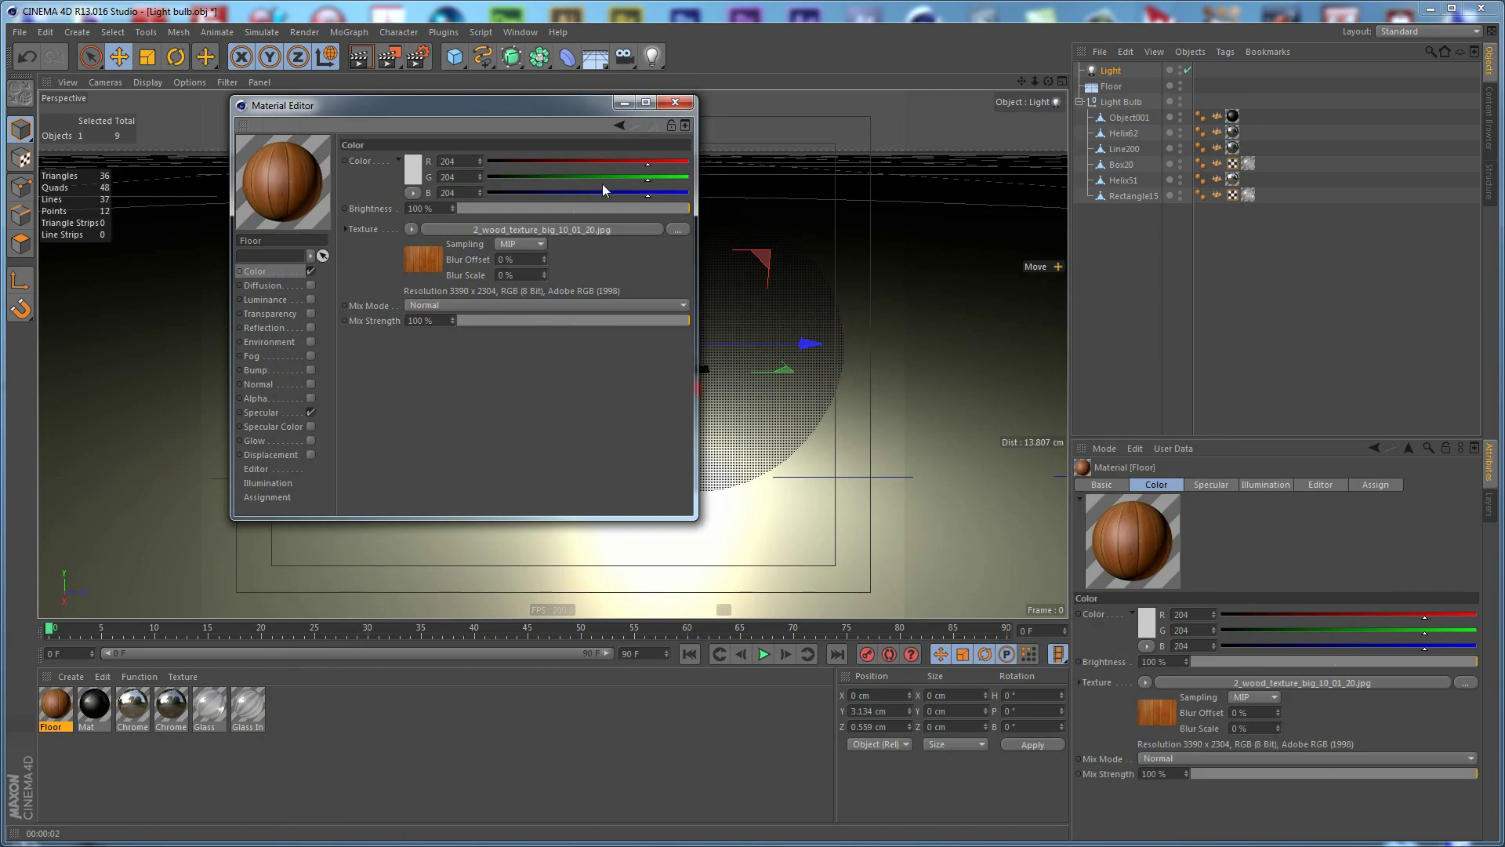
{"action": "left_click", "coordinate": [677, 104]}
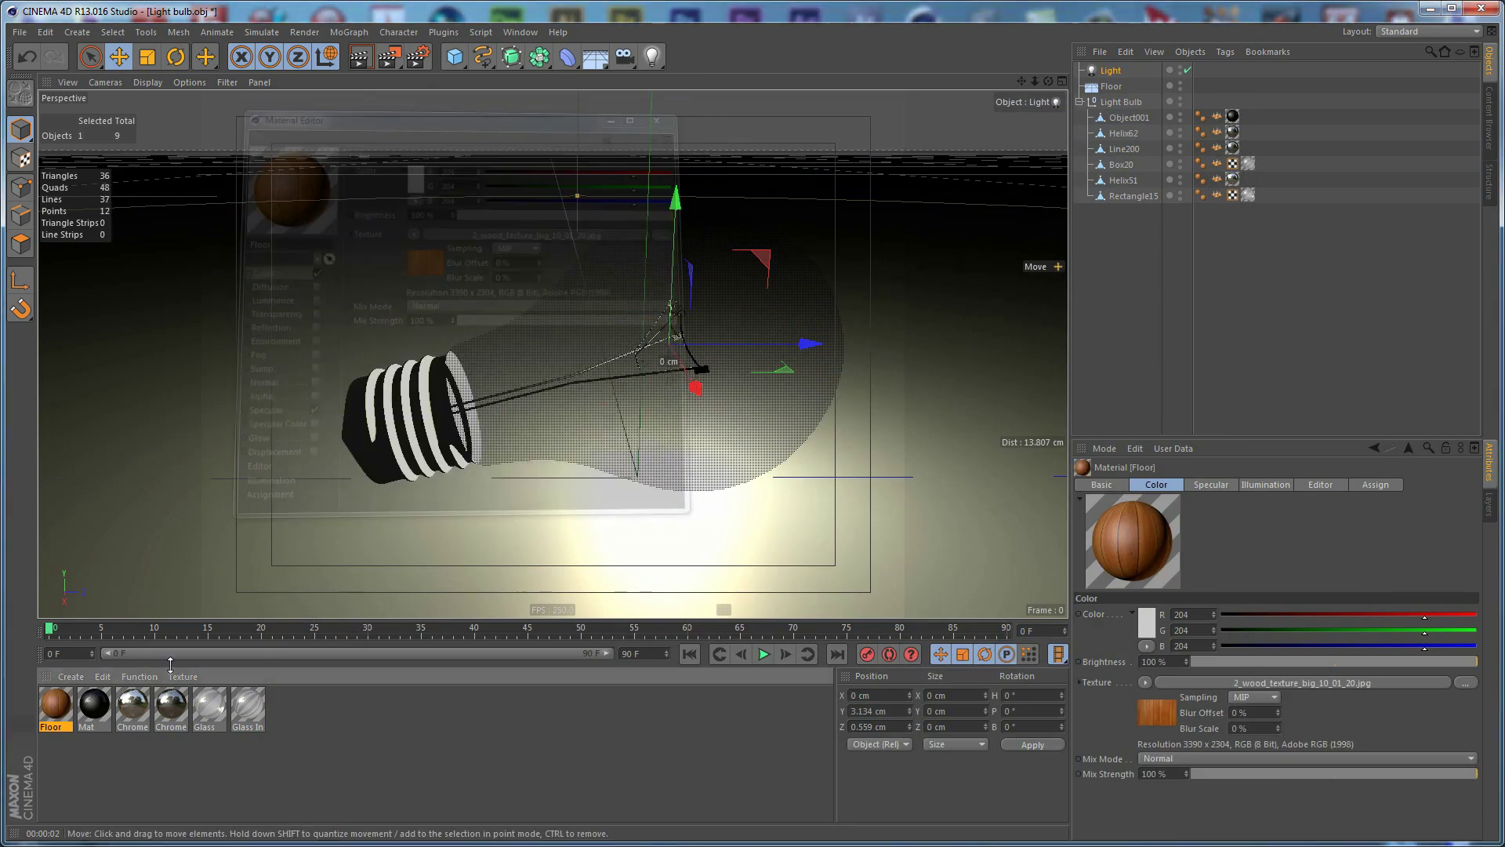
- Apply the Floor material to the floor, tiled 8 by 8 with Seamless on
{"action": "left_click_drag", "start_coordinate": [665, 541], "coordinate": [666, 541]}
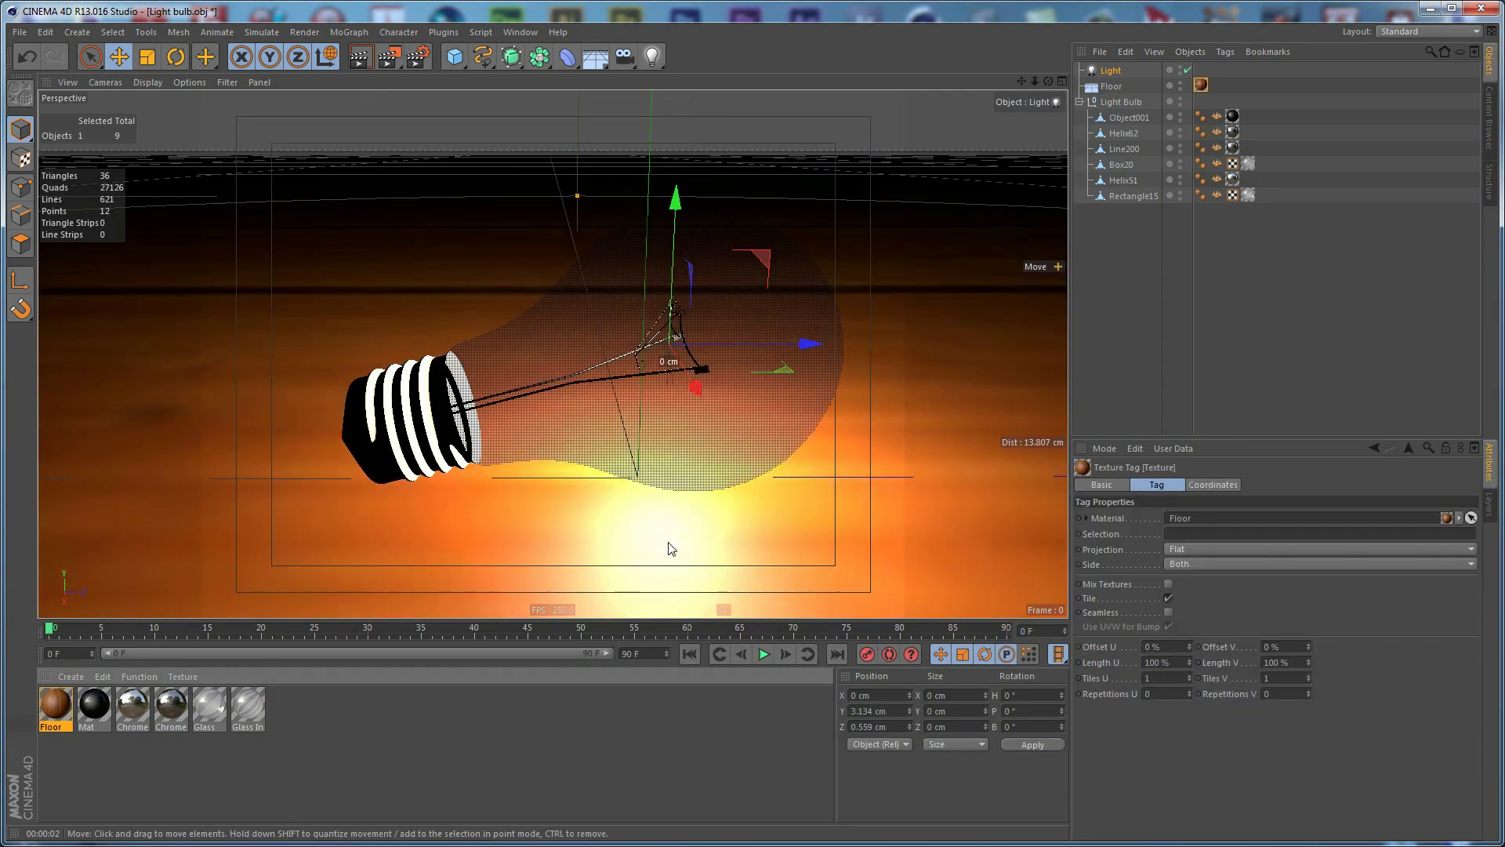
{"action": "left_click", "coordinate": [1174, 679]}
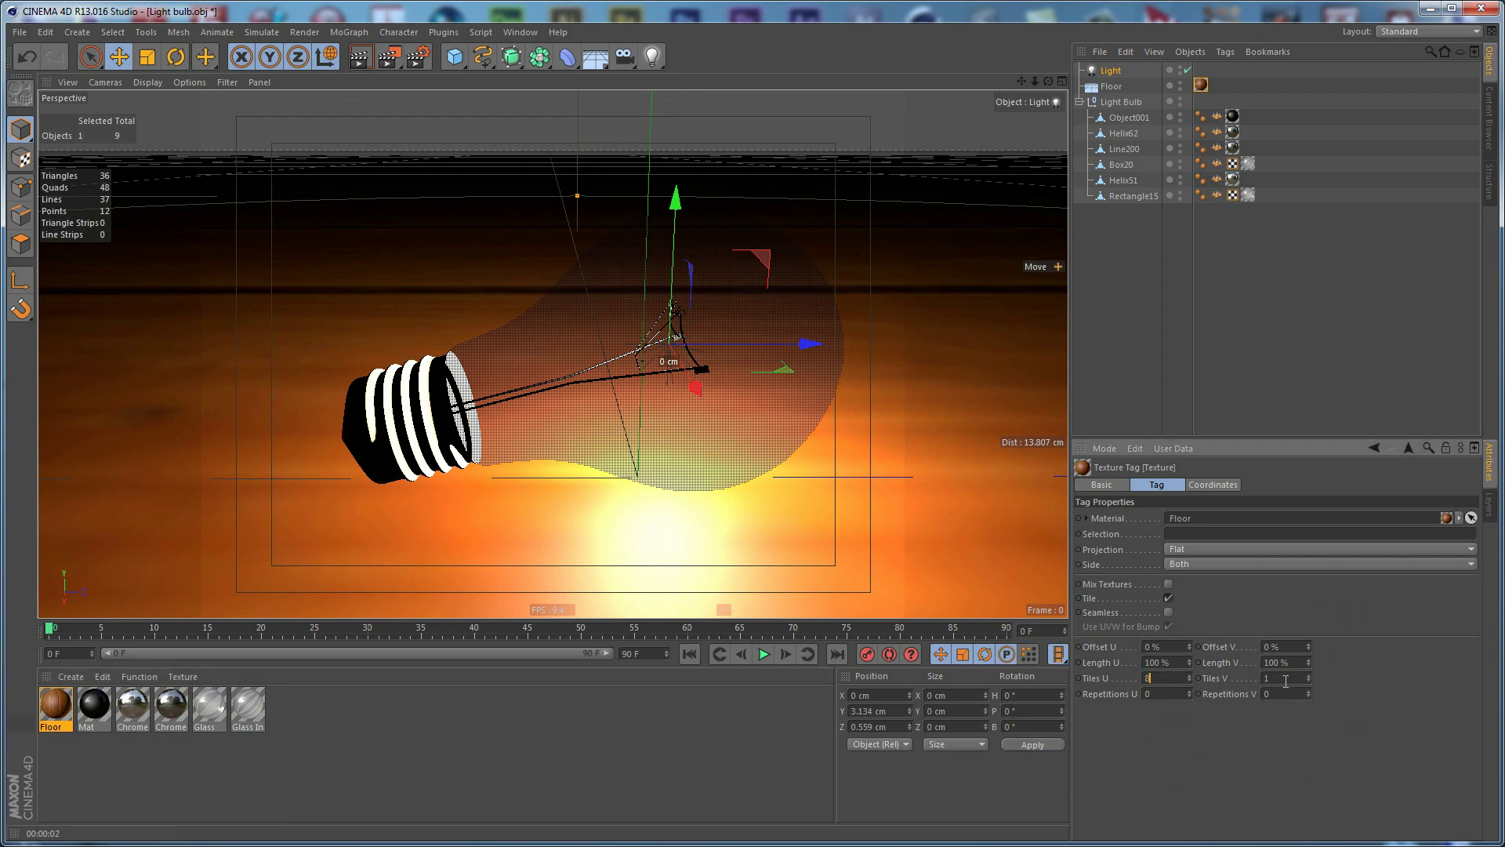
{"action": "left_click", "coordinate": [1286, 679]}
{"action": "type", "text": "8"}
{"action": "key", "text": "Return"}
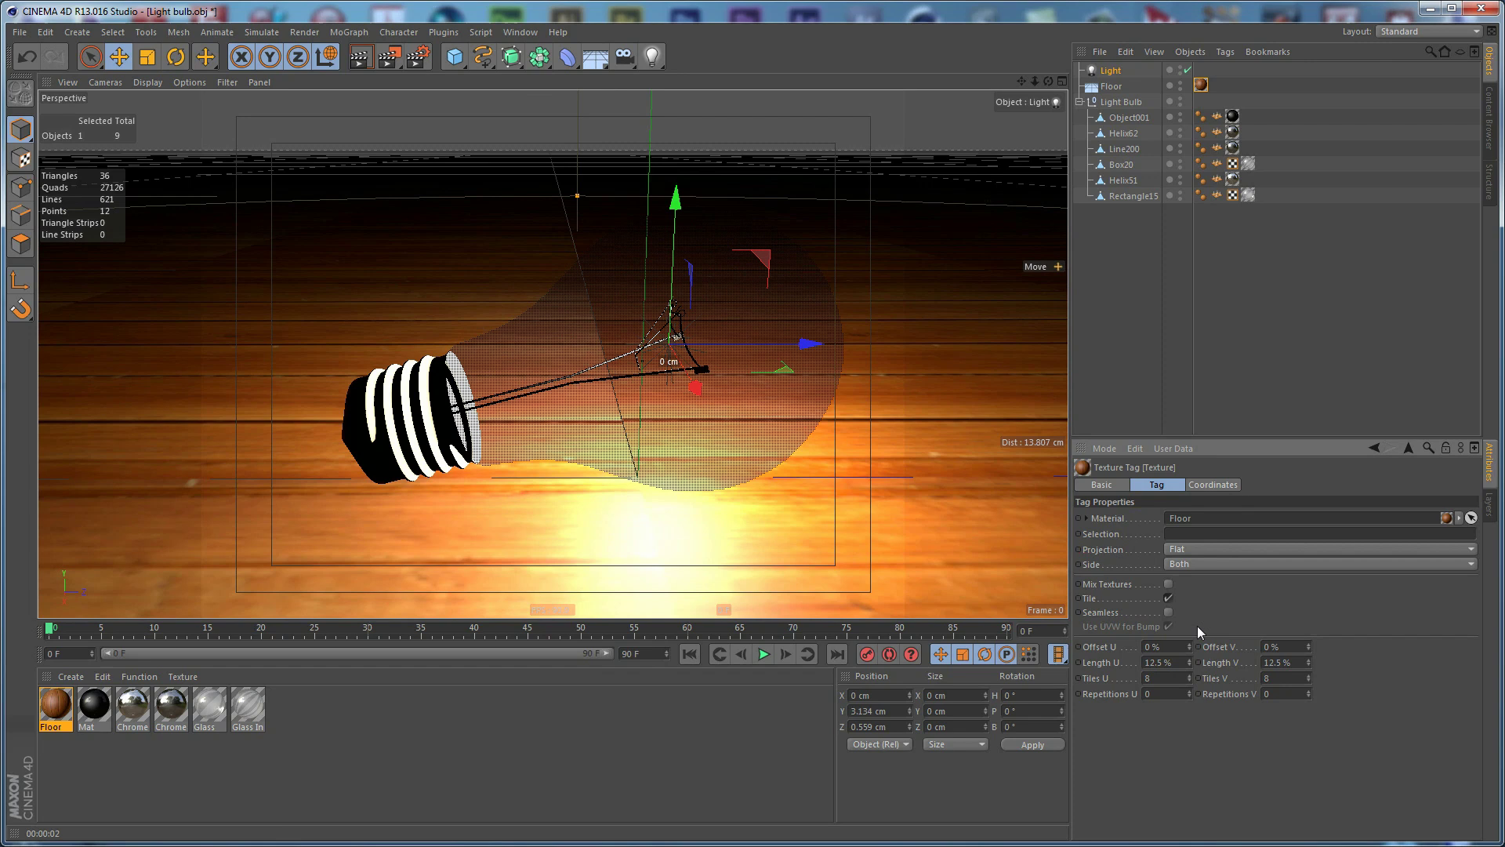
{"action": "left_click", "coordinate": [1169, 613]}
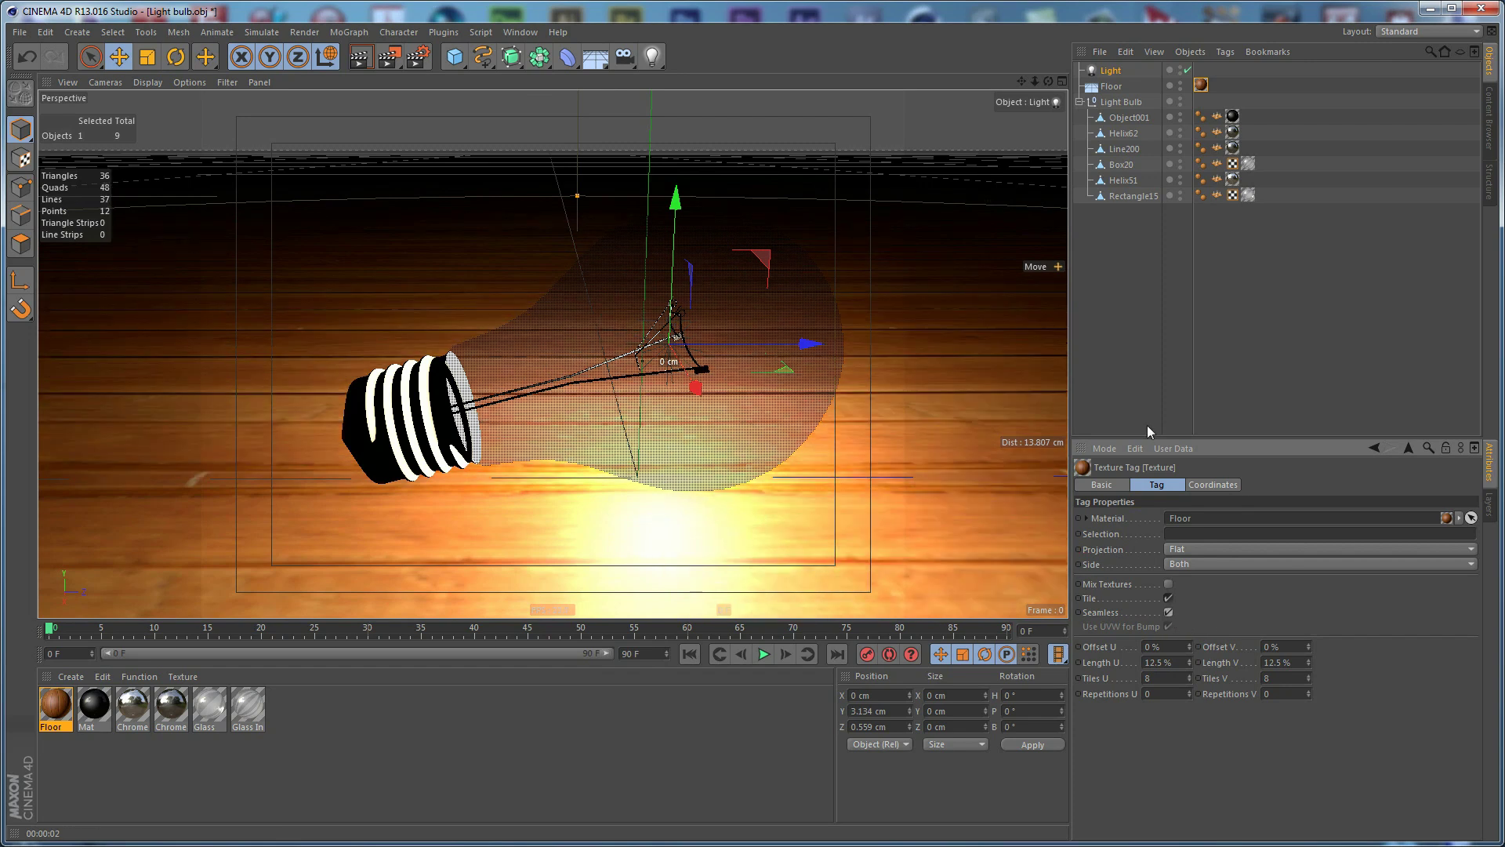
- Enable Bump on the Floor material with bump.jpg and Alias 1 sampling, then close the editor
{"action": "double_click", "coordinate": [55, 704]}
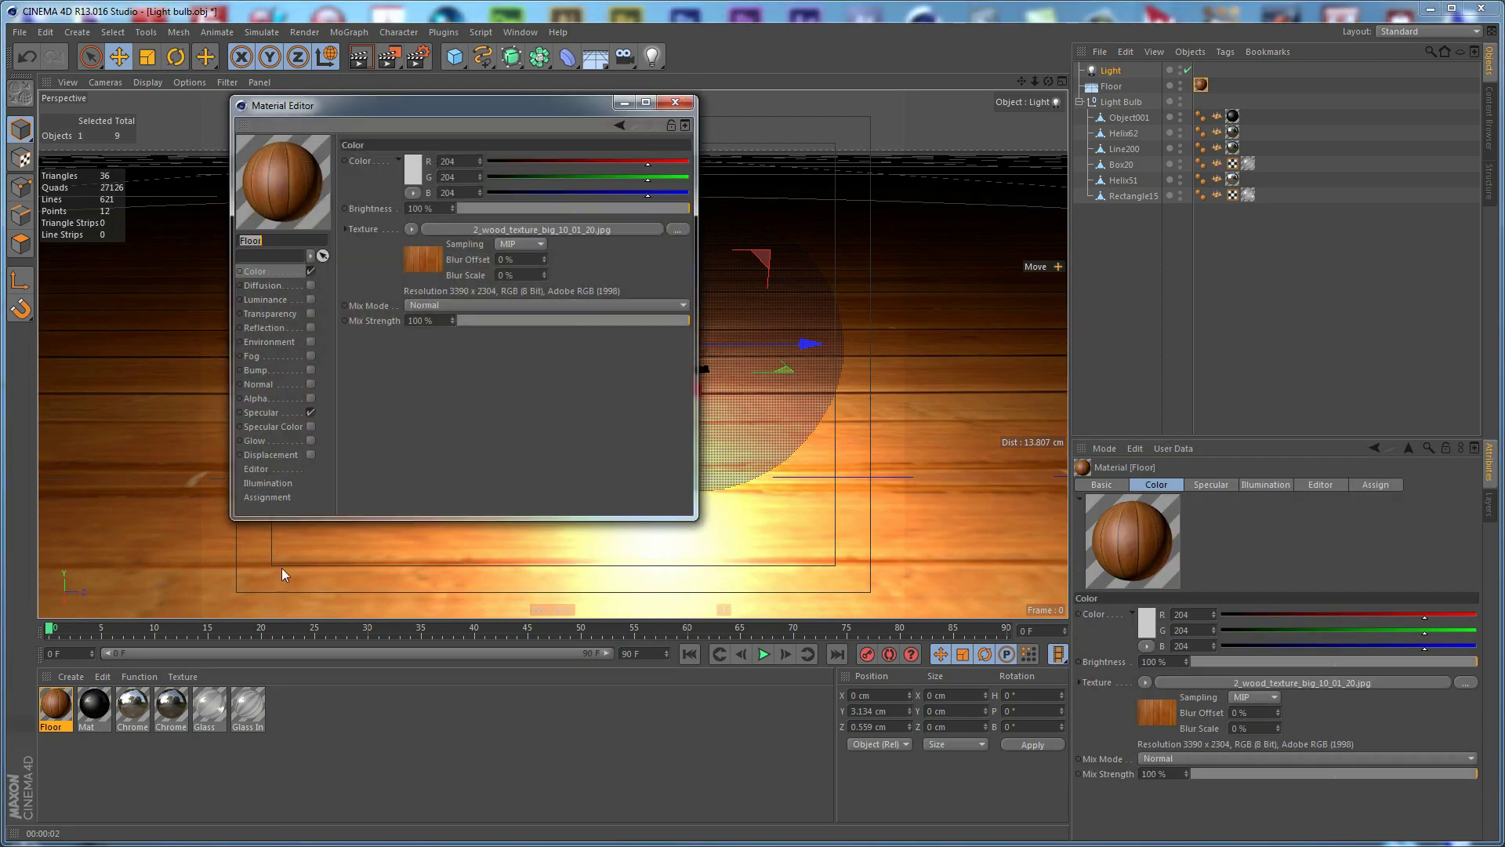
{"action": "left_click", "coordinate": [310, 370]}
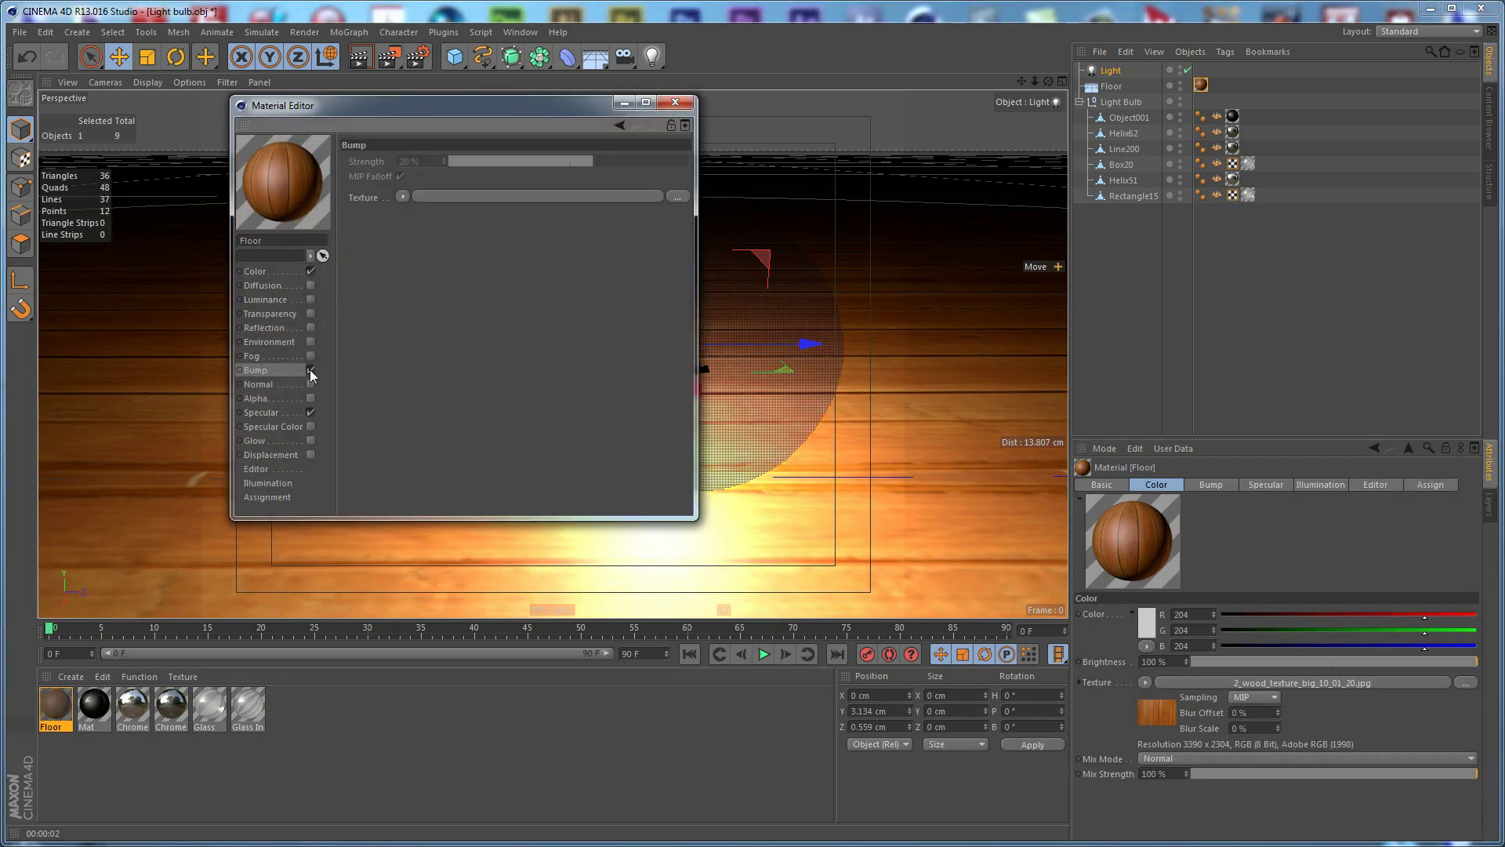
{"action": "left_click", "coordinate": [406, 197]}
{"action": "left_click", "coordinate": [416, 231]}
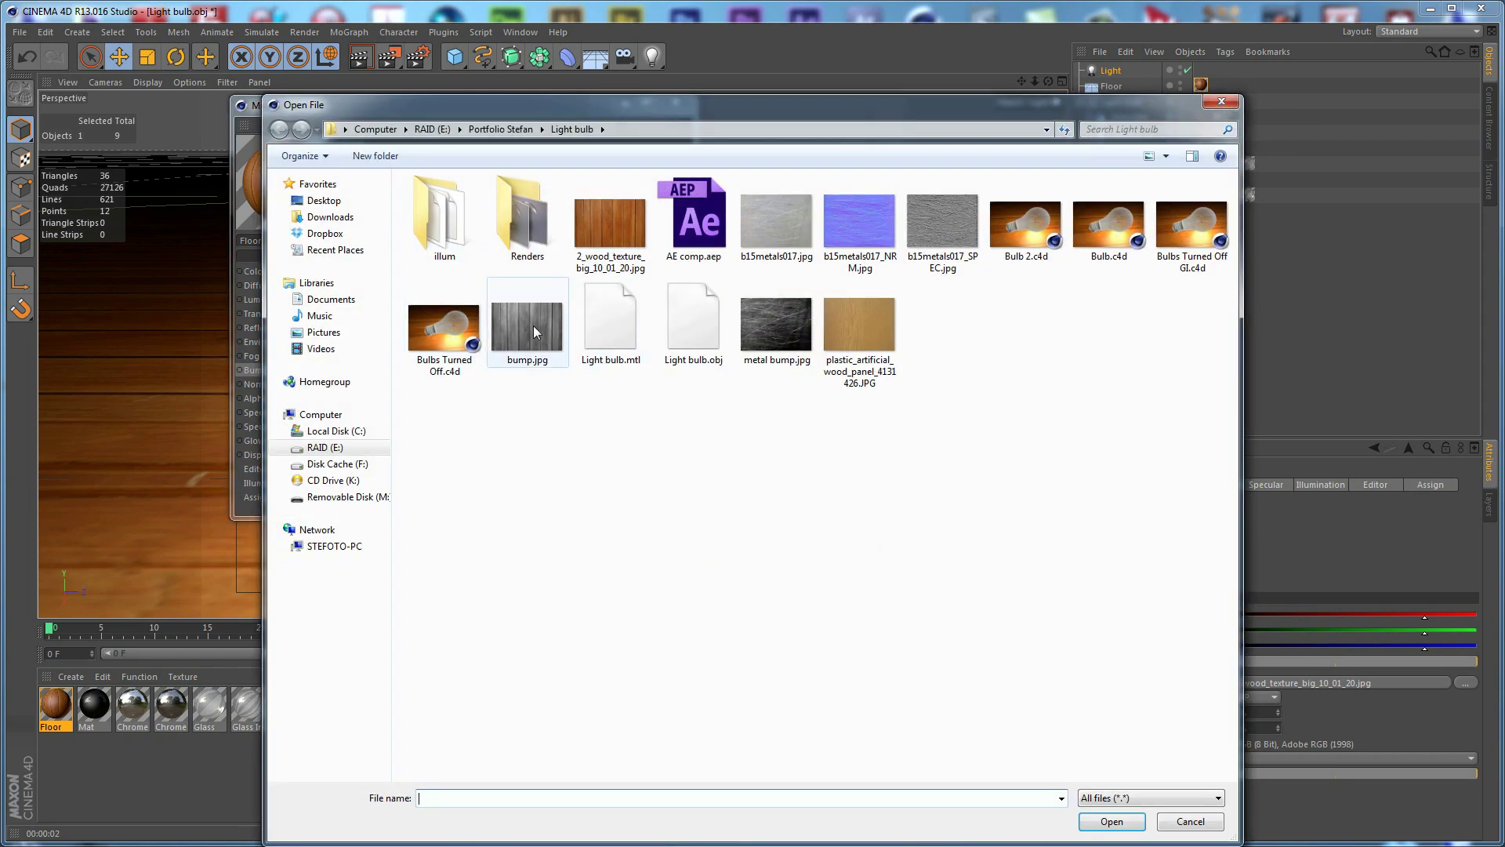
{"action": "double_click", "coordinate": [533, 327]}
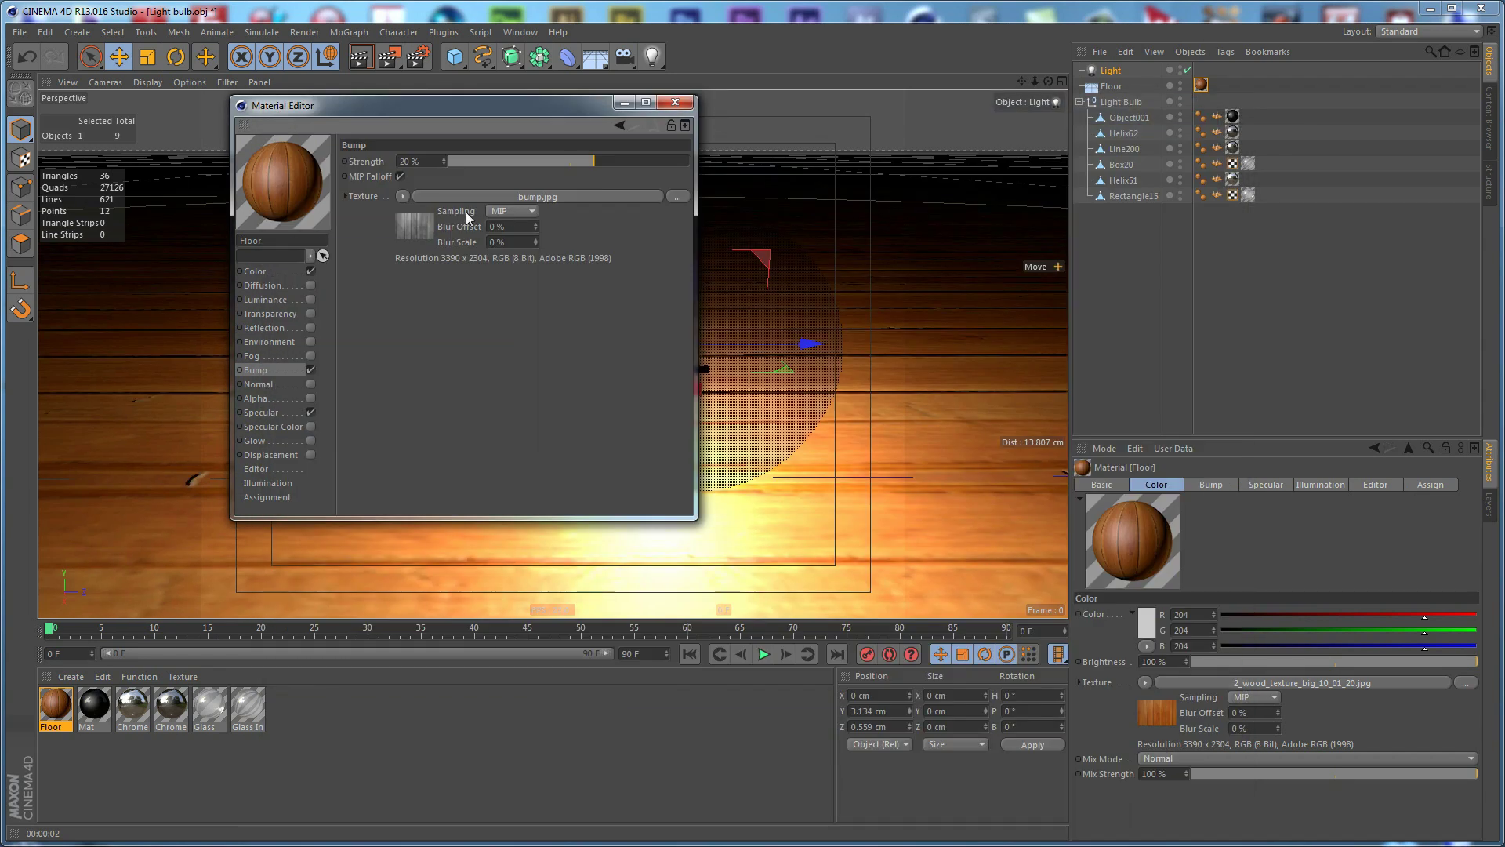
{"action": "left_click", "coordinate": [533, 212]}
{"action": "left_click", "coordinate": [502, 274]}
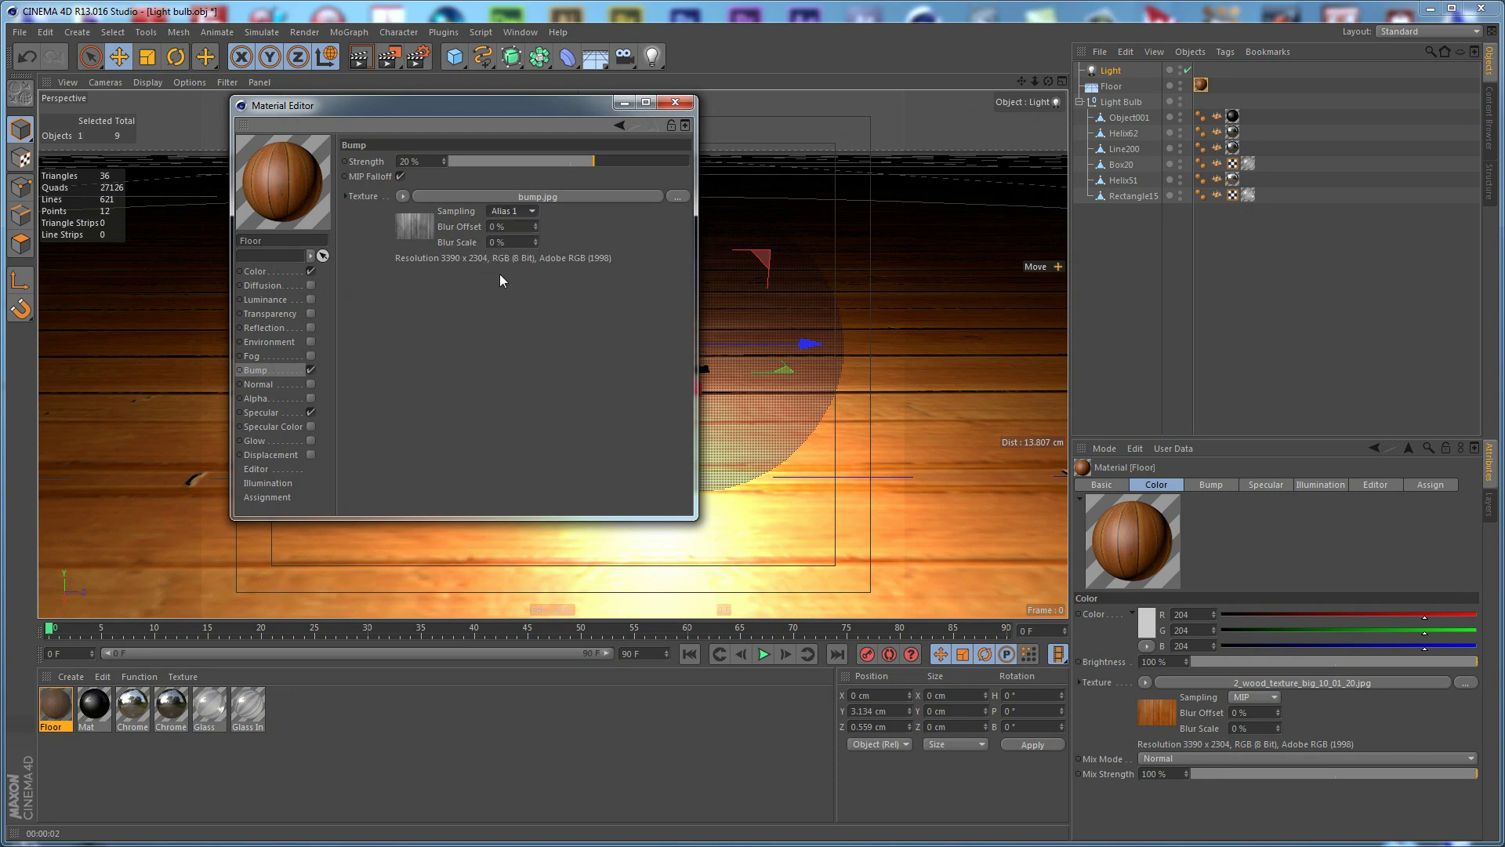
{"action": "left_click", "coordinate": [516, 215]}
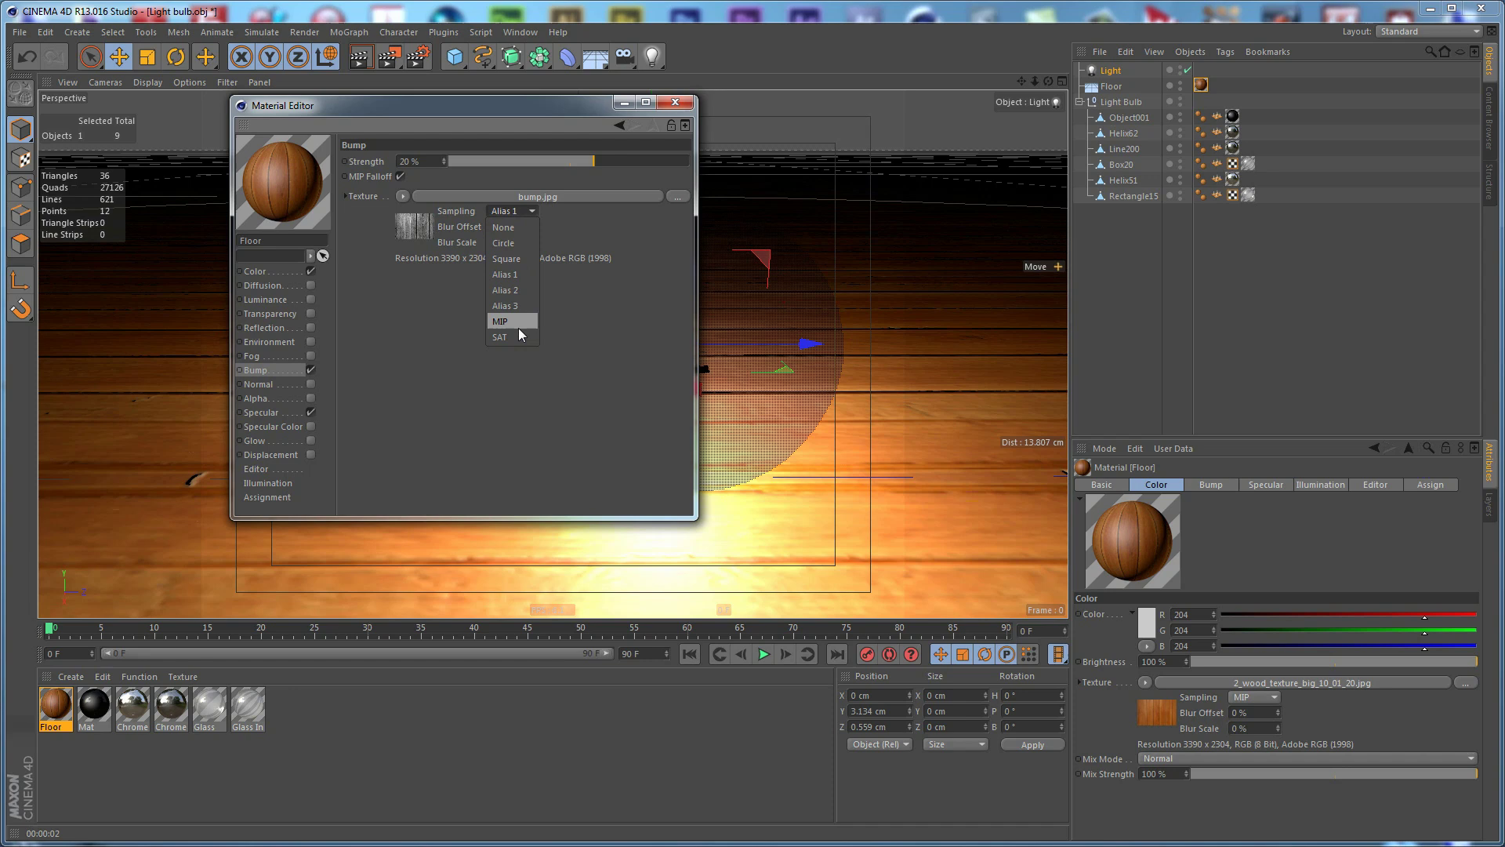
{"action": "left_click", "coordinate": [514, 211]}
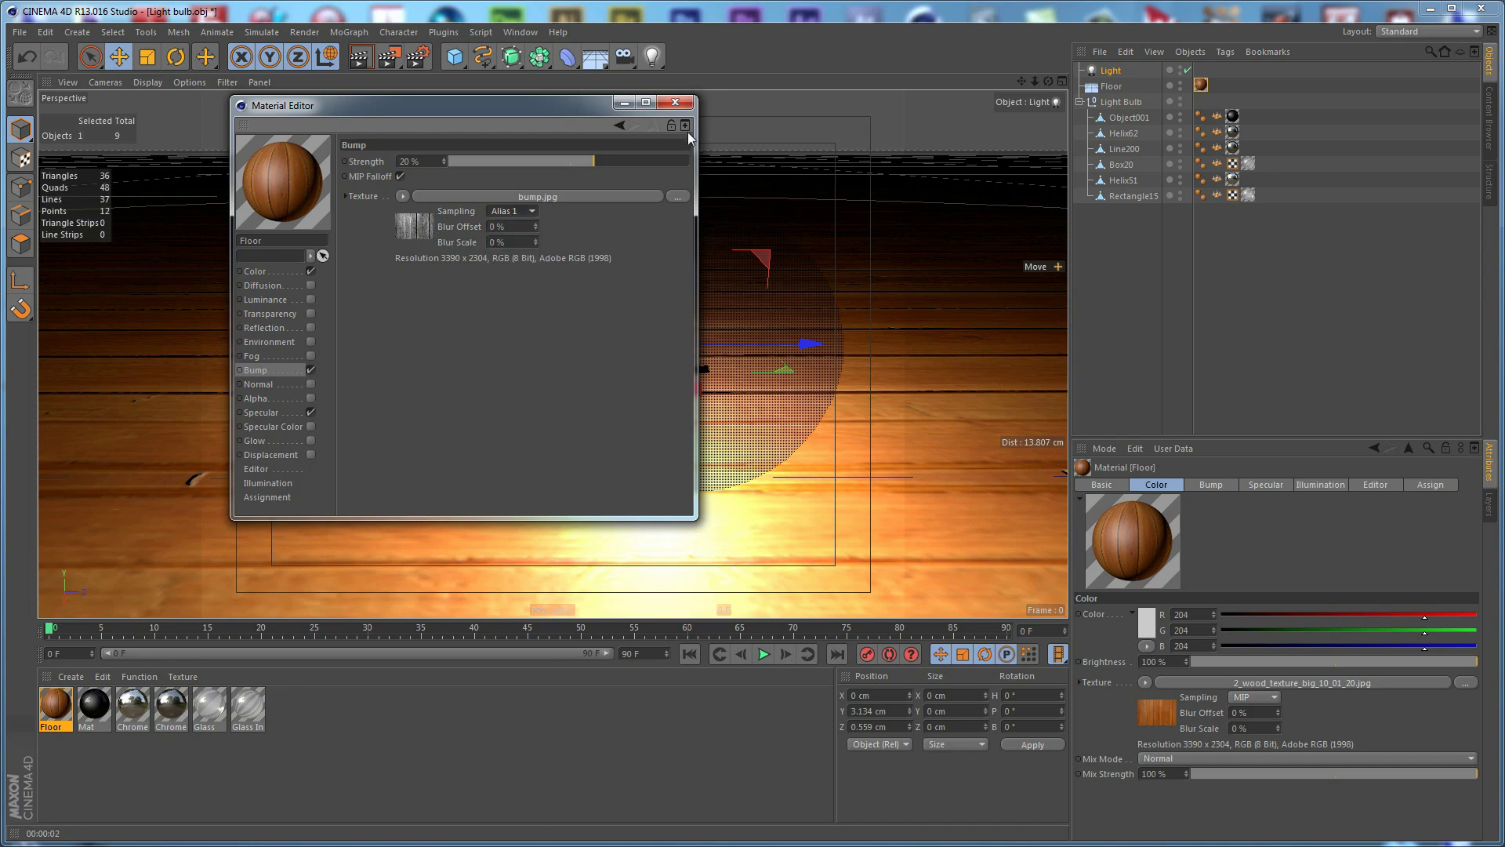
{"action": "left_click", "coordinate": [676, 104]}
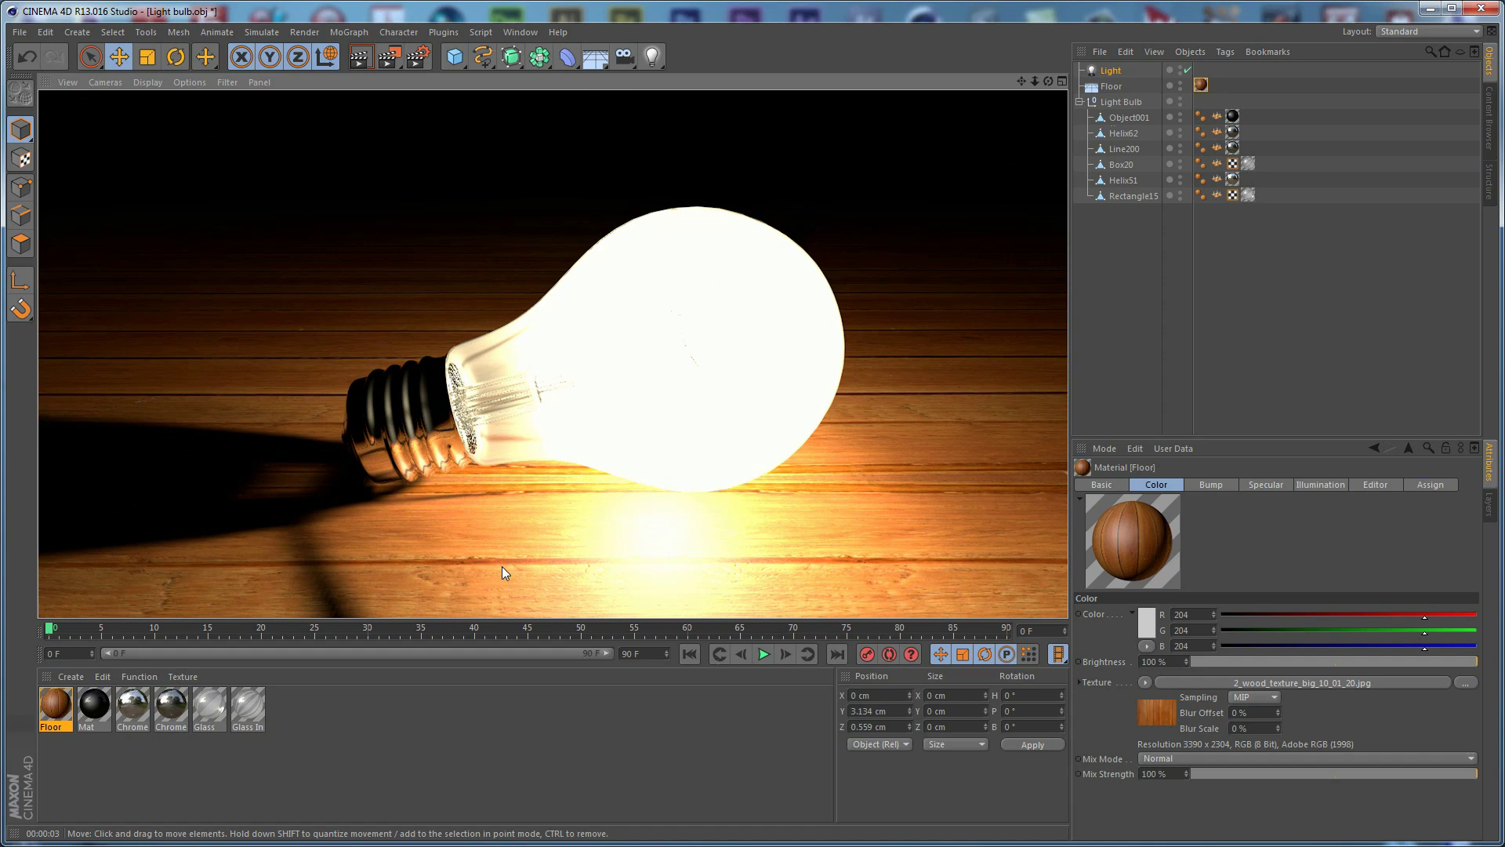
- Orbit slightly around the bulb and render the view with Ctrl+R
{"action": "mouse_move", "coordinate": [601, 533]}
{"action": "left_mouse_down", "text": "alt"}
{"action": "mouse_move", "coordinate": [672, 547]}
{"action": "mouse_move", "coordinate": [656, 555]}
{"action": "left_mouse_up", "text": "alt"}
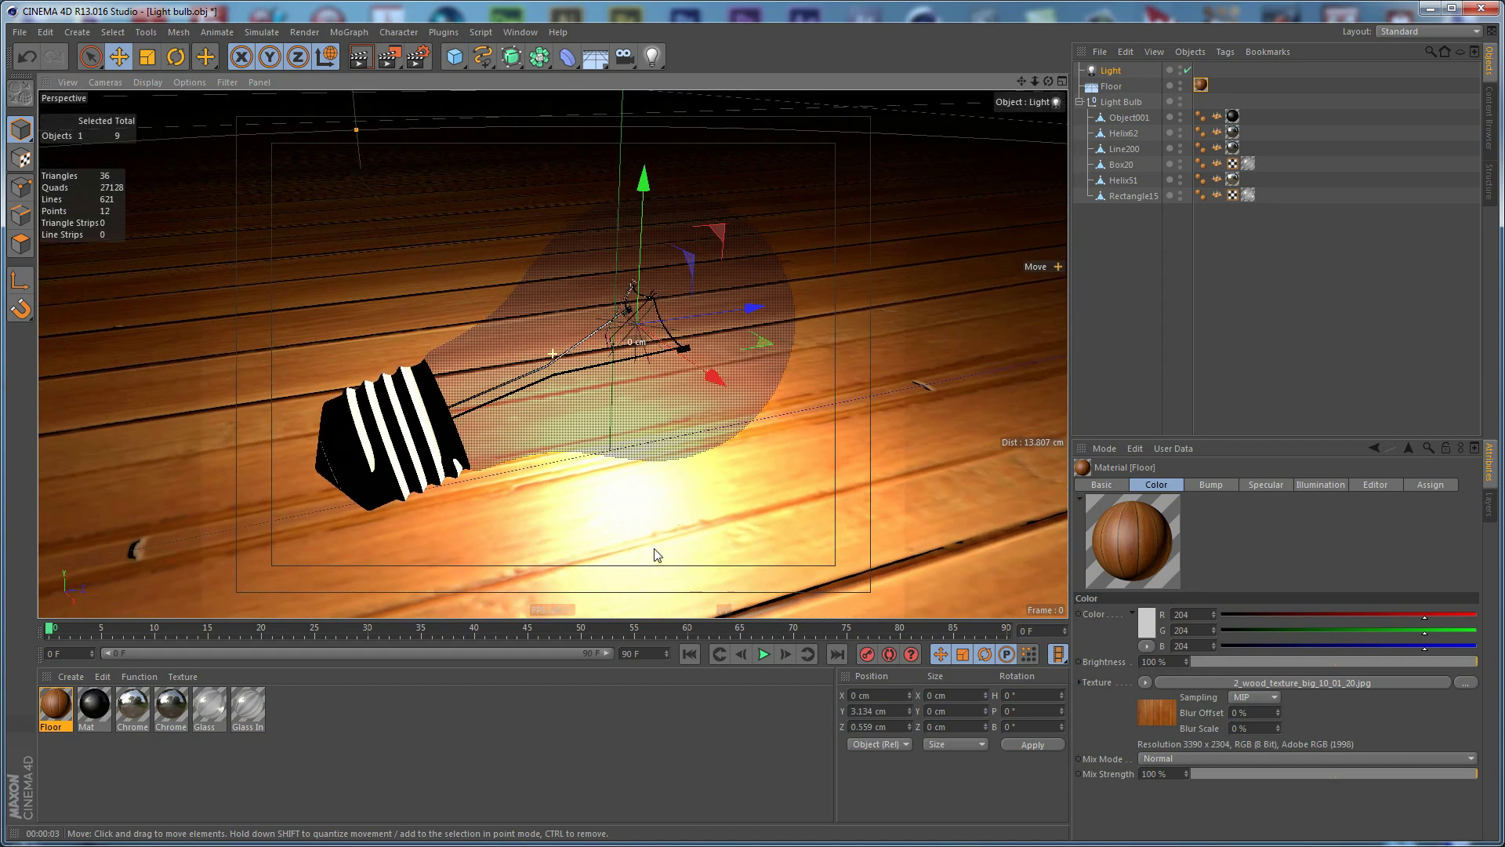
{"action": "key", "text": "ctrl+r"}
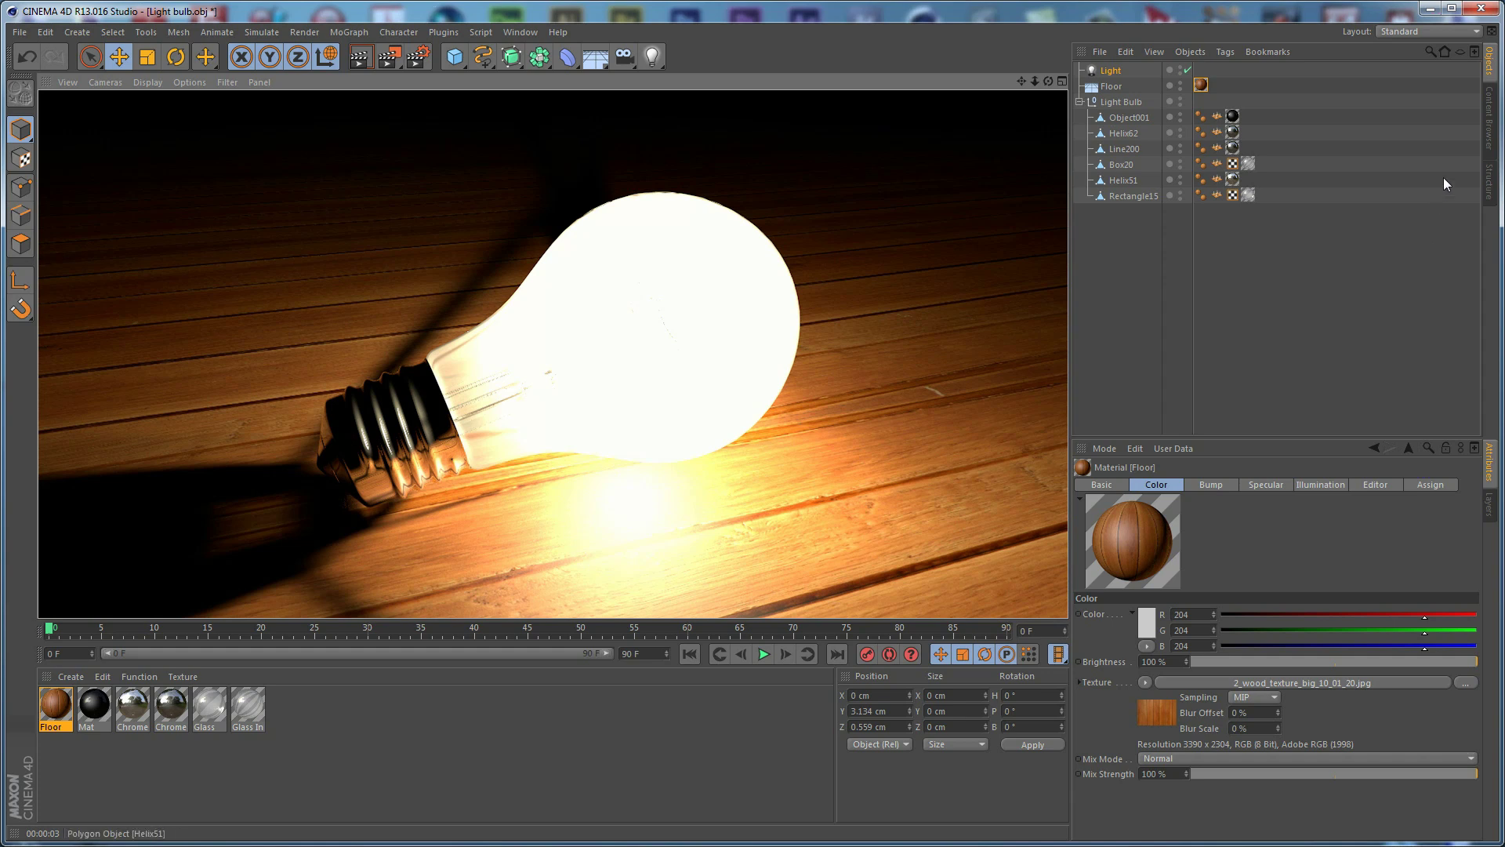
- Add HDRStudioRig.c4d from the Content Browser and set its HDR file to ThreeSoftboxesStudio1.hdr
{"action": "left_click", "coordinate": [1490, 112]}
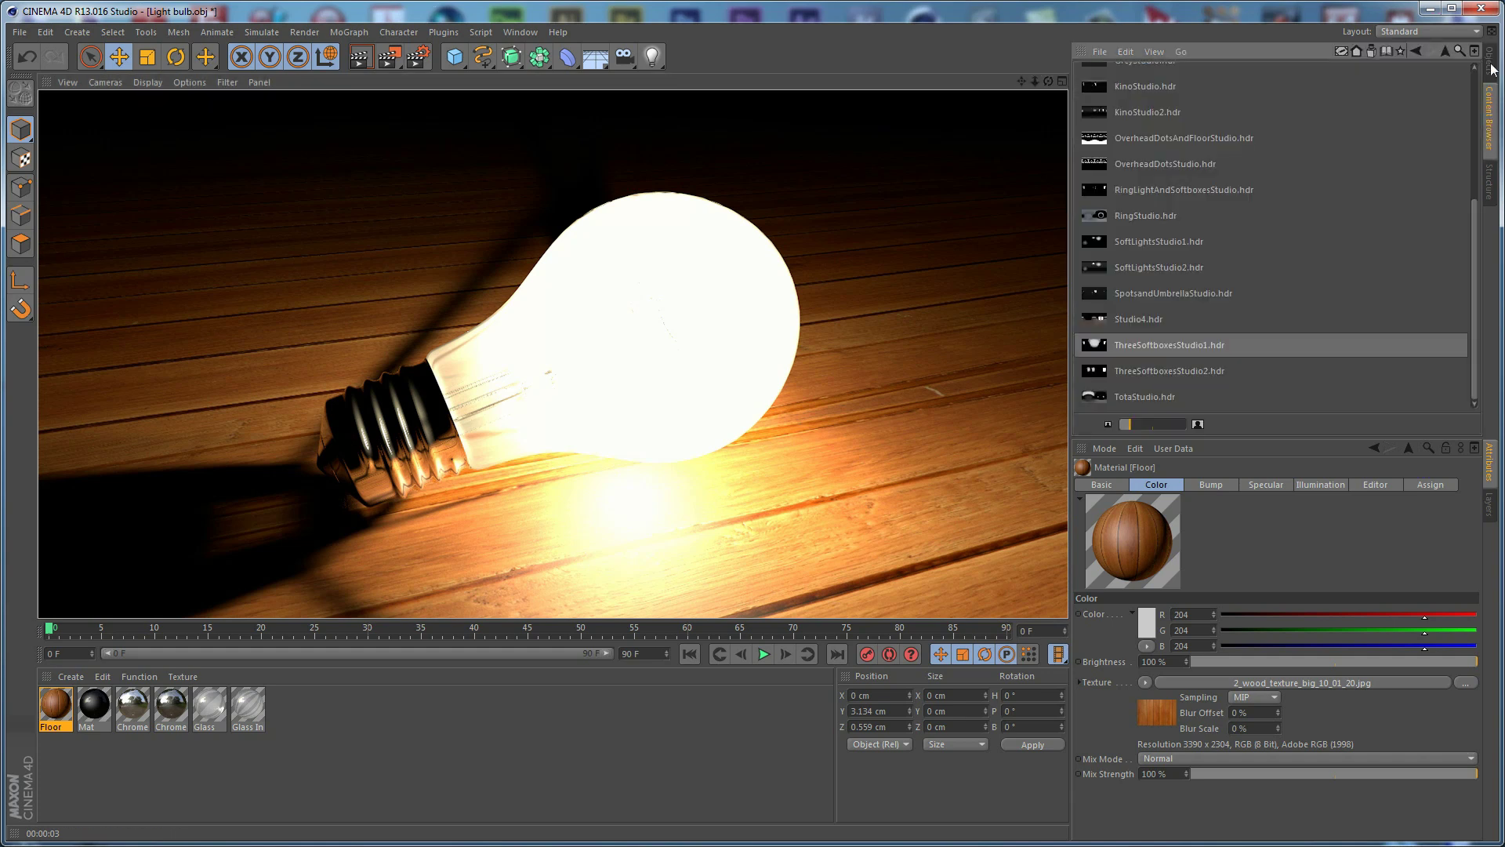
{"action": "left_click", "coordinate": [1444, 50]}
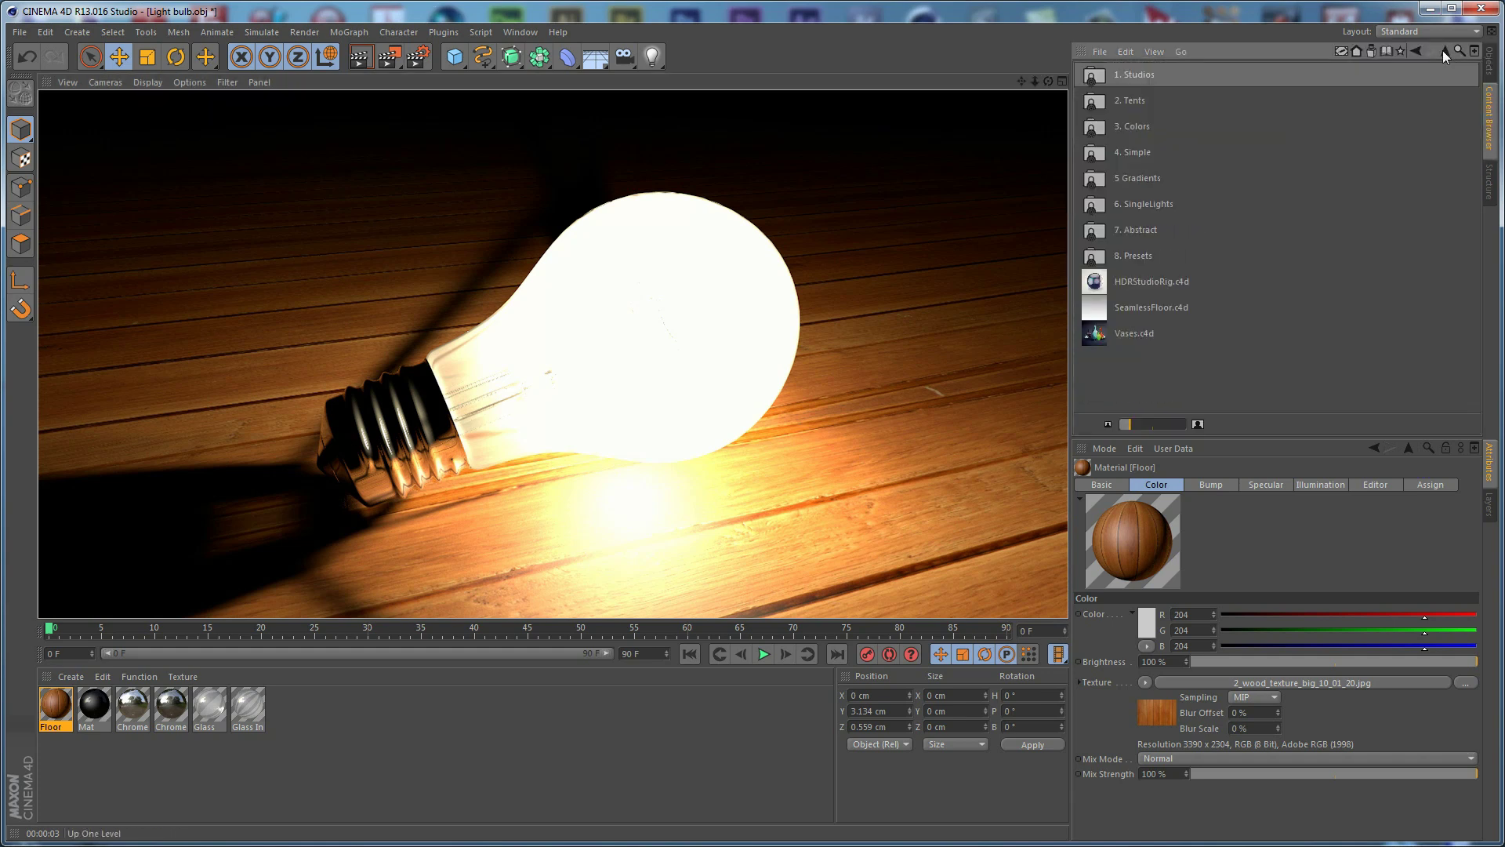
{"action": "double_click", "coordinate": [1157, 281]}
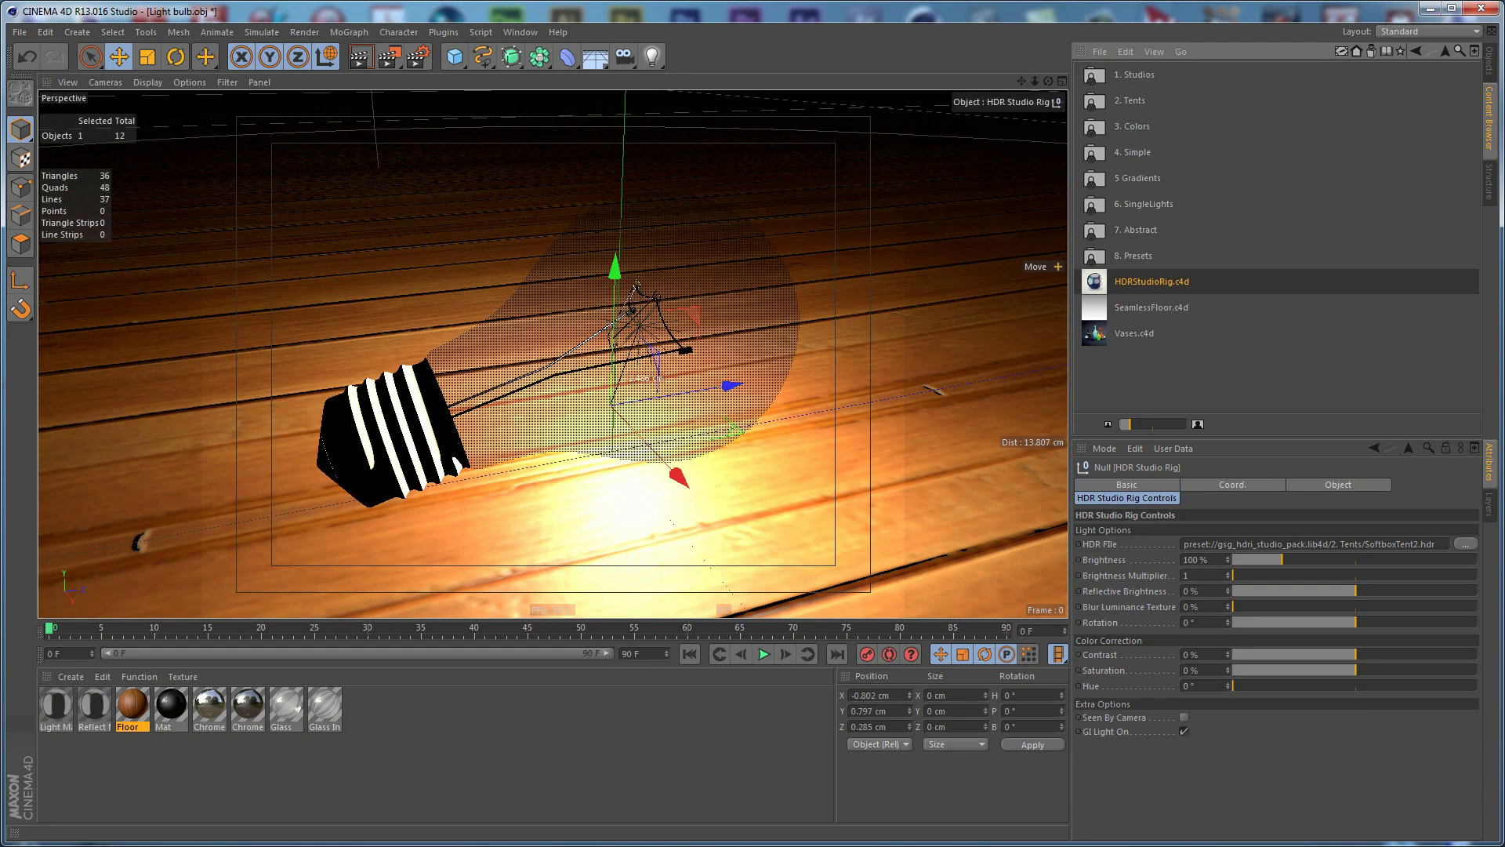
{"action": "double_click", "coordinate": [1135, 76]}
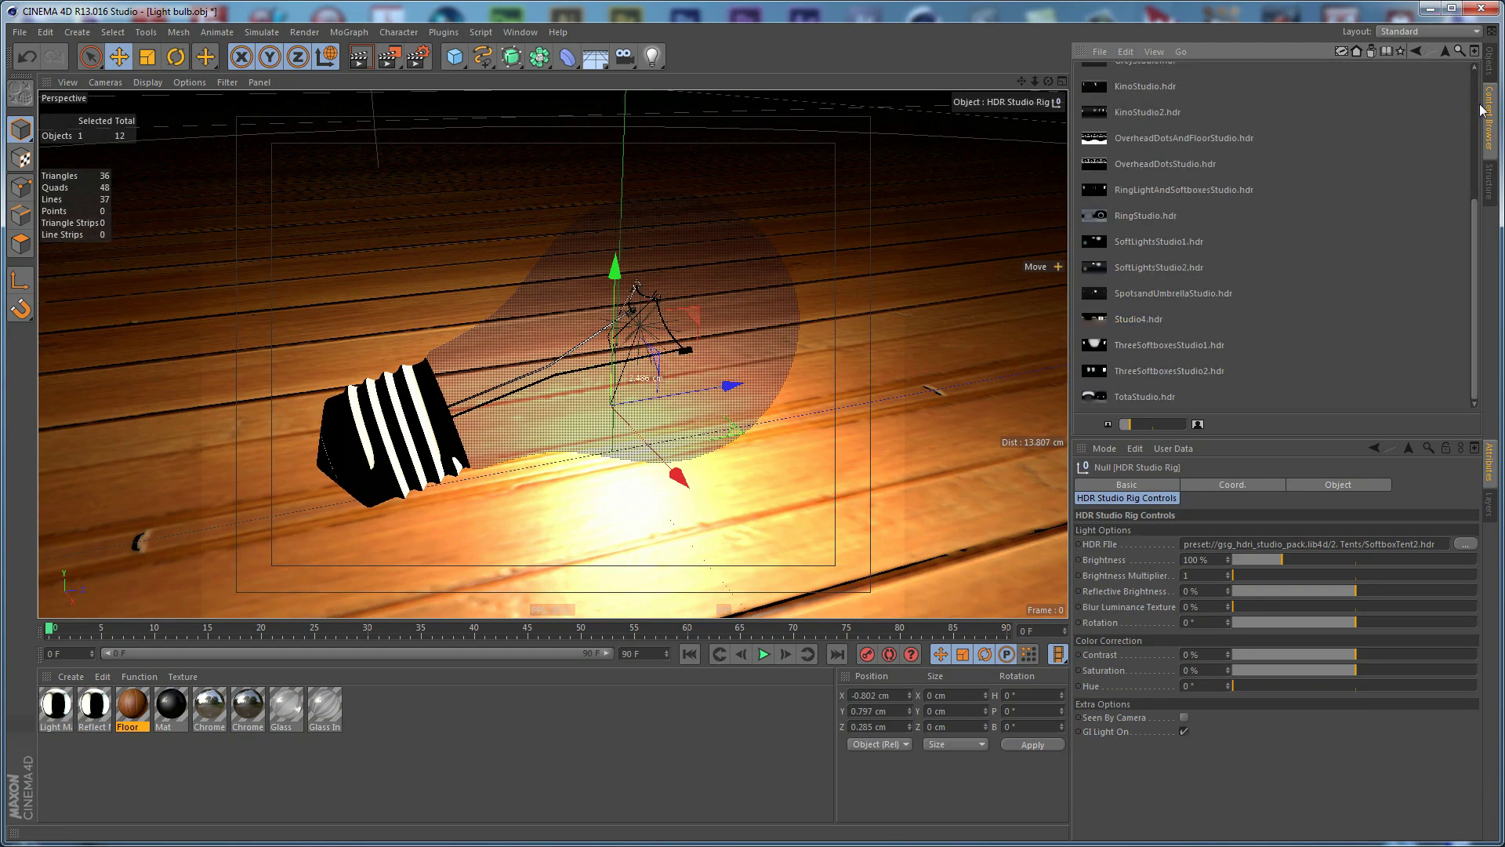
{"action": "scroll", "coordinate": [1187, 303], "scroll_direction": "down", "scroll_amount": 3}
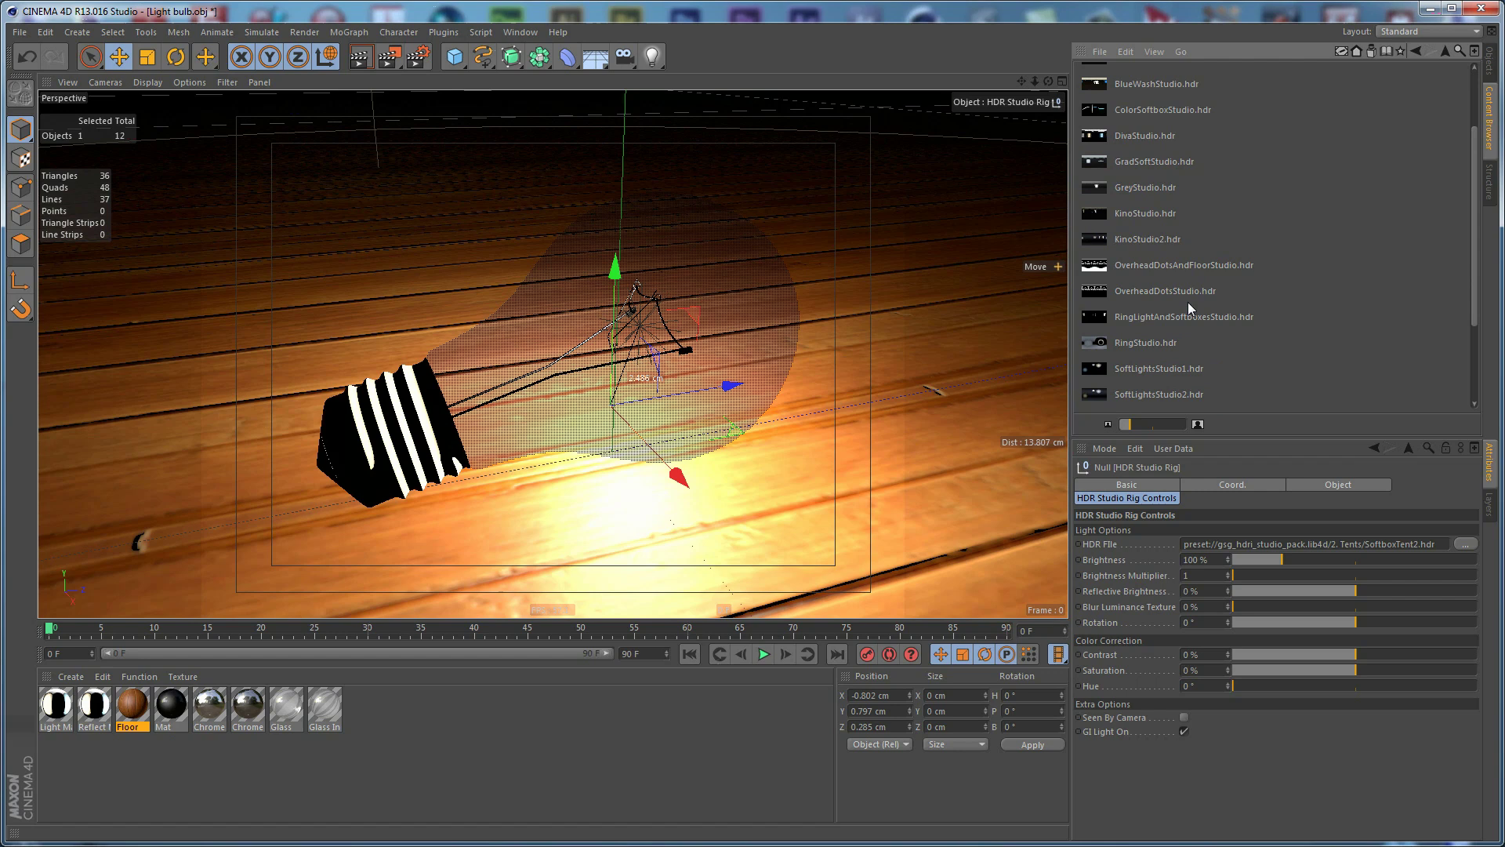
{"action": "left_click_drag", "start_coordinate": [1145, 378], "coordinate": [1368, 542]}
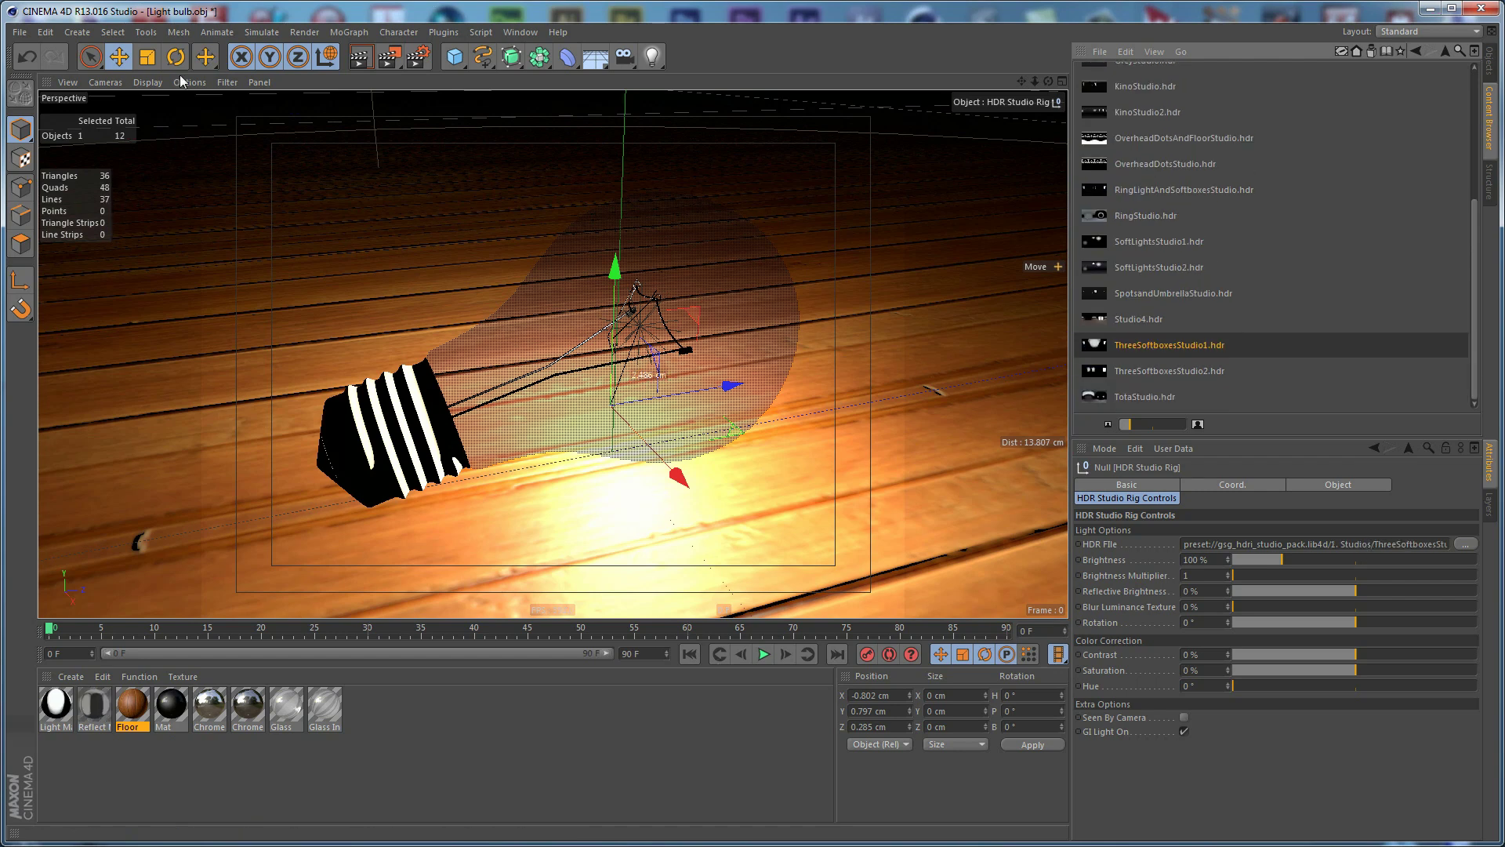
{"action": "left_click", "coordinate": [389, 57]}
- Render a region of the view, adjusting it to frame the bulb's base
{"action": "left_click", "coordinate": [454, 73]}
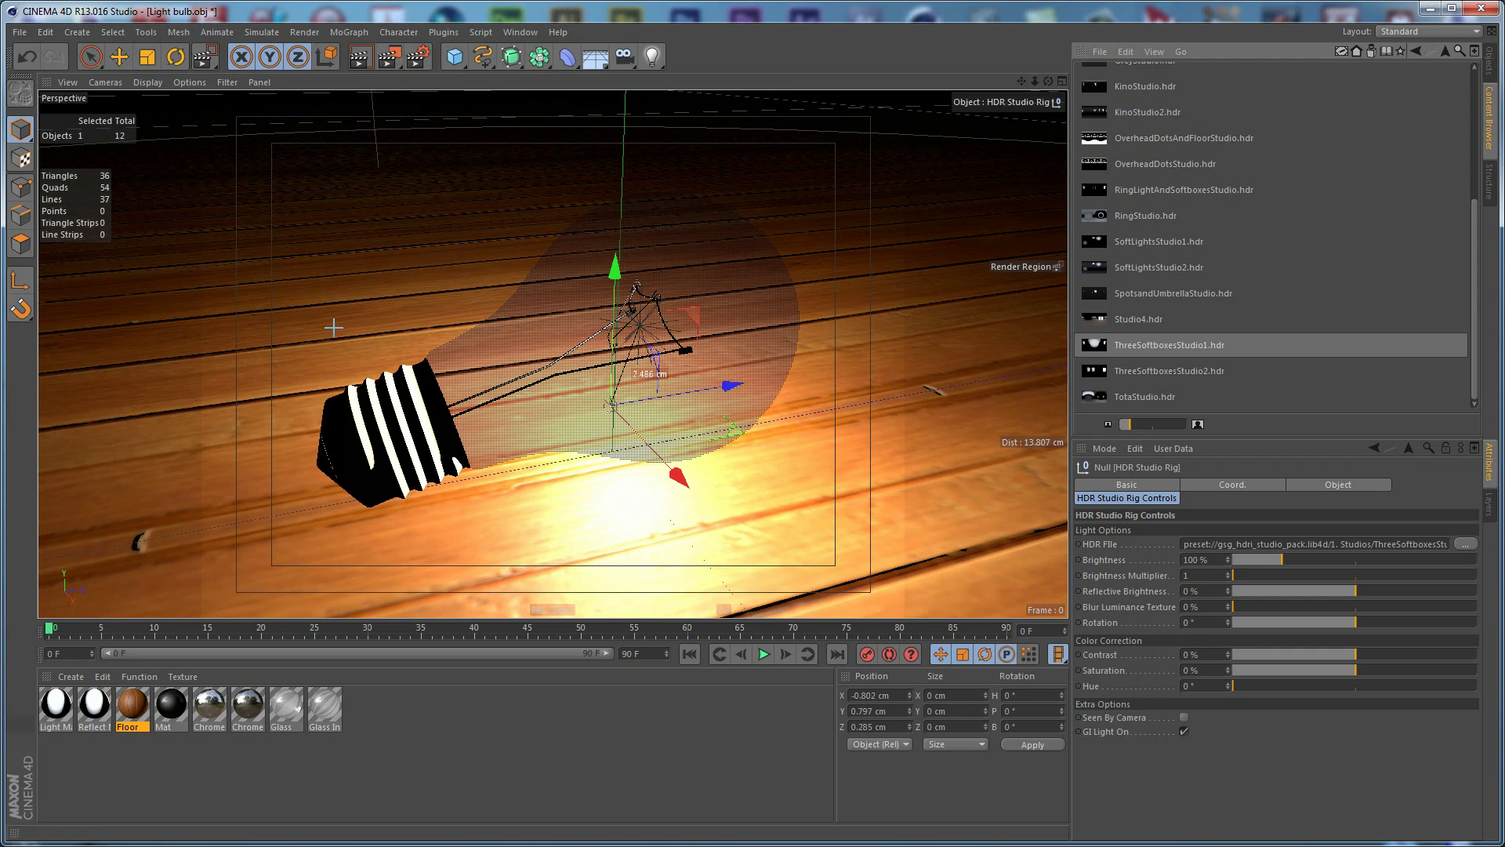
{"action": "left_click_drag", "start_coordinate": [286, 320], "coordinate": [502, 549]}
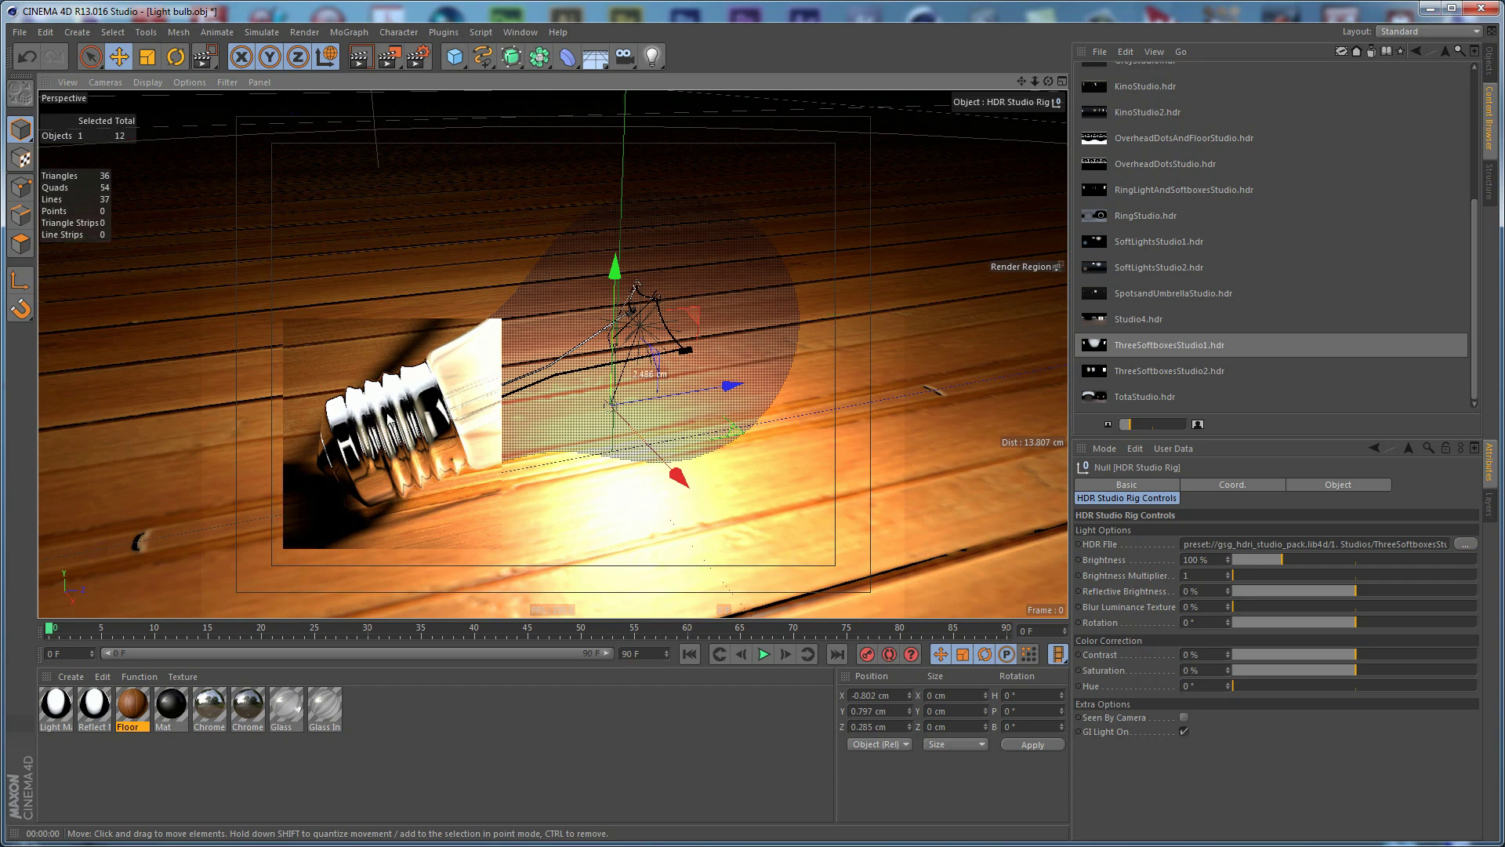
{"action": "left_click_drag", "start_coordinate": [295, 221], "coordinate": [811, 486]}
{"action": "left_click_drag", "start_coordinate": [554, 487], "coordinate": [554, 540]}
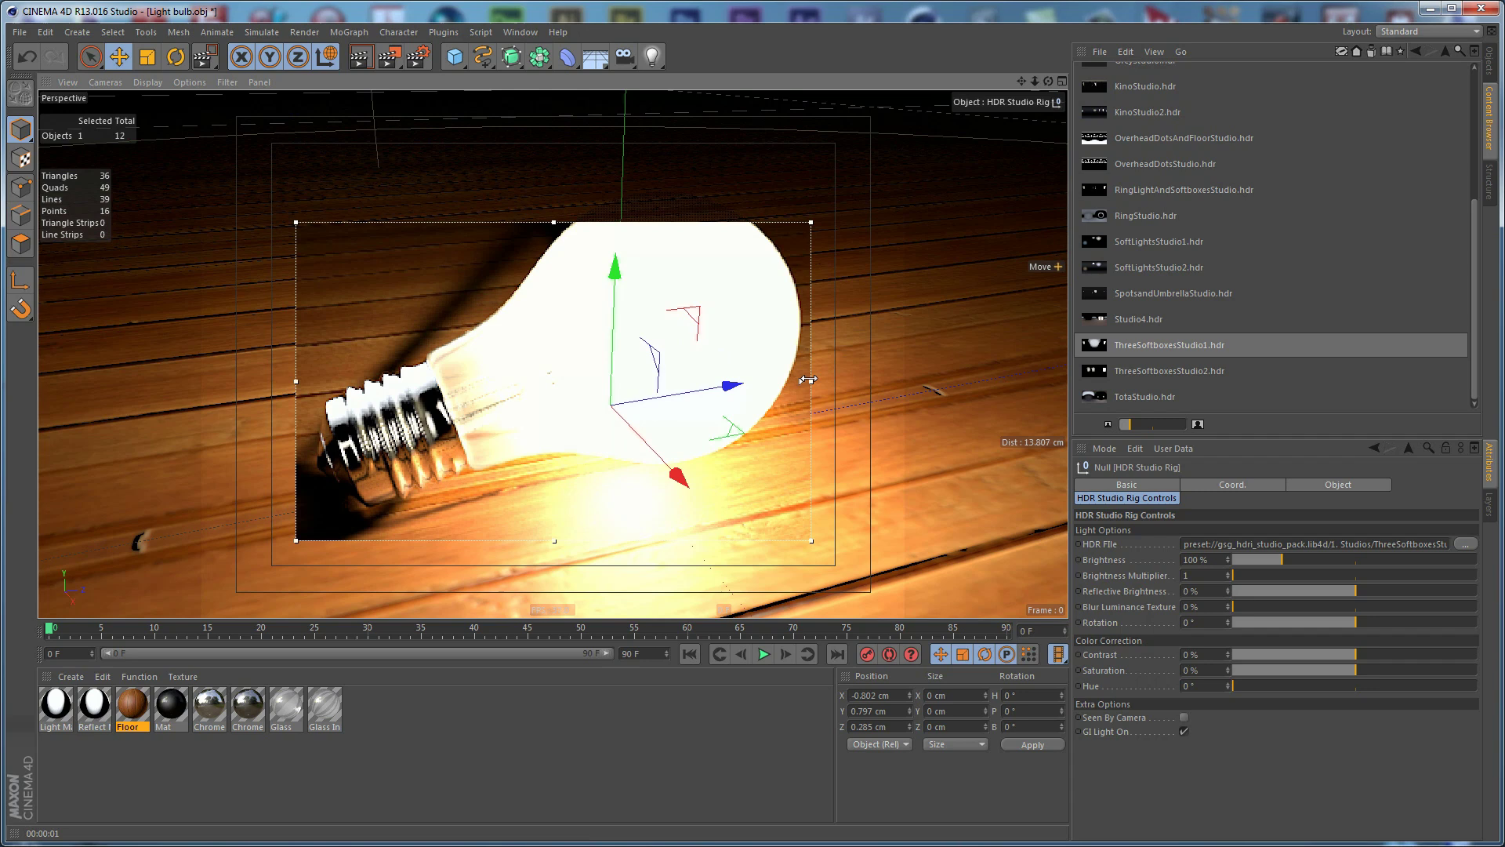
{"action": "left_click_drag", "start_coordinate": [806, 338], "coordinate": [514, 397]}
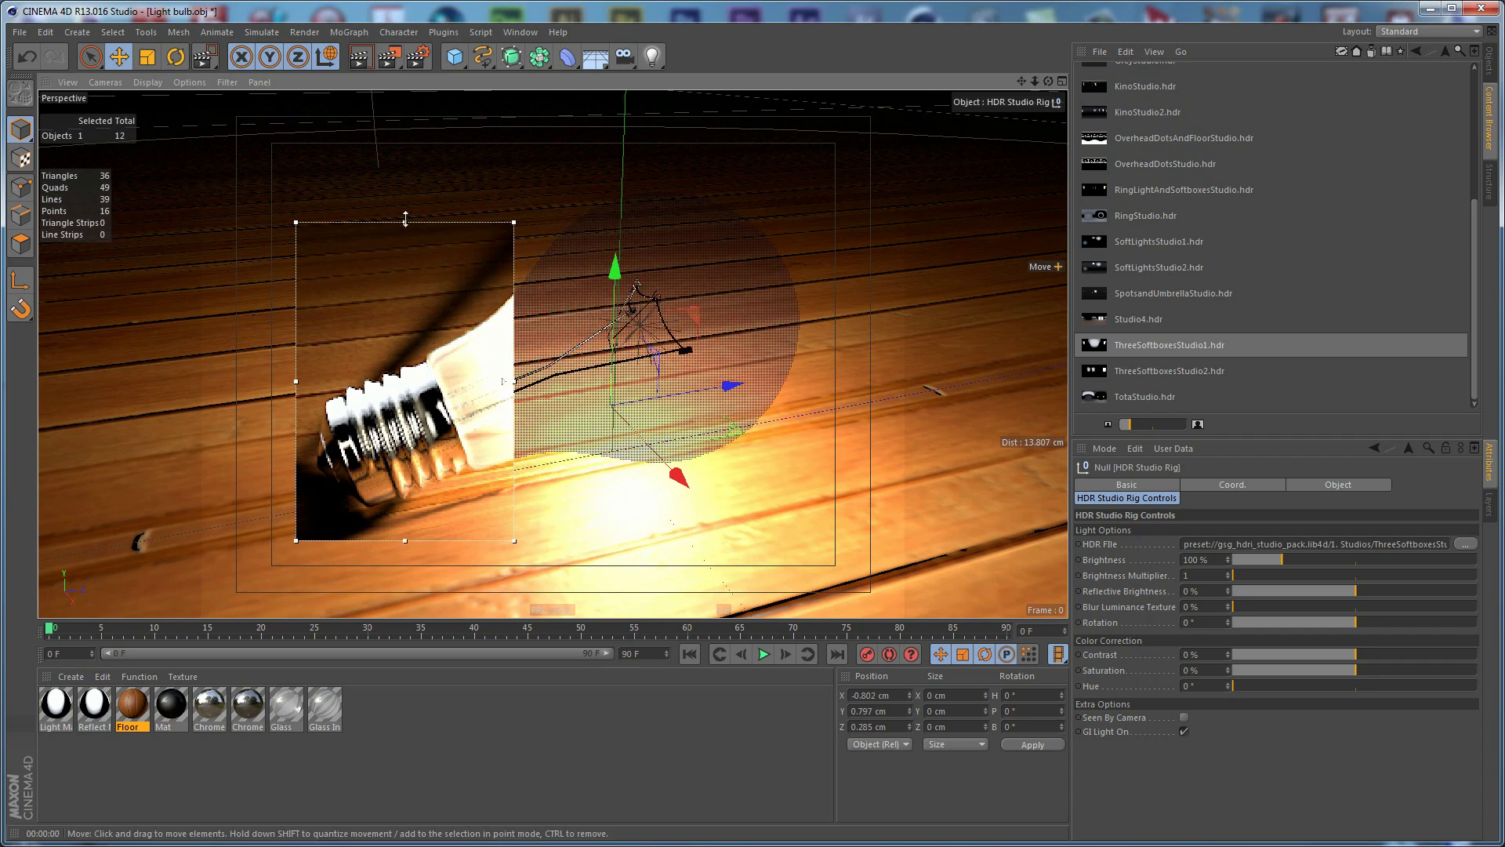
{"action": "left_click_drag", "start_coordinate": [404, 223], "coordinate": [401, 318]}
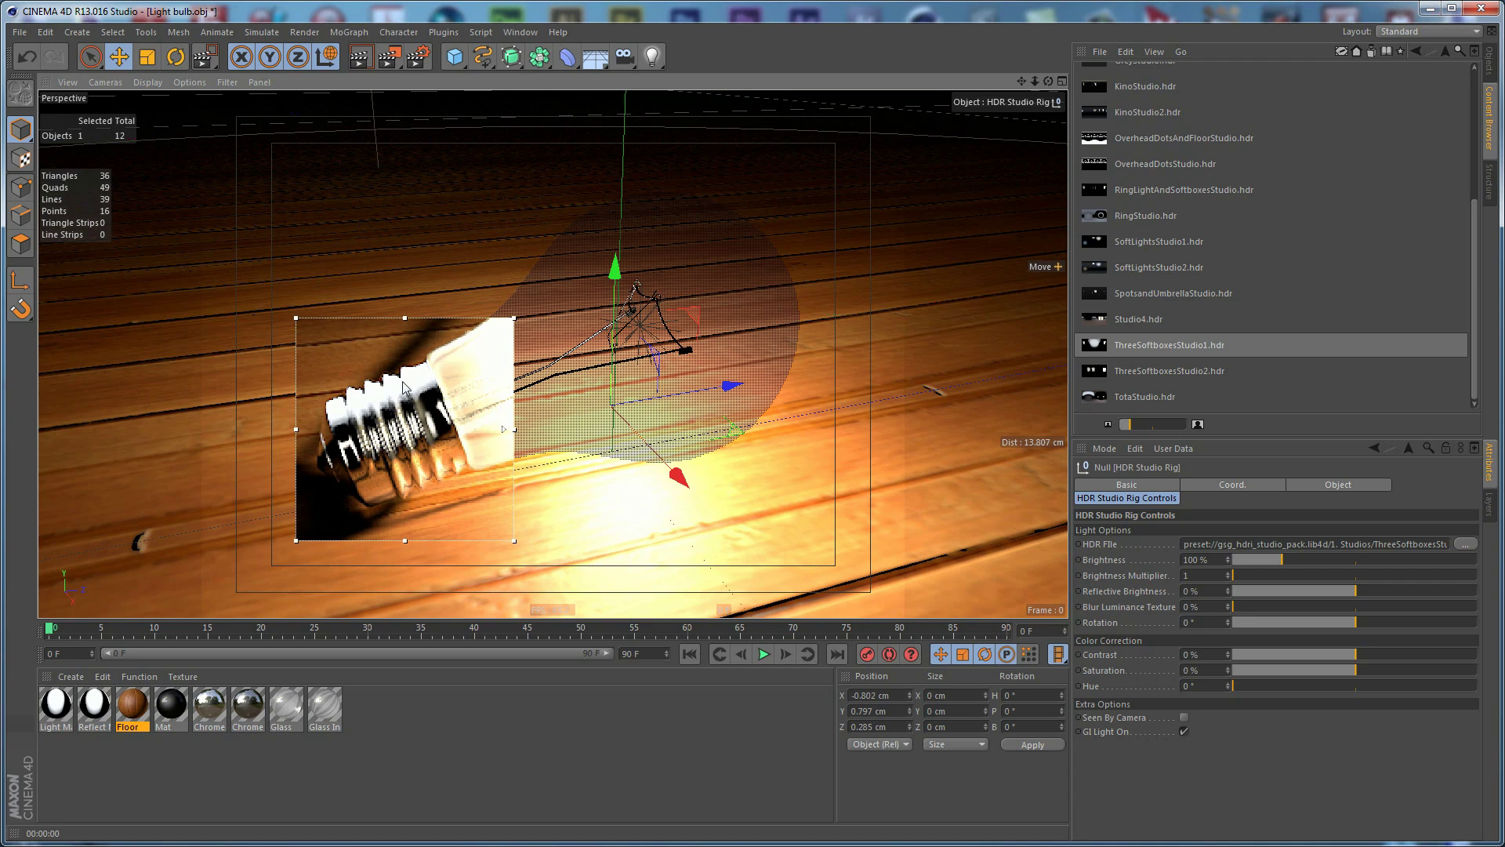
- Try HDR rig rotations of 140°, 0°, 45° and 90°, settling on 15°
{"action": "left_click", "coordinate": [1199, 624]}
{"action": "type", "text": "140"}
{"action": "key", "text": "Return"}
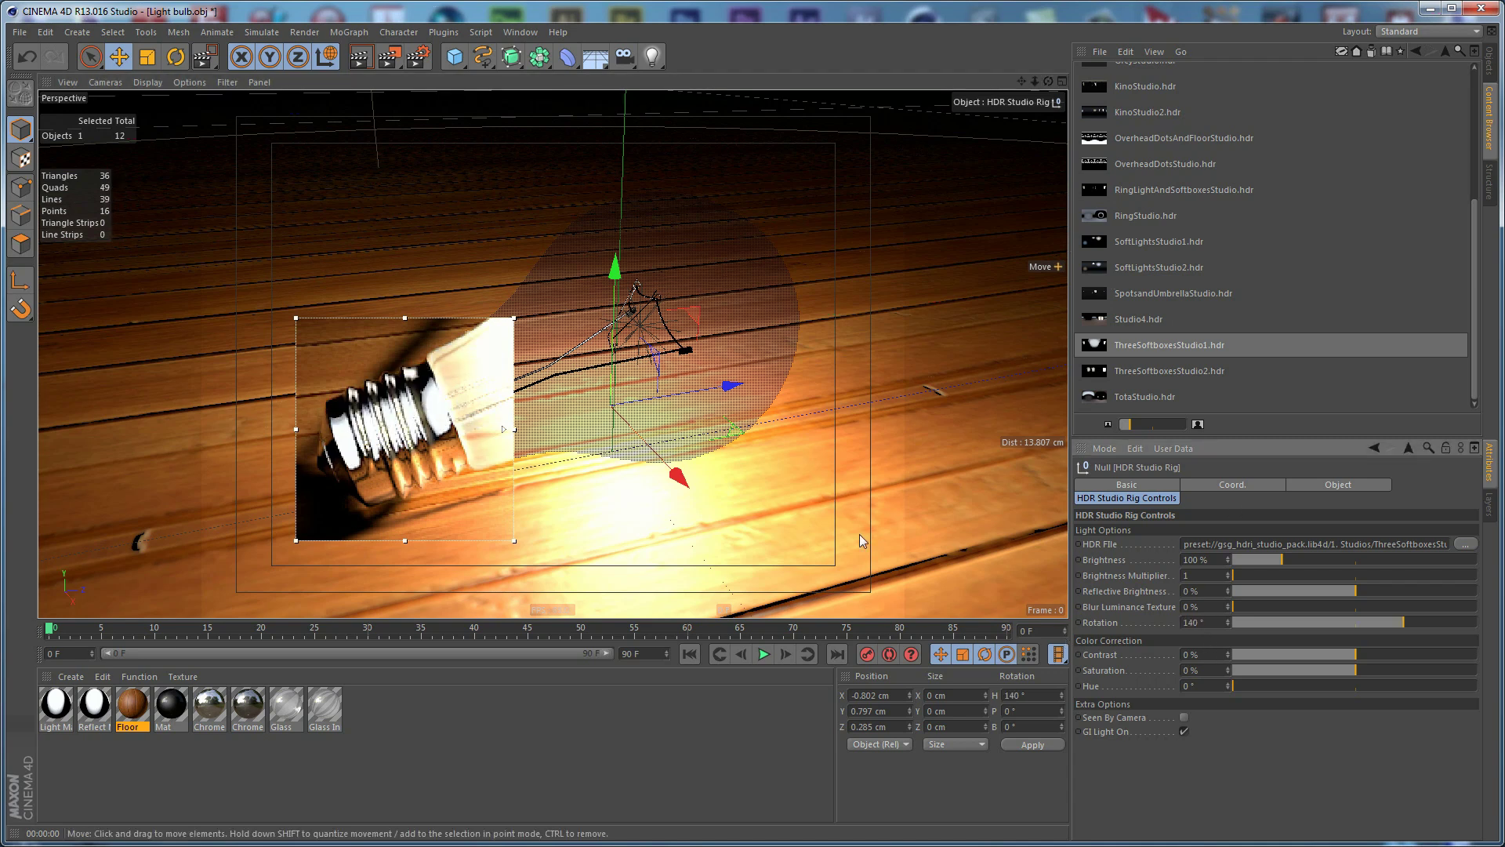
{"action": "left_click", "coordinate": [1195, 622]}
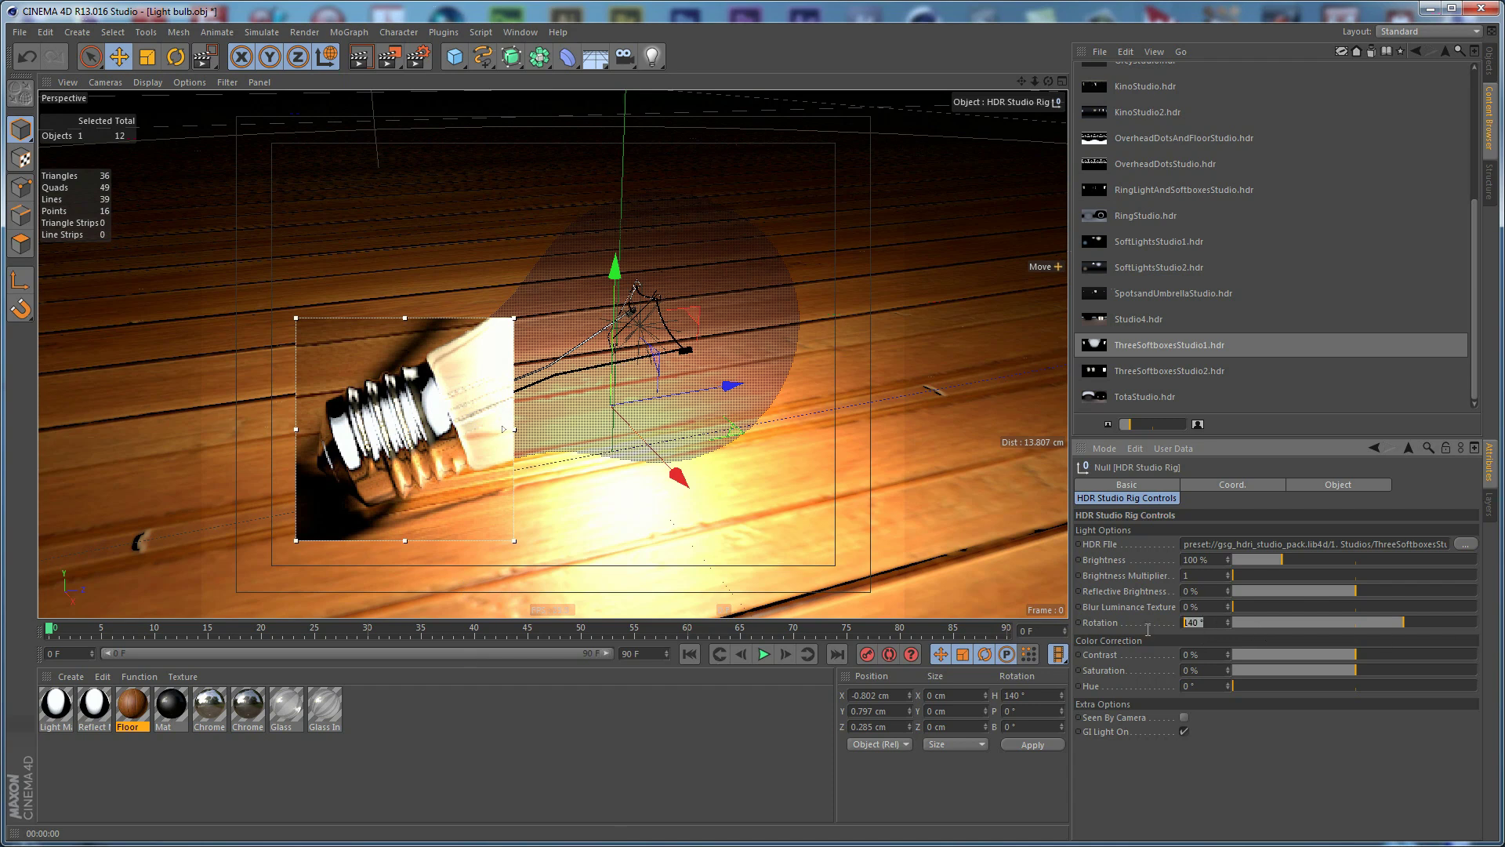
{"action": "type", "text": "0"}
{"action": "key", "text": "Return"}
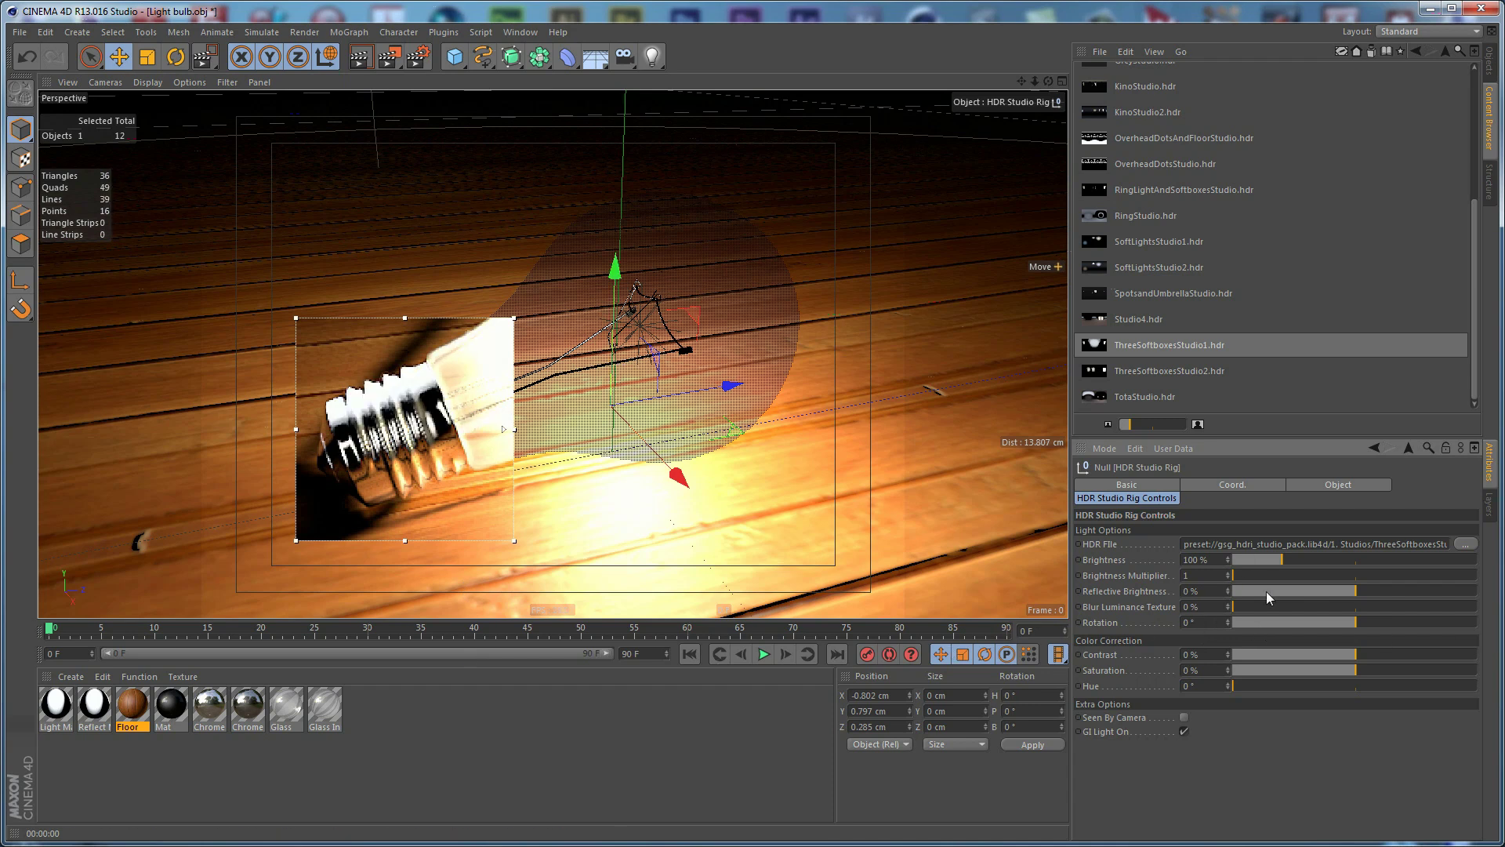
{"action": "type", "text": "45"}
{"action": "key", "text": "Return"}
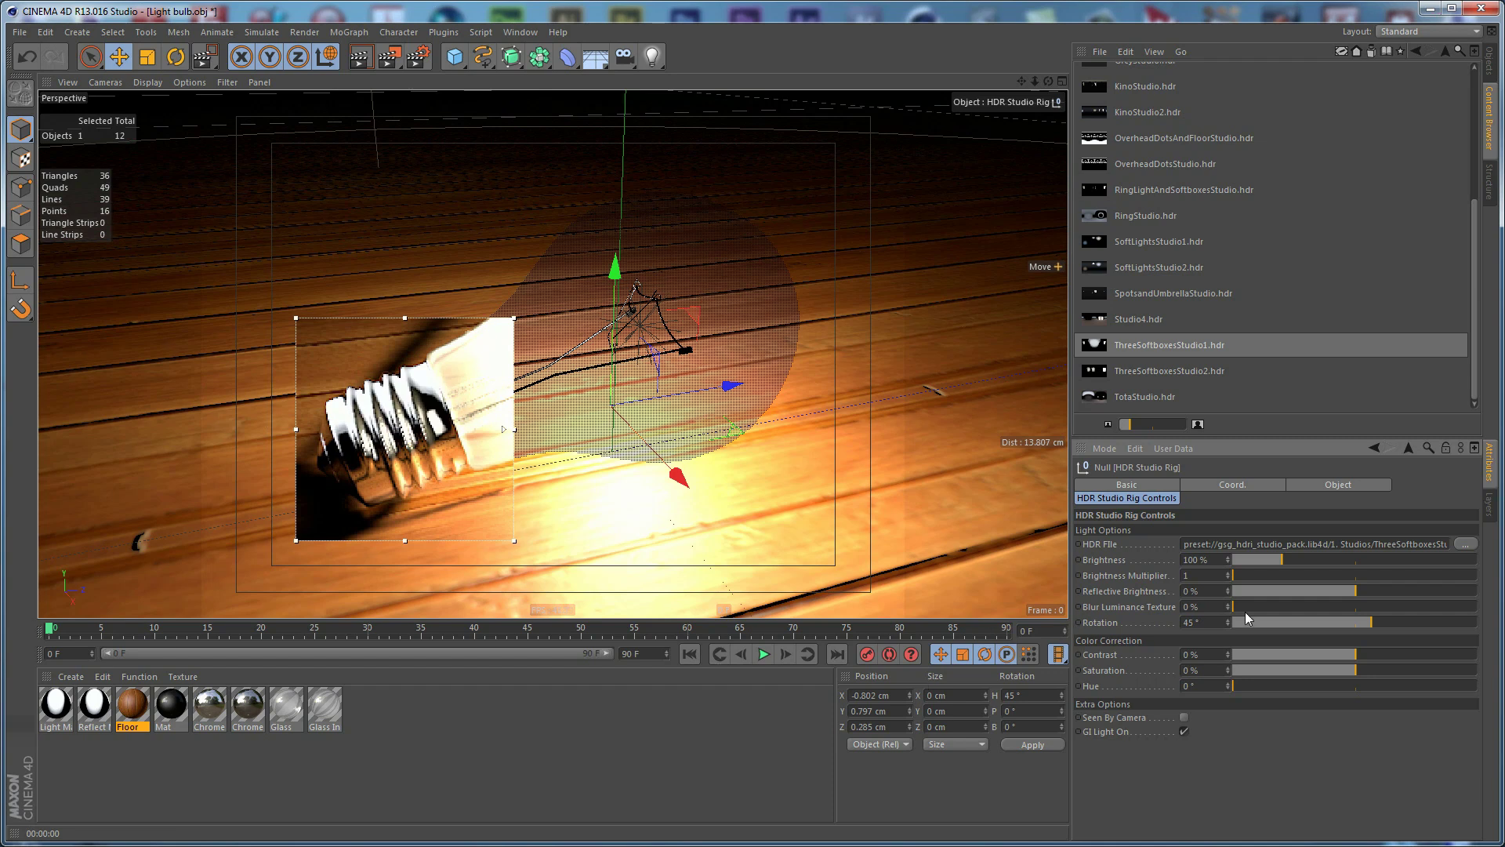
{"action": "left_click", "coordinate": [1207, 622]}
{"action": "type", "text": "90"}
{"action": "key", "text": "Return"}
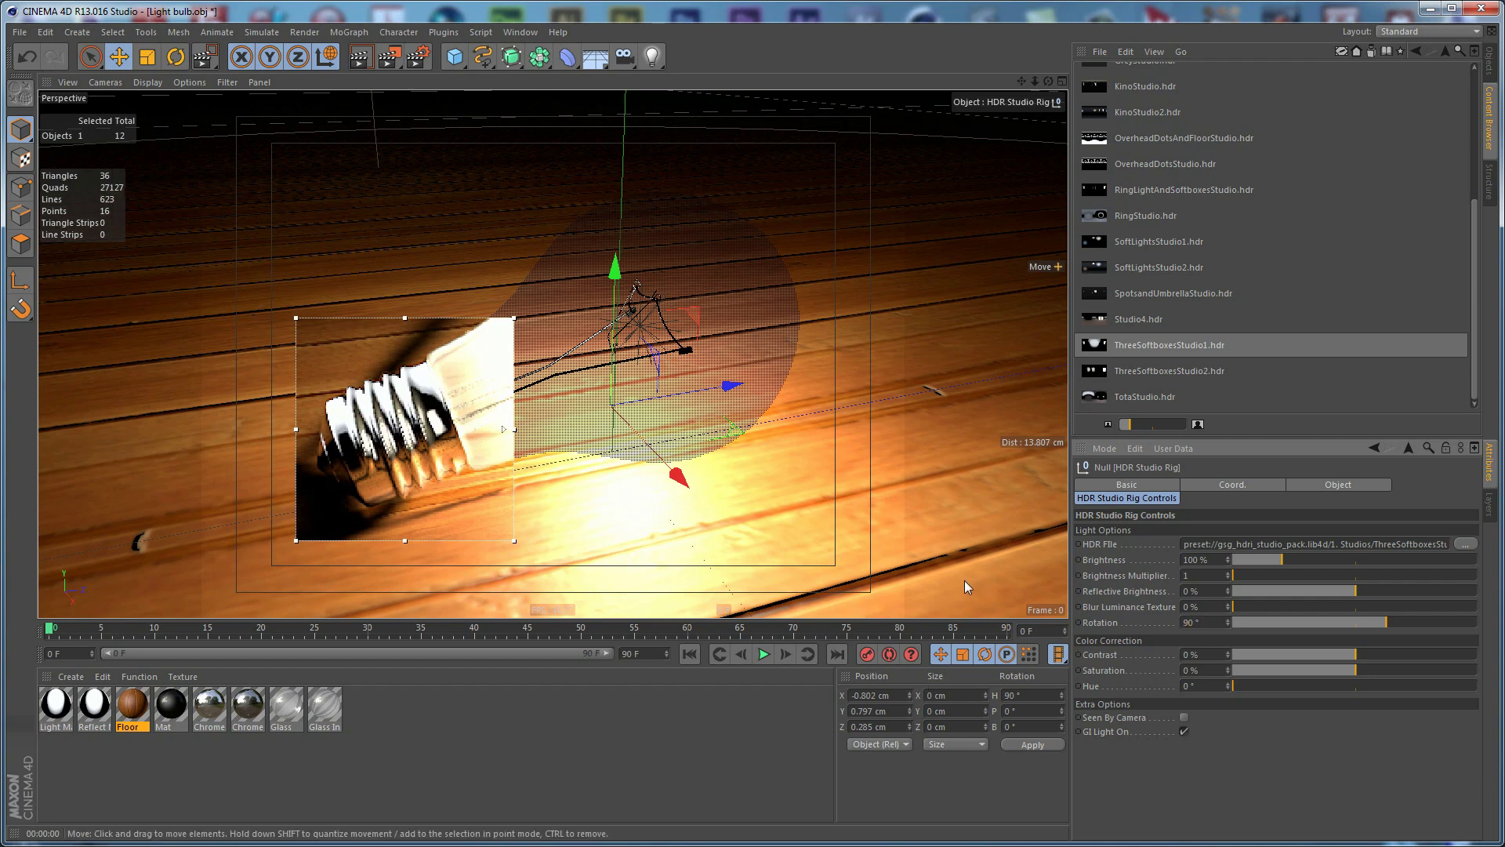
{"action": "left_click", "coordinate": [1190, 622]}
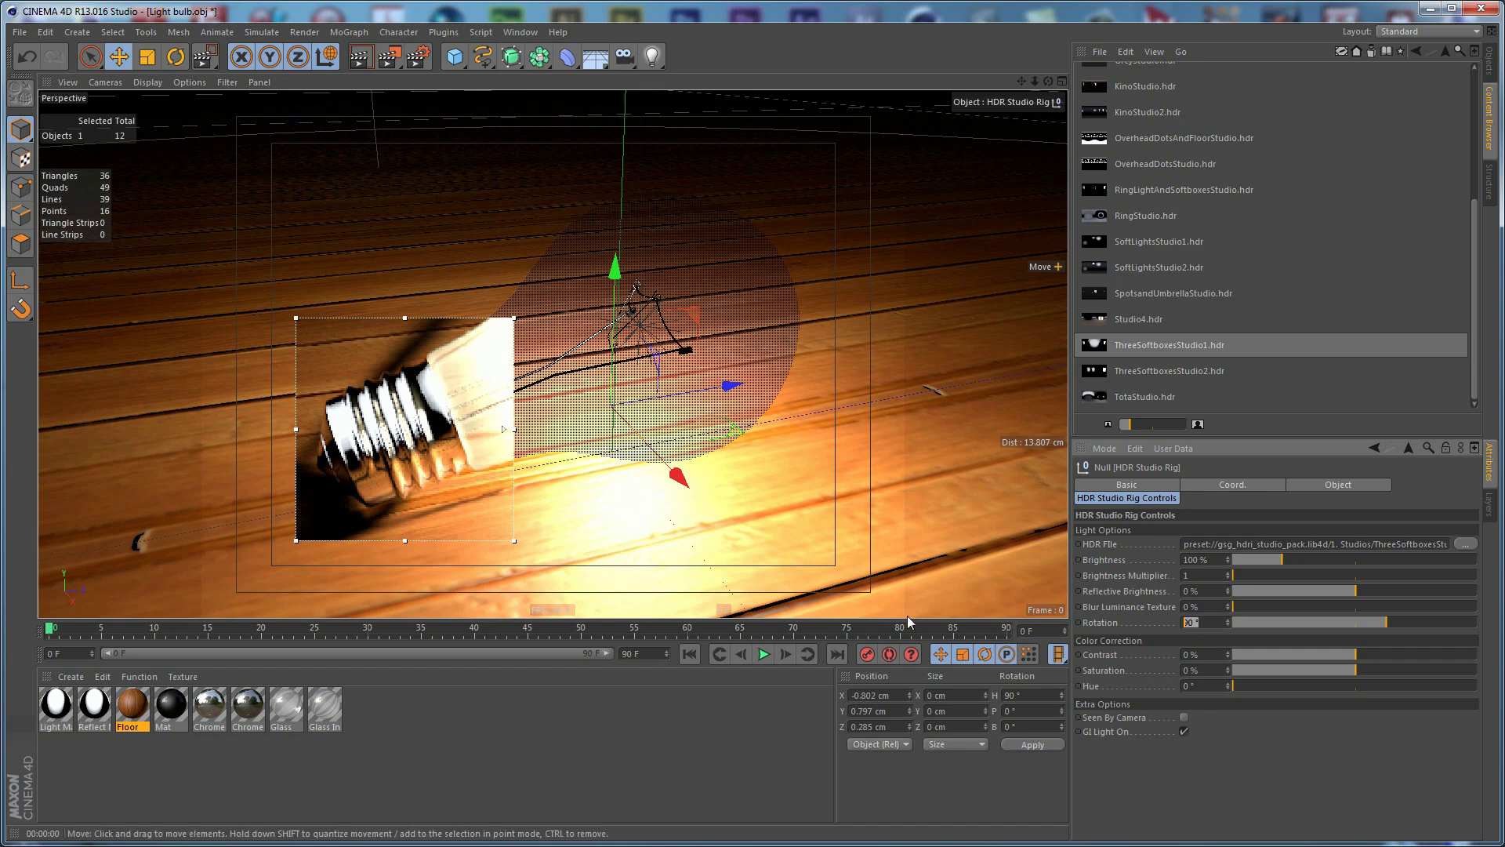
{"action": "type", "text": "15"}
{"action": "key", "text": "Return"}
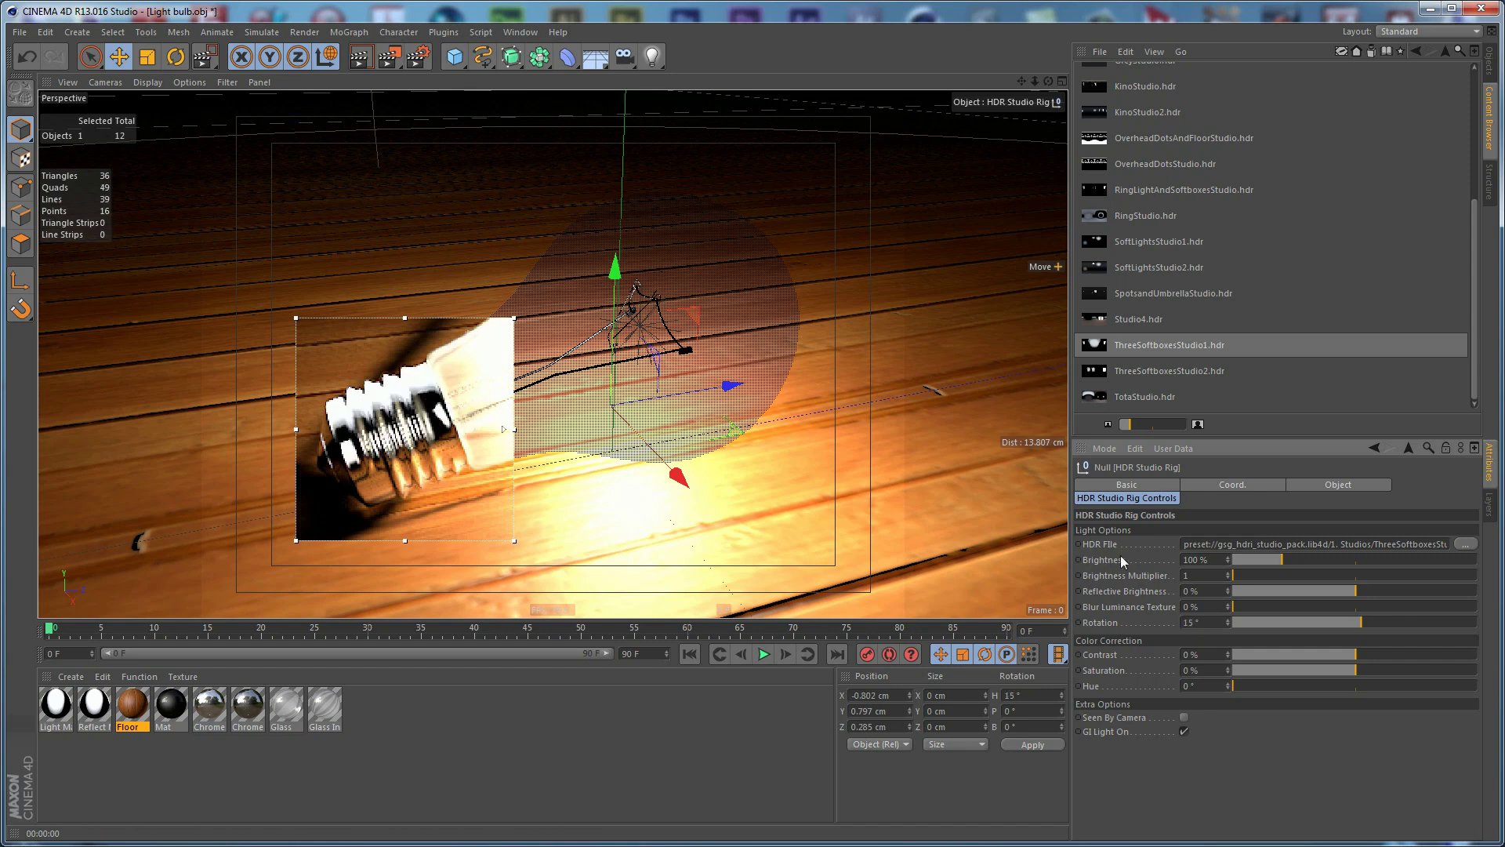
- Set the HDR rig brightness to 40% after trying 20%
{"action": "left_click", "coordinate": [1199, 559]}
{"action": "type", "text": "20"}
{"action": "key", "text": "Return"}
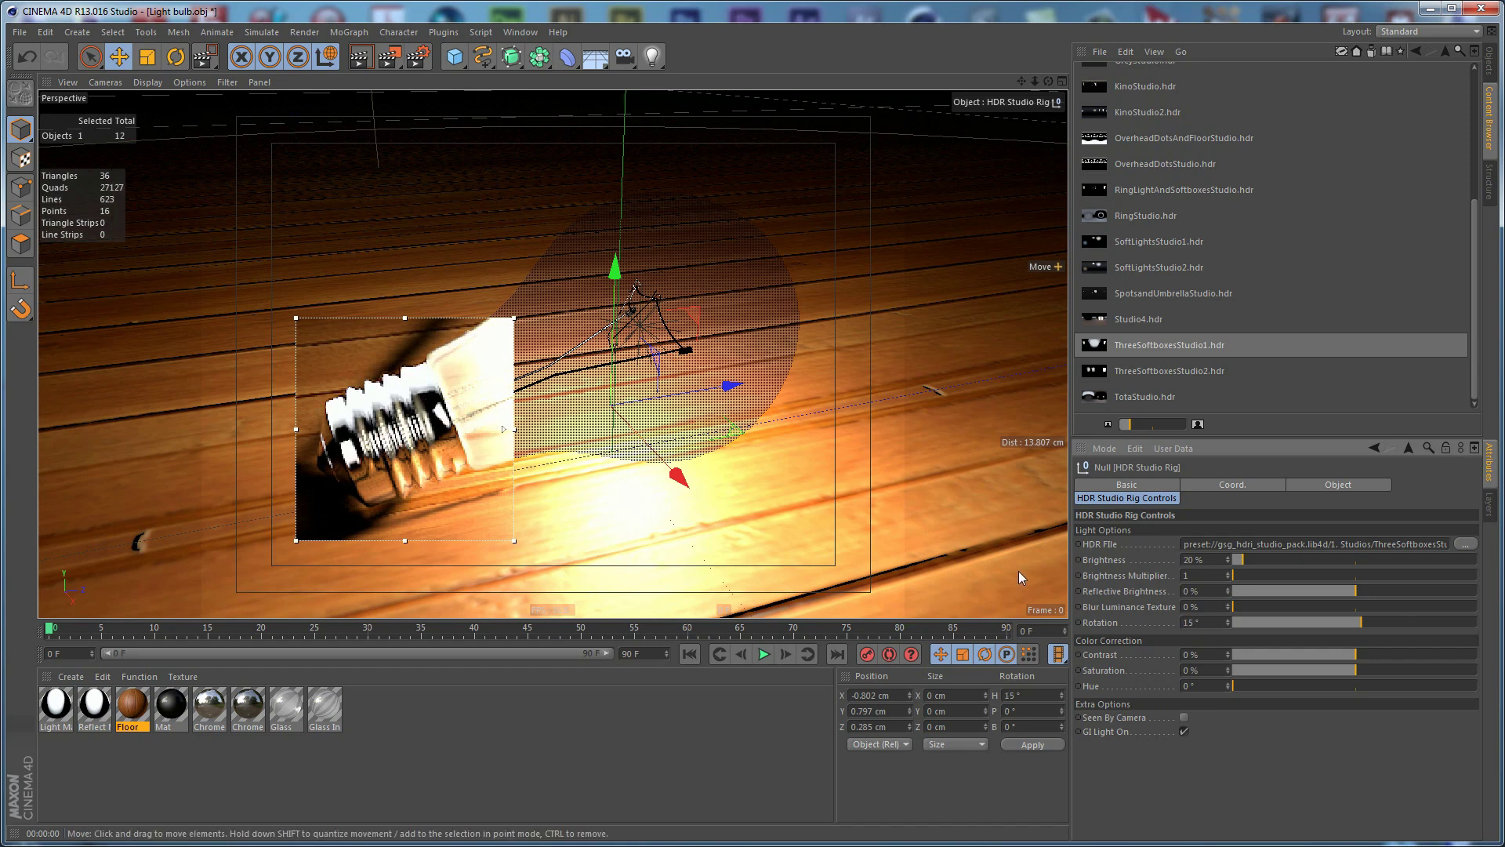
{"action": "left_click", "coordinate": [1214, 560]}
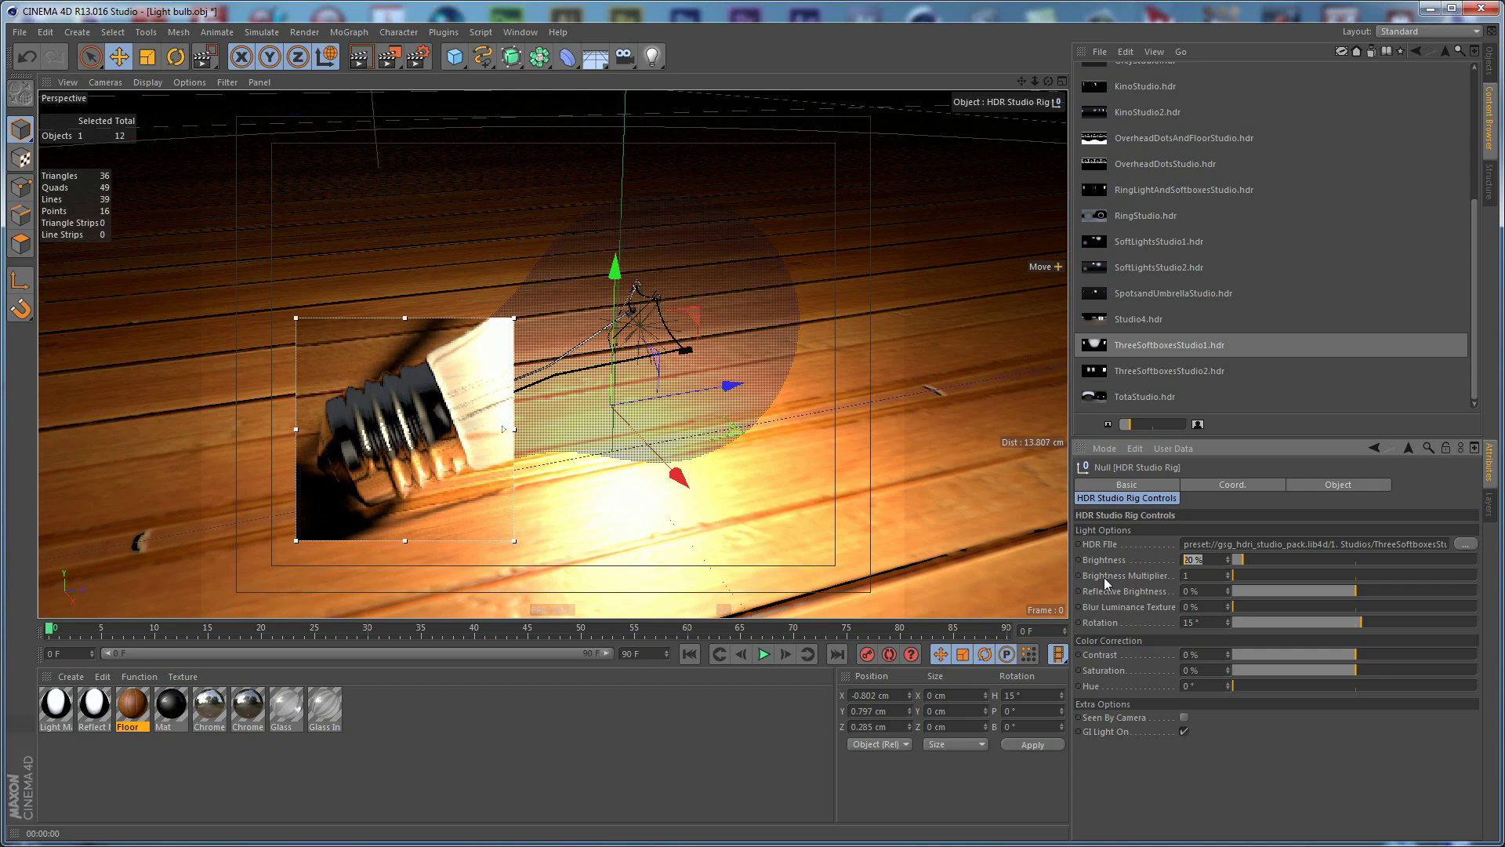
{"action": "type", "text": "40"}
{"action": "key", "text": "Return"}
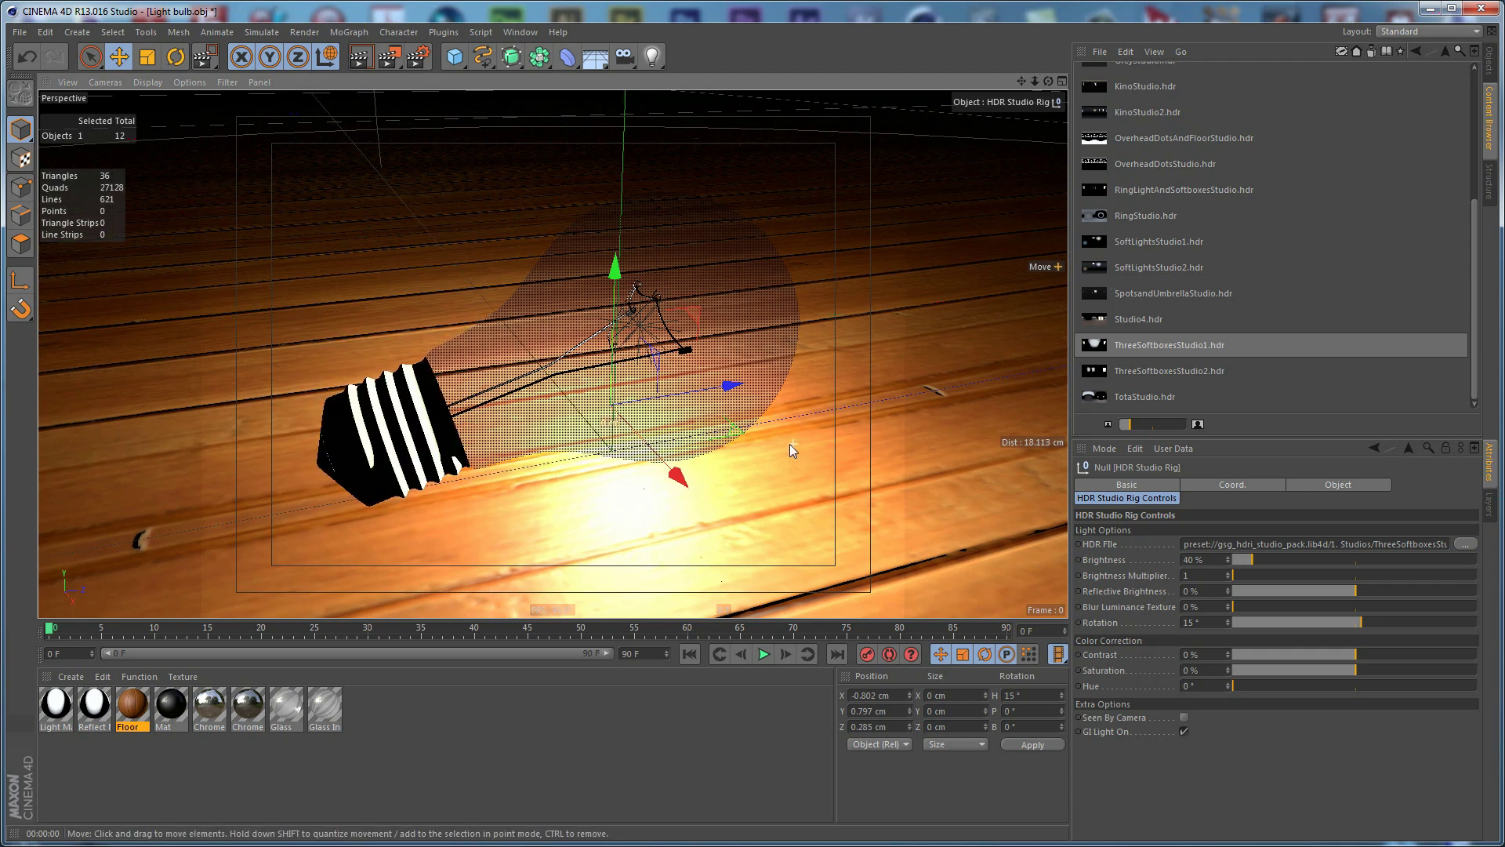
{"action": "middle_click_drag", "start_coordinate": [783, 436], "coordinate": [793, 444], "text": "alt"}
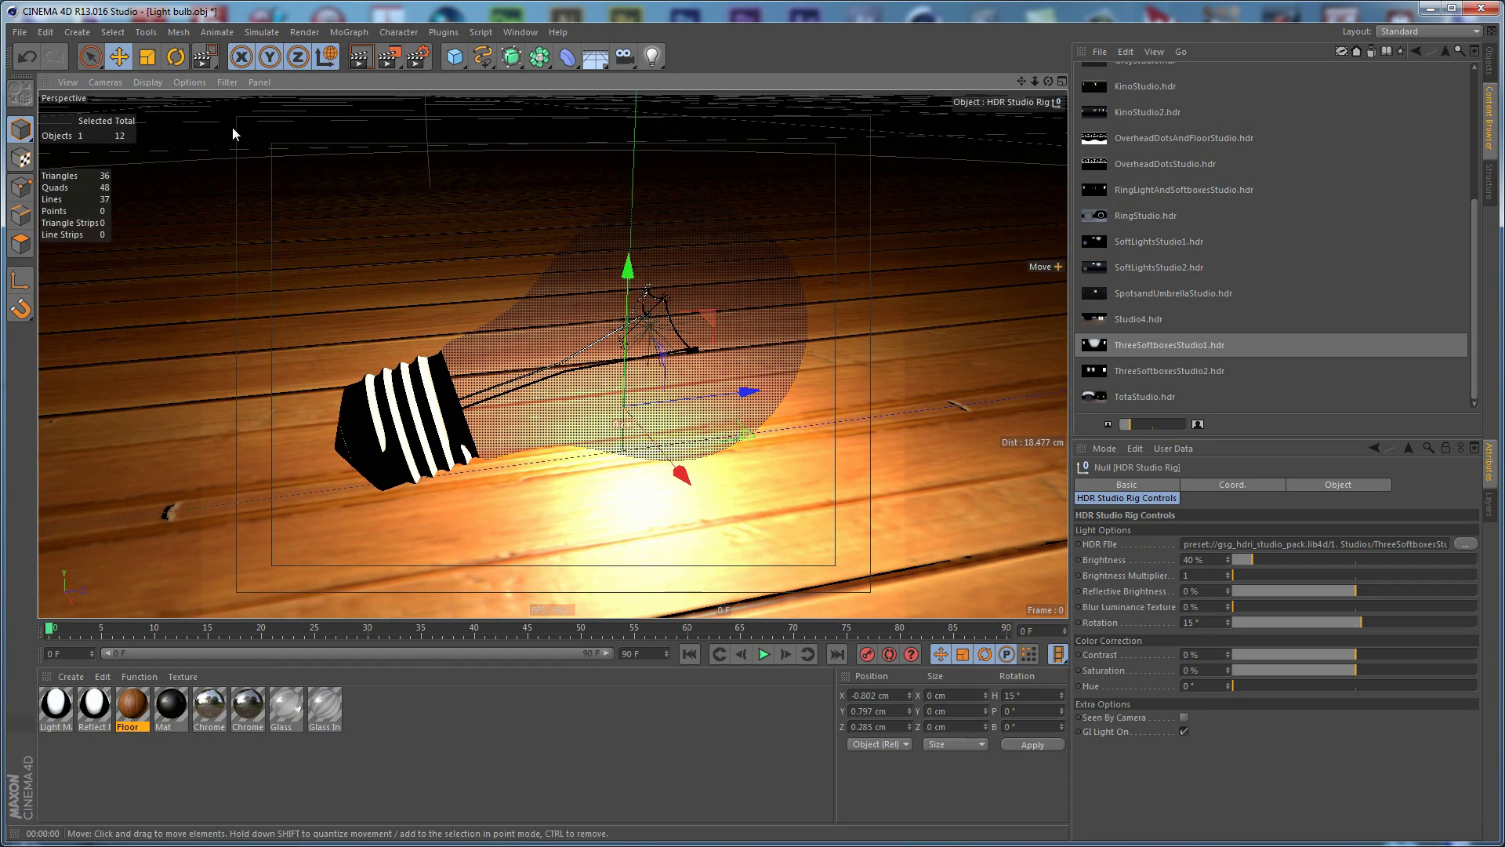
- Set anti-aliasing to Best in the Render Settings
{"action": "key", "text": "ctrl+b"}
{"action": "left_click_drag", "start_coordinate": [1052, 342], "coordinate": [646, 243]}
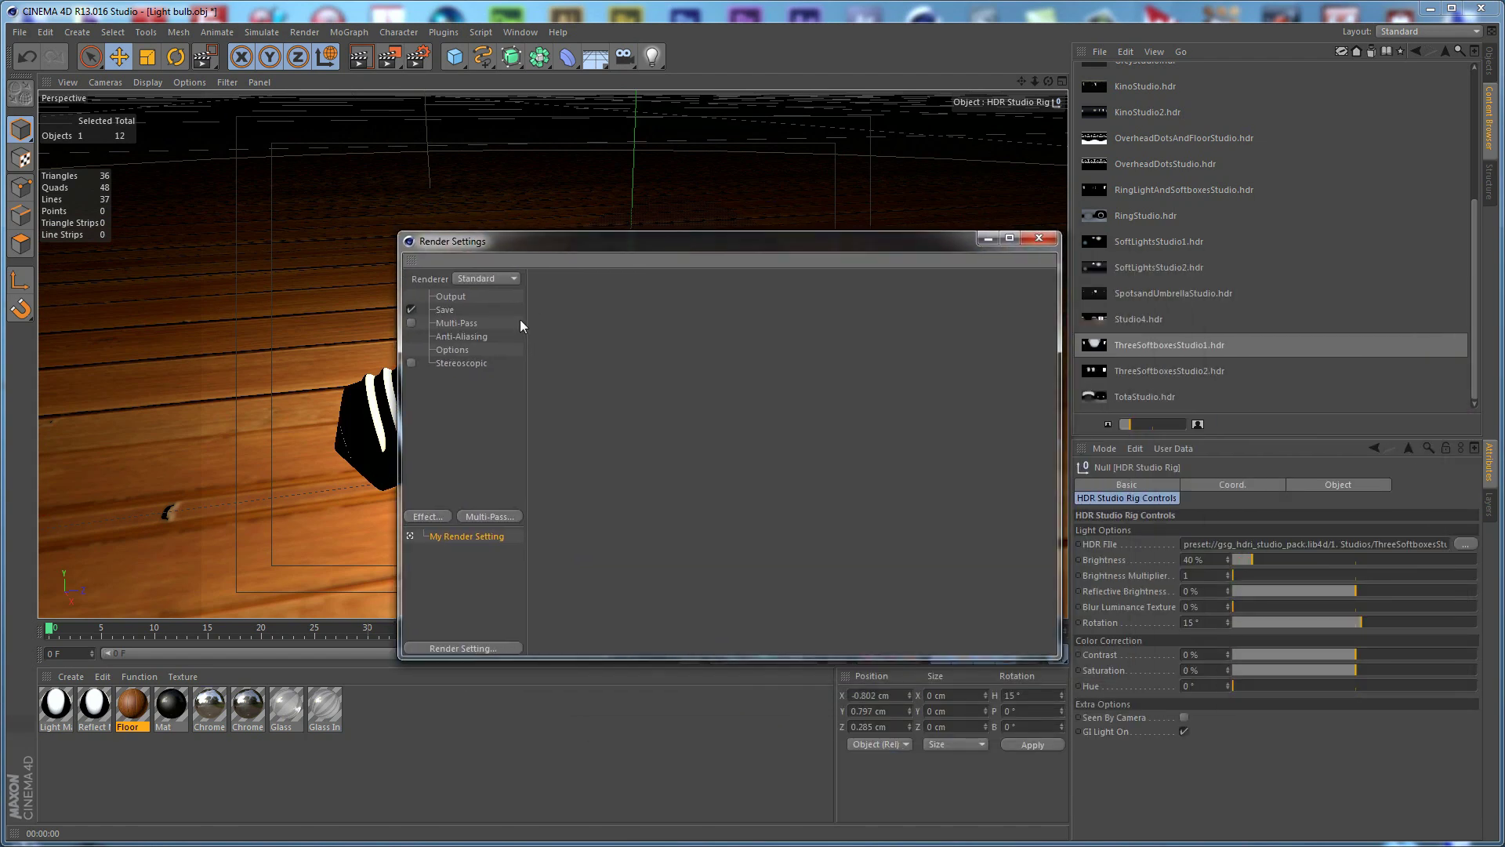
{"action": "left_click", "coordinate": [444, 311]}
{"action": "left_click", "coordinate": [480, 337]}
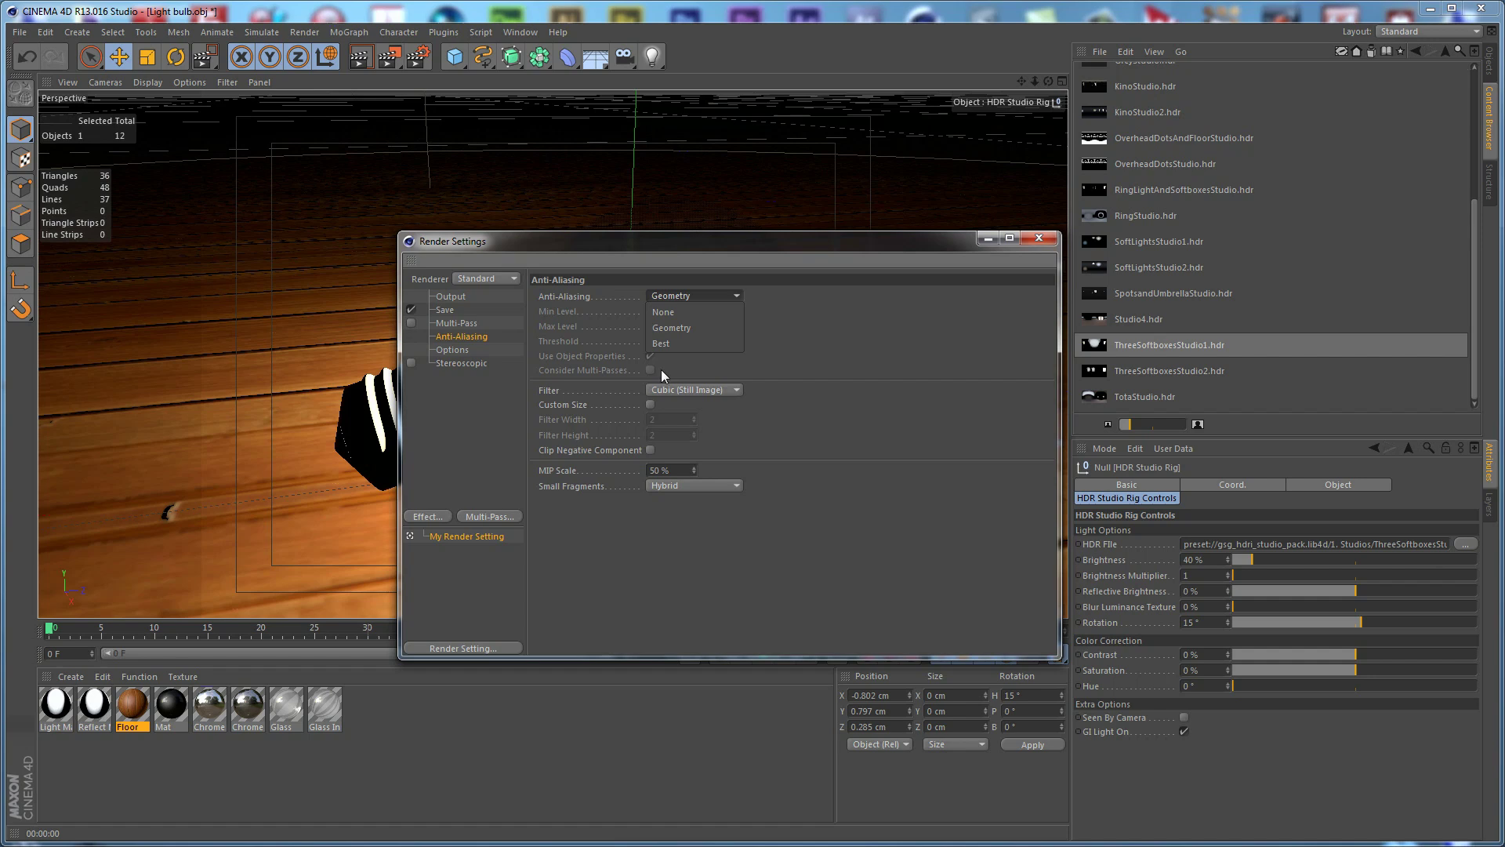
{"action": "left_click", "coordinate": [675, 342]}
{"action": "left_click", "coordinate": [1038, 237]}
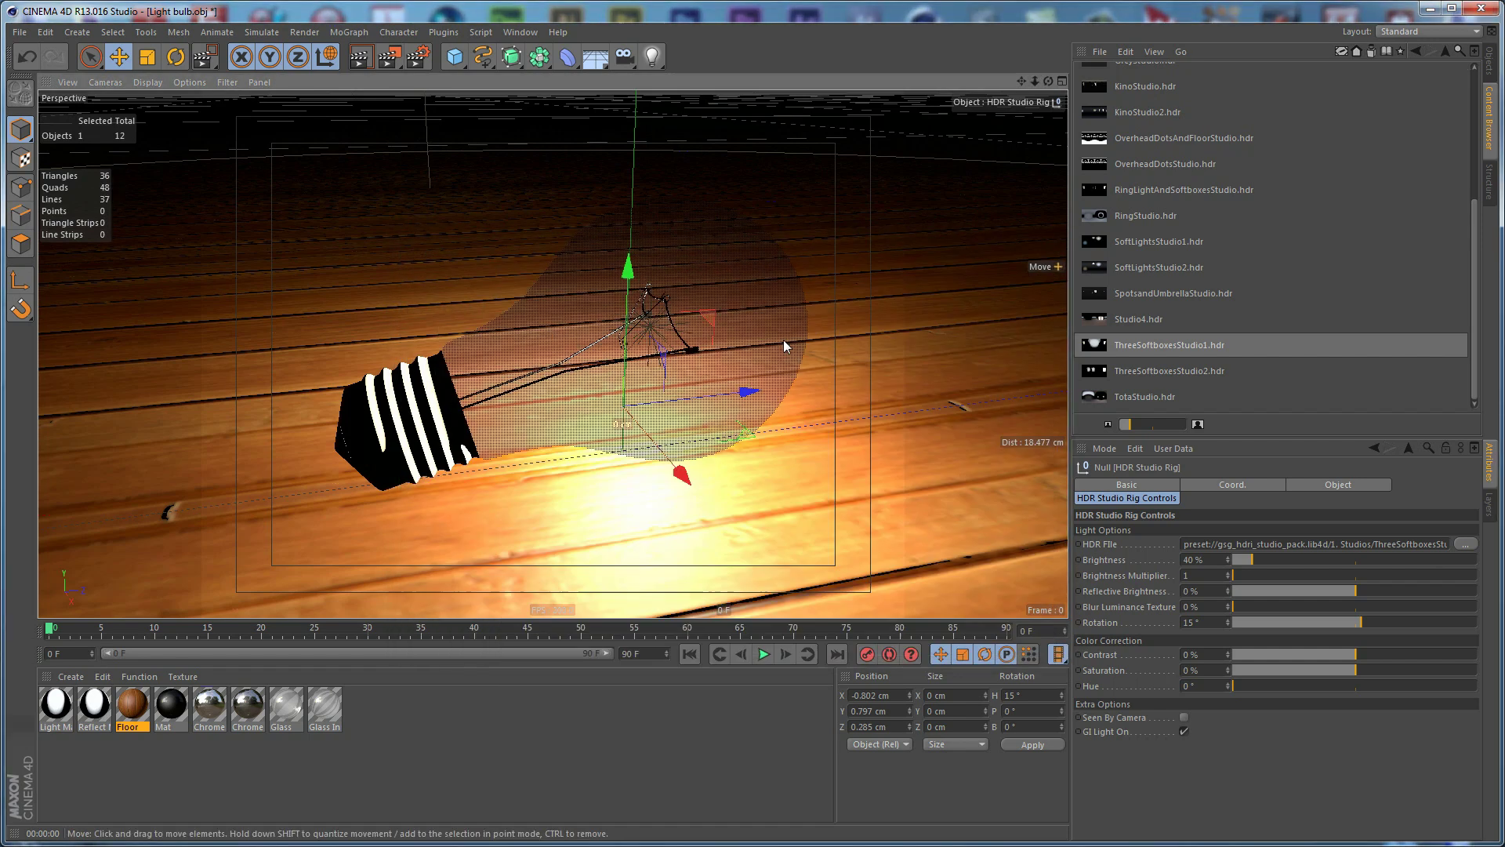
- Set the output height to 450 for an 800 x 450 render, then show the Objects manager
{"action": "key", "text": "ctrl+b"}
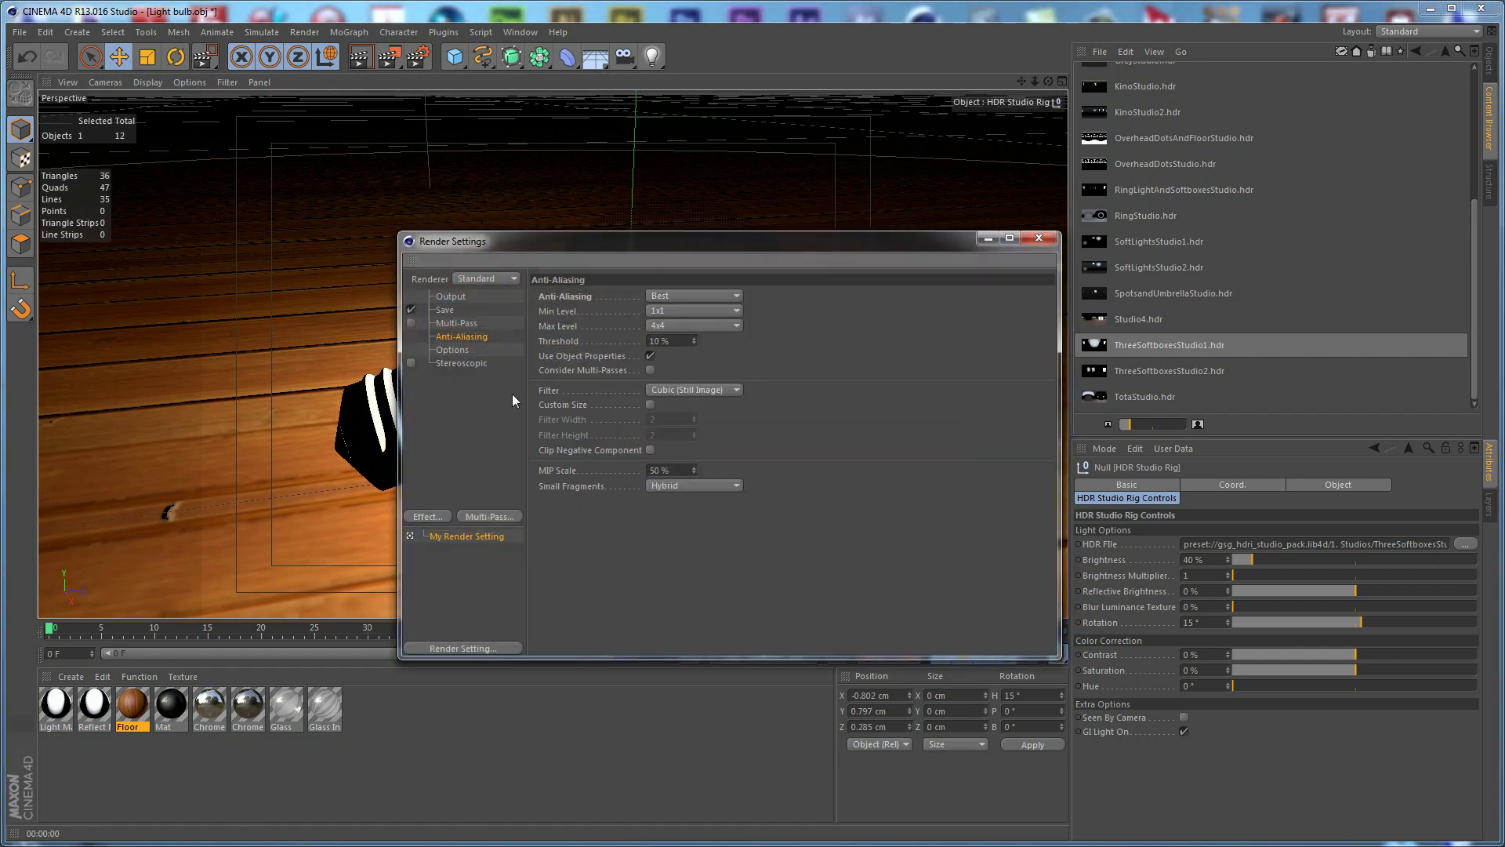
{"action": "left_click", "coordinate": [450, 296]}
{"action": "key", "text": "Tab"}
{"action": "type", "text": "450"}
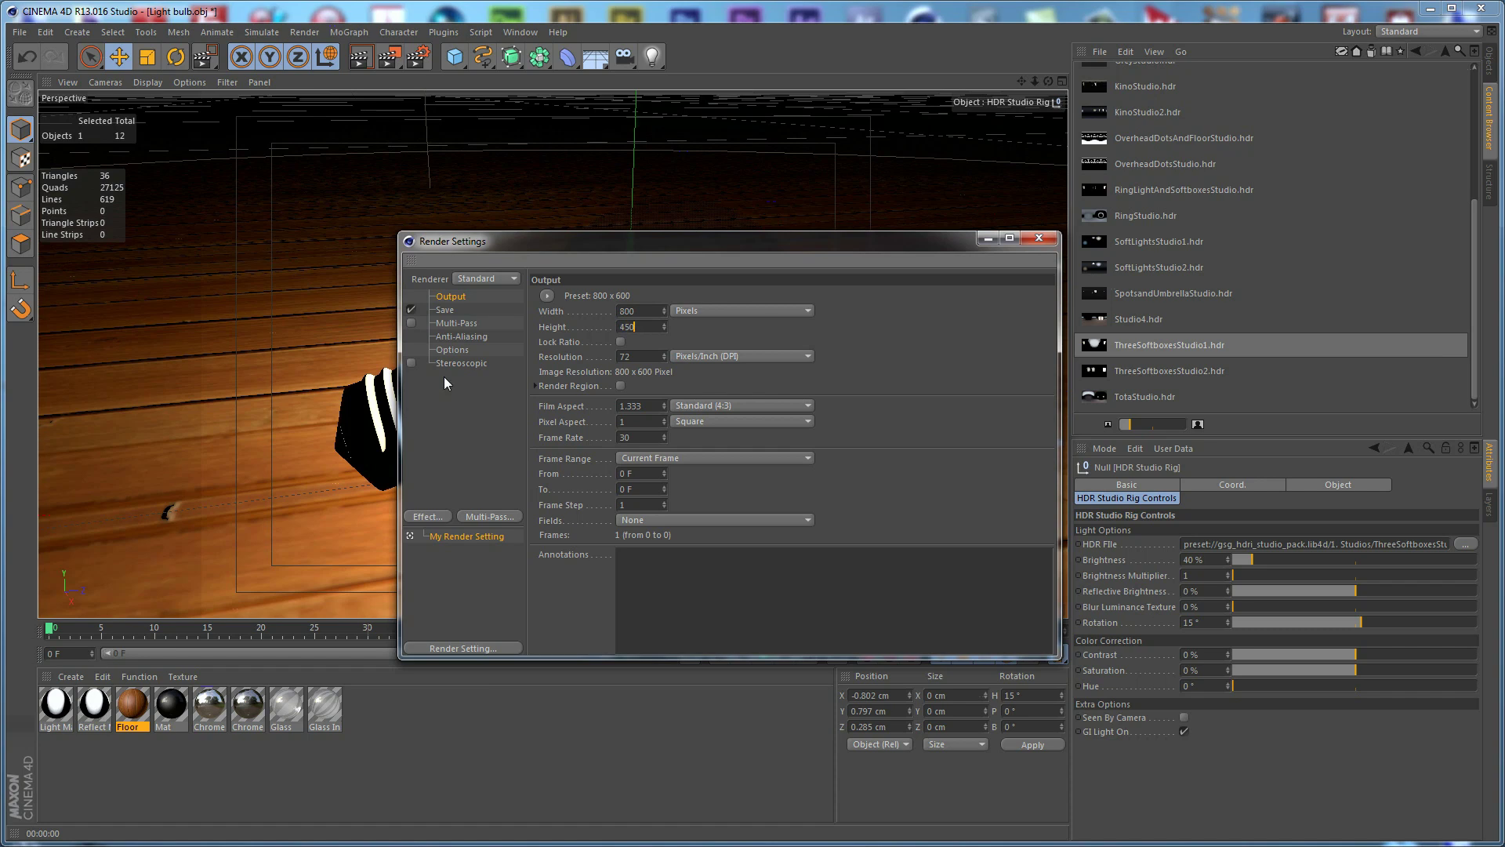
{"action": "key", "text": "Return"}
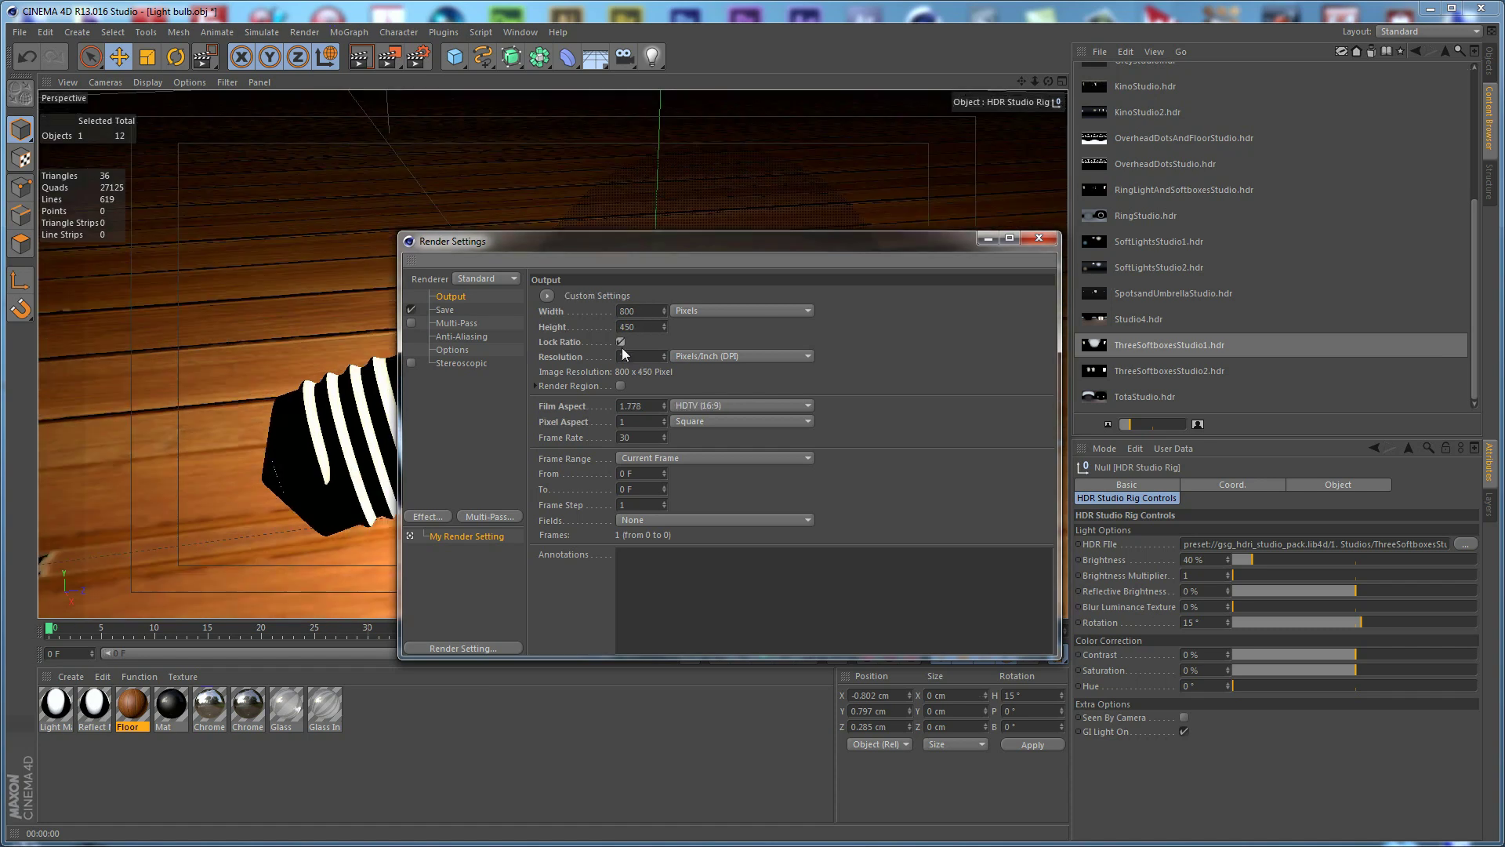
{"action": "left_click", "coordinate": [1038, 238]}
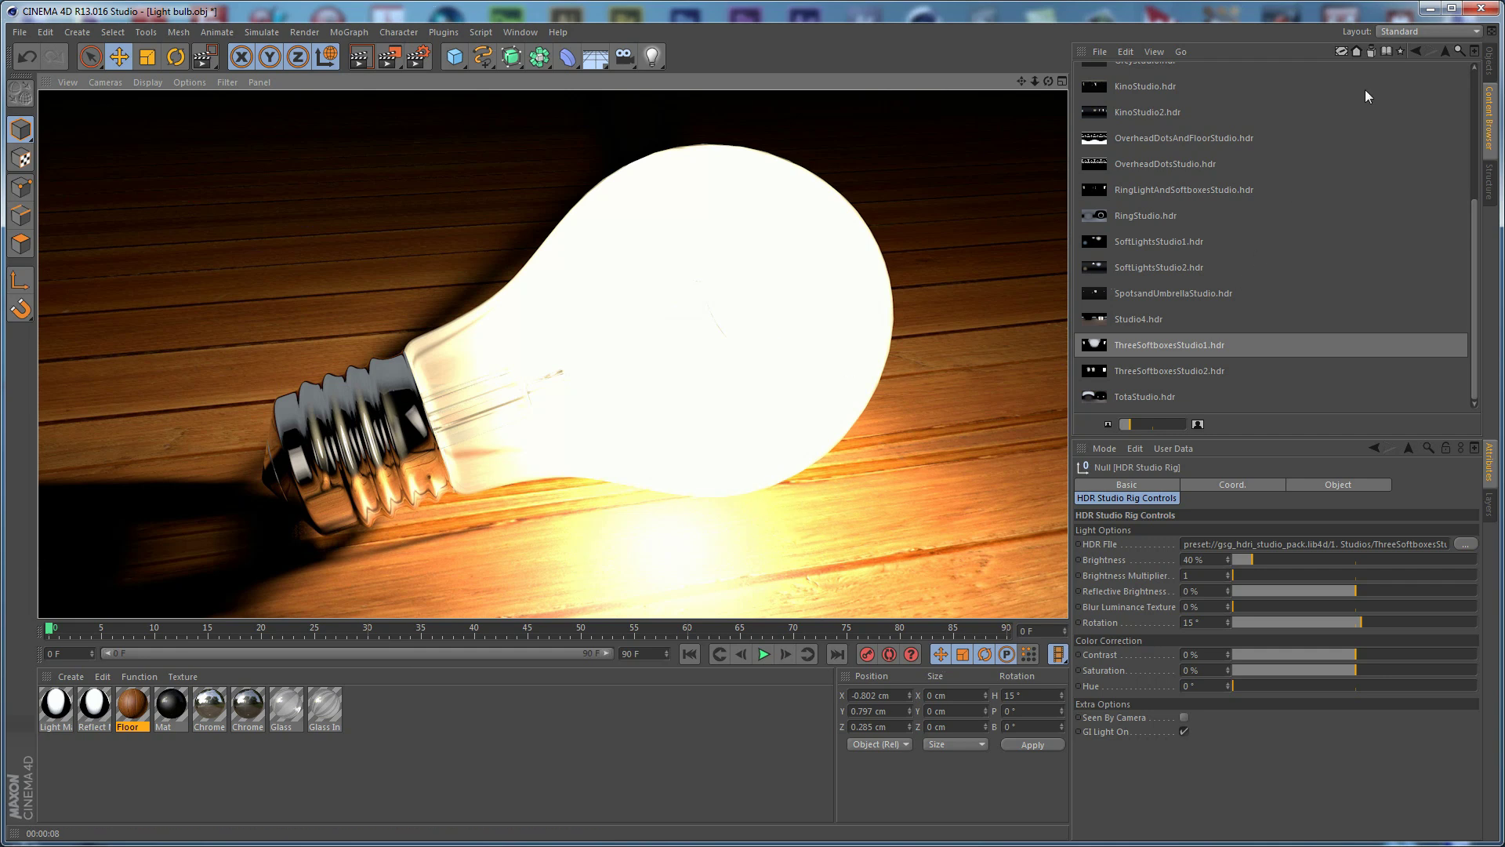
{"action": "left_click", "coordinate": [1488, 65]}
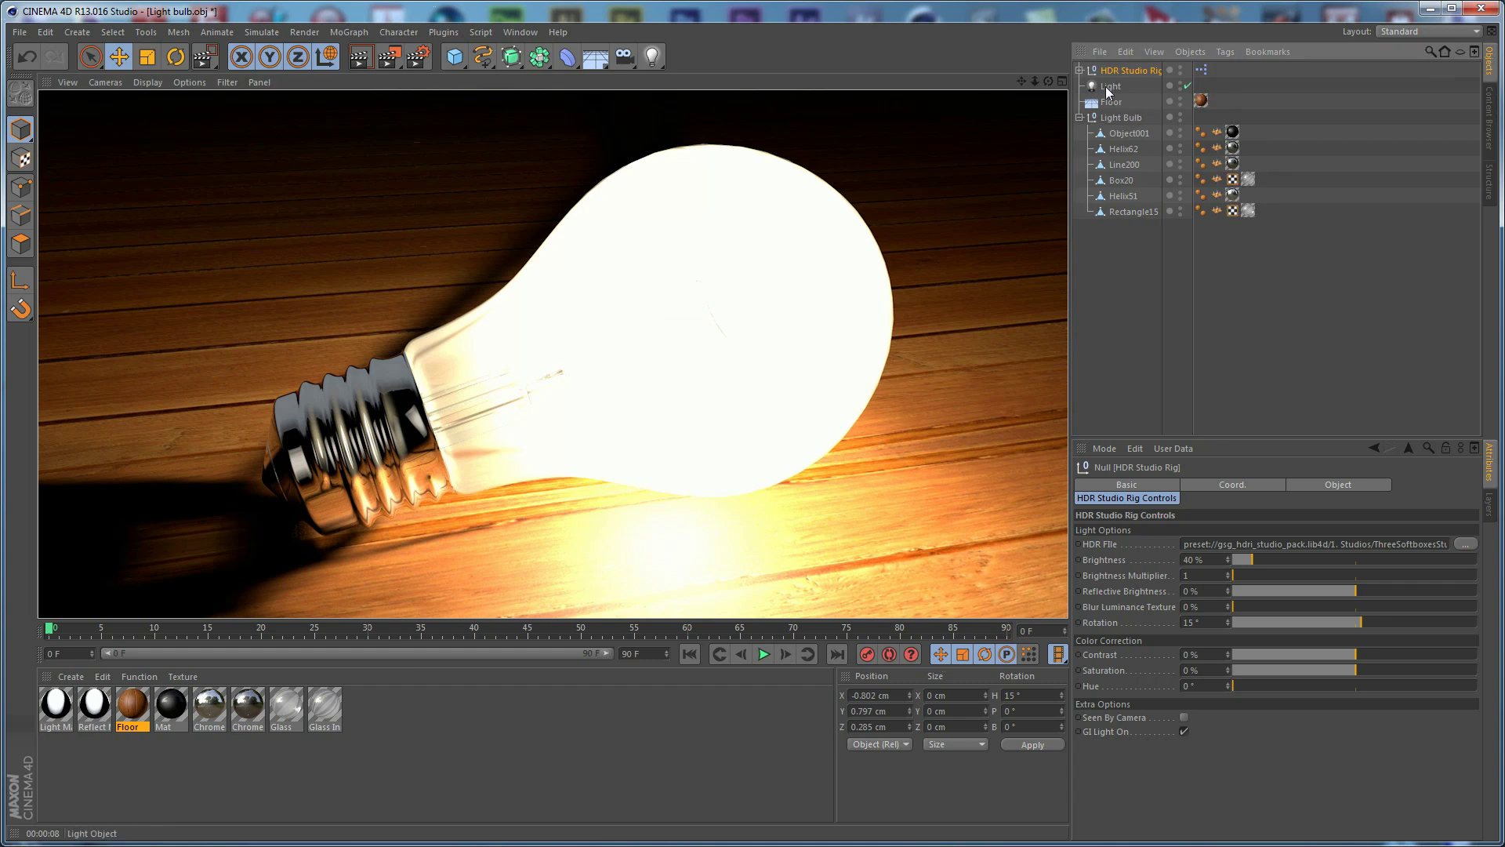
- Make the bulb's Light a child of the glass Rectangle15
{"action": "left_click_drag", "start_coordinate": [1110, 88], "coordinate": [1140, 215]}
{"action": "left_click", "coordinate": [1131, 197]}
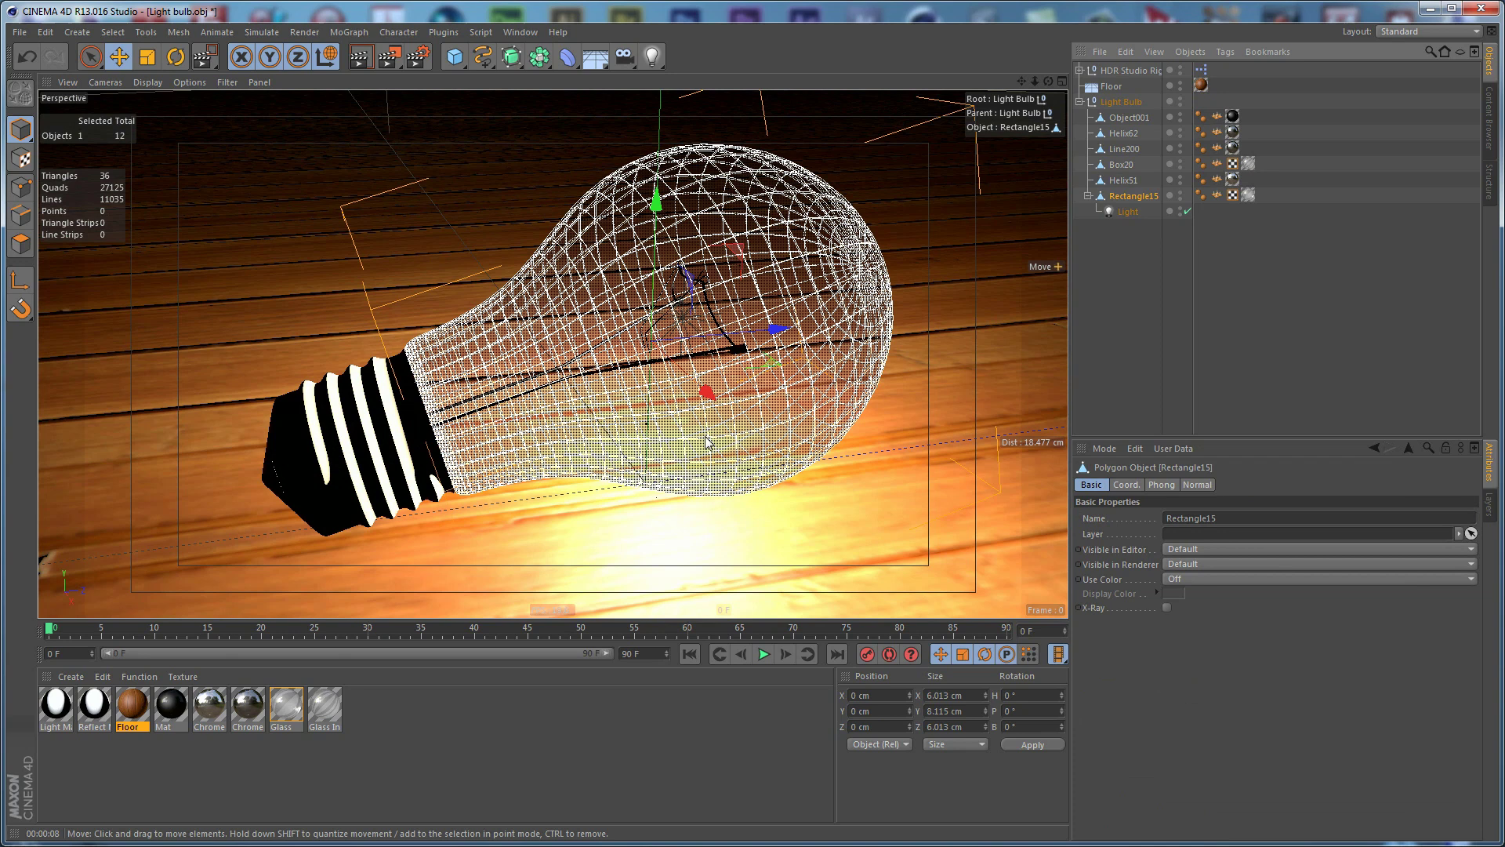
{"action": "left_click", "coordinate": [1121, 102]}
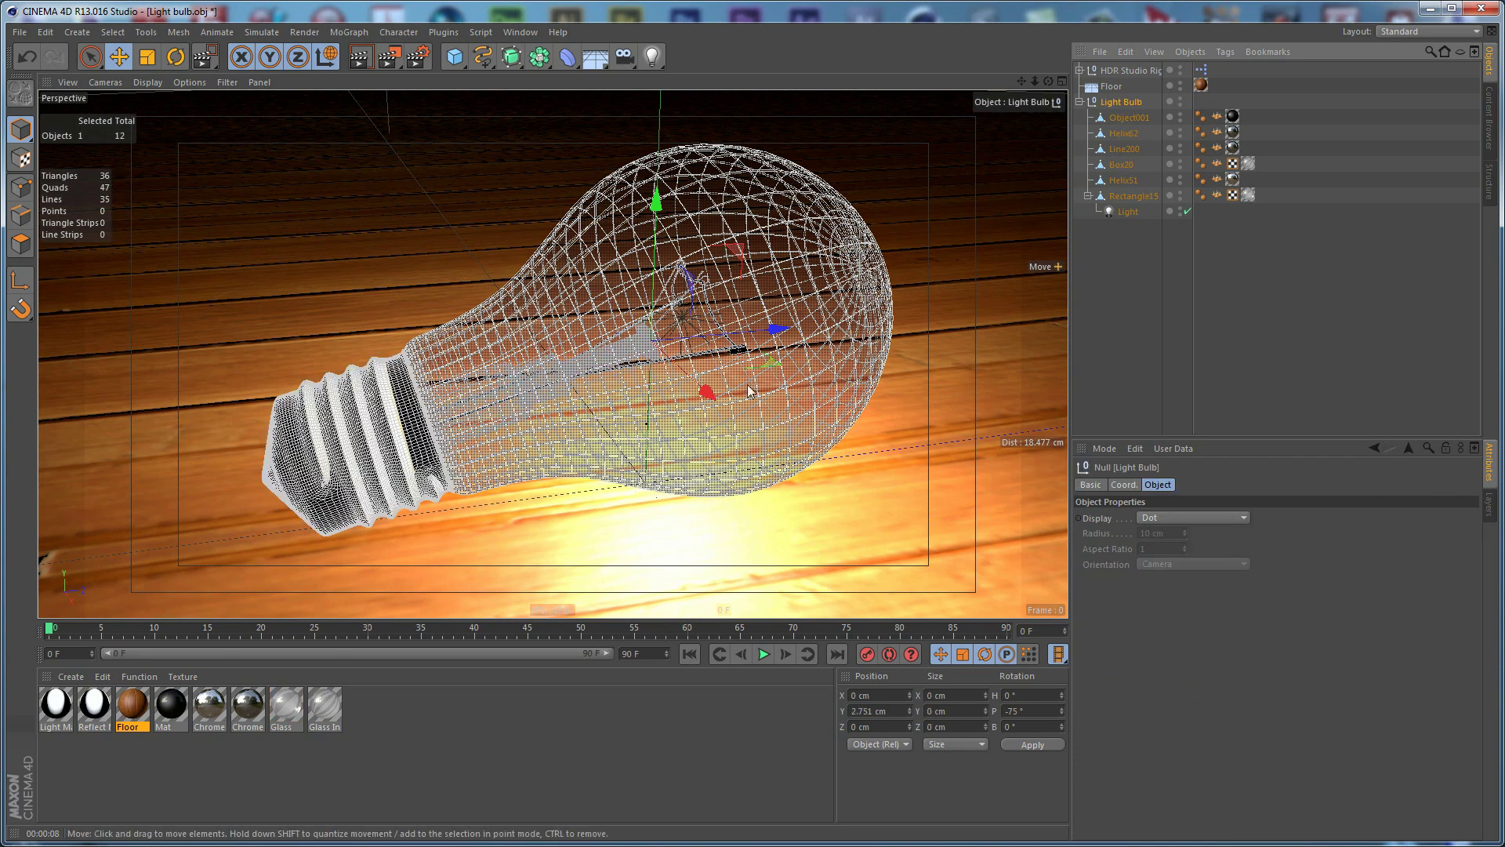
{"action": "left_click_drag", "start_coordinate": [707, 391], "coordinate": [769, 411]}
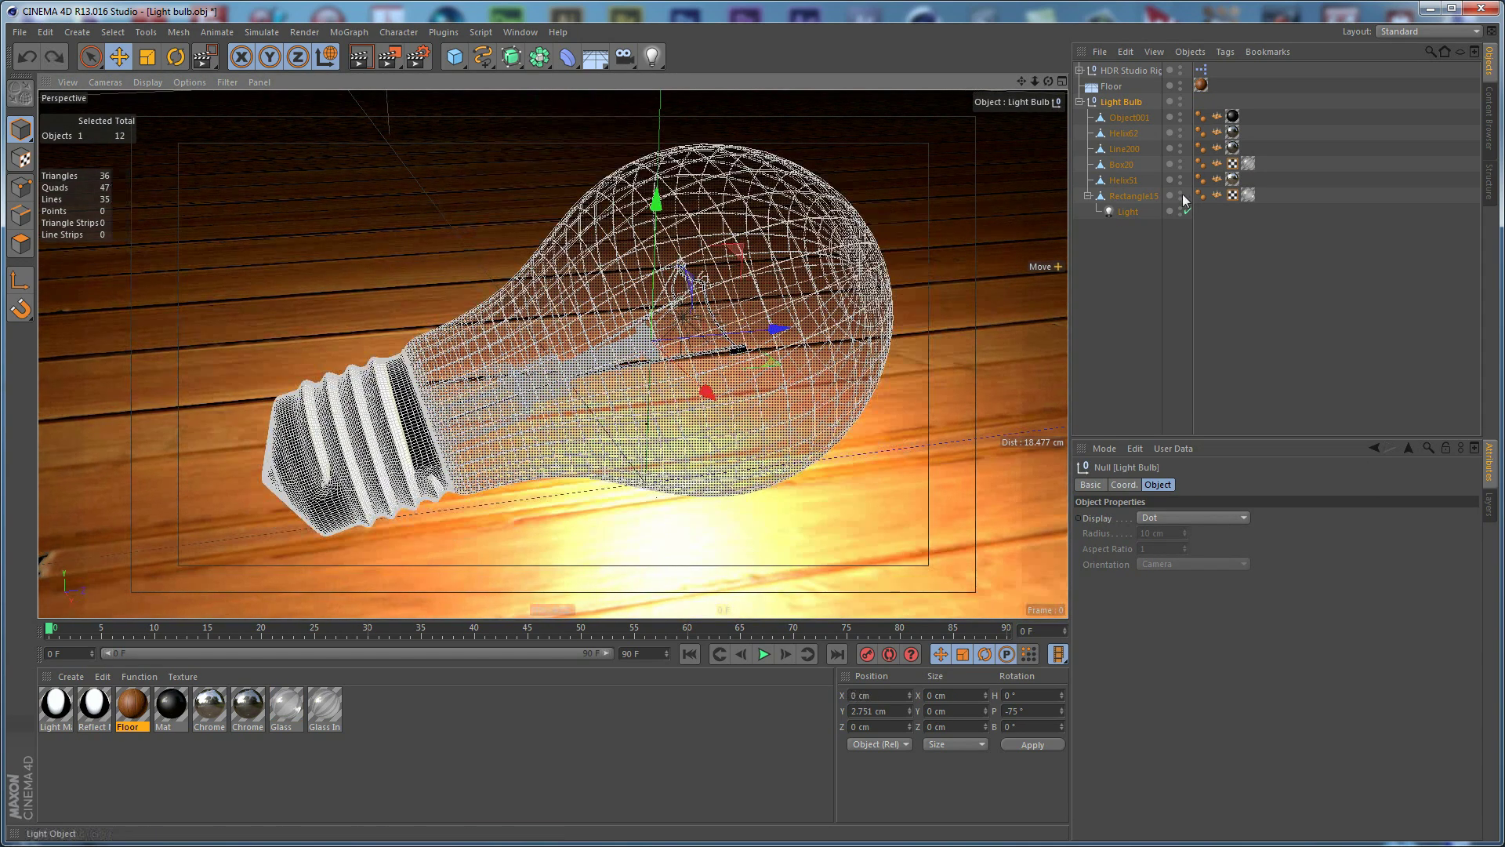
- Exclude Rectangle15 from the Light and compare test renders while toggling its exclusion options
{"action": "left_click", "coordinate": [1132, 218]}
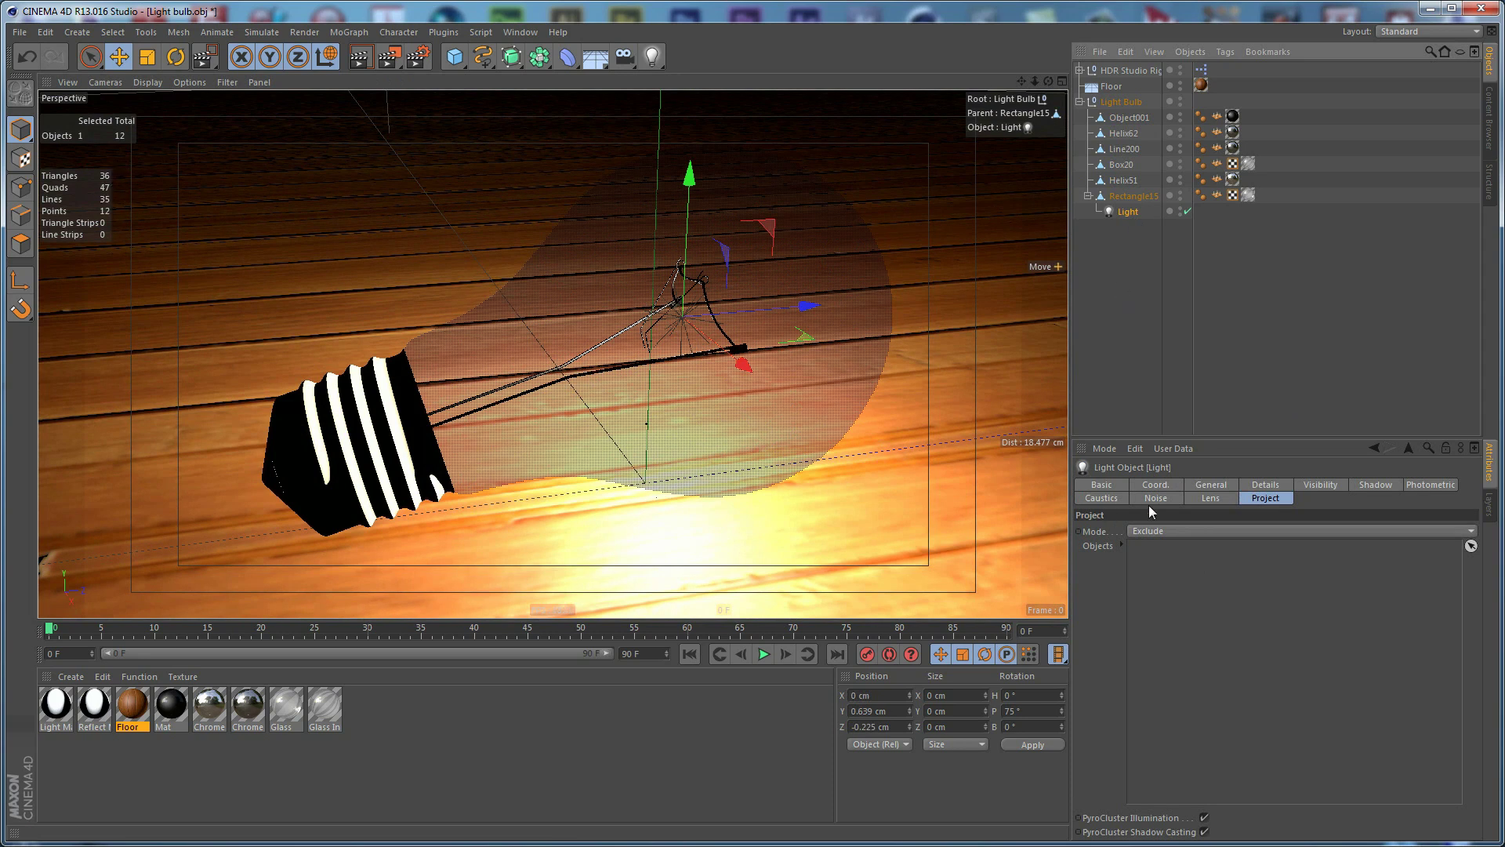
{"action": "left_click_drag", "start_coordinate": [1133, 196], "coordinate": [1192, 588]}
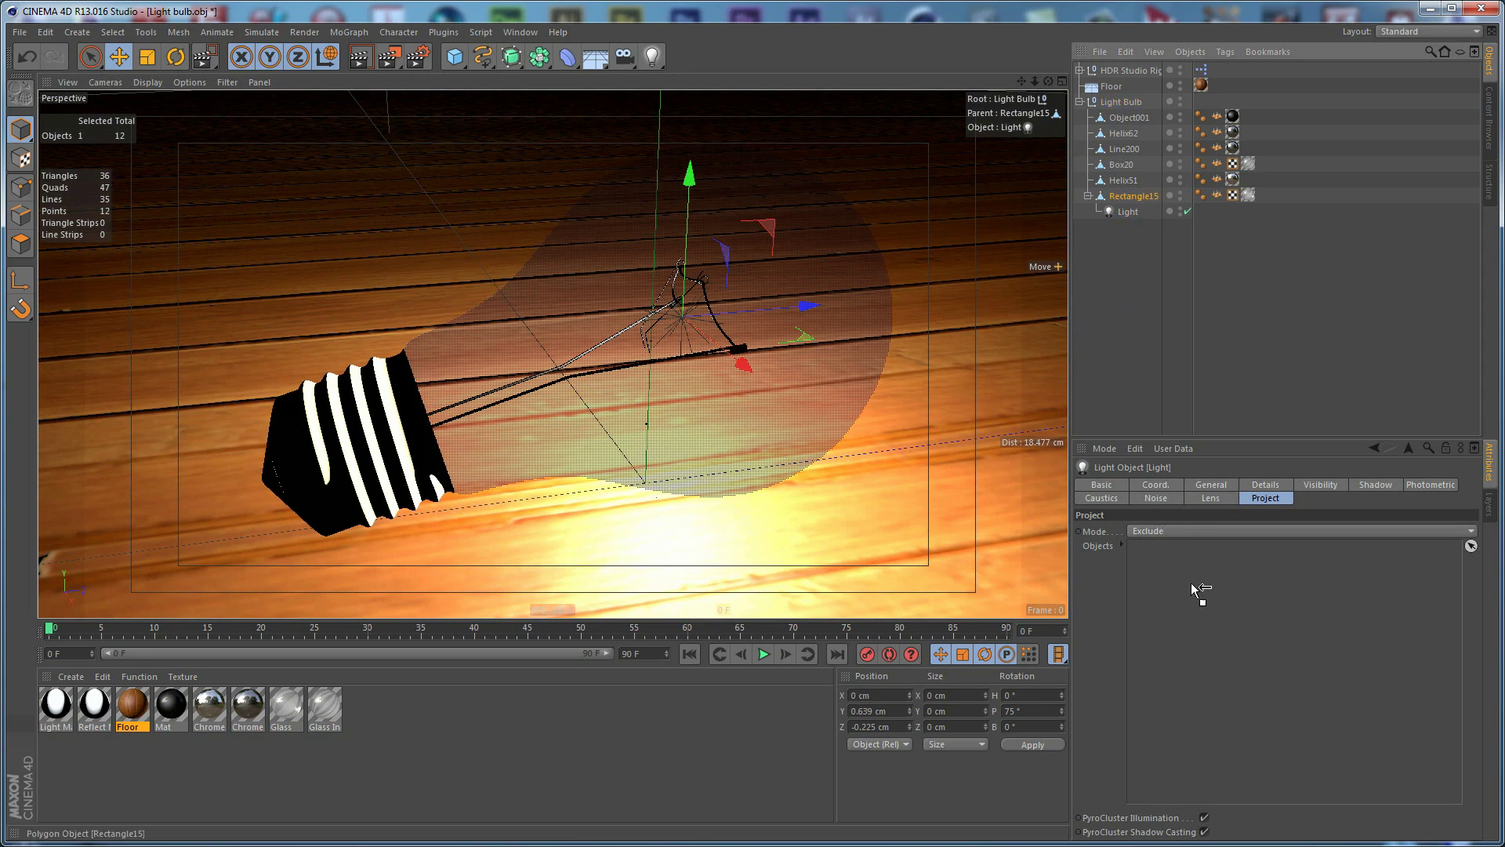
{"action": "key", "text": "ctrl+r"}
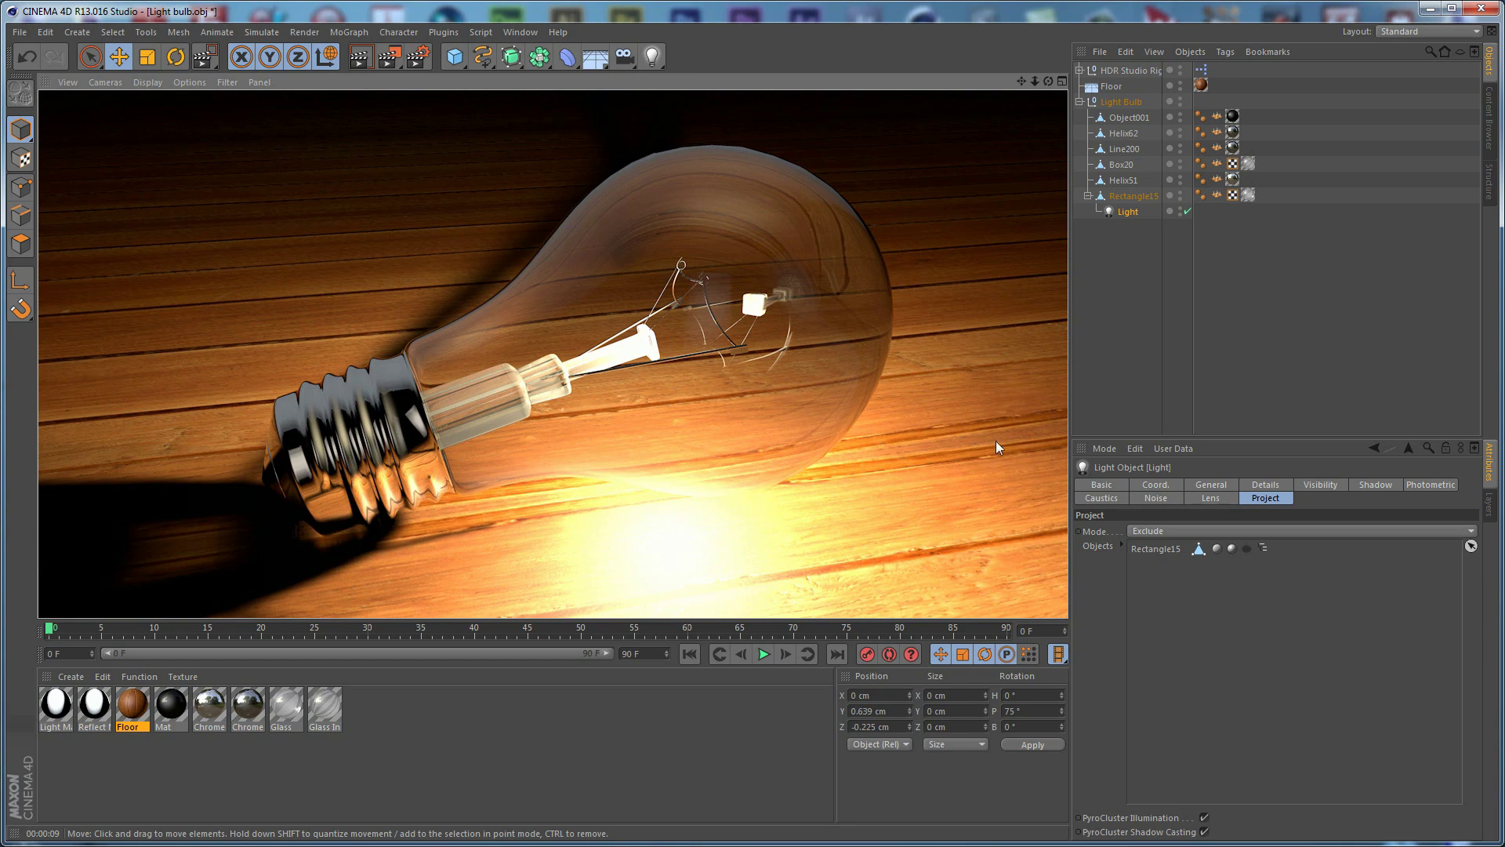
{"action": "left_click", "coordinate": [1232, 548]}
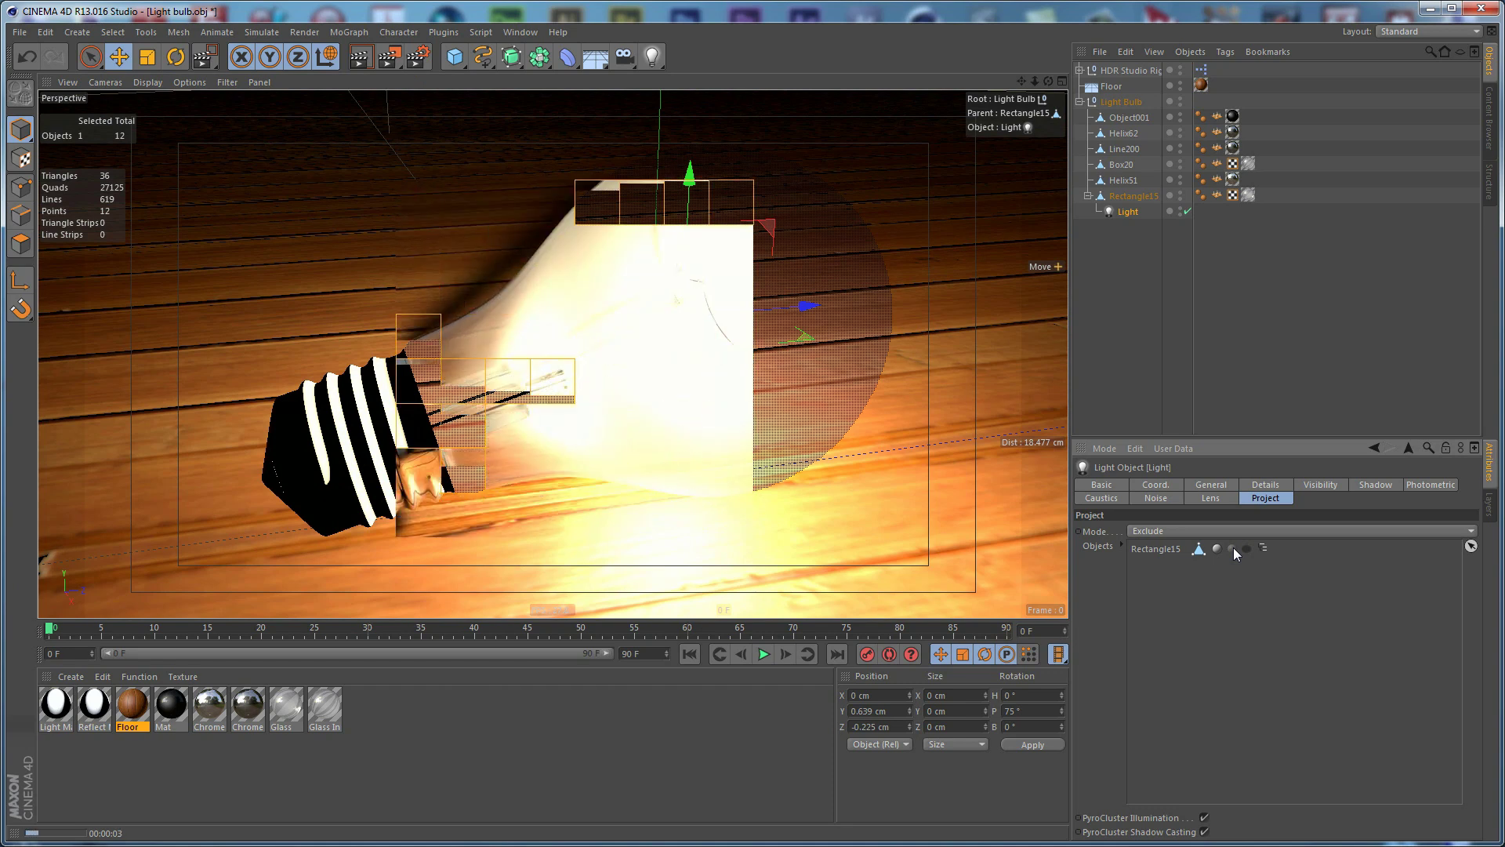
{"action": "left_click", "coordinate": [1217, 549]}
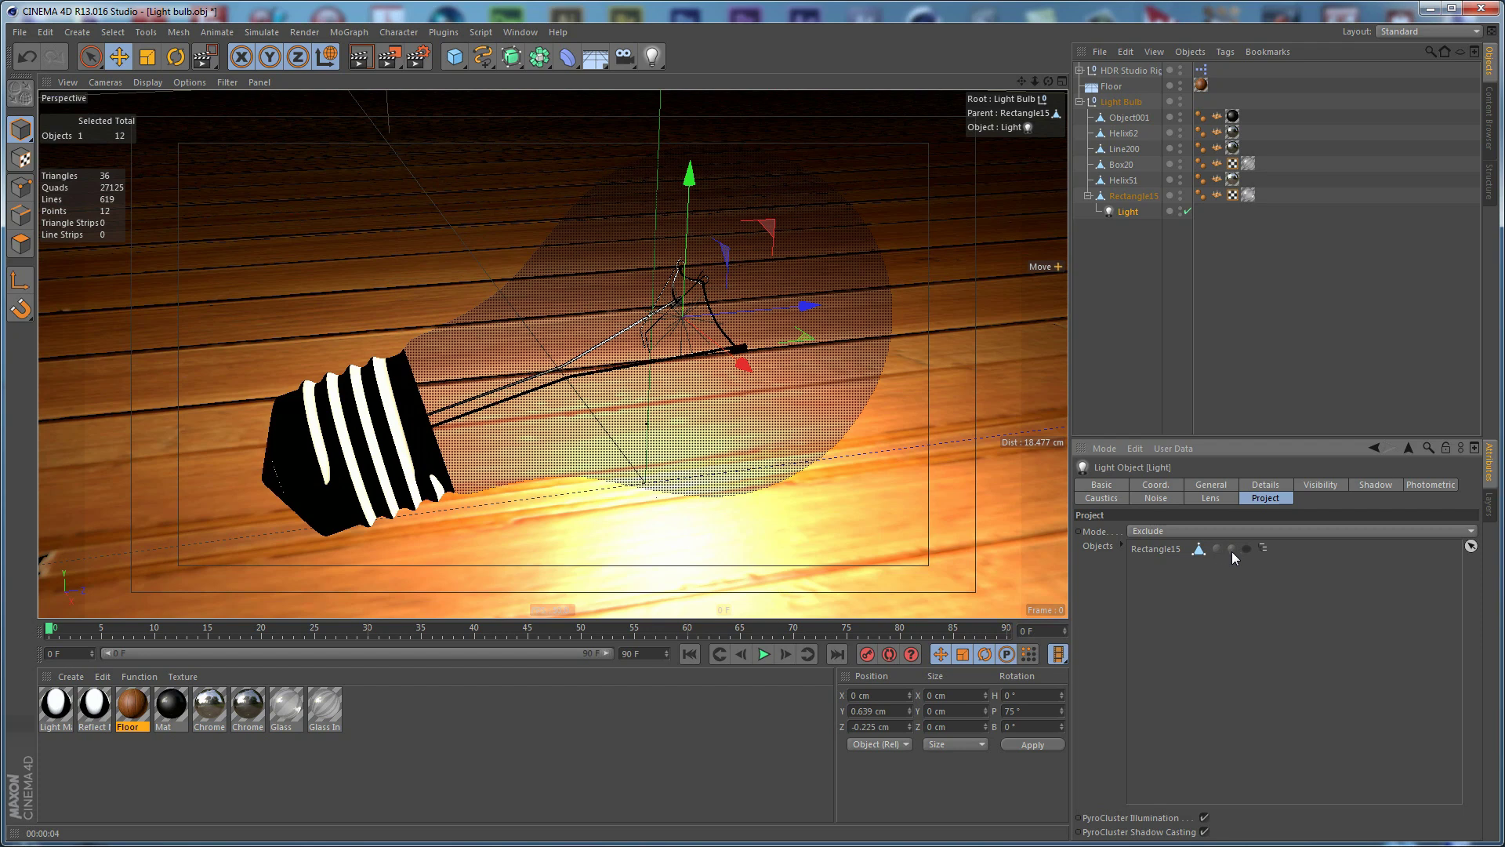
{"action": "key", "text": "ctrl+r"}
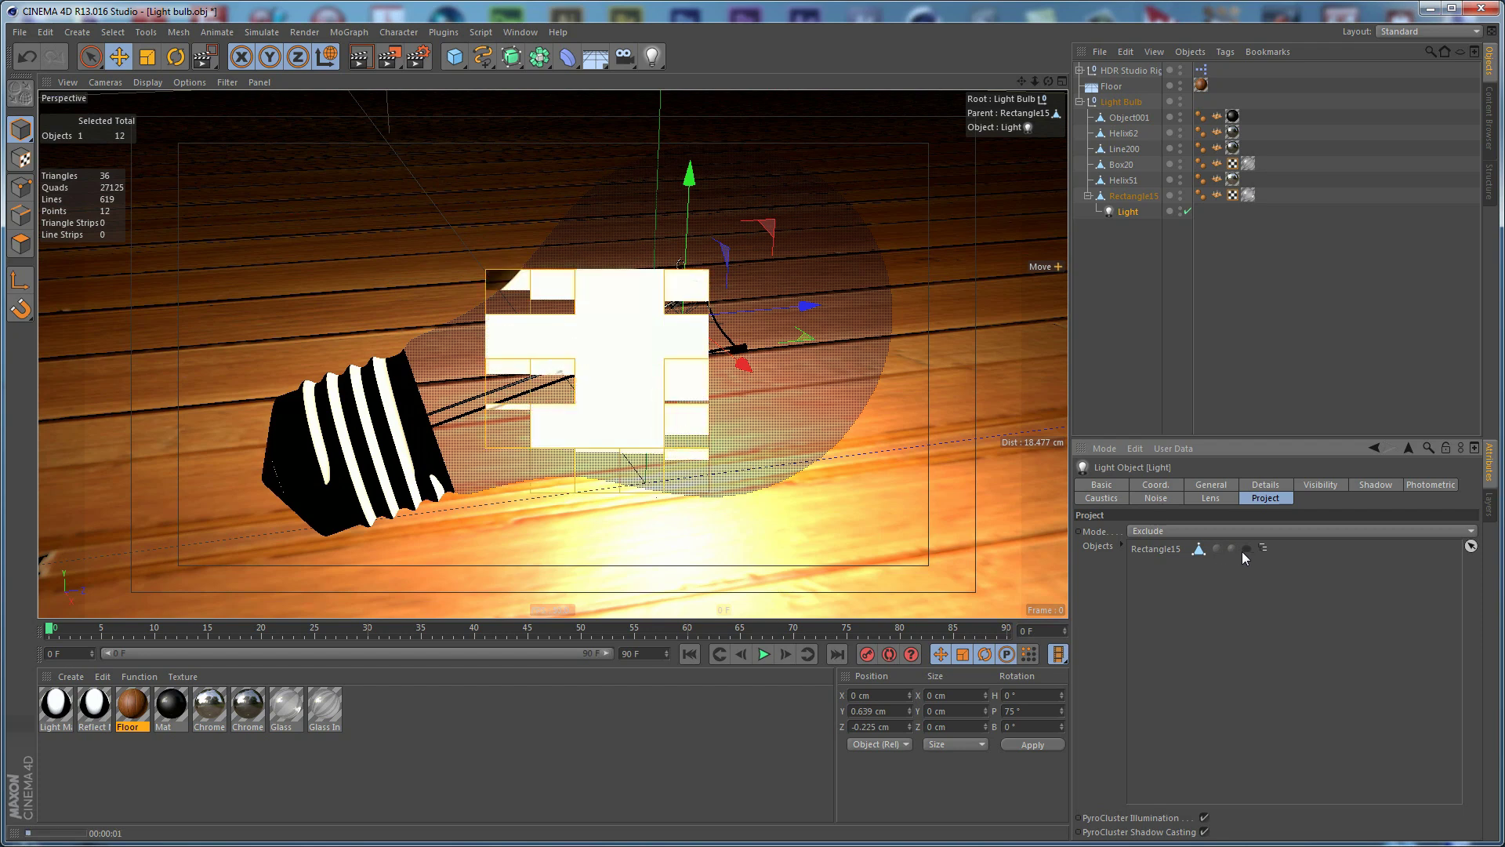
{"action": "left_click", "coordinate": [1246, 548]}
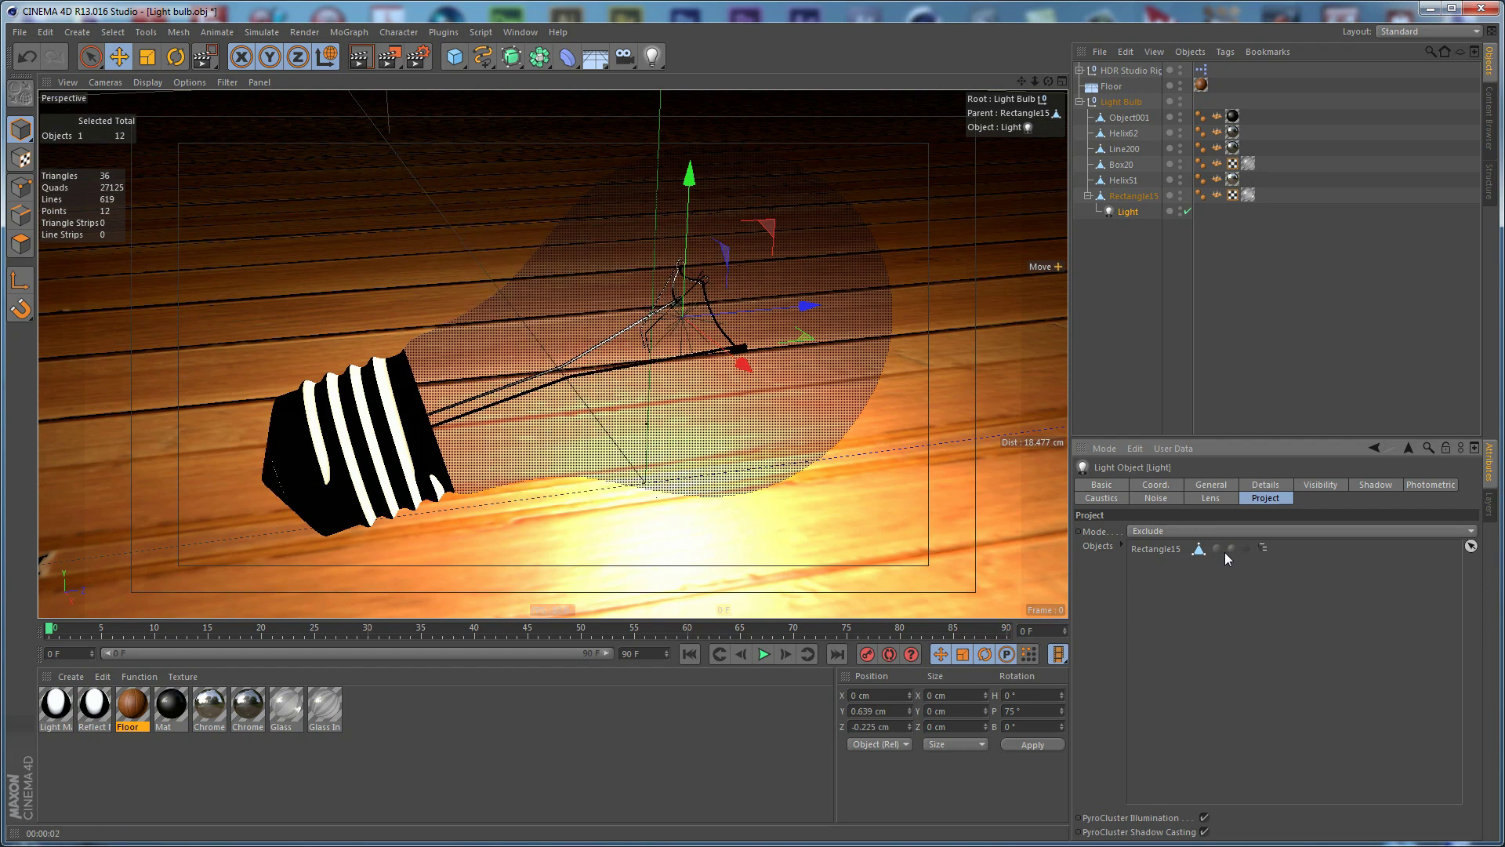
{"action": "key", "text": "ctrl+r"}
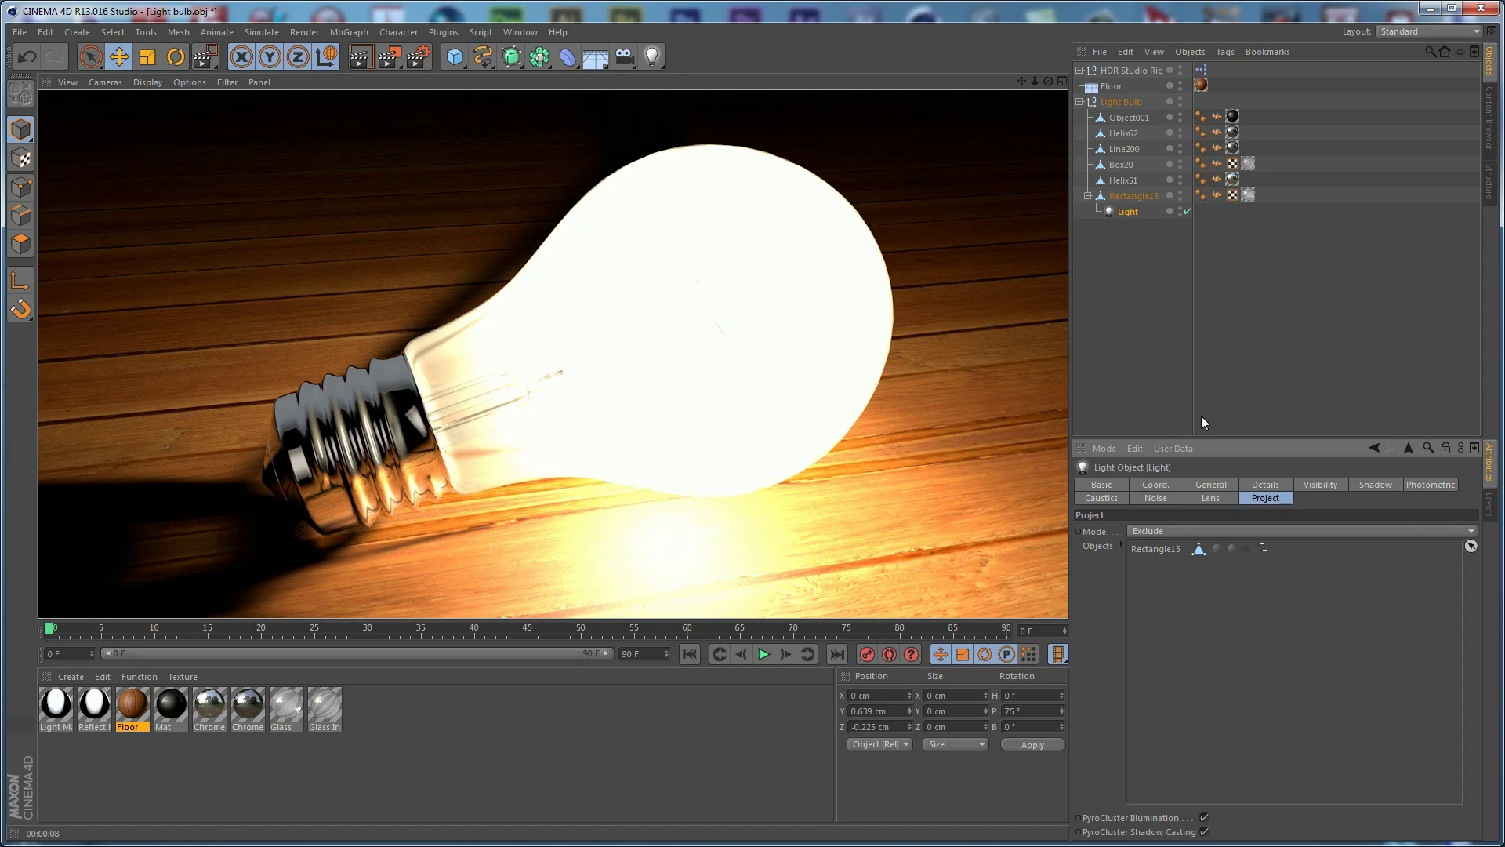
- Remove Rectangle15 from the Light's exclusion list
{"action": "left_click", "coordinate": [1127, 215]}
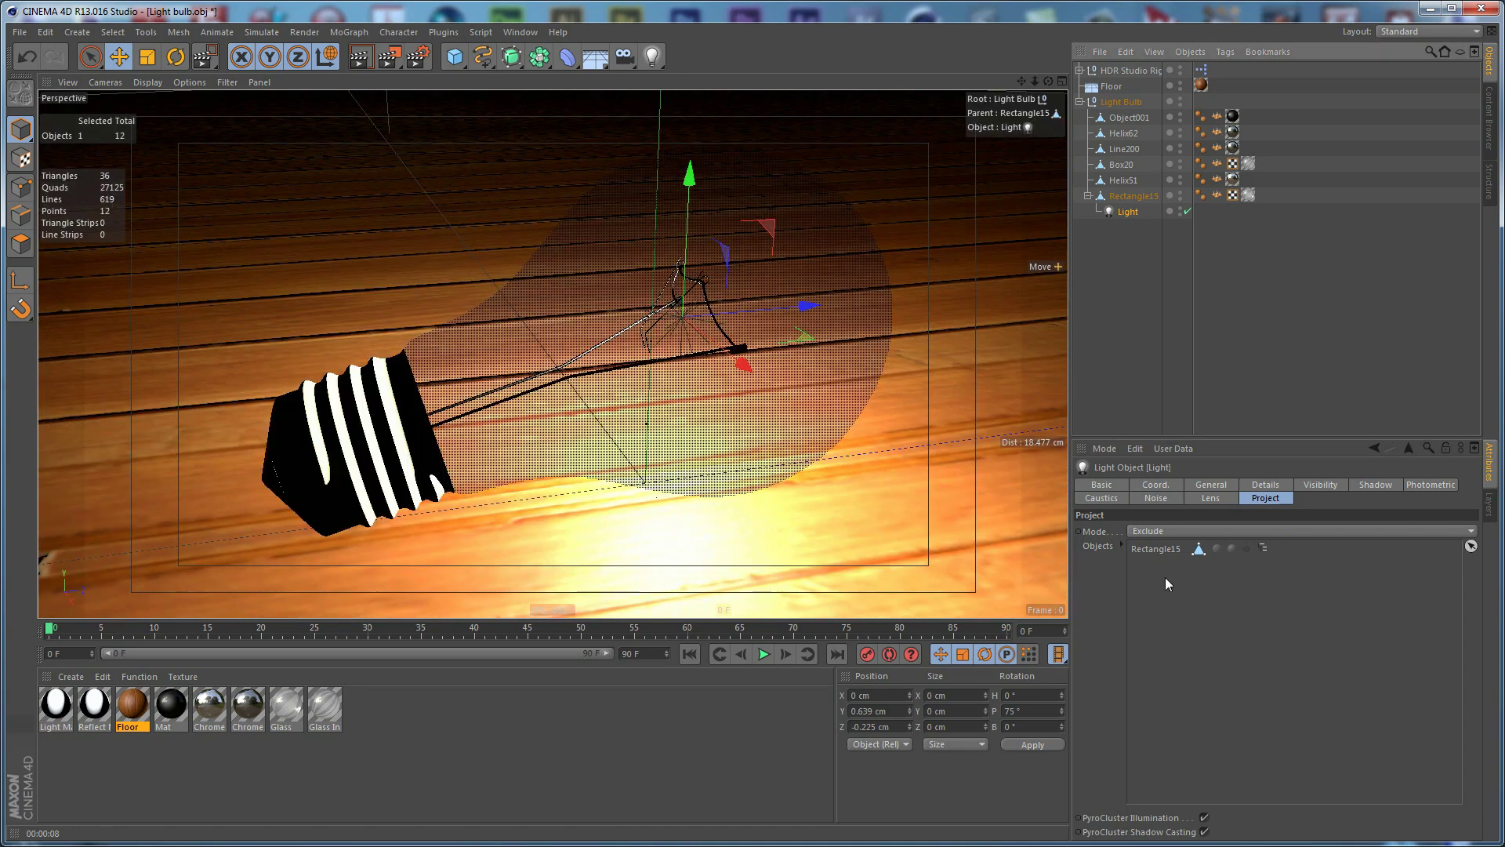
{"action": "left_click", "coordinate": [1149, 550]}
{"action": "key", "text": "Delete"}
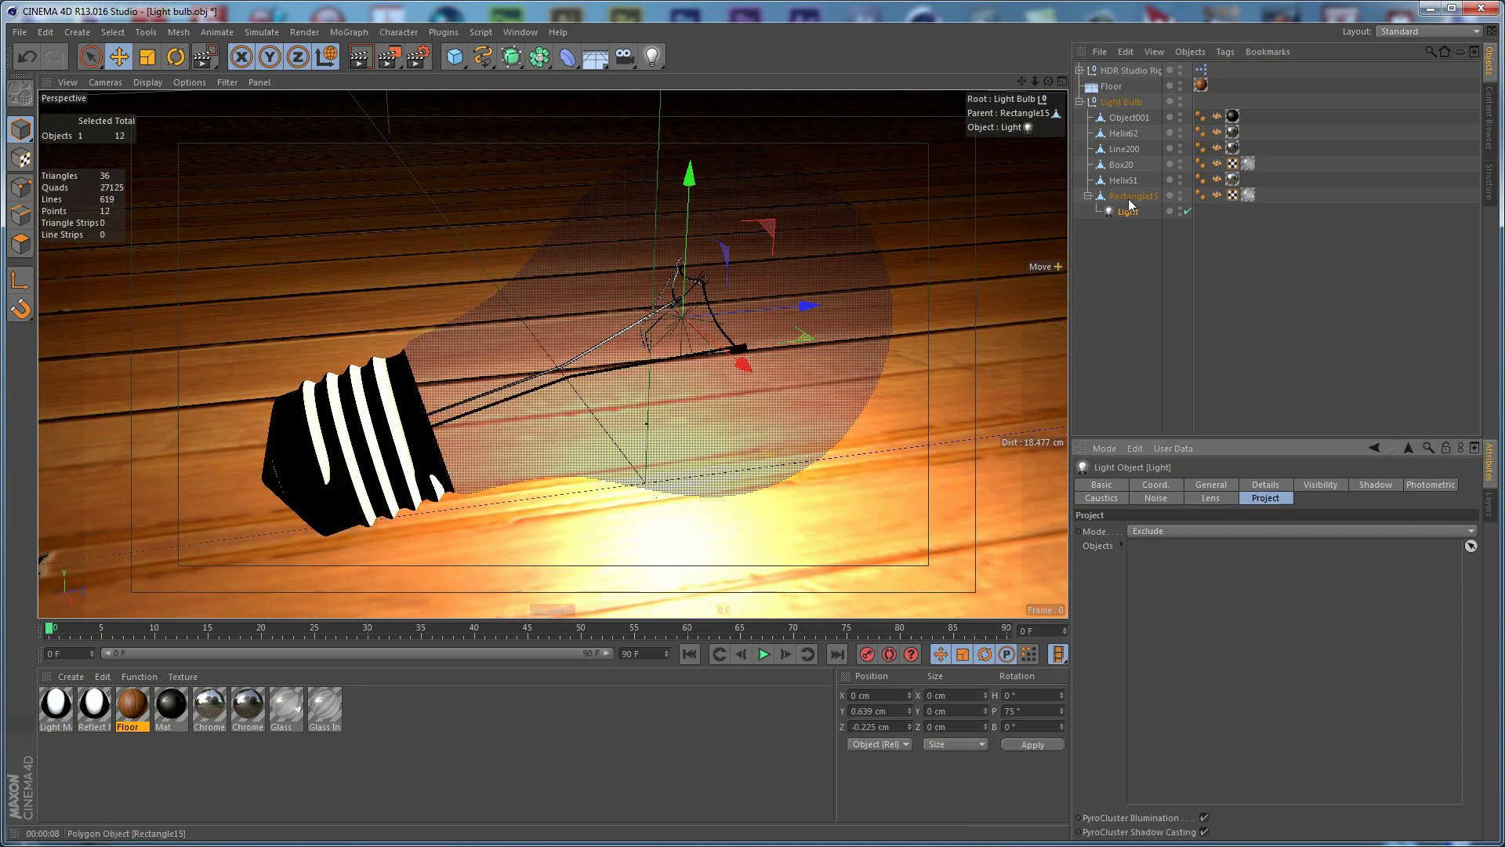
- Lower the light intensity to 20% and render the viewport
{"action": "left_click", "coordinate": [1211, 484]}
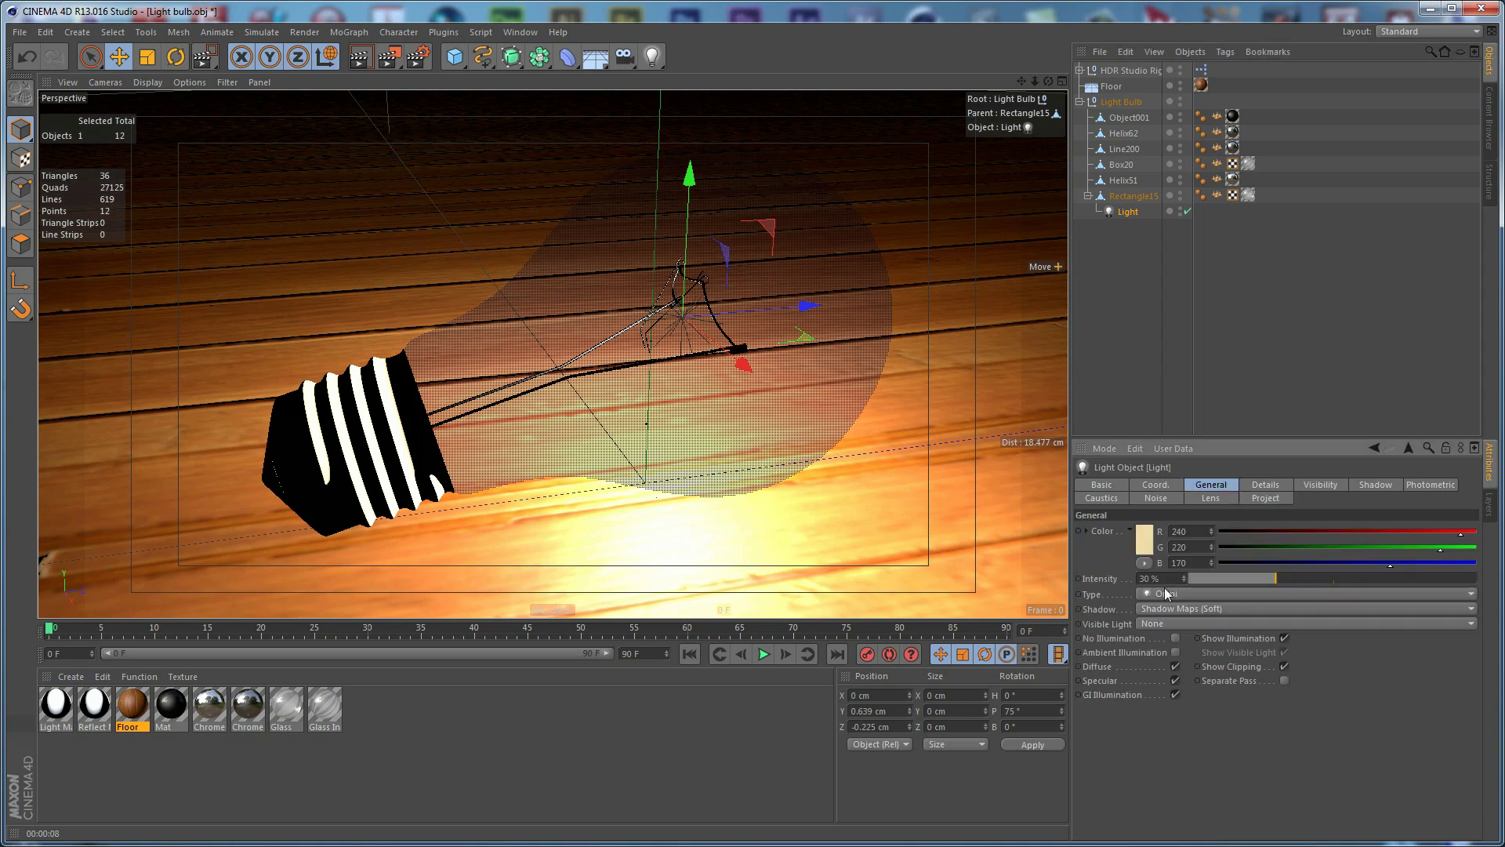
{"action": "double_click", "coordinate": [1167, 577]}
{"action": "type", "text": "20"}
{"action": "key", "text": "Return"}
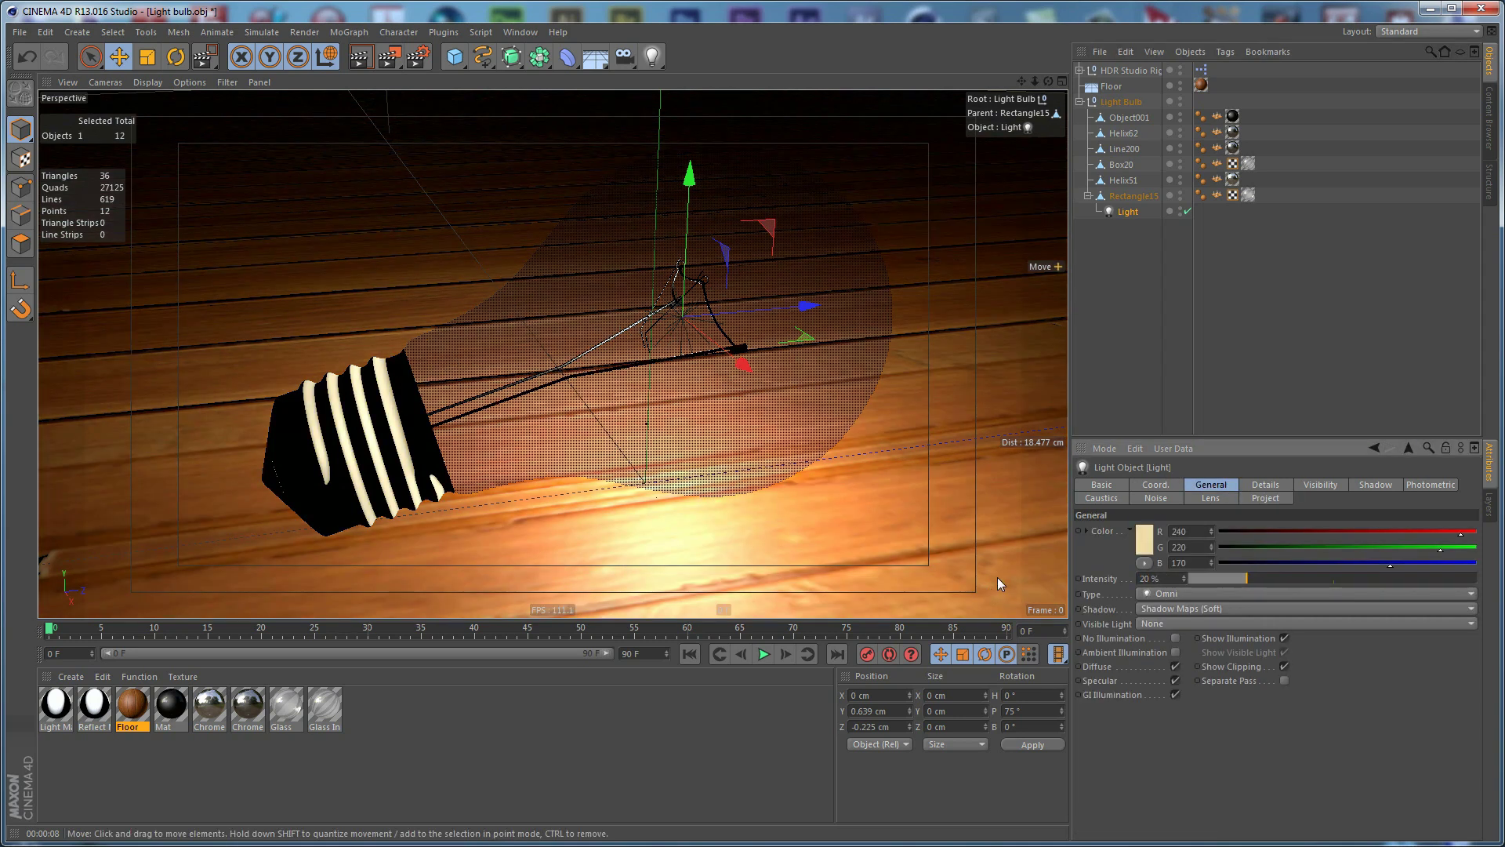
{"action": "key", "text": "ctrl+r"}
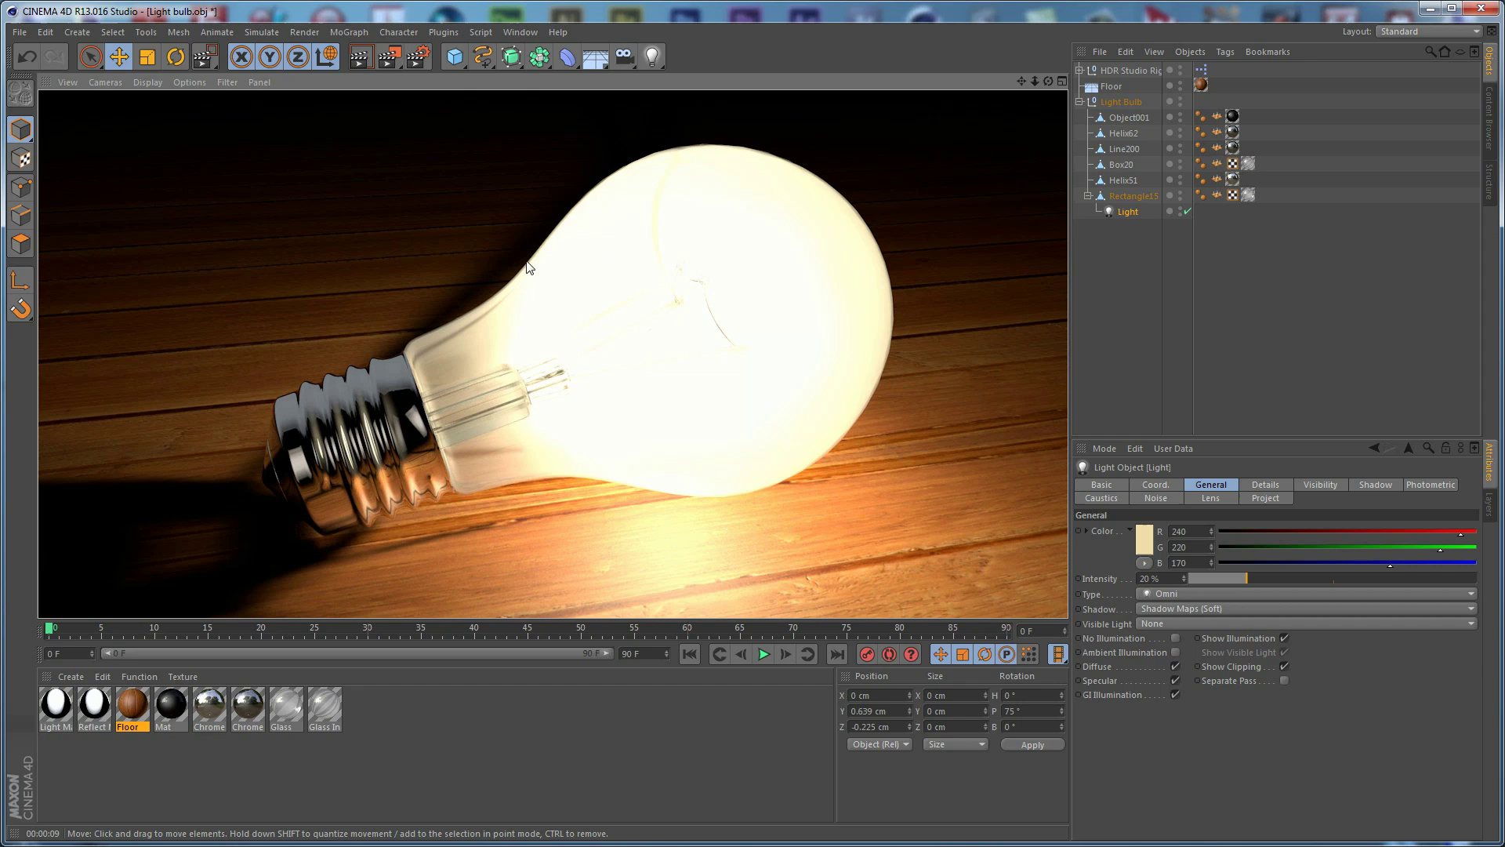
- Put Rectangle15 under a HyperNURBS and create a new material with Luminance at 150%
{"action": "left_click", "coordinate": [1139, 196]}
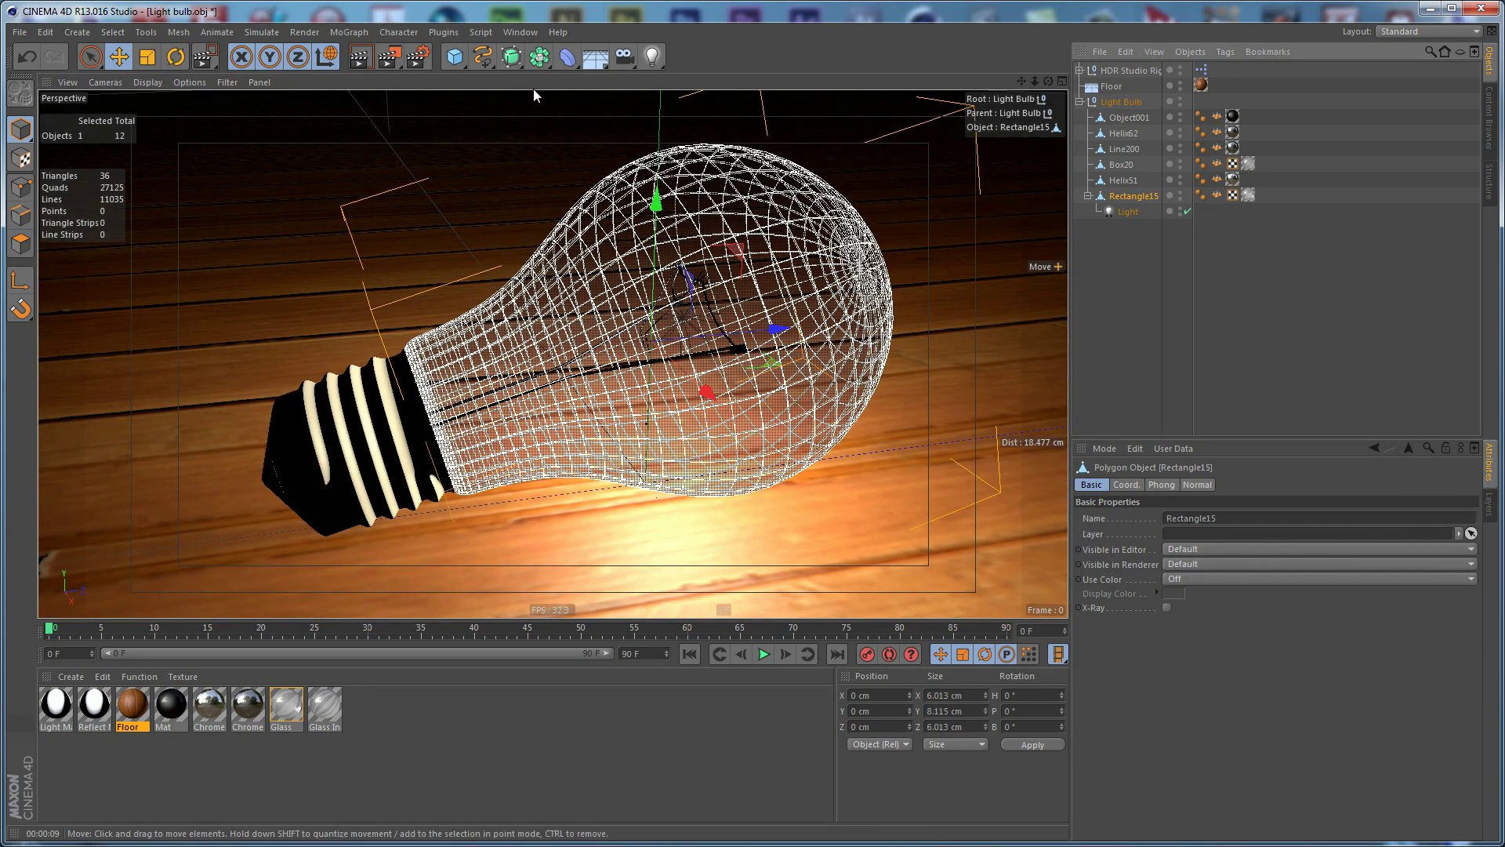
{"action": "left_click", "coordinate": [514, 58], "text": "alt"}
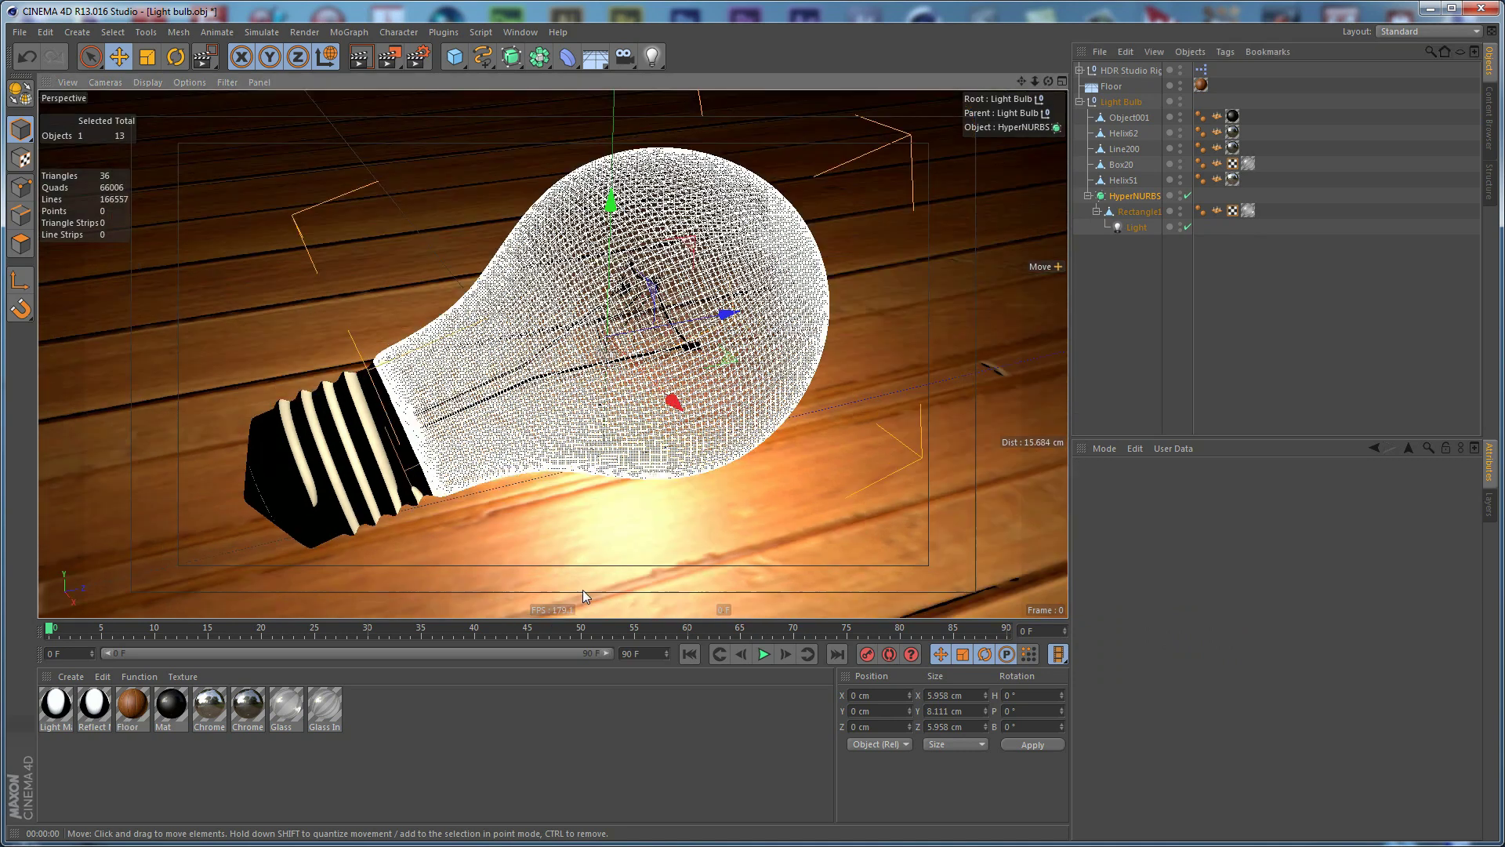
{"action": "double_click", "coordinate": [397, 712]}
{"action": "double_click", "coordinate": [55, 705]}
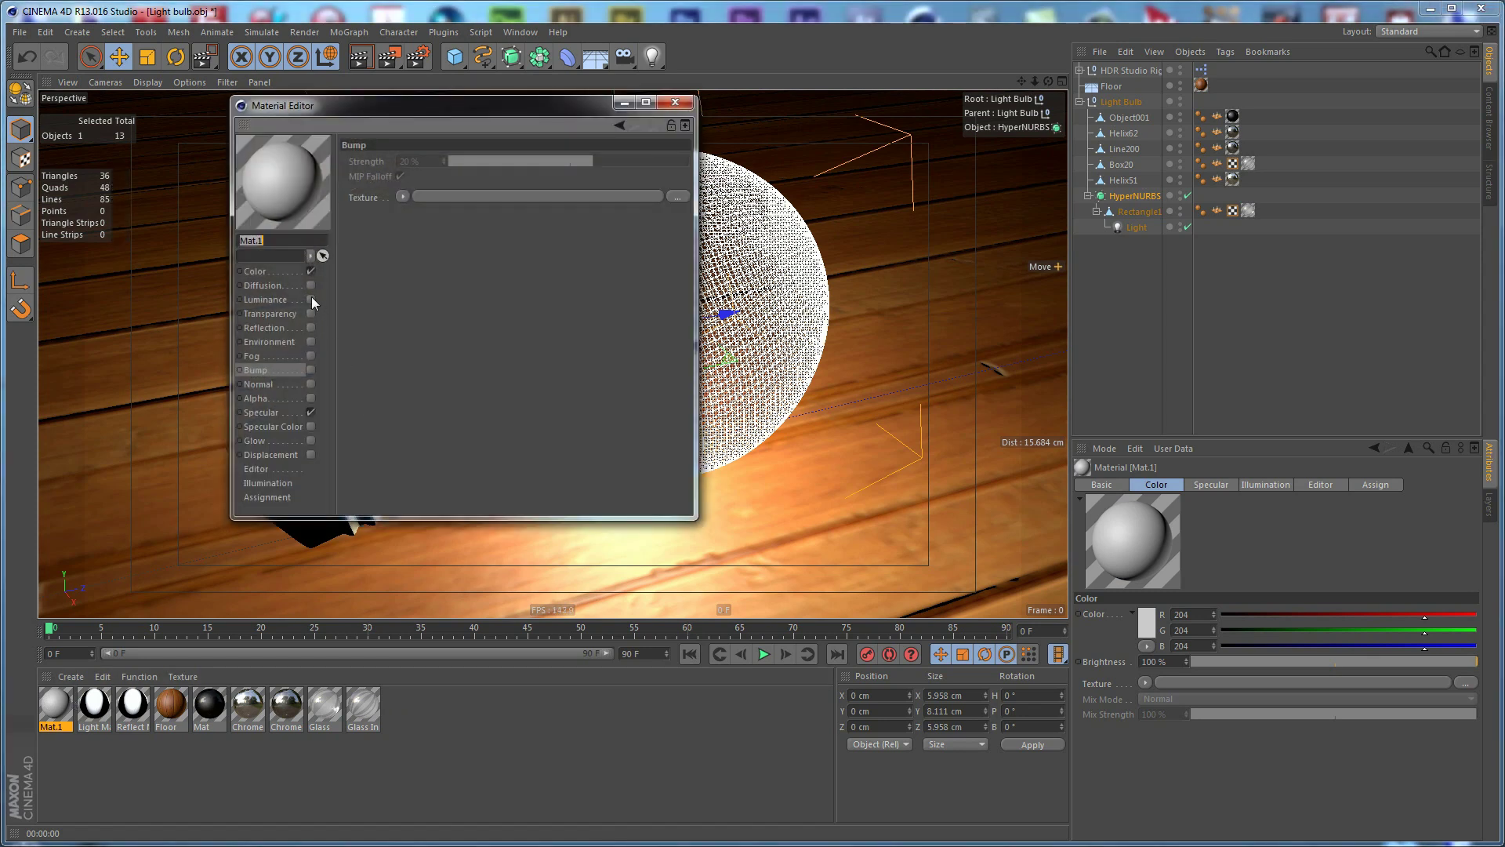
{"action": "left_click", "coordinate": [311, 300]}
{"action": "double_click", "coordinate": [418, 209]}
{"action": "type", "text": "150"}
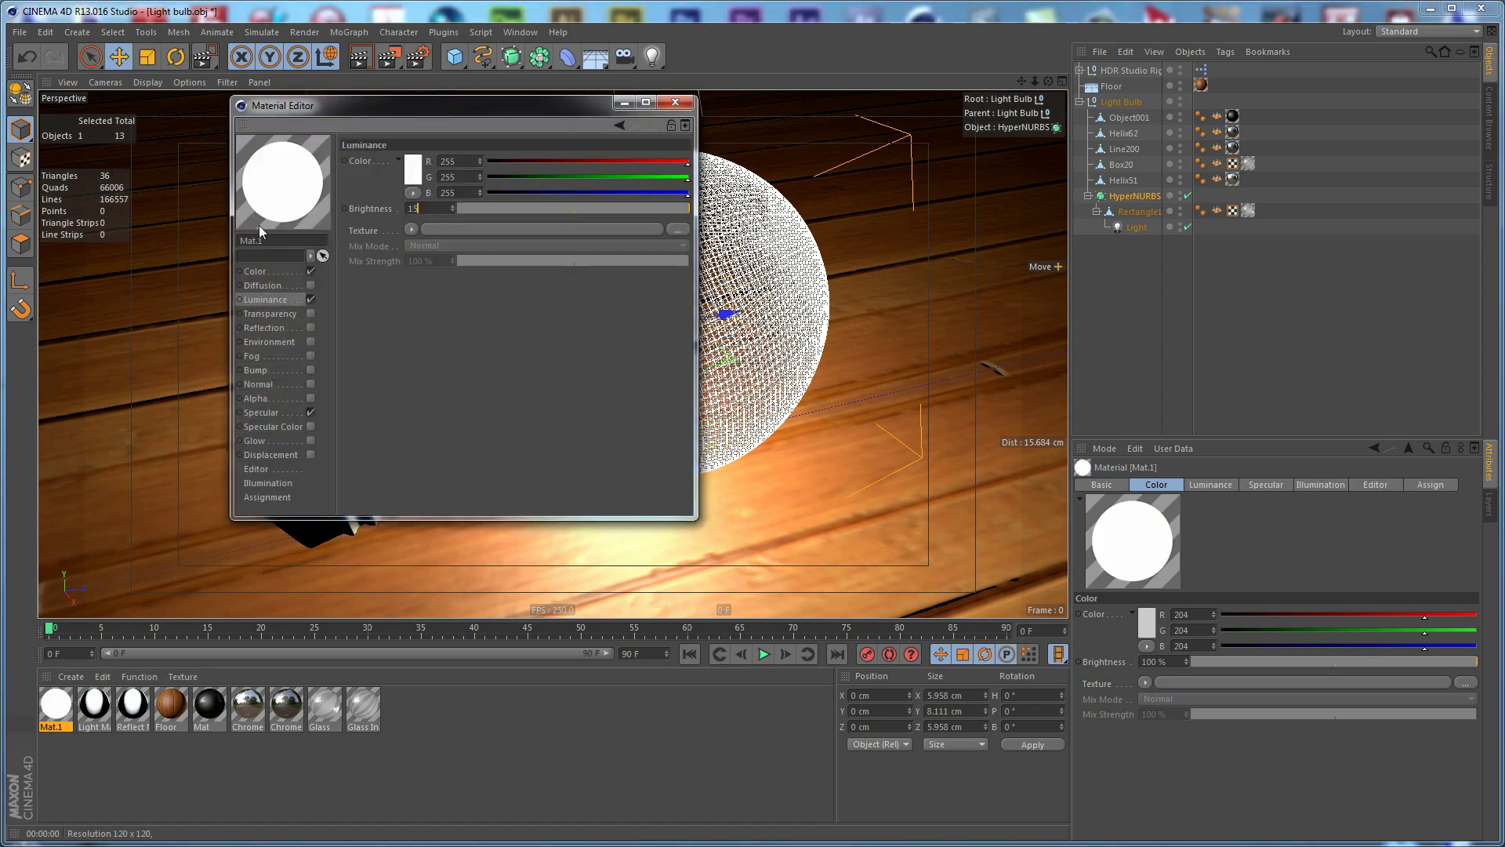
{"action": "key", "text": "Return"}
- Name the material Luminance and apply it to the filament Helix62
{"action": "double_click", "coordinate": [258, 241]}
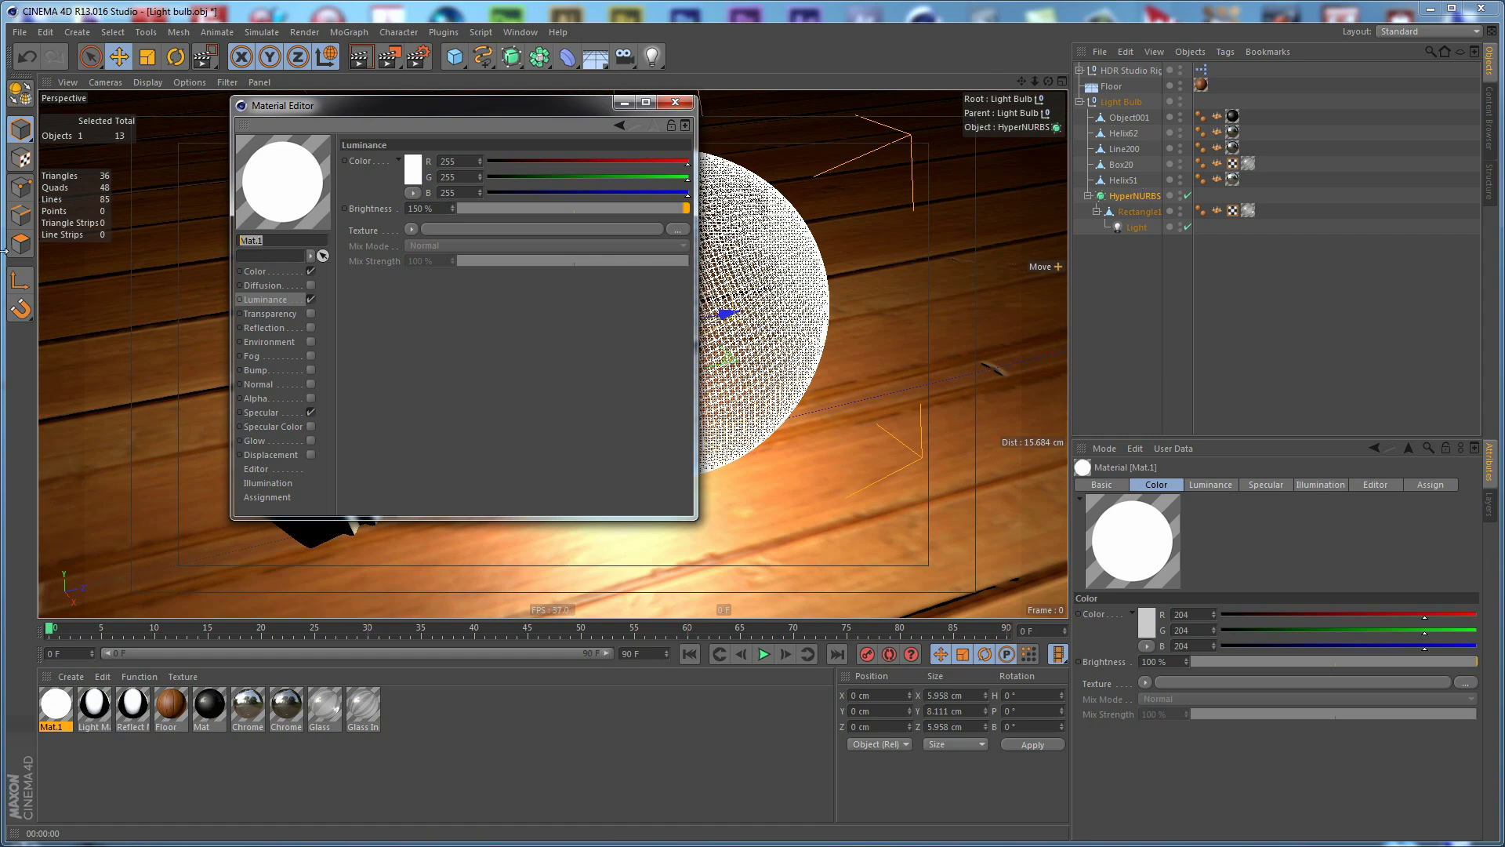
{"action": "type", "text": "Luminance"}
{"action": "left_click", "coordinate": [675, 102]}
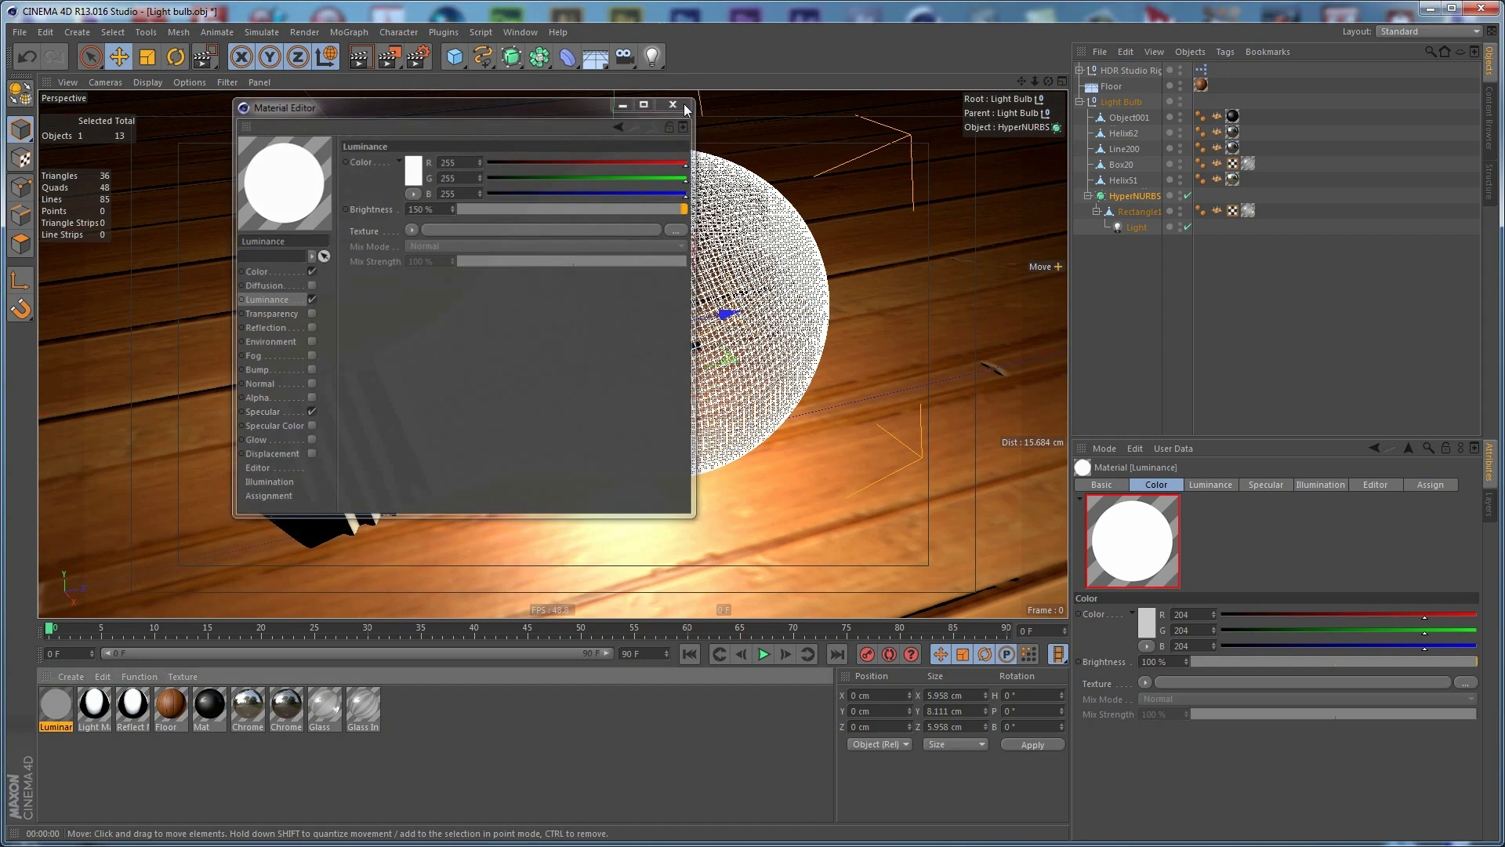
{"action": "left_click_drag", "start_coordinate": [56, 703], "coordinate": [1126, 182]}
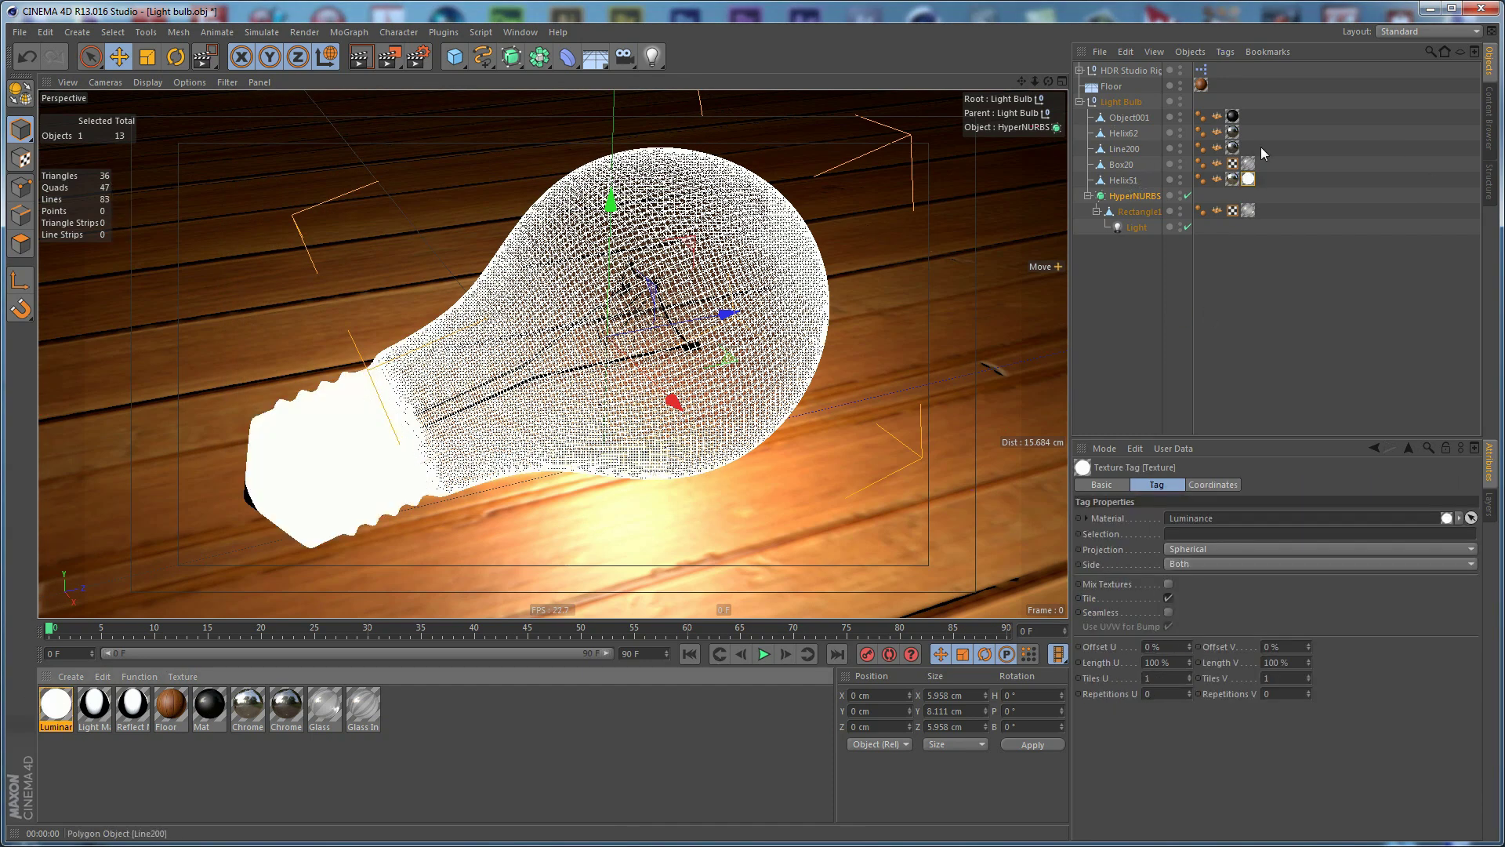
{"action": "left_click_drag", "start_coordinate": [1250, 182], "coordinate": [1247, 130]}
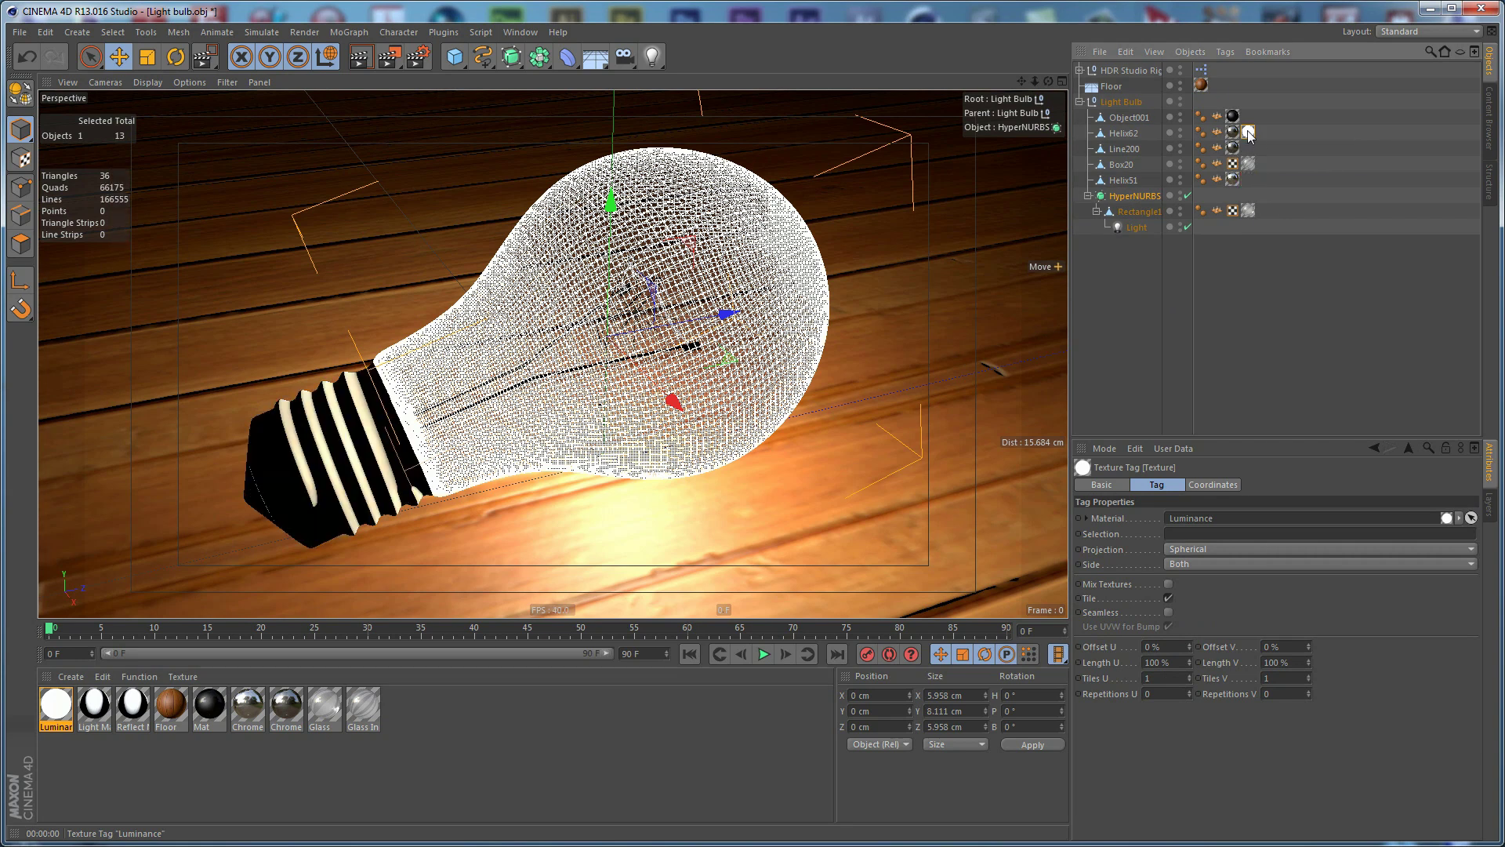
{"action": "left_click", "coordinate": [806, 275]}
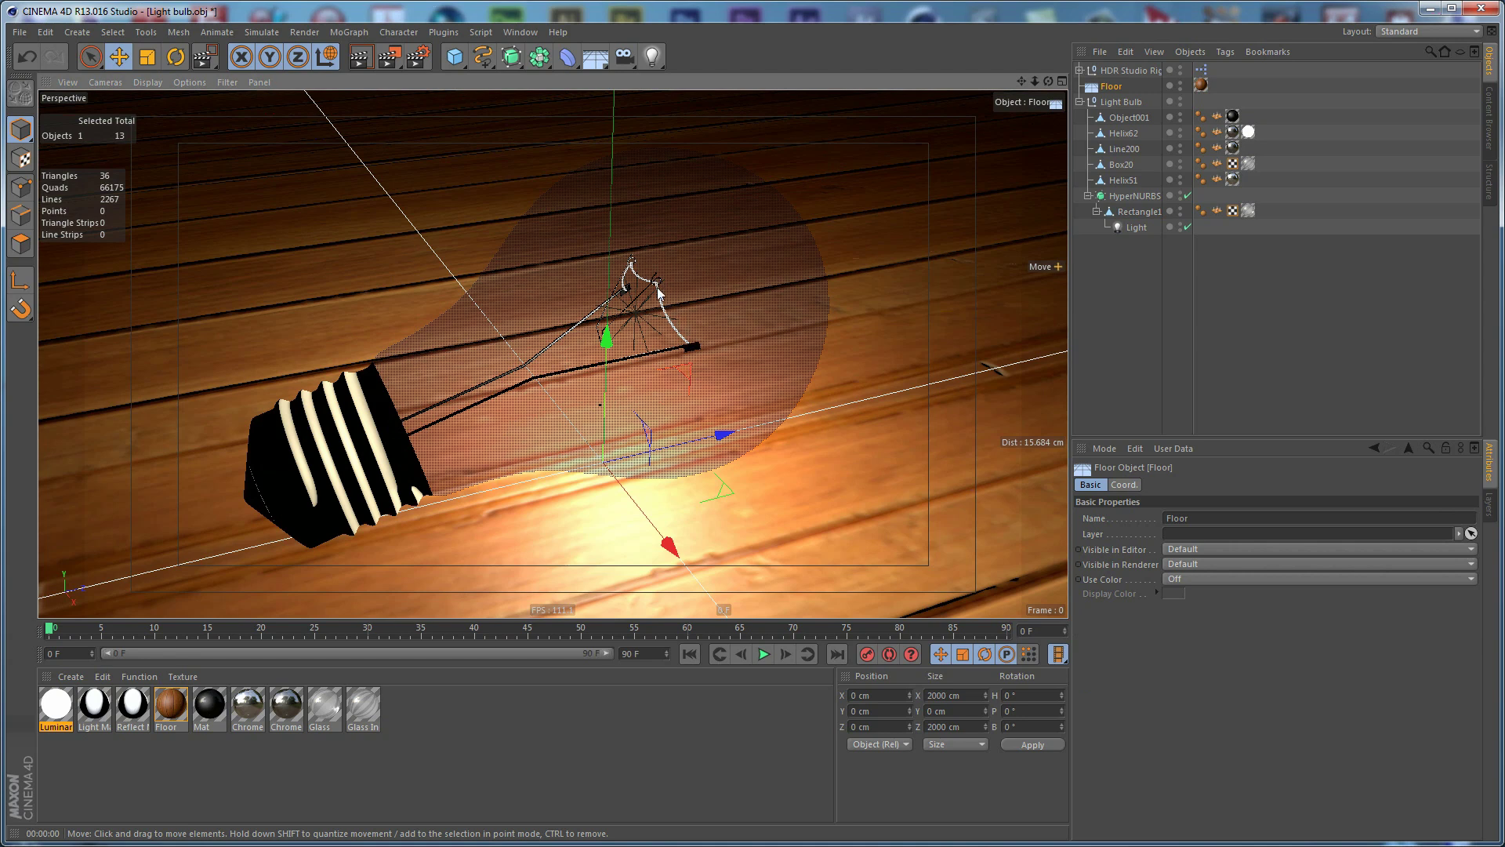
{"action": "left_click_drag", "start_coordinate": [647, 449], "coordinate": [645, 440]}
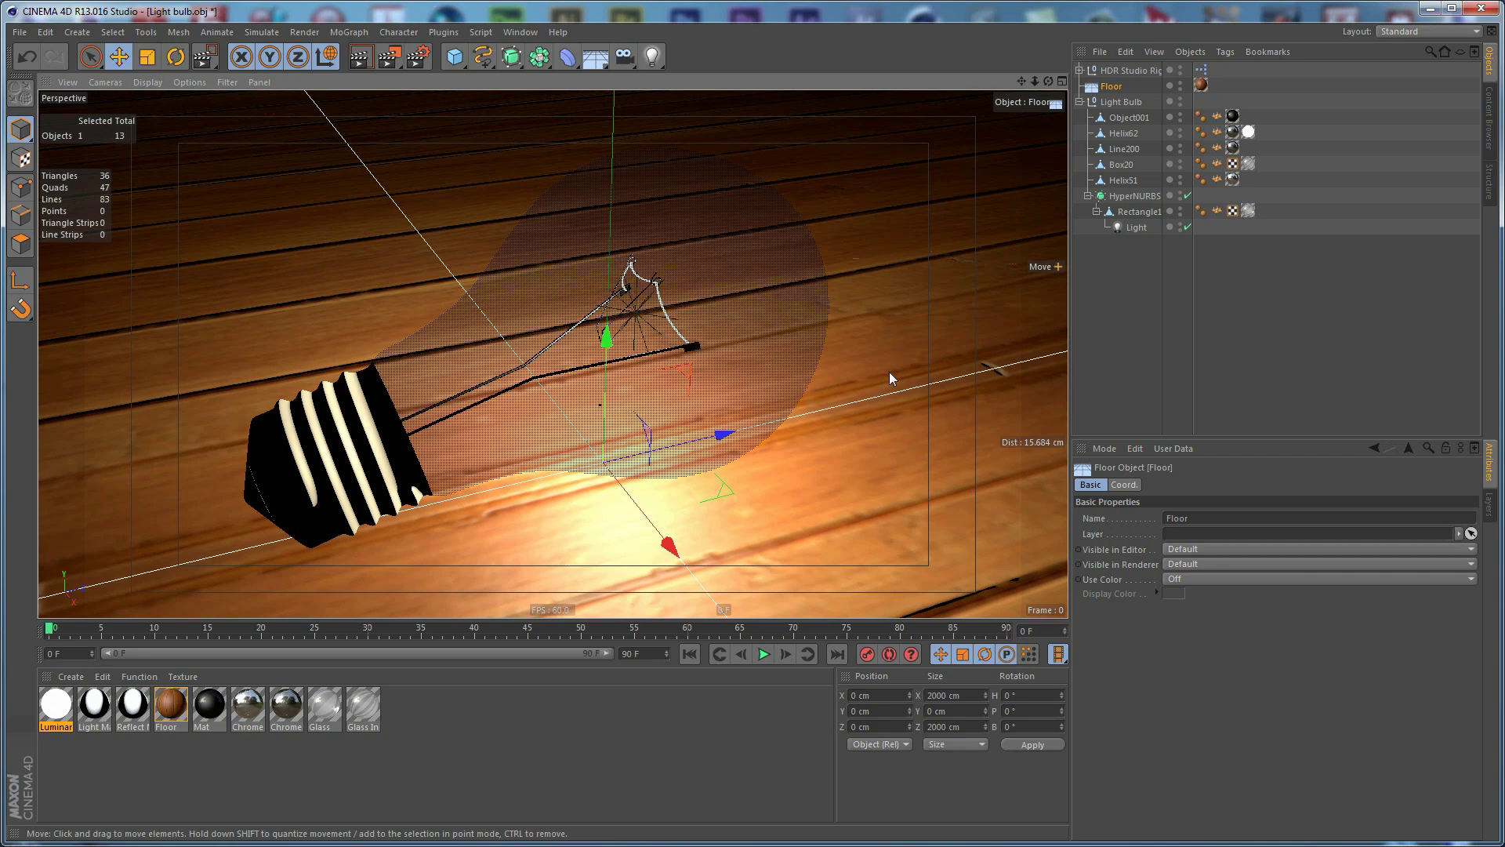
- Render the full image to the Picture Viewer with Shift+R, then close it
{"action": "key", "text": "shift+r"}
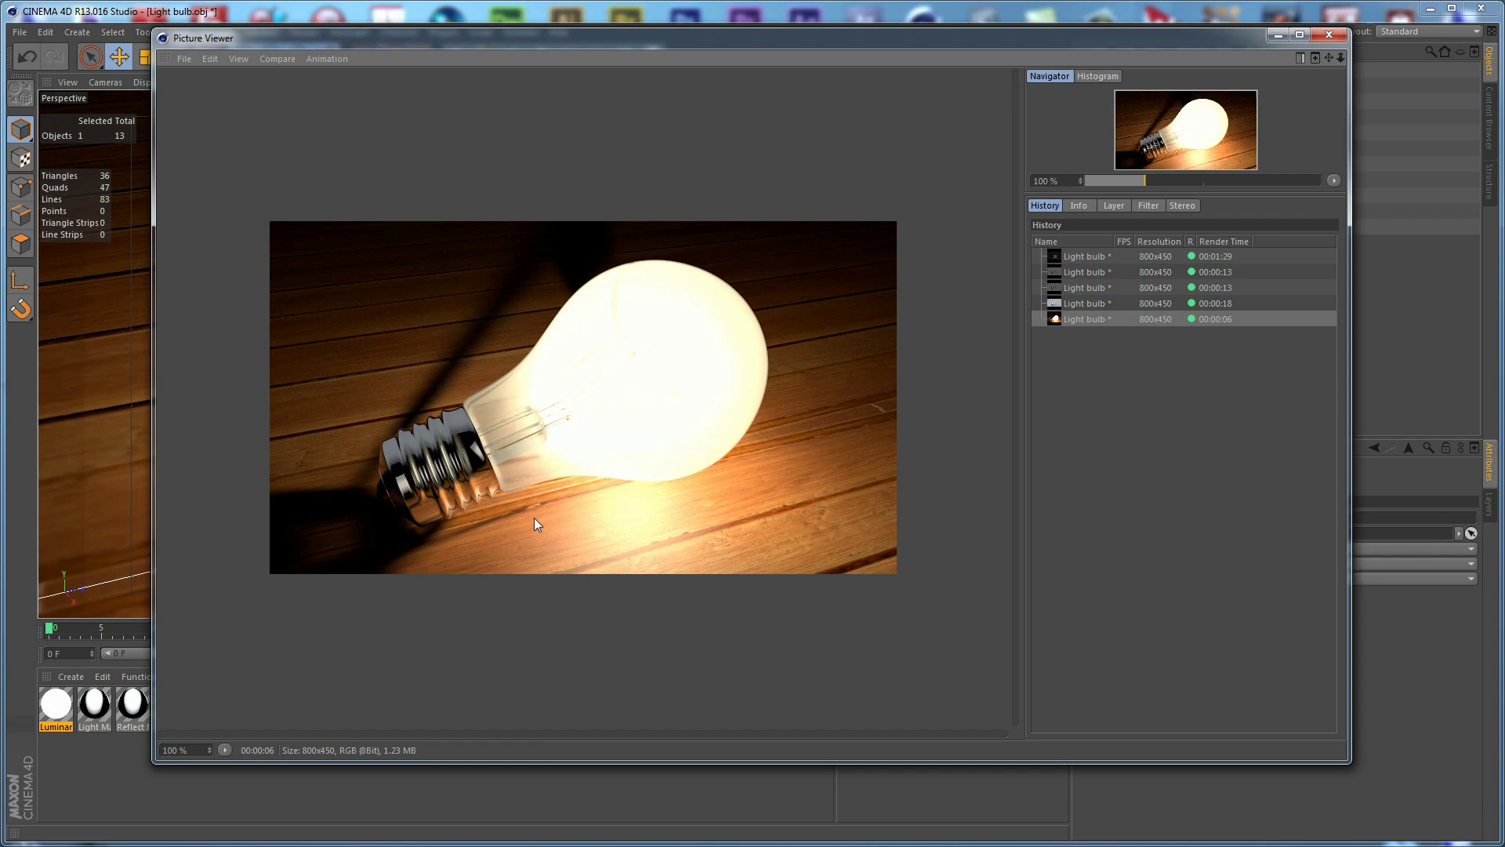
{"action": "left_click", "coordinate": [1319, 35]}
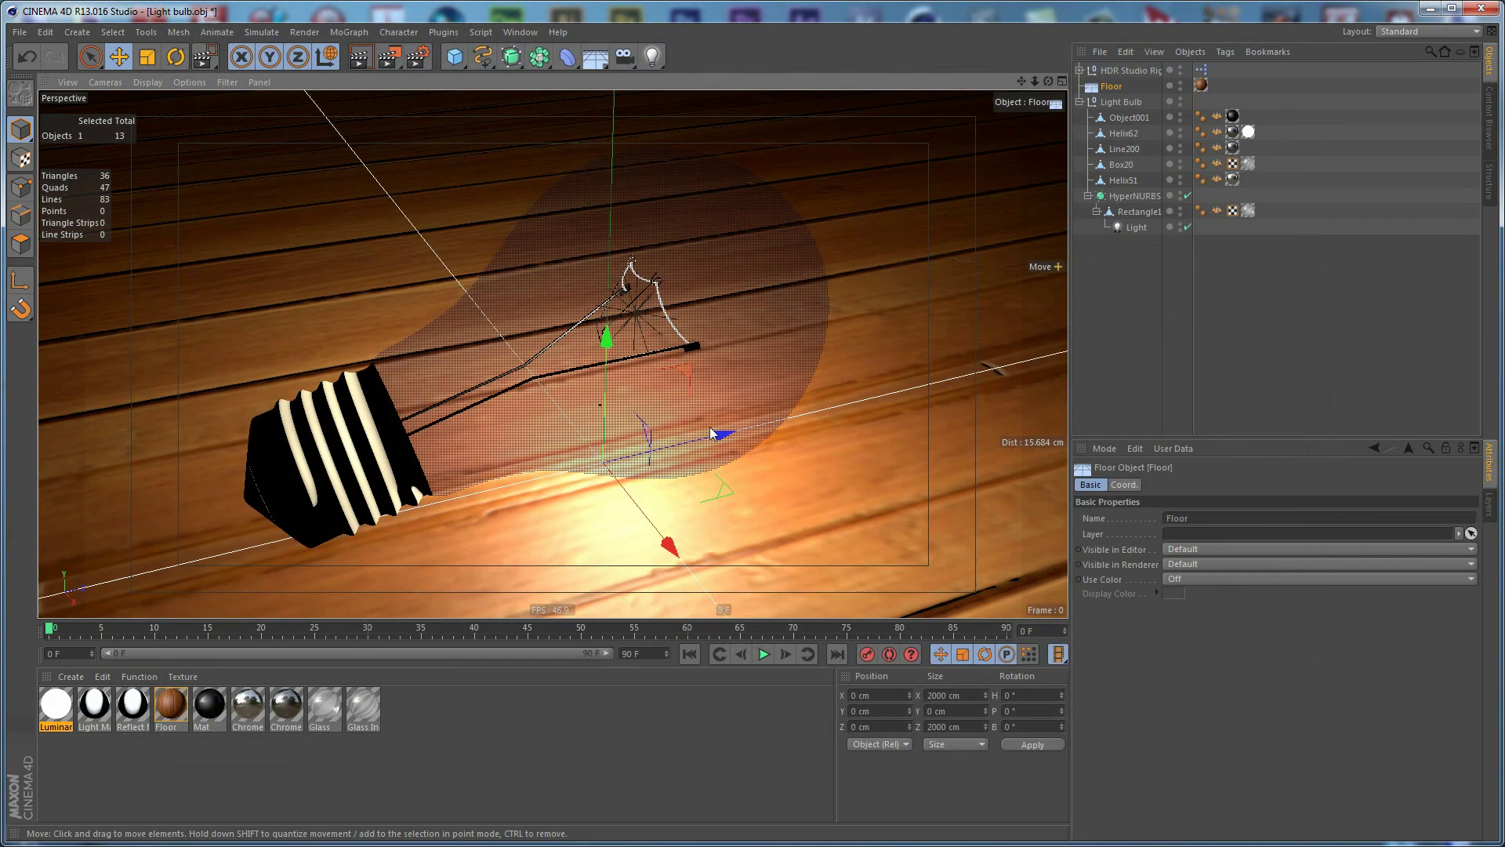
- Orbit and dolly the perspective camera to a flatter, closer view of the bulb on the floor
{"action": "left_click_drag", "start_coordinate": [646, 447], "coordinate": [689, 592], "text": "alt"}
{"action": "right_click_drag", "start_coordinate": [688, 586], "coordinate": [695, 524], "text": "alt"}
{"action": "left_click_drag", "start_coordinate": [694, 524], "coordinate": [675, 445], "text": "alt"}
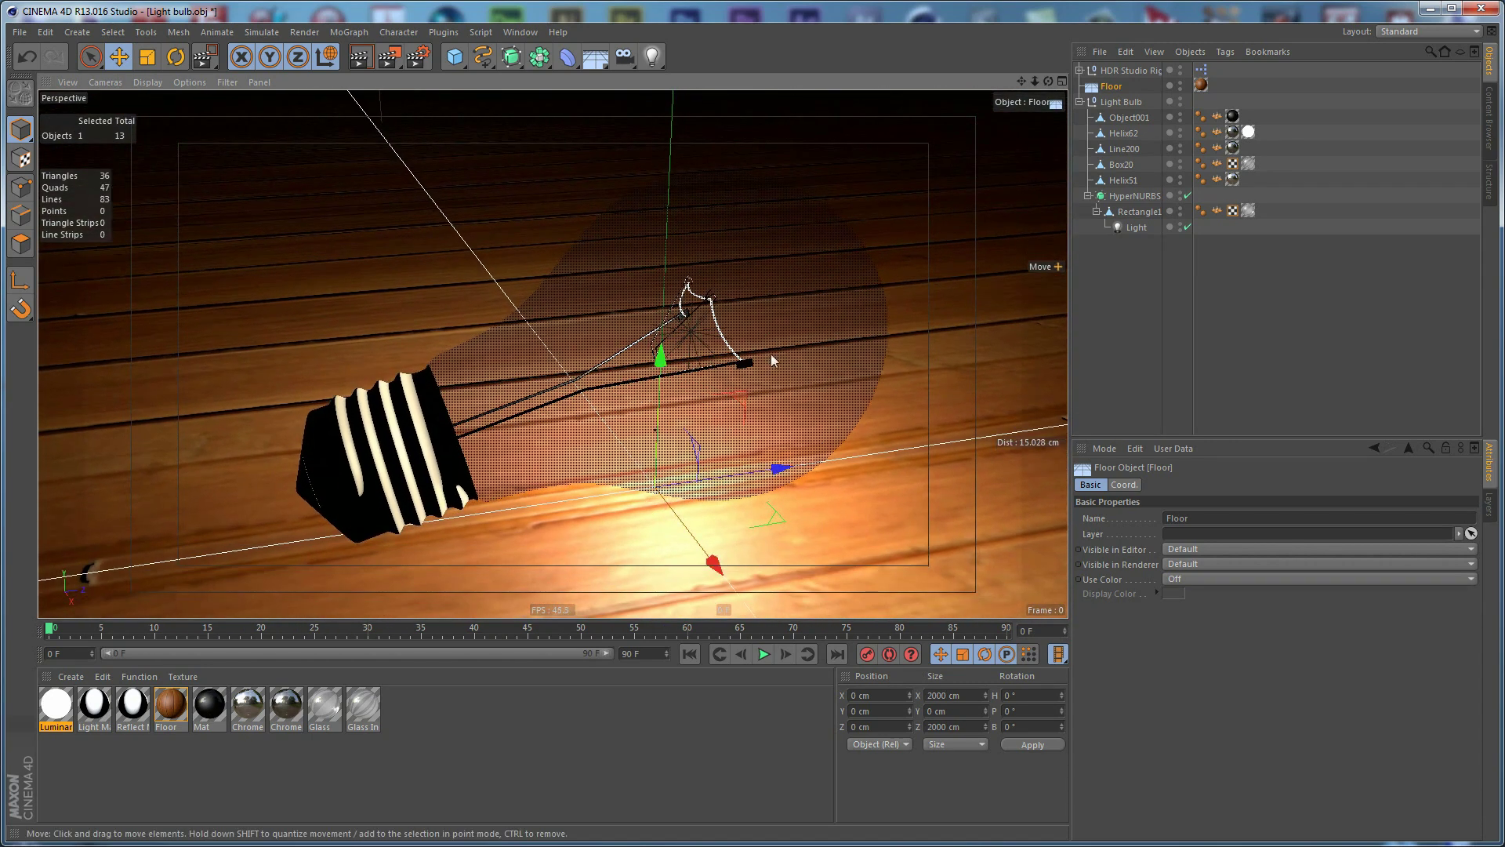
- Collapse and re-expand the Light Bulb group, and deselect the Floor object
{"action": "left_click", "coordinate": [1080, 101]}
{"action": "left_click", "coordinate": [1118, 133]}
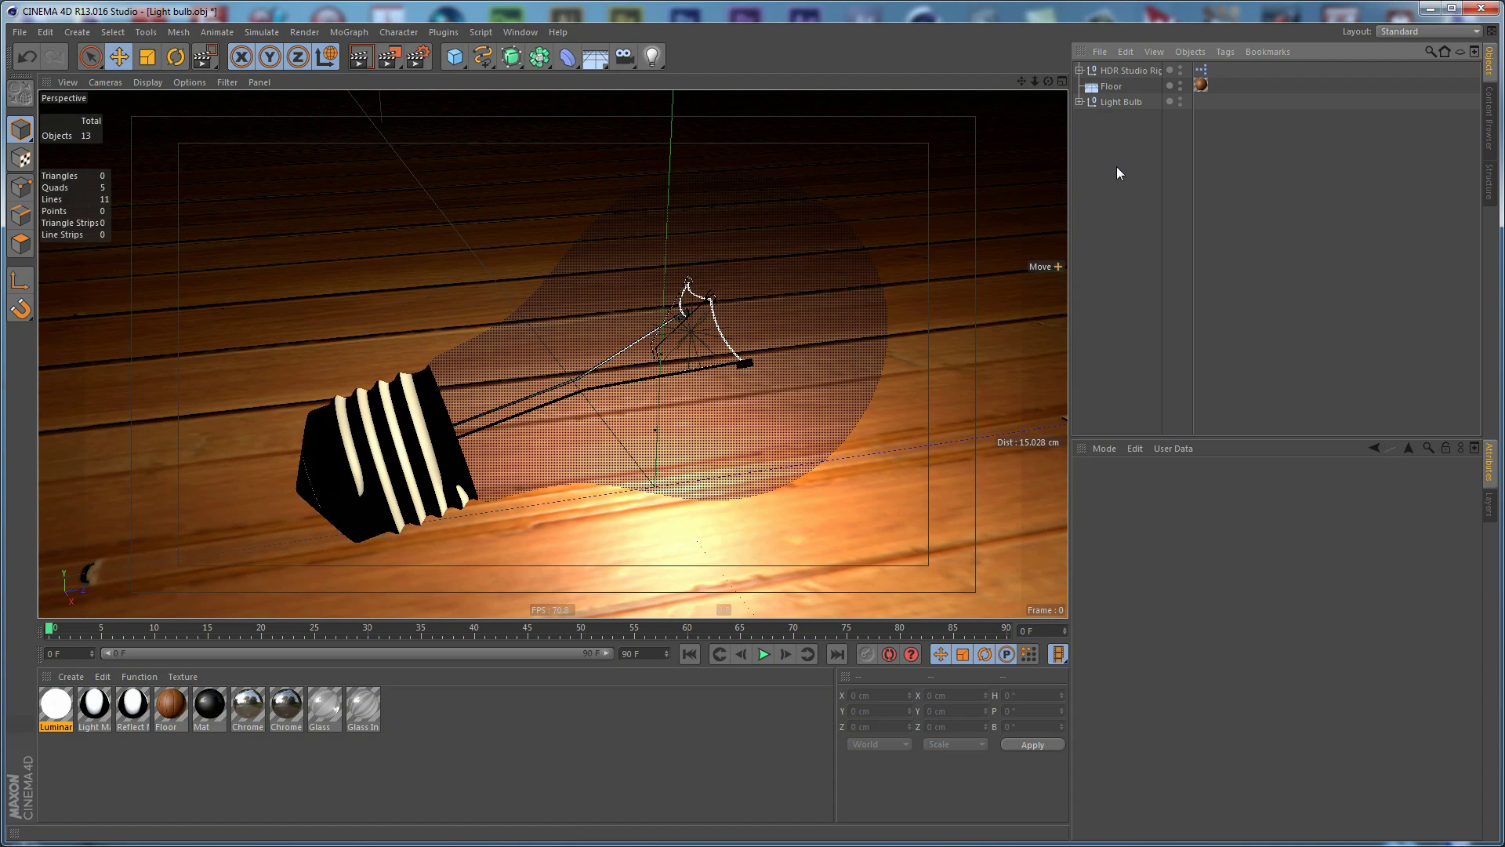
{"action": "scroll", "coordinate": [737, 392], "scroll_direction": "up", "scroll_amount": 1}
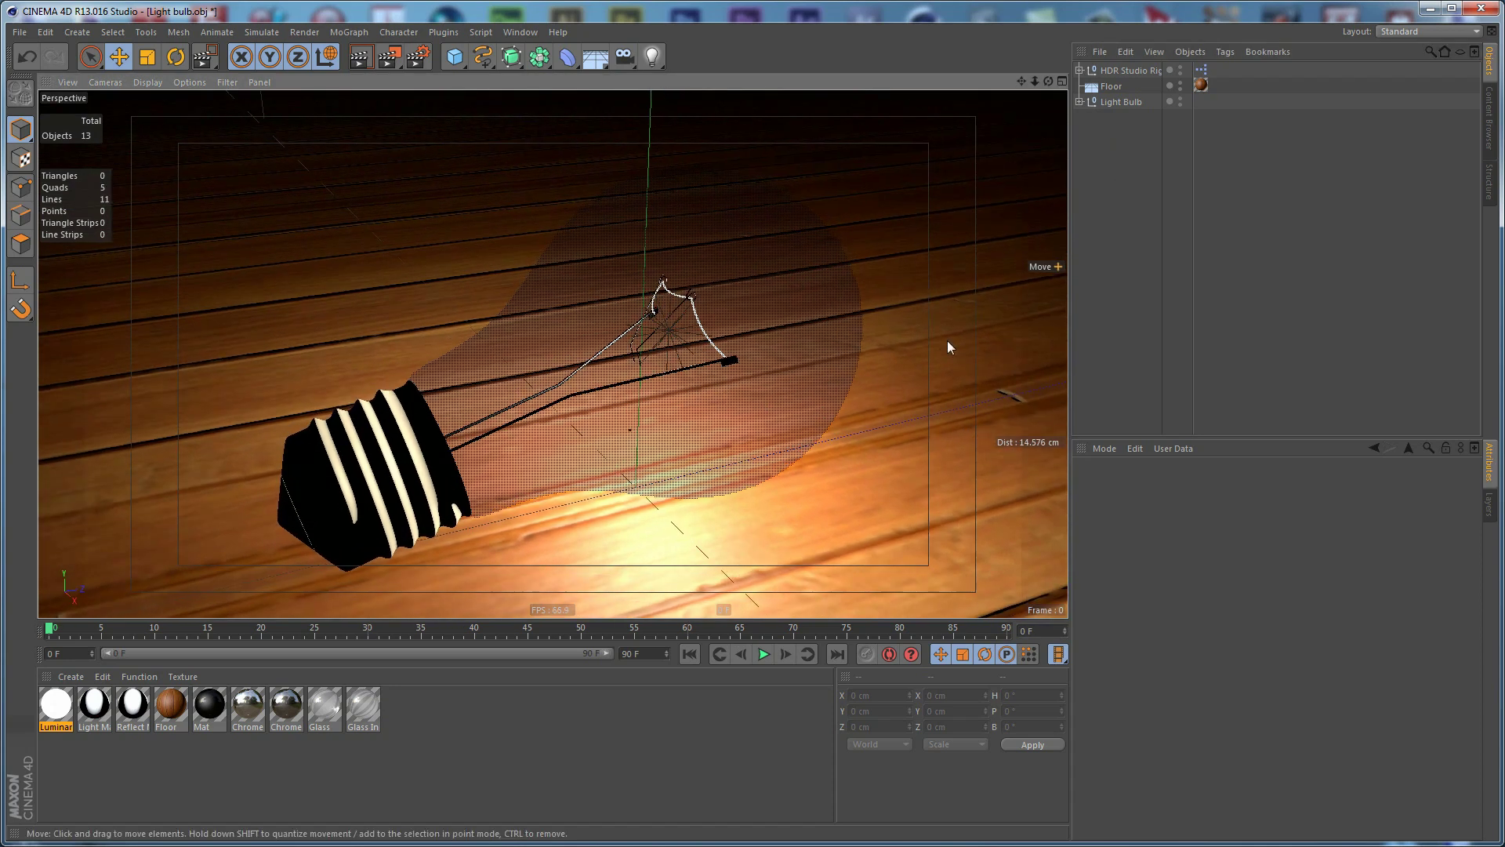
{"action": "left_click", "coordinate": [1079, 102]}
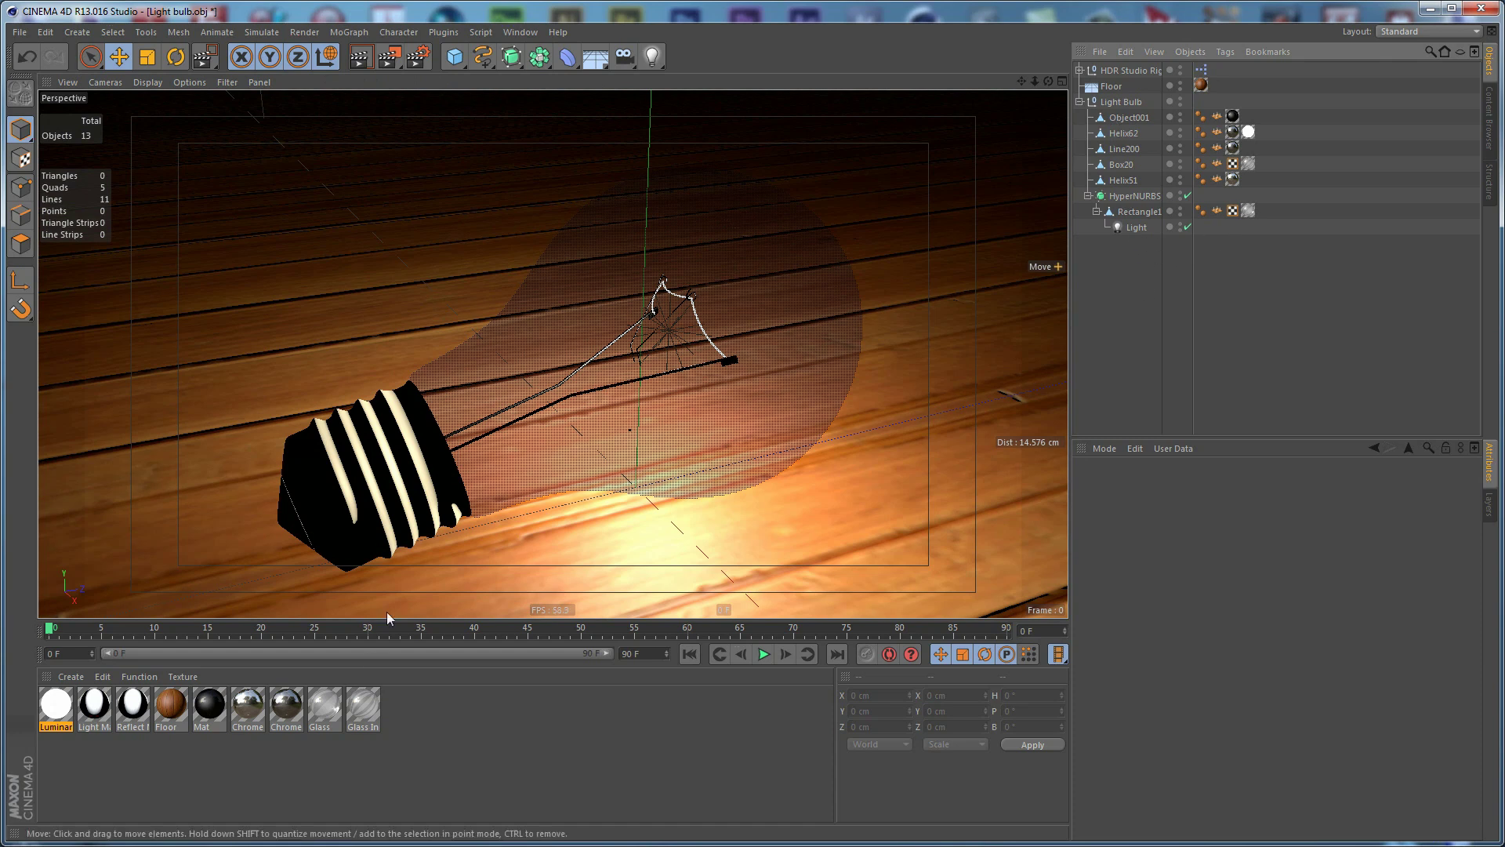
- Duplicate the Glass material, name the copy 'Glass Off', and enable its Transparency
{"action": "left_click", "coordinate": [365, 706]}
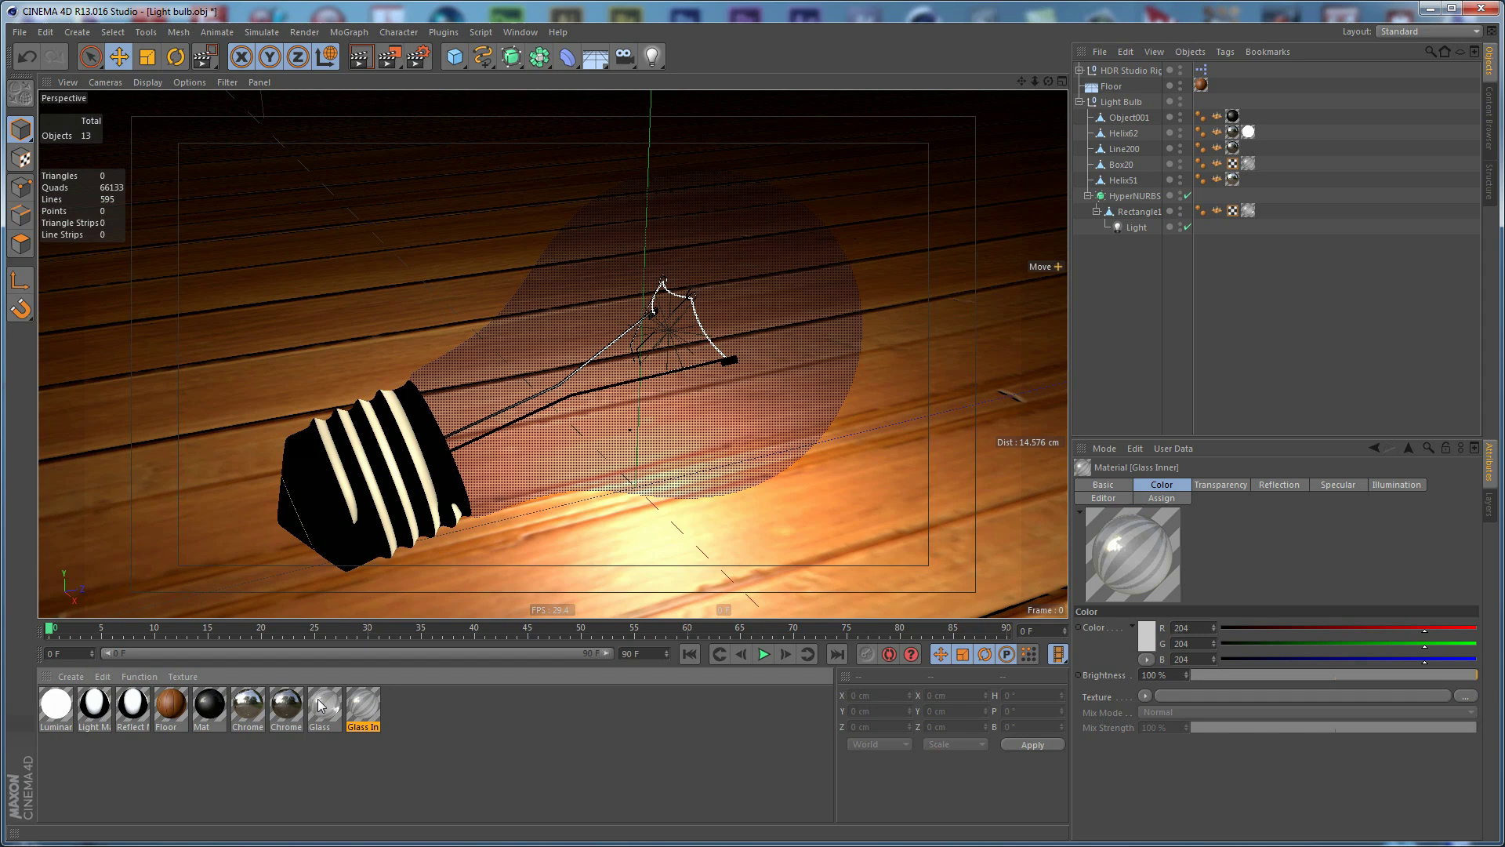
{"action": "left_click_drag", "start_coordinate": [320, 705], "coordinate": [355, 699], "text": "ctrl"}
{"action": "double_click", "coordinate": [356, 698]}
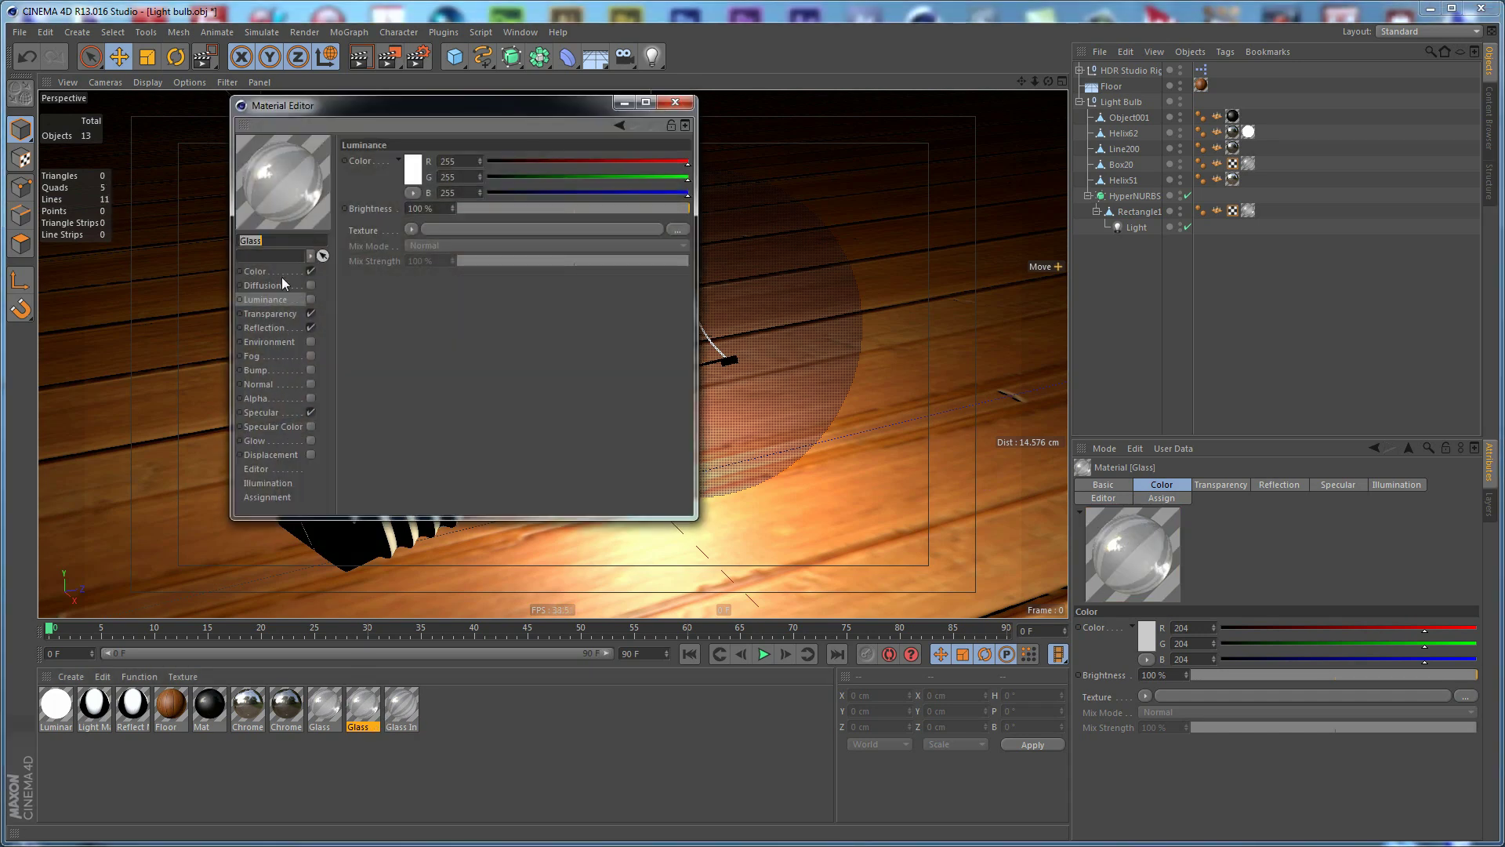
{"action": "type", "text": "ff"}
{"action": "key", "text": "Return"}
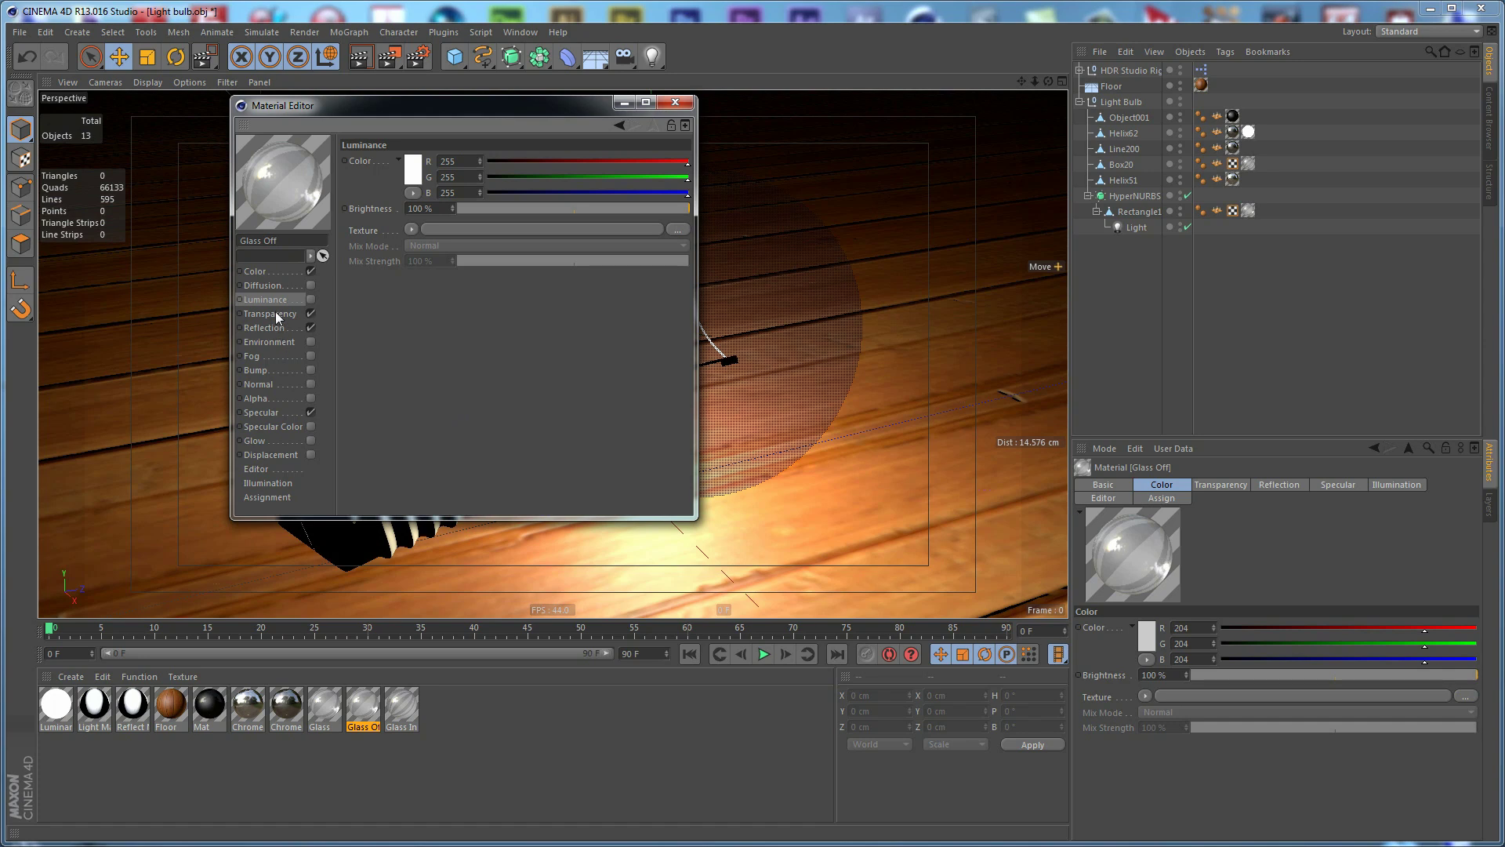
{"action": "left_click", "coordinate": [269, 313]}
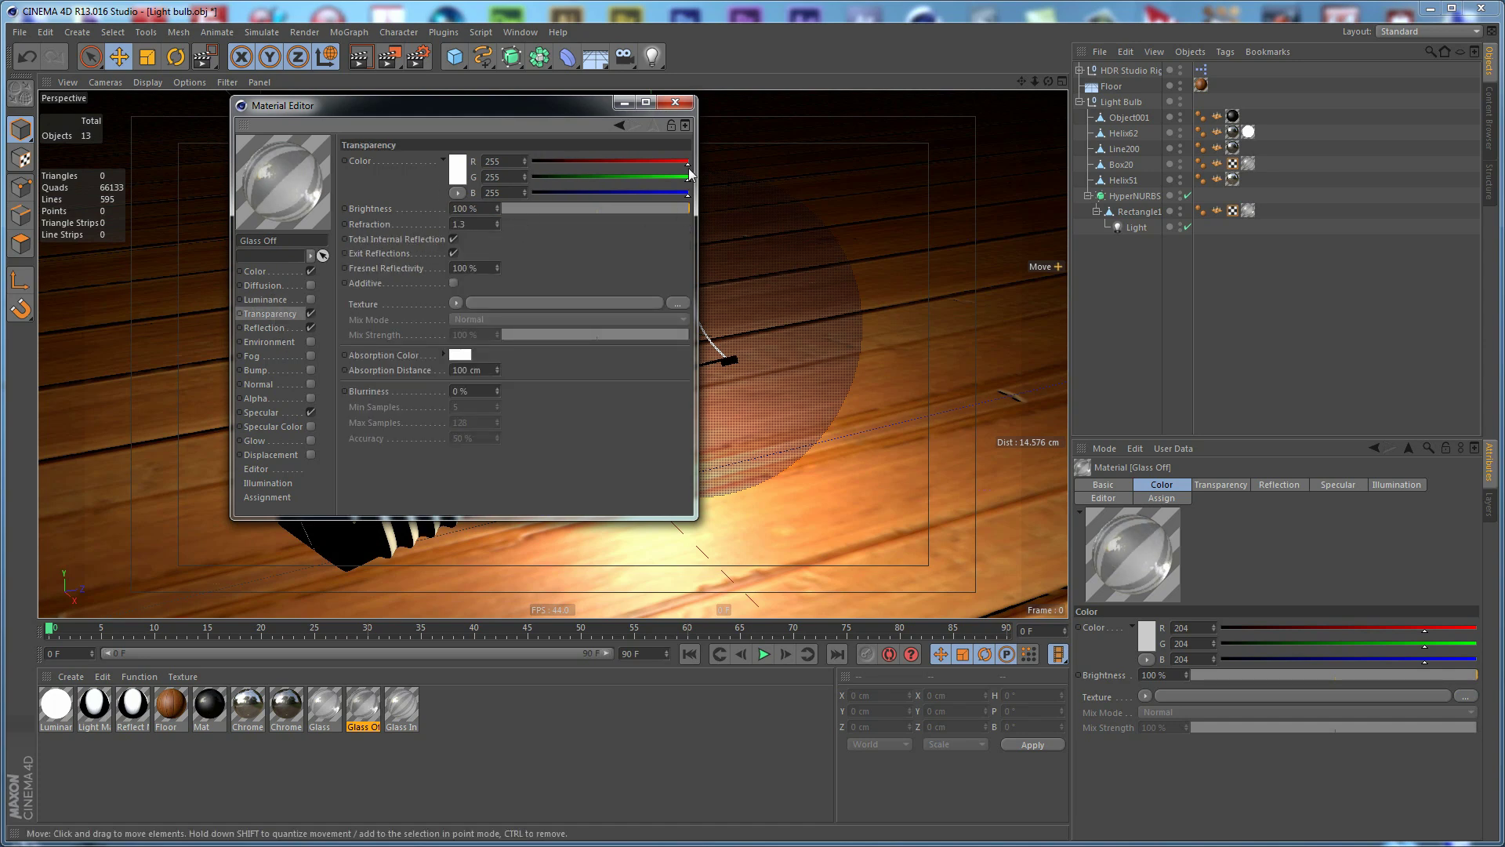
- Apply Glass Off to the bulb glass and switch off the bulb's Light
{"action": "left_click", "coordinate": [675, 102]}
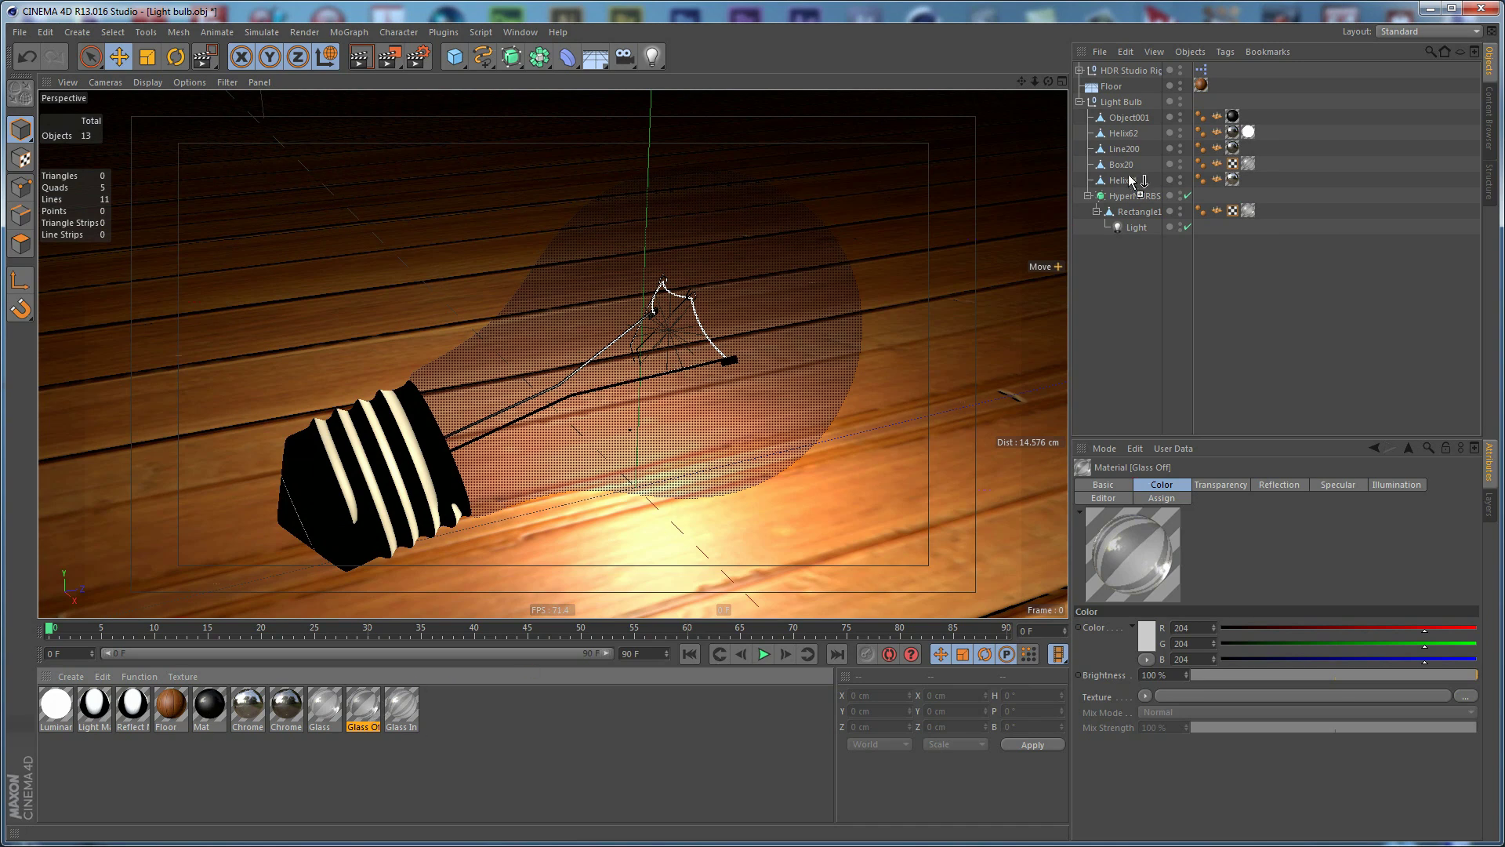
{"action": "left_click_drag", "start_coordinate": [1130, 180], "coordinate": [1268, 217]}
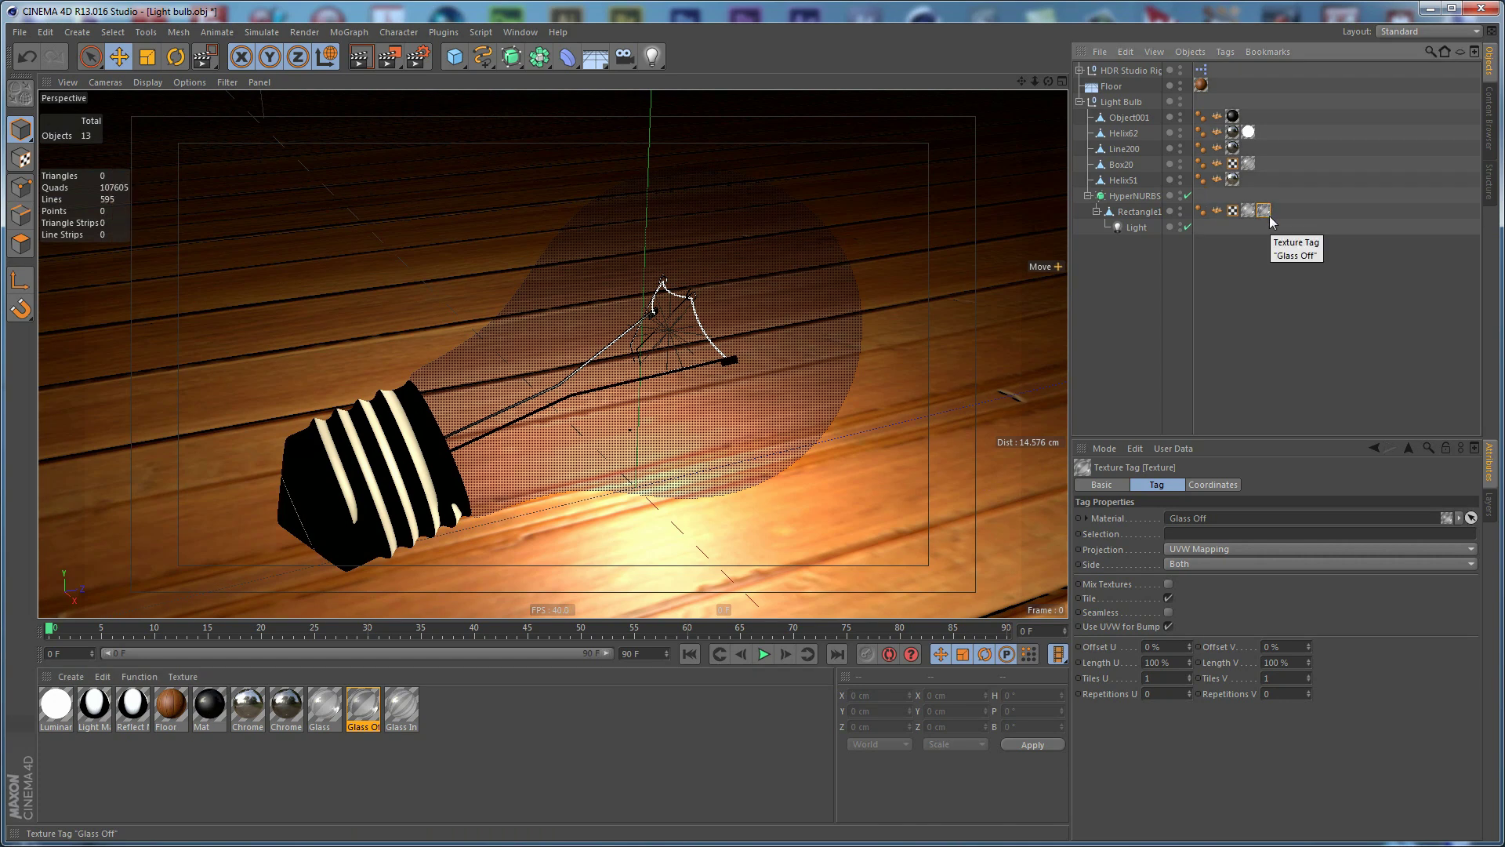
{"action": "left_click", "coordinate": [1187, 228]}
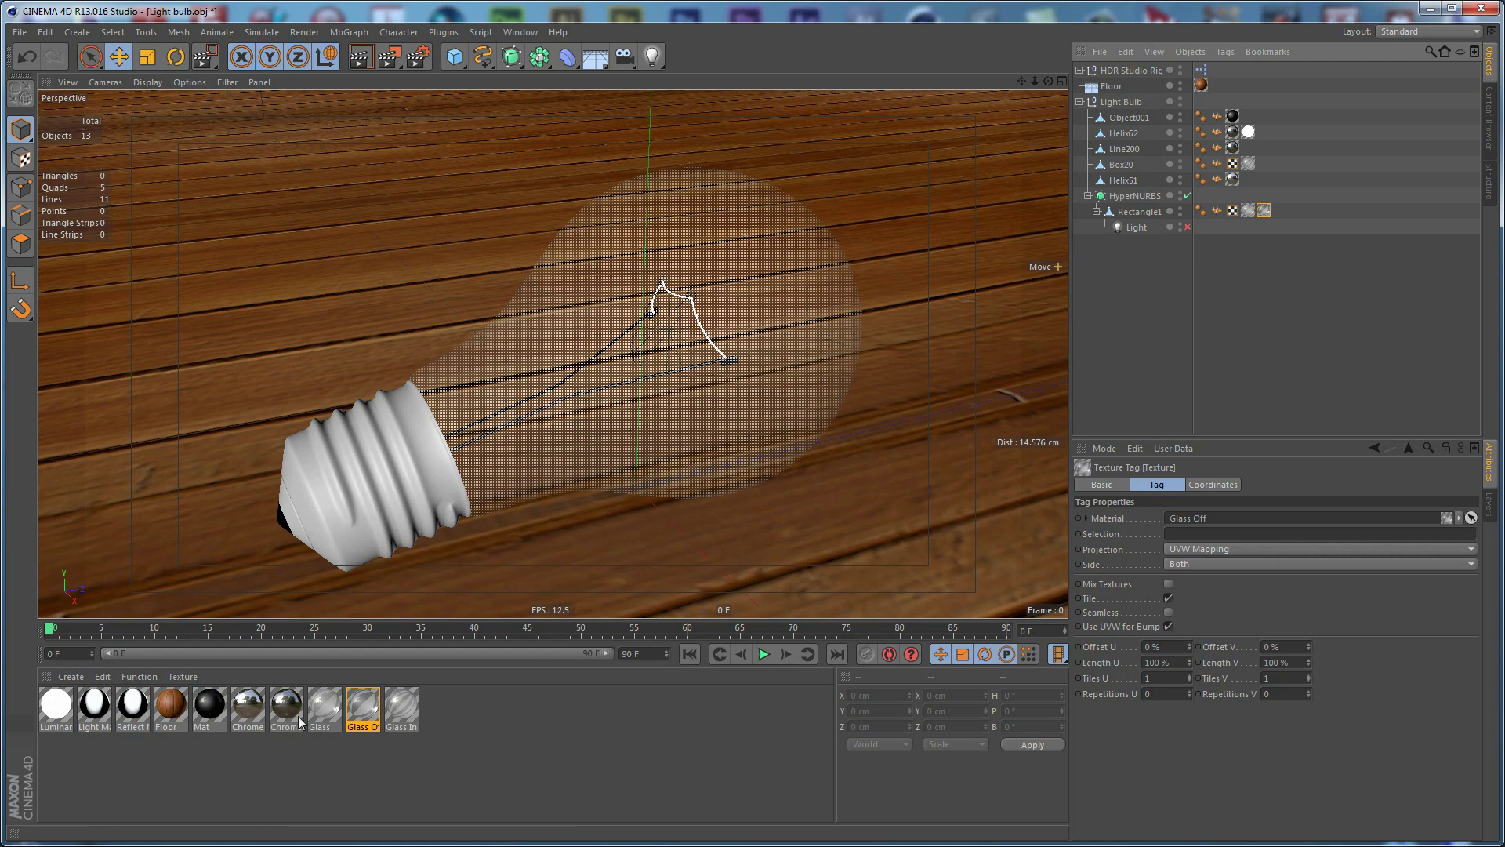
- Create a material named 'Floor' with a 2D - Circular Gradient as its colour
{"action": "double_click", "coordinate": [453, 707]}
{"action": "double_click", "coordinate": [49, 706]}
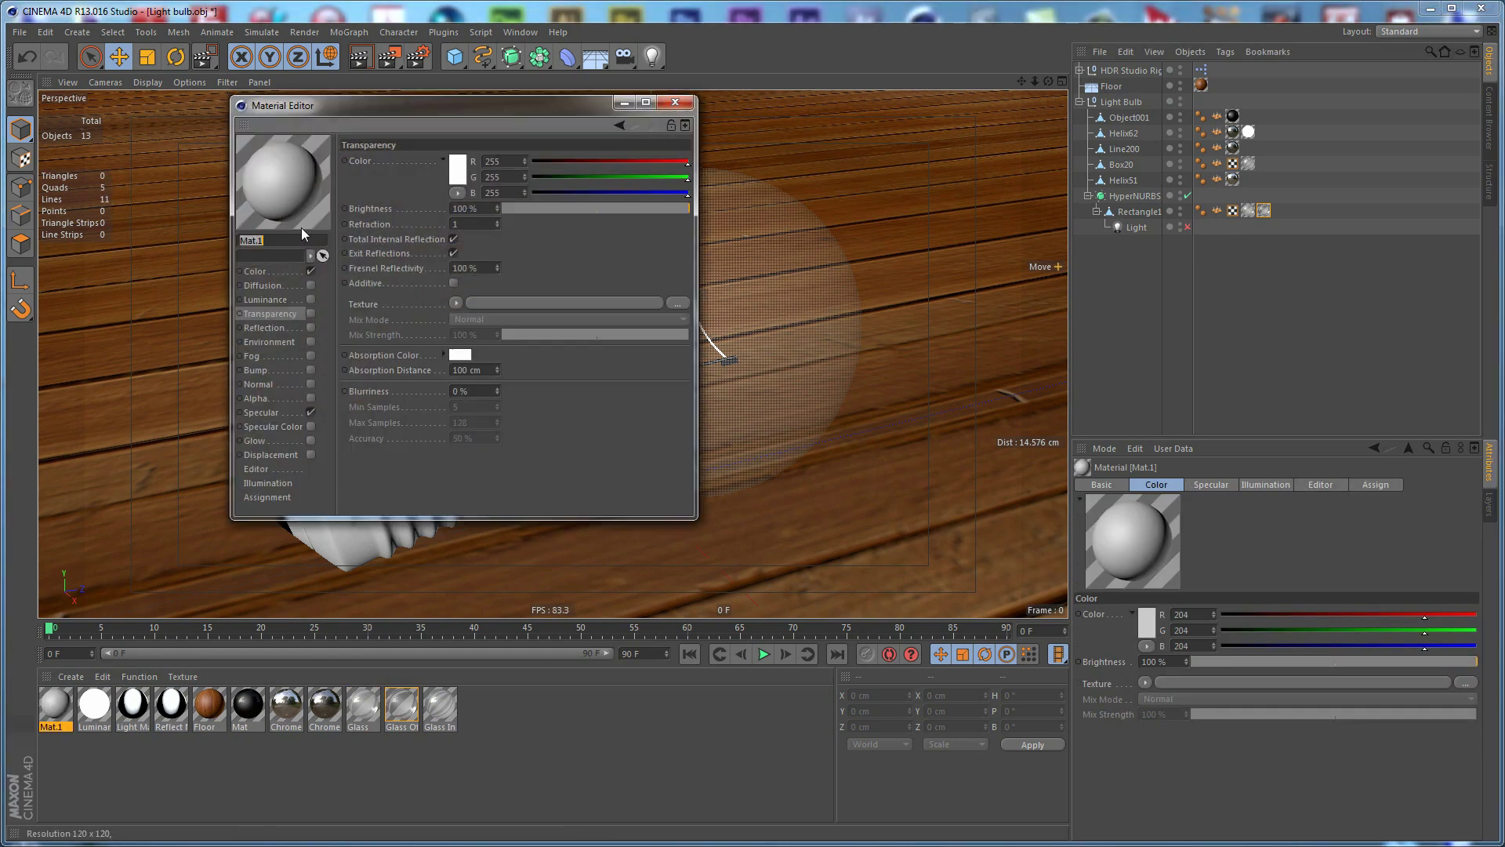
{"action": "double_click", "coordinate": [270, 240]}
{"action": "type", "text": "Floor"}
{"action": "left_click", "coordinate": [279, 272]}
{"action": "left_click", "coordinate": [410, 230]}
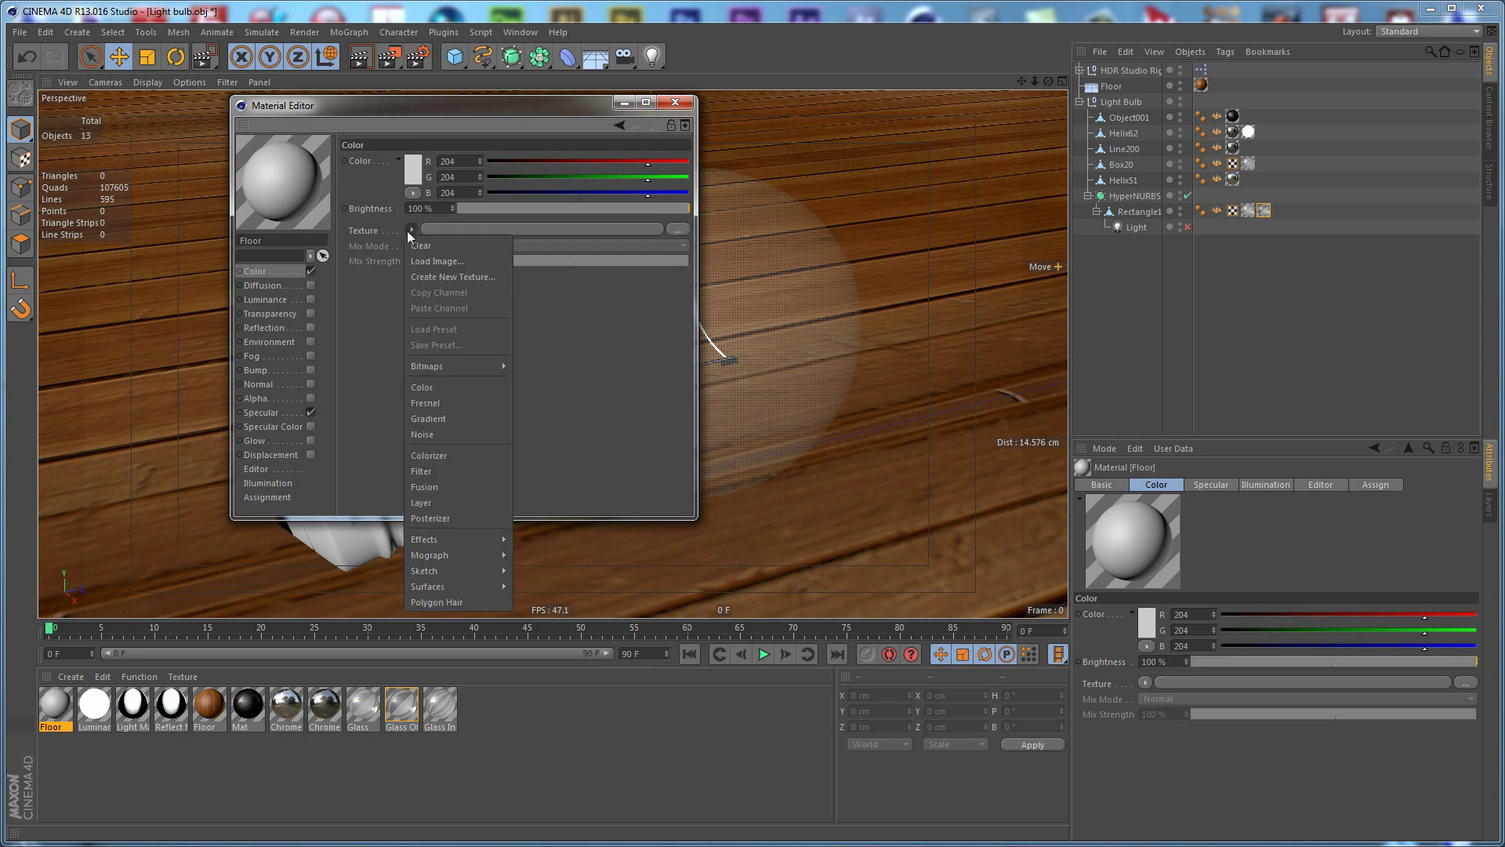
{"action": "left_click", "coordinate": [438, 420]}
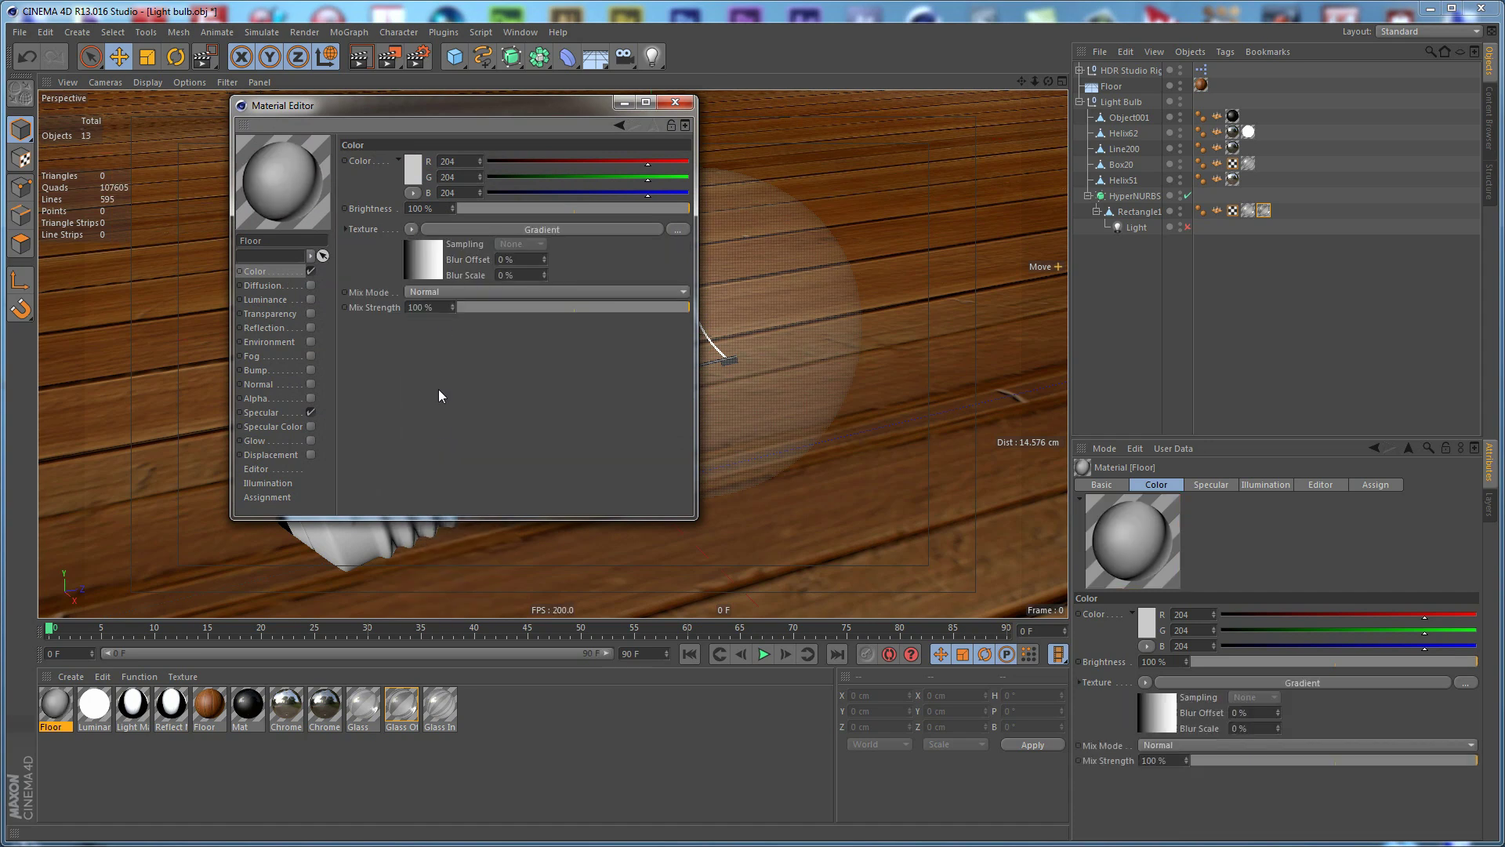
{"action": "left_click", "coordinate": [524, 230]}
{"action": "left_click", "coordinate": [447, 296]}
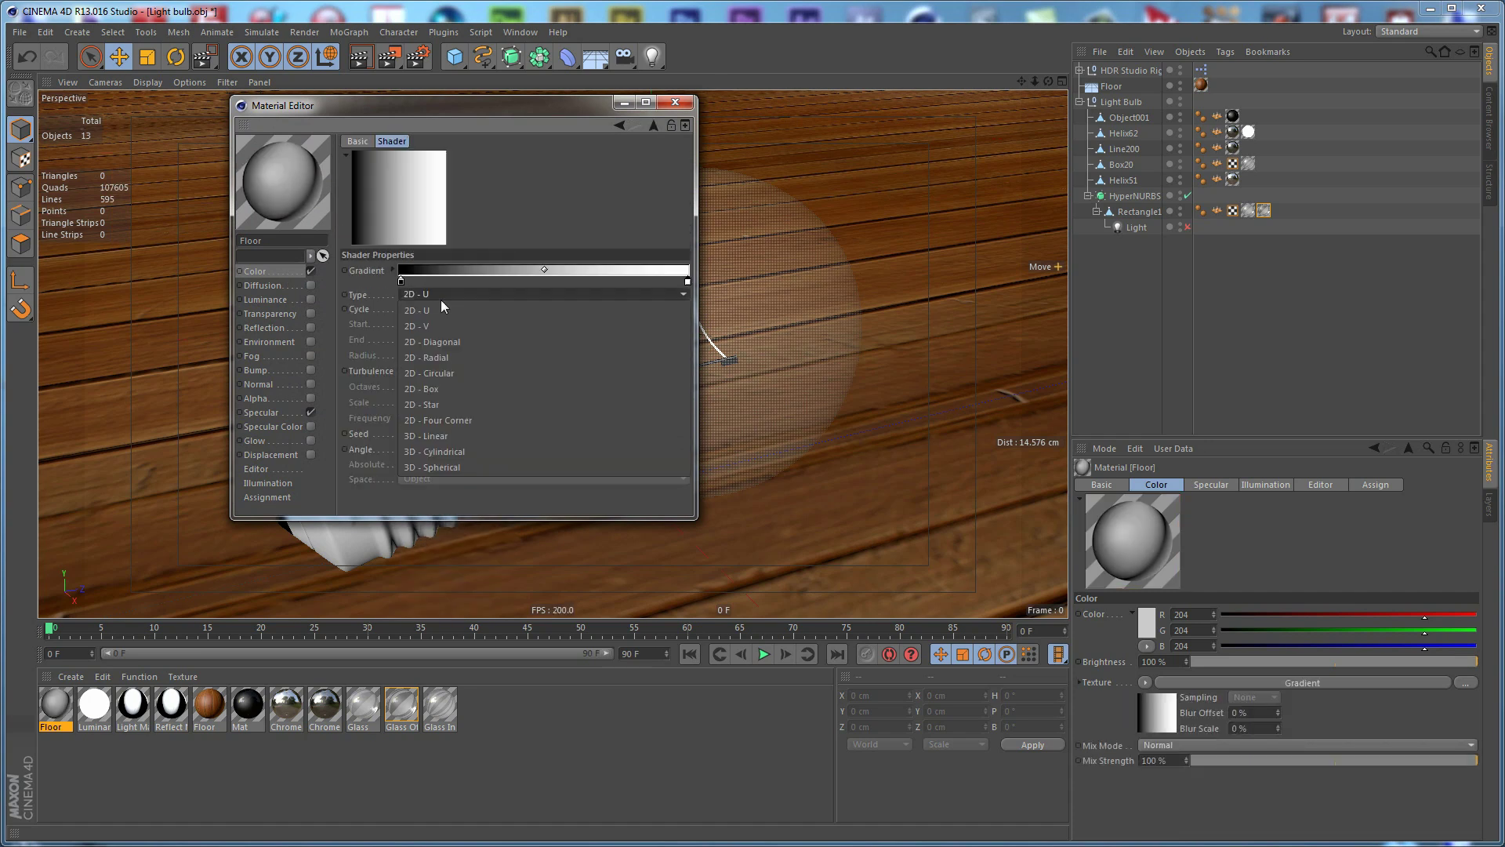
{"action": "left_click", "coordinate": [455, 376]}
- Set the gradient's inner colour to pale pink and outer to bluish grey, then apply it to Floor
{"action": "double_click", "coordinate": [400, 280]}
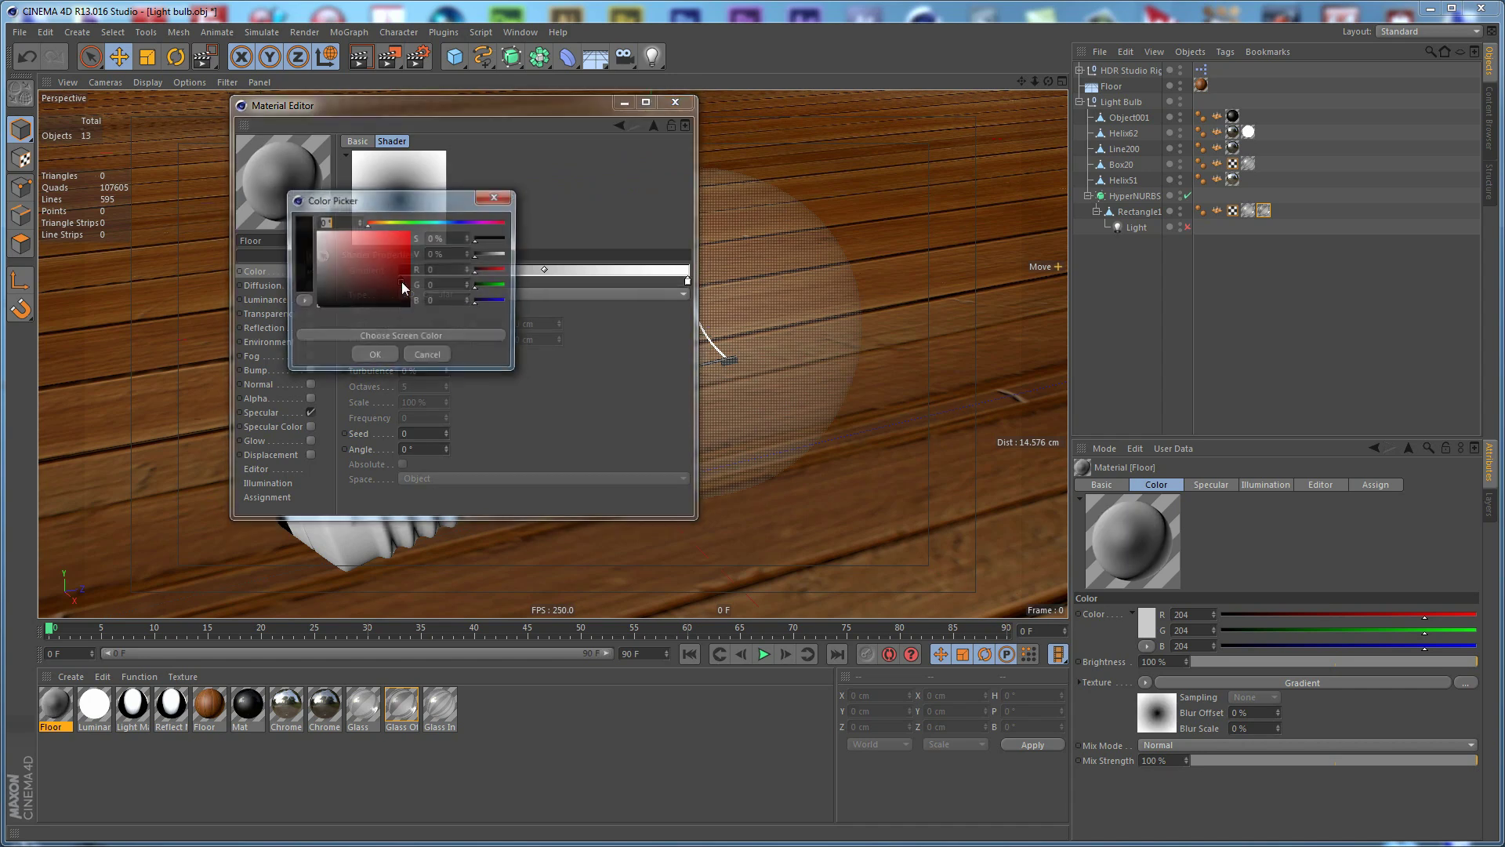
{"action": "left_click", "coordinate": [328, 247]}
{"action": "left_click", "coordinate": [375, 357]}
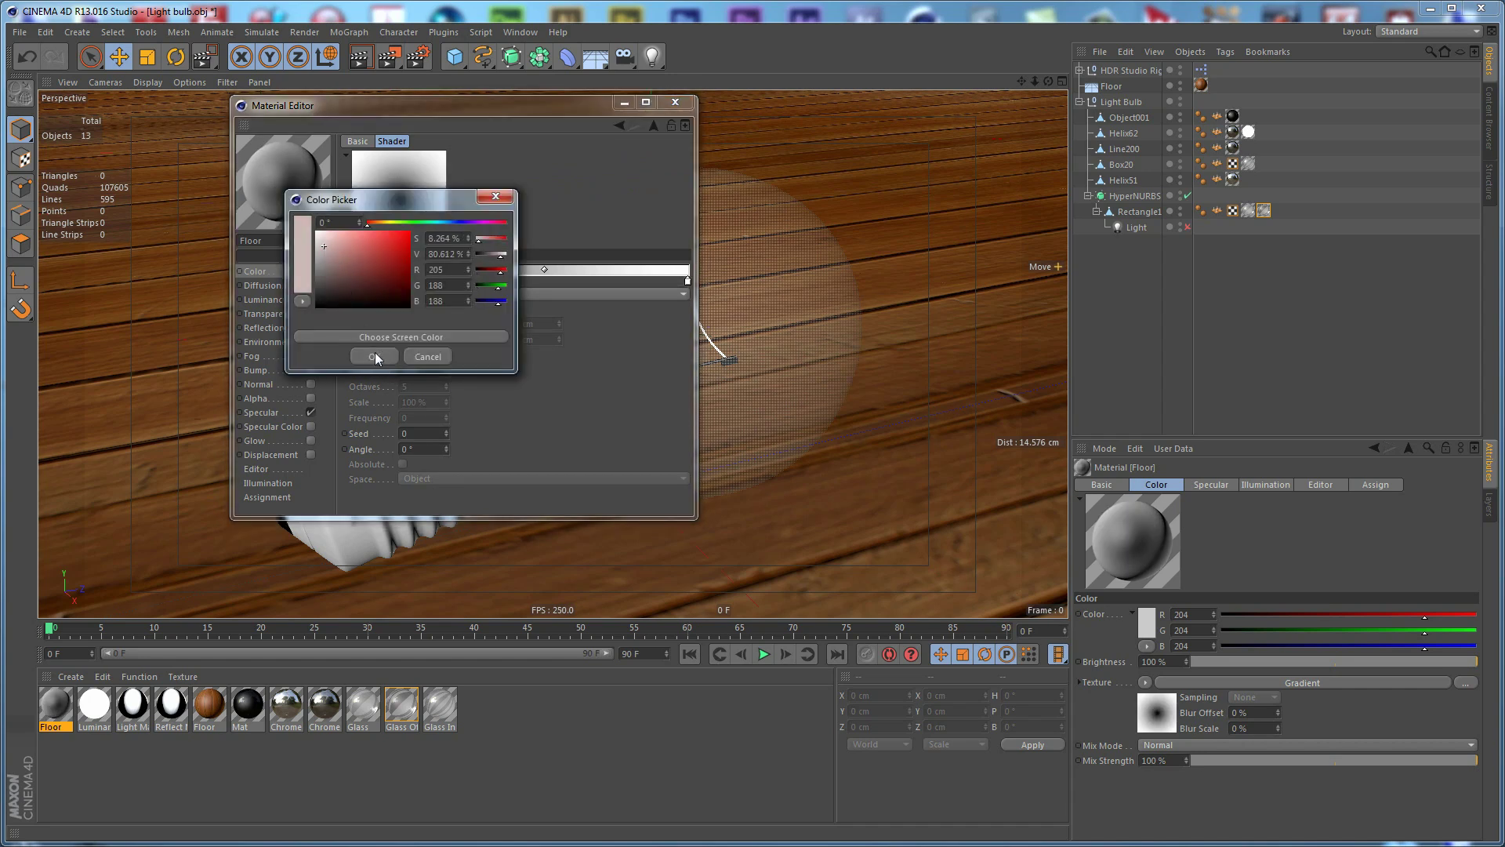
{"action": "double_click", "coordinate": [688, 281]}
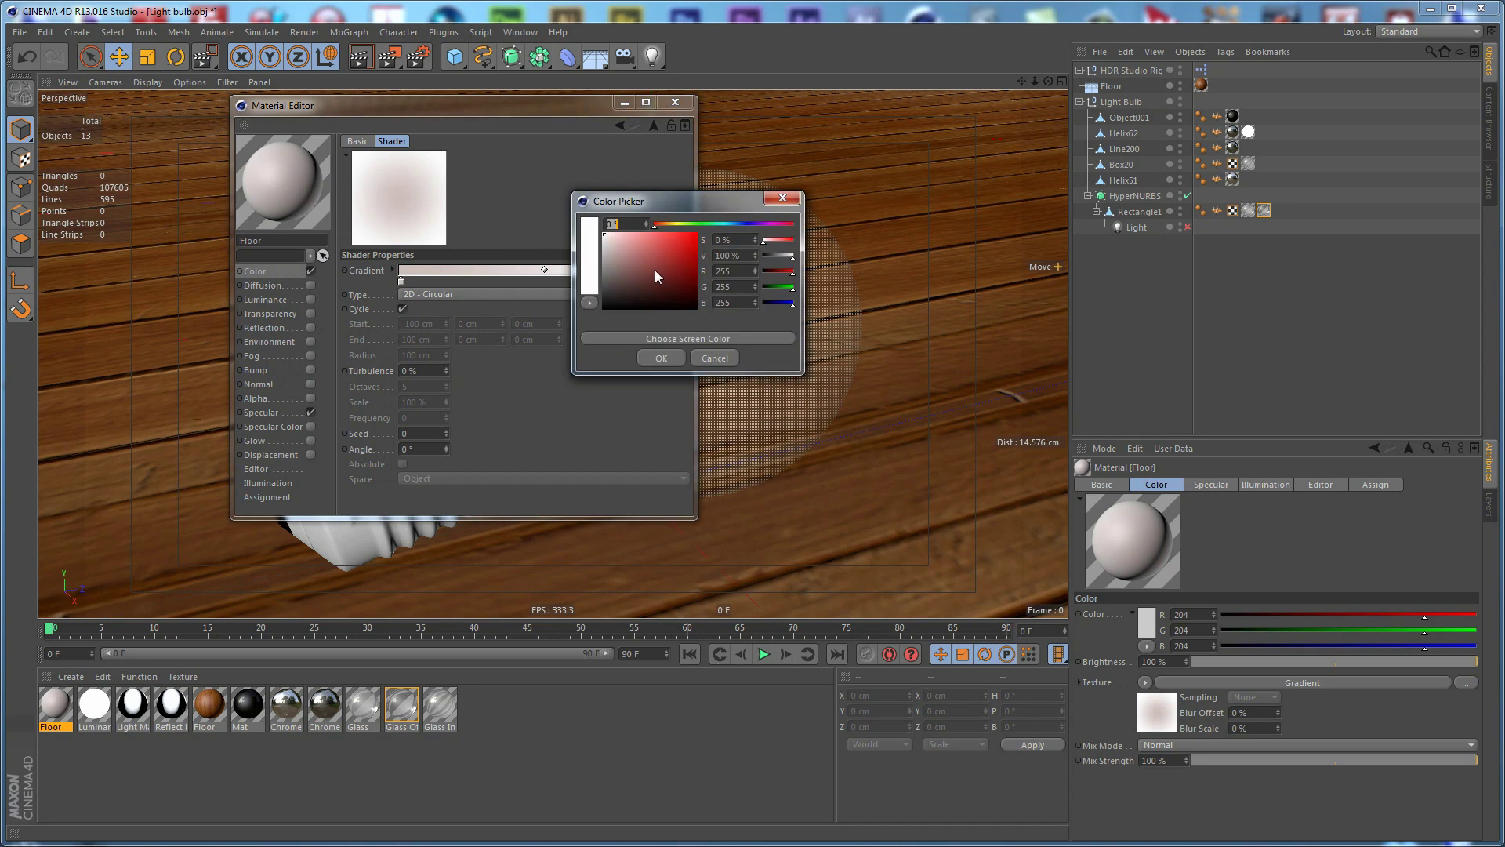
{"action": "left_click", "coordinate": [614, 271]}
{"action": "left_click", "coordinate": [730, 225]}
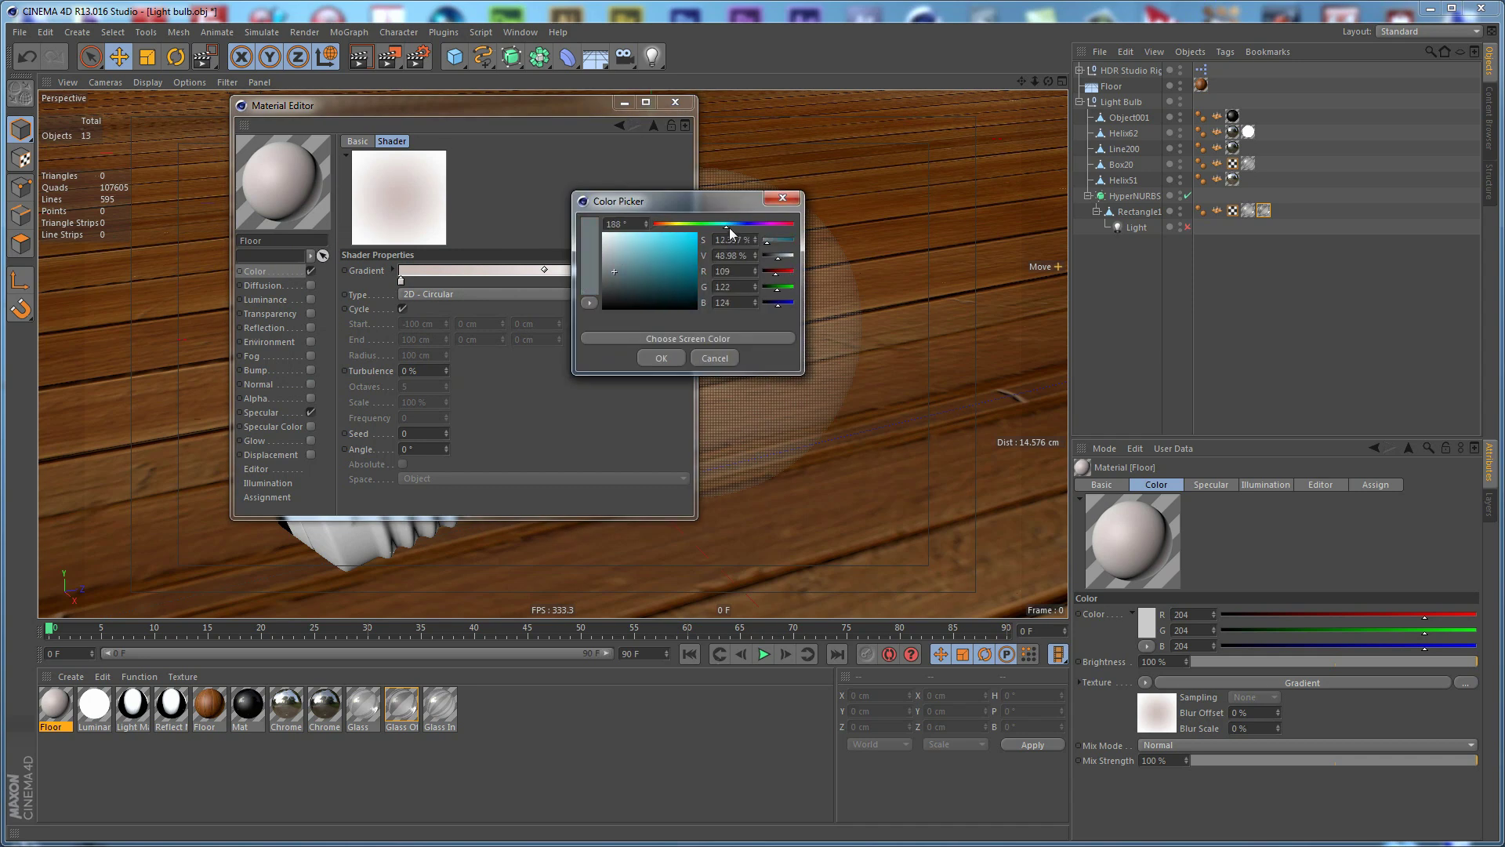
{"action": "left_click", "coordinate": [614, 271]}
{"action": "left_click_drag", "start_coordinate": [615, 271], "coordinate": [621, 262]}
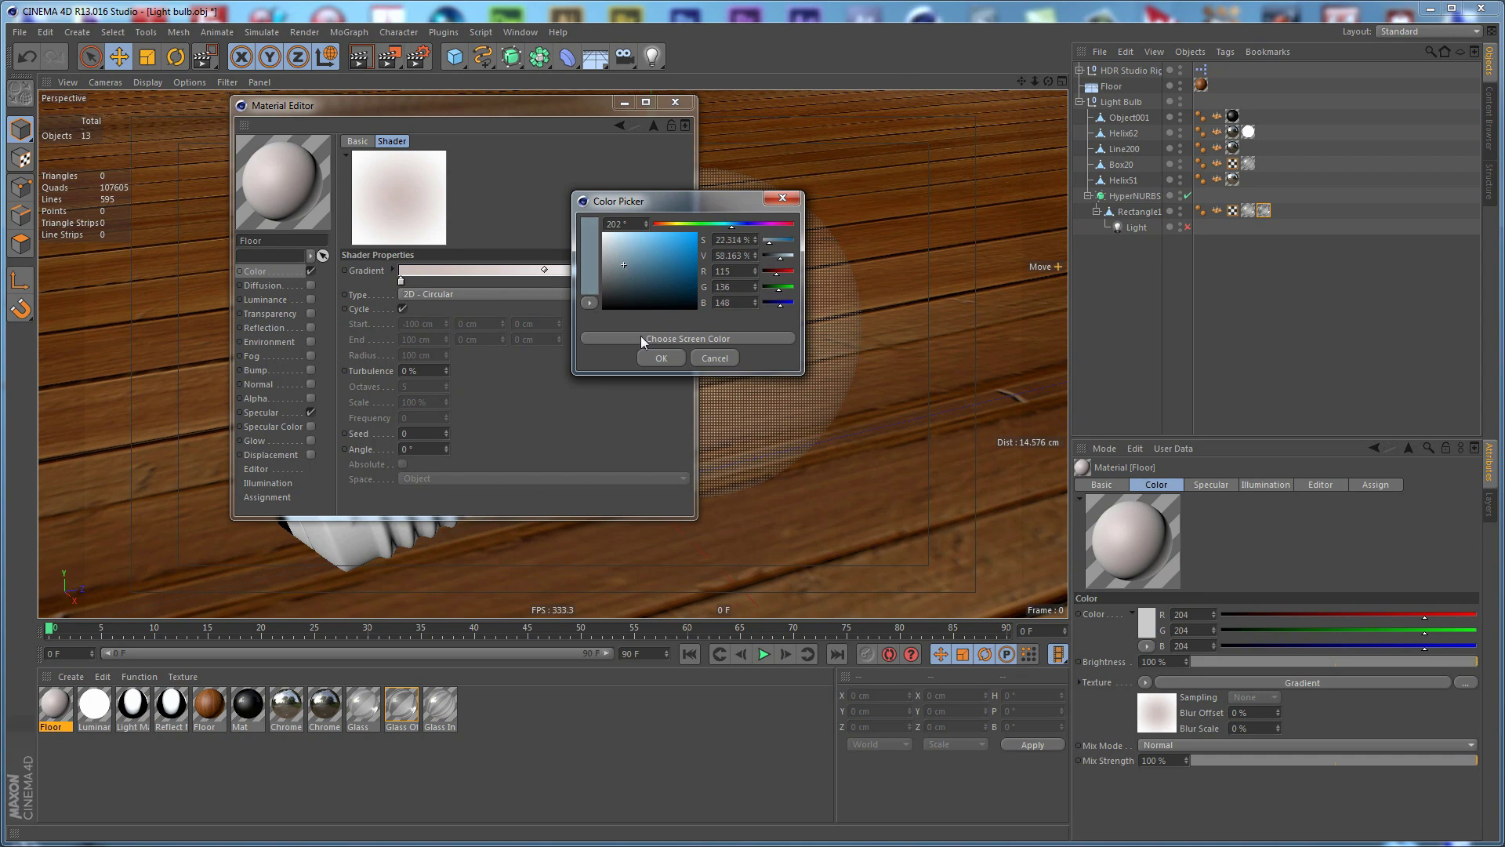
{"action": "left_click", "coordinate": [661, 357]}
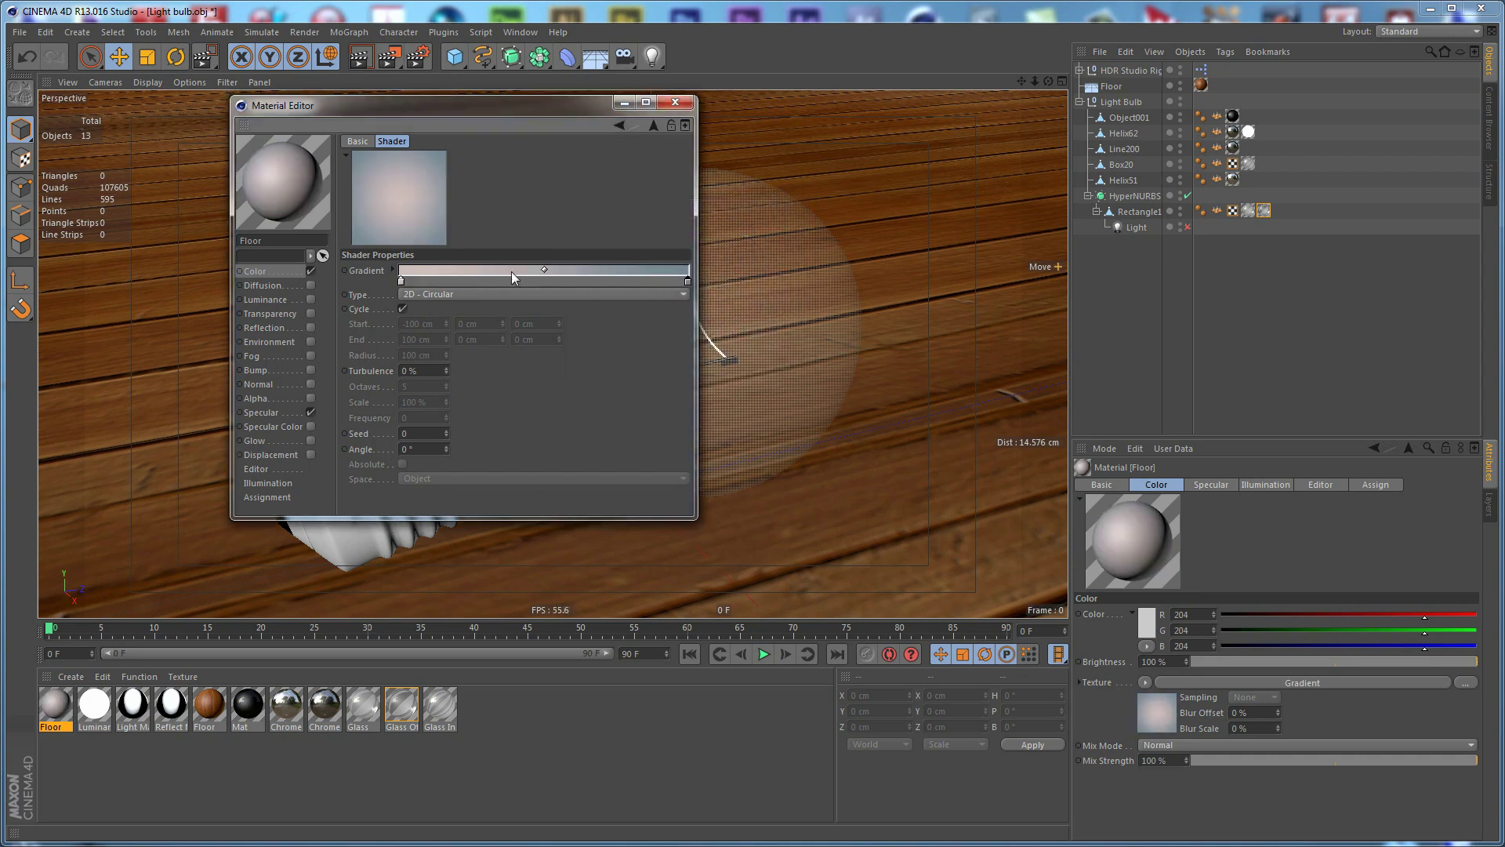
{"action": "left_click", "coordinate": [675, 102]}
{"action": "left_click_drag", "start_coordinate": [1032, 138], "coordinate": [1114, 89]}
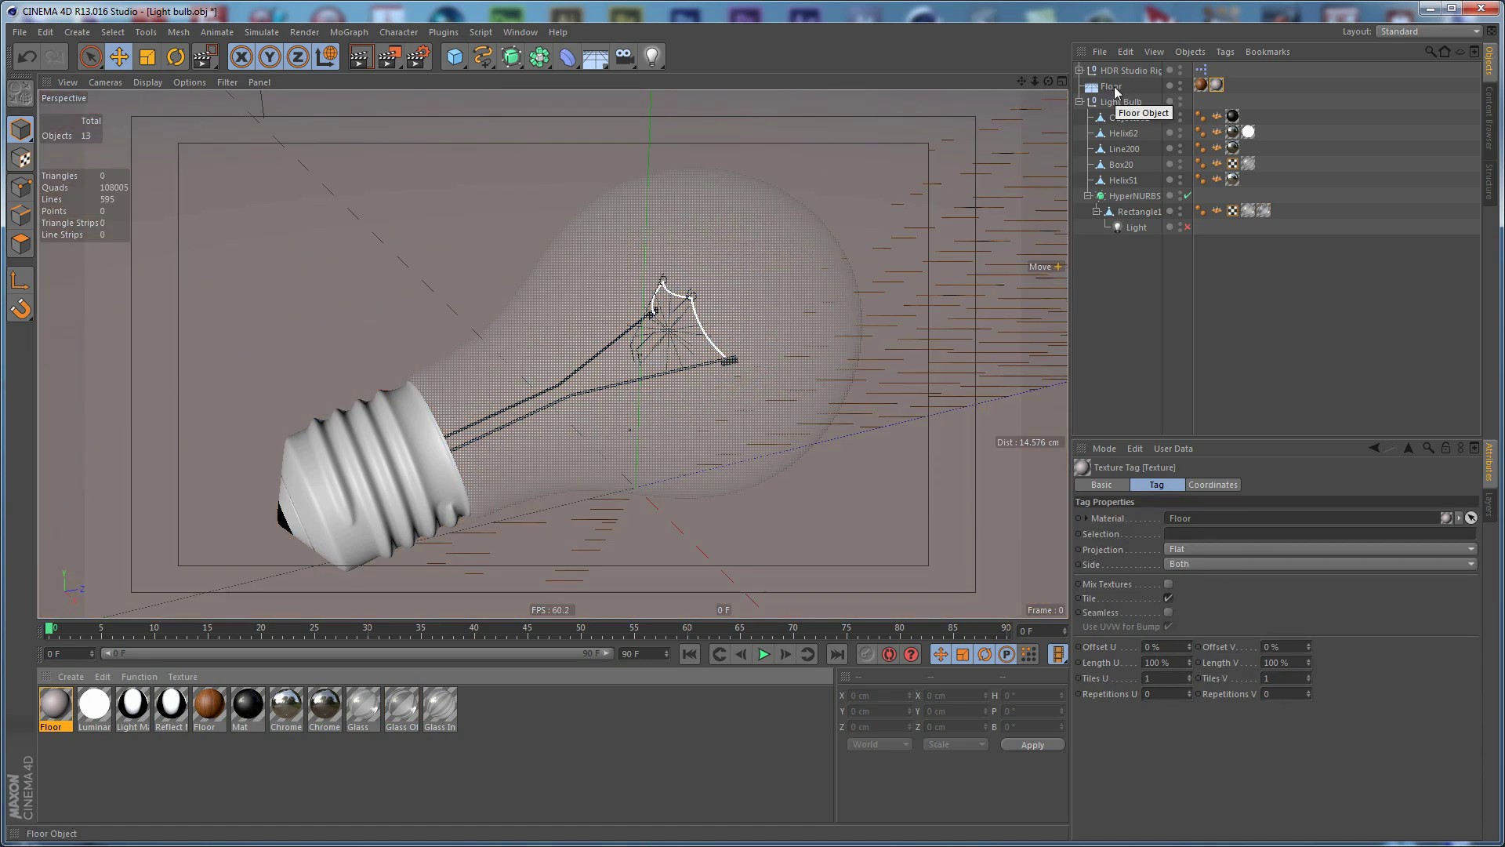
- Set the HDR Studio Rig brightness to 100 %
{"action": "left_click", "coordinate": [1129, 71]}
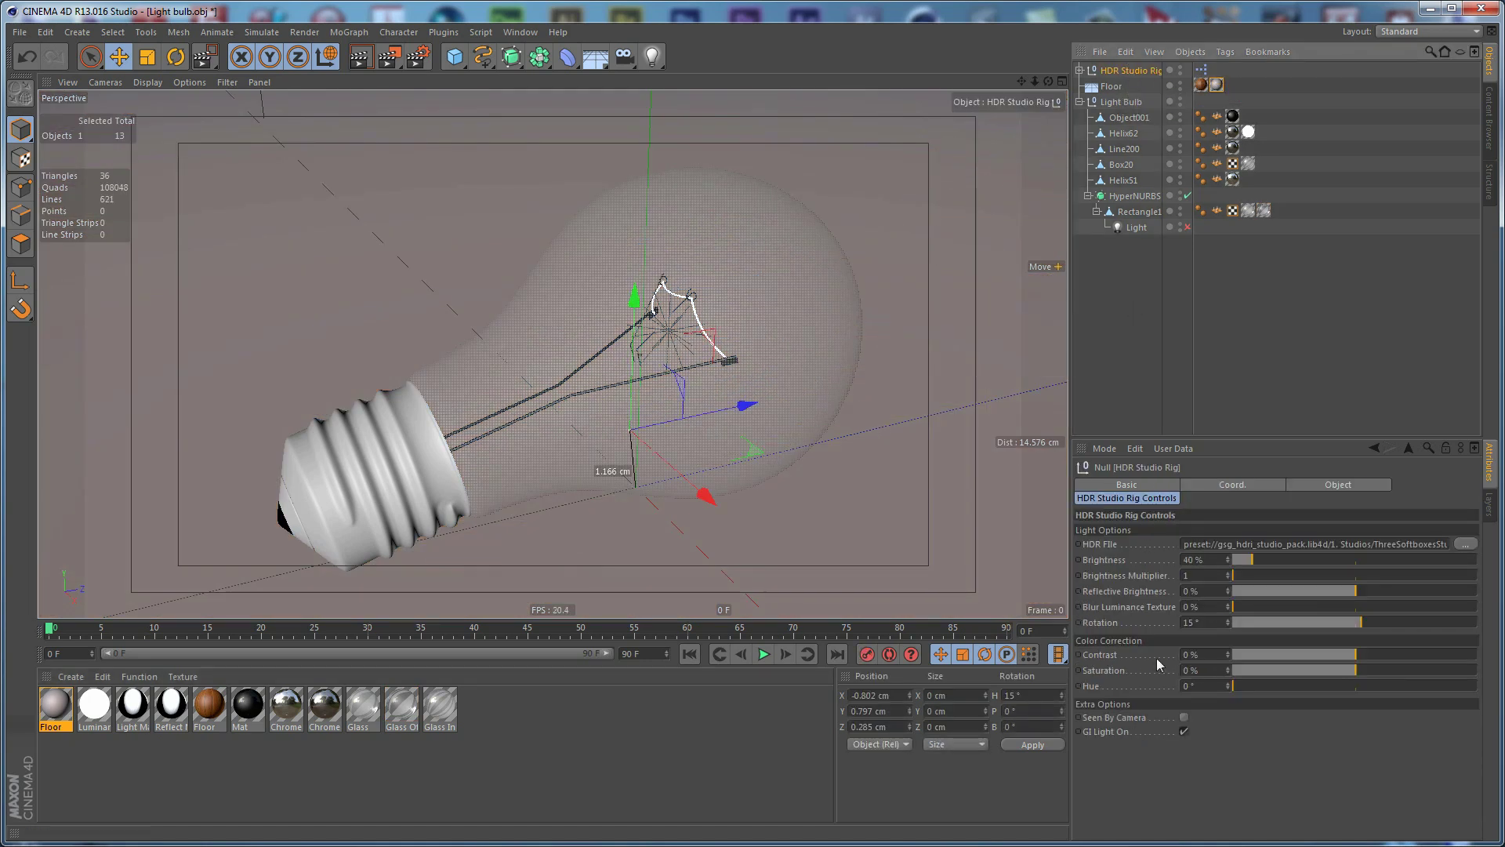
{"action": "double_click", "coordinate": [1215, 558]}
{"action": "type", "text": "100"}
{"action": "key", "text": "Return"}
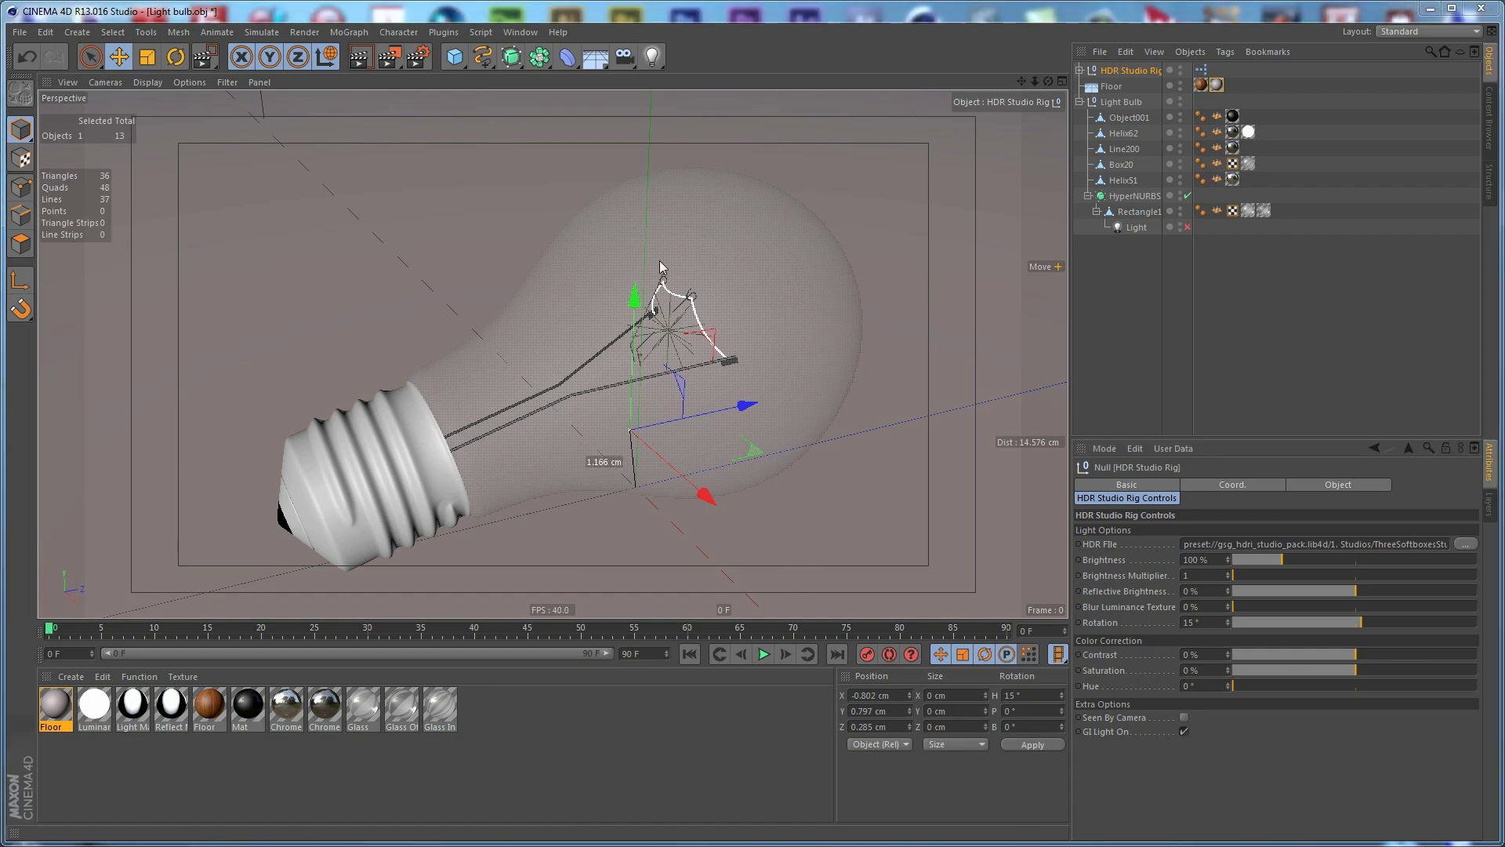
- Add Global Illumination as a render effect in the render settings
{"action": "key", "text": "ctrl+b"}
{"action": "left_click", "coordinate": [441, 515]}
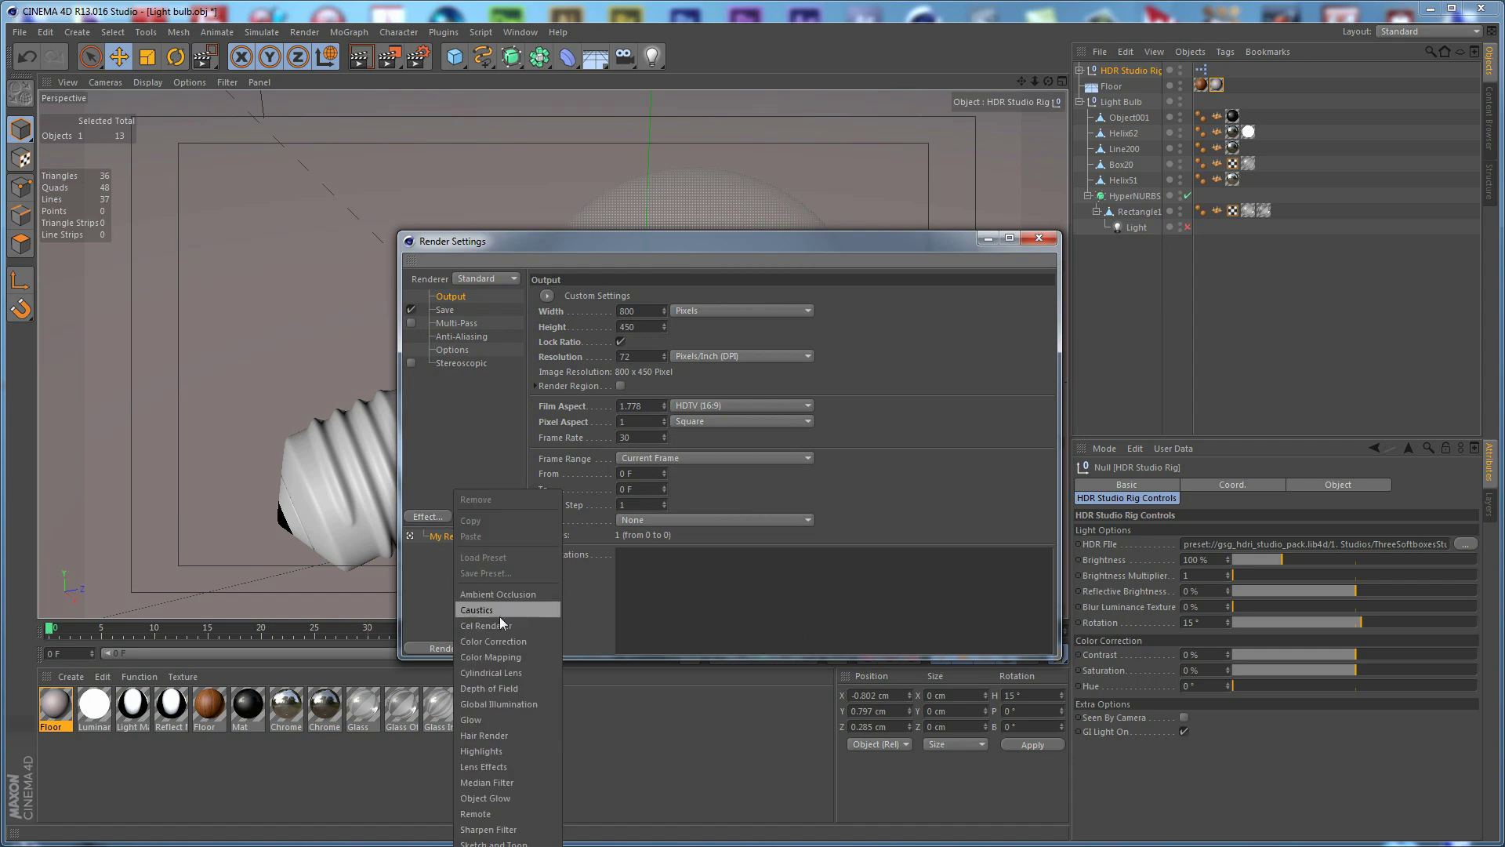
{"action": "left_click", "coordinate": [509, 703]}
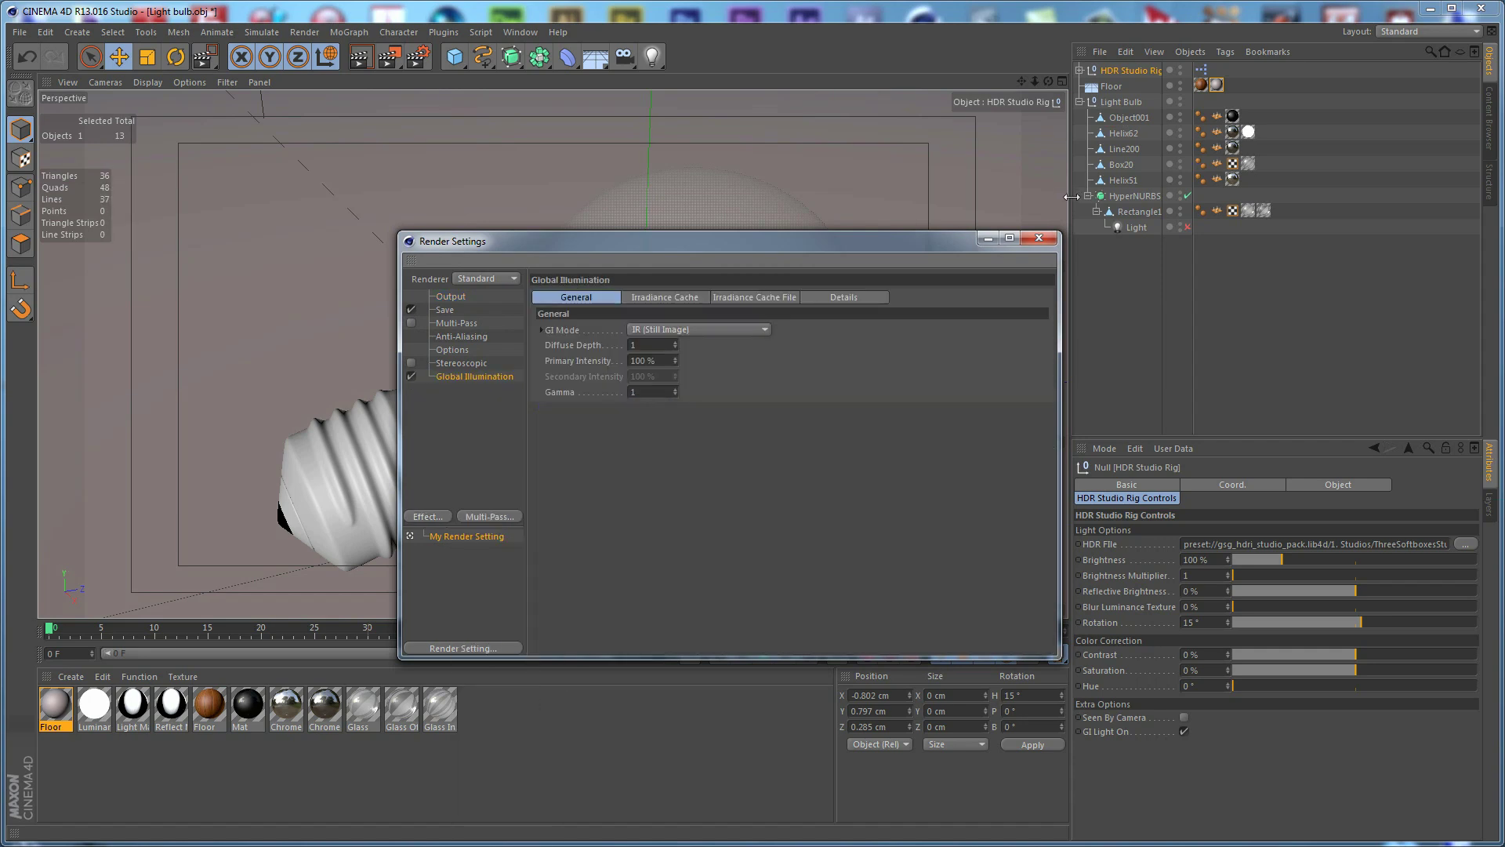
{"action": "left_click", "coordinate": [1039, 237]}
- Move Helix62's Chrome Inner tag after the white tag and re-render the viewport
{"action": "key", "text": "ctrl+r"}
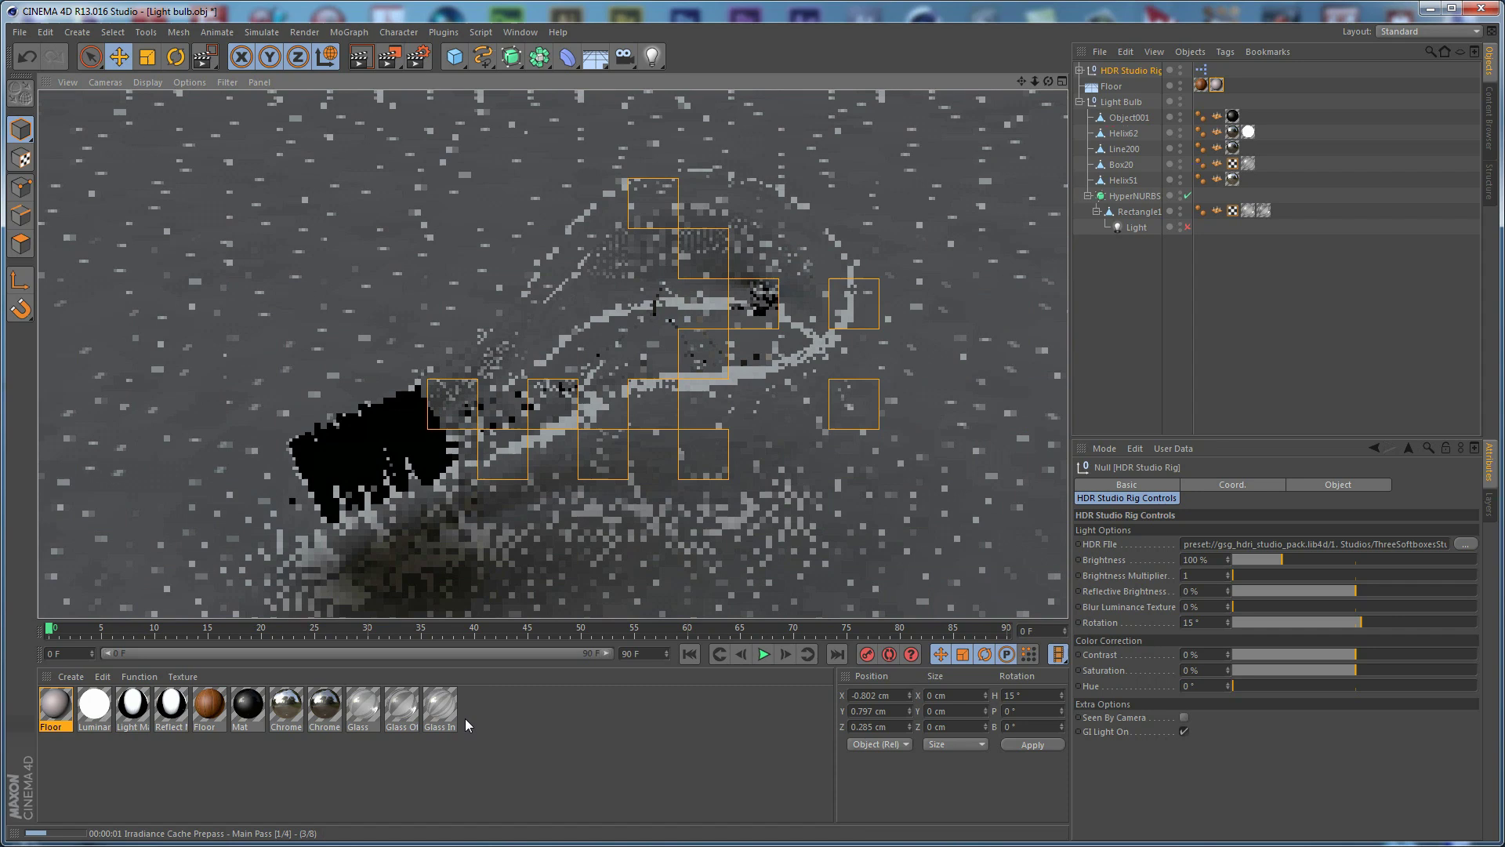
{"action": "left_click", "coordinate": [471, 721]}
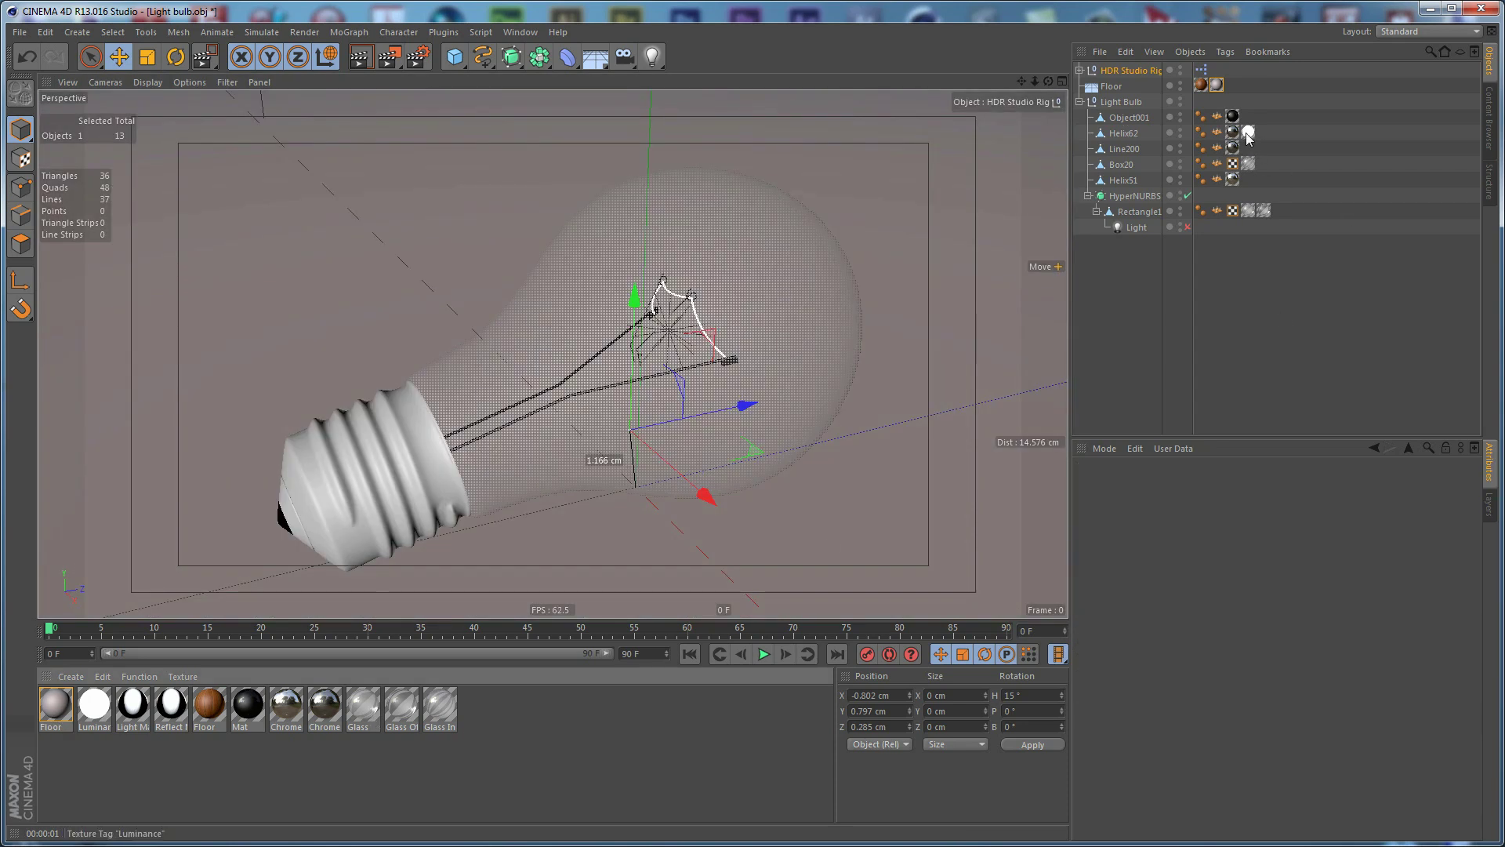
{"action": "left_click_drag", "start_coordinate": [1233, 132], "coordinate": [1267, 136]}
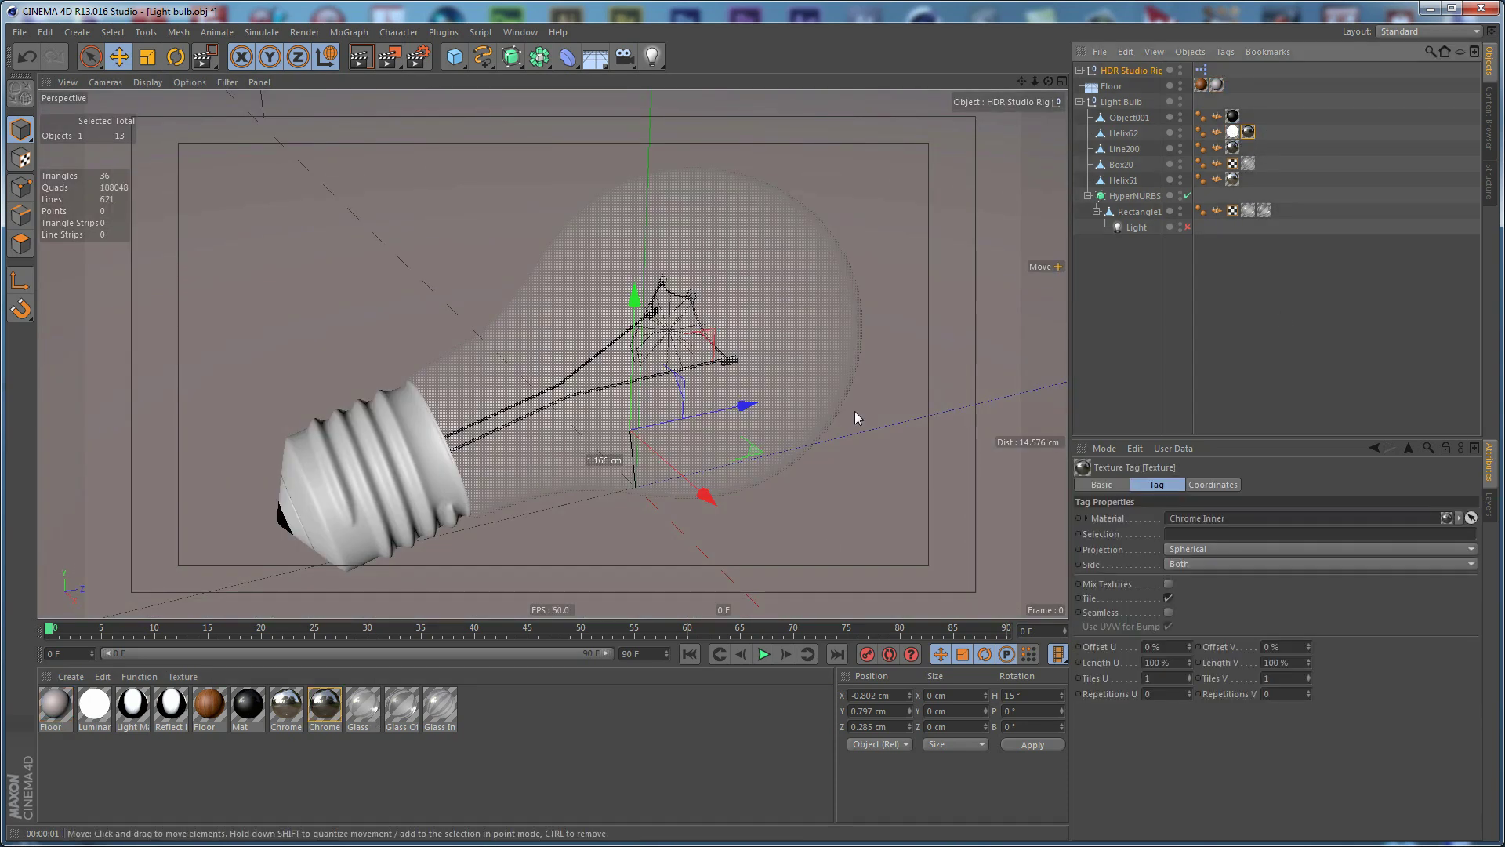
{"action": "key", "text": "ctrl+r"}
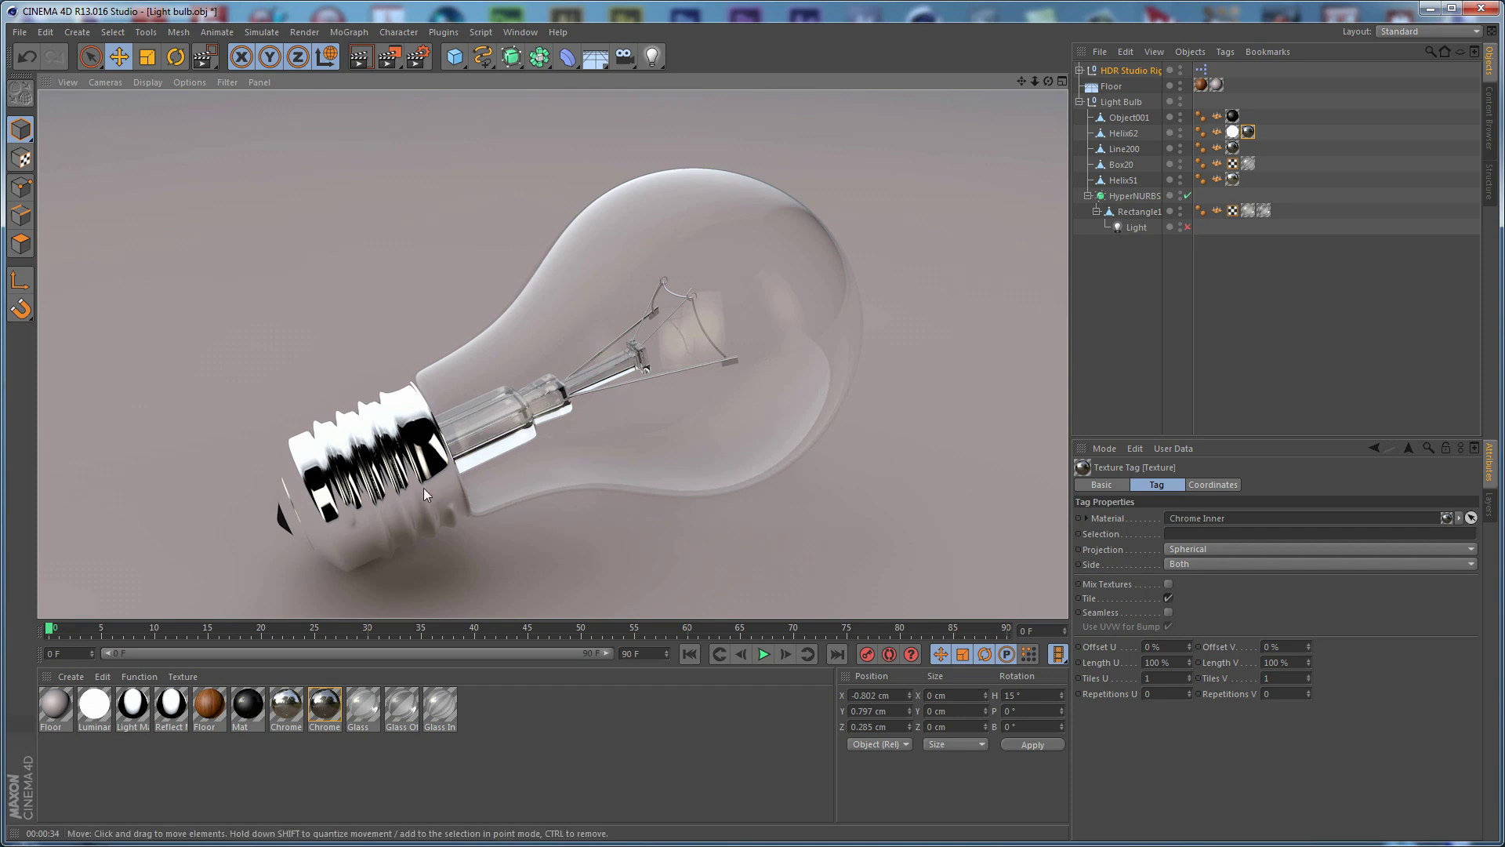
- Set the Chrome material's reflection blurriness to 15 %
{"action": "left_click", "coordinate": [562, 460]}
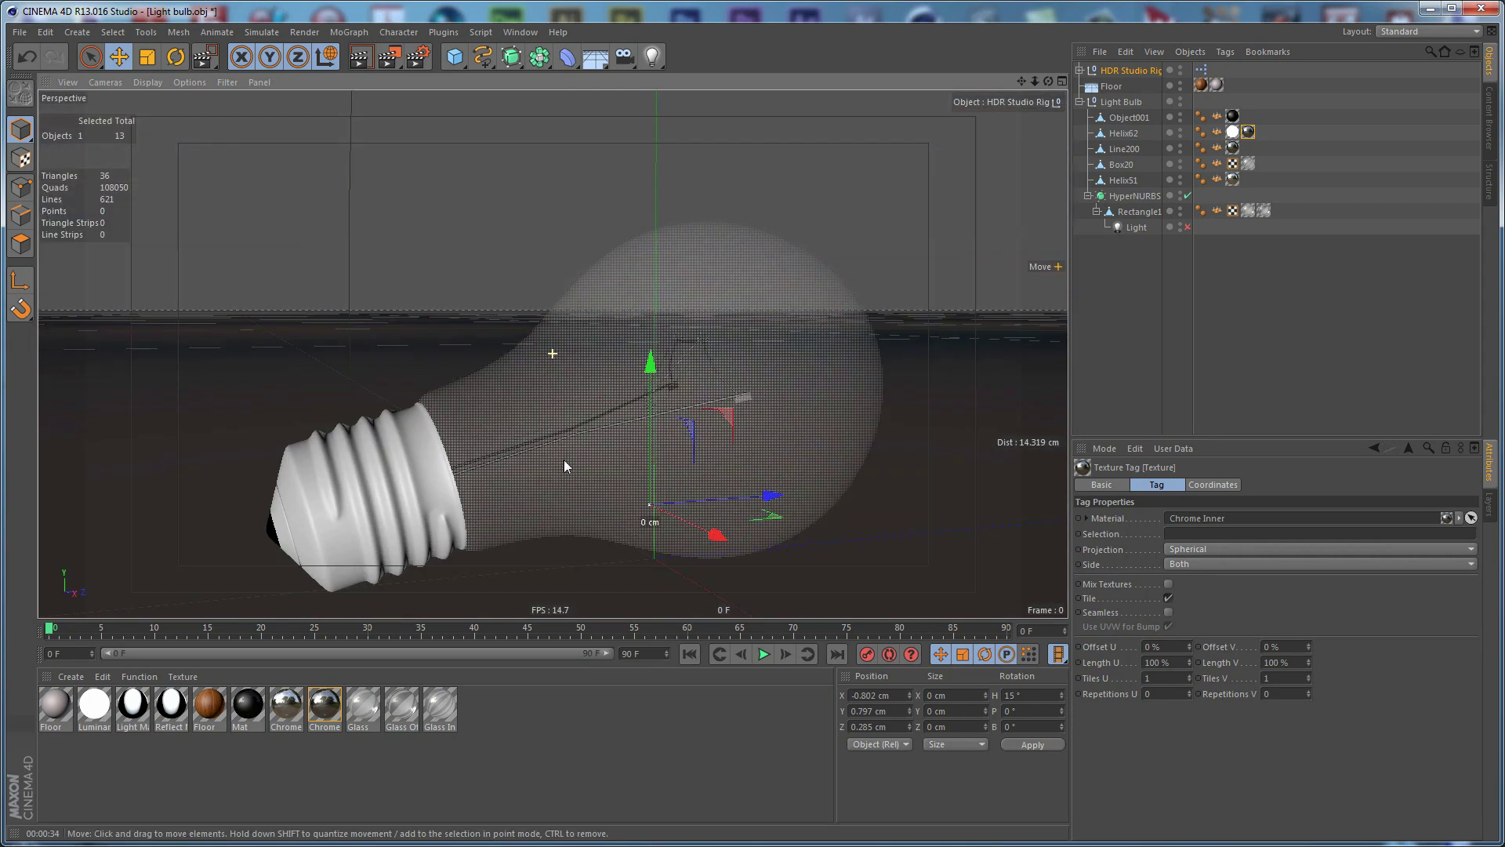
{"action": "mouse_move", "coordinate": [560, 463]}
{"action": "left_mouse_down", "text": "alt"}
{"action": "mouse_move", "coordinate": [527, 420]}
{"action": "mouse_move", "coordinate": [520, 440]}
{"action": "mouse_move", "coordinate": [588, 413]}
{"action": "mouse_move", "coordinate": [541, 455]}
{"action": "left_mouse_up", "text": "alt"}
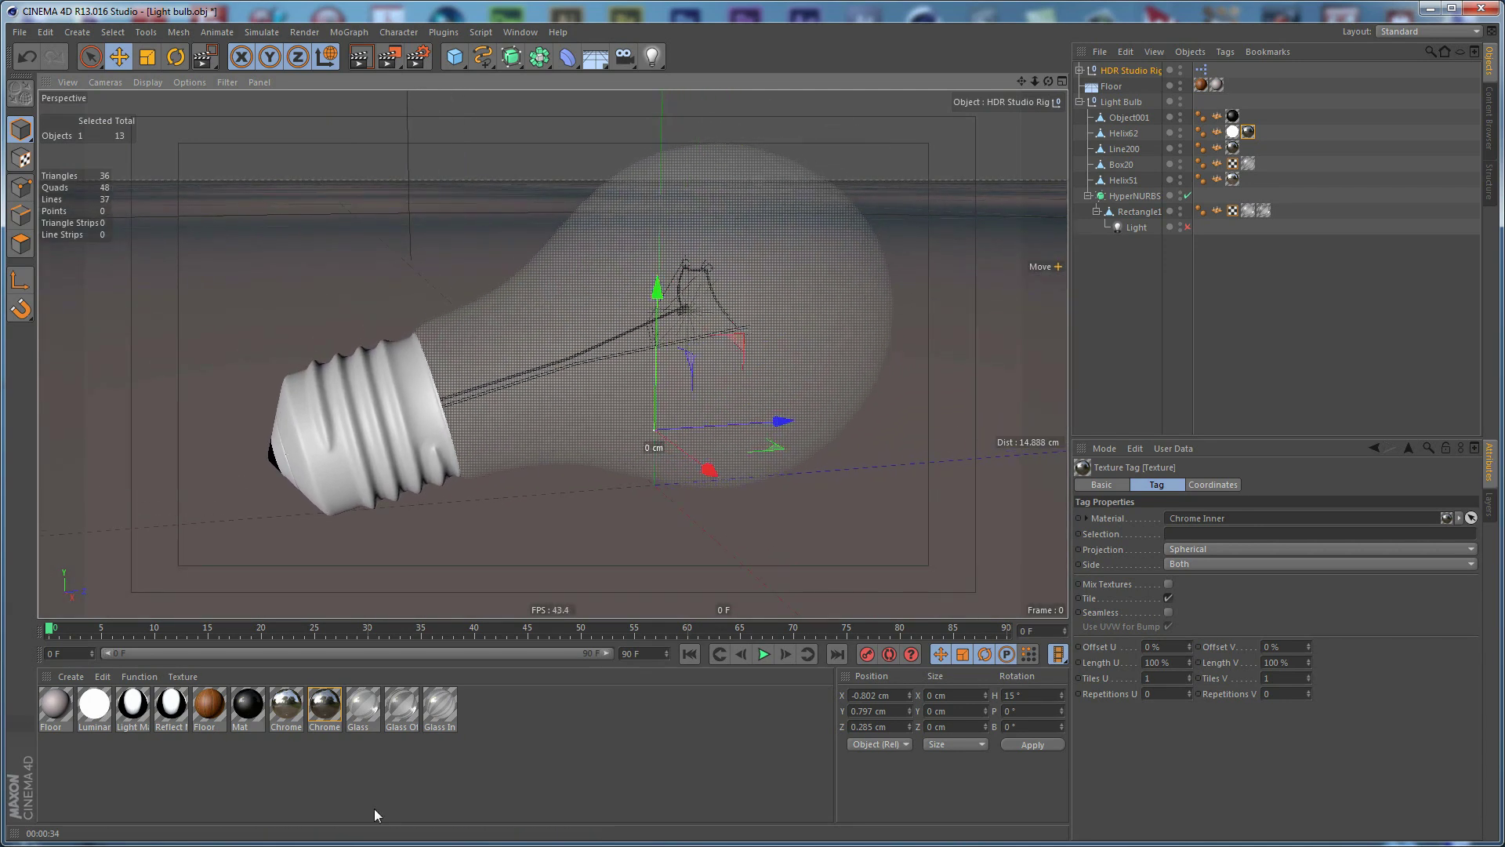
{"action": "double_click", "coordinate": [286, 706]}
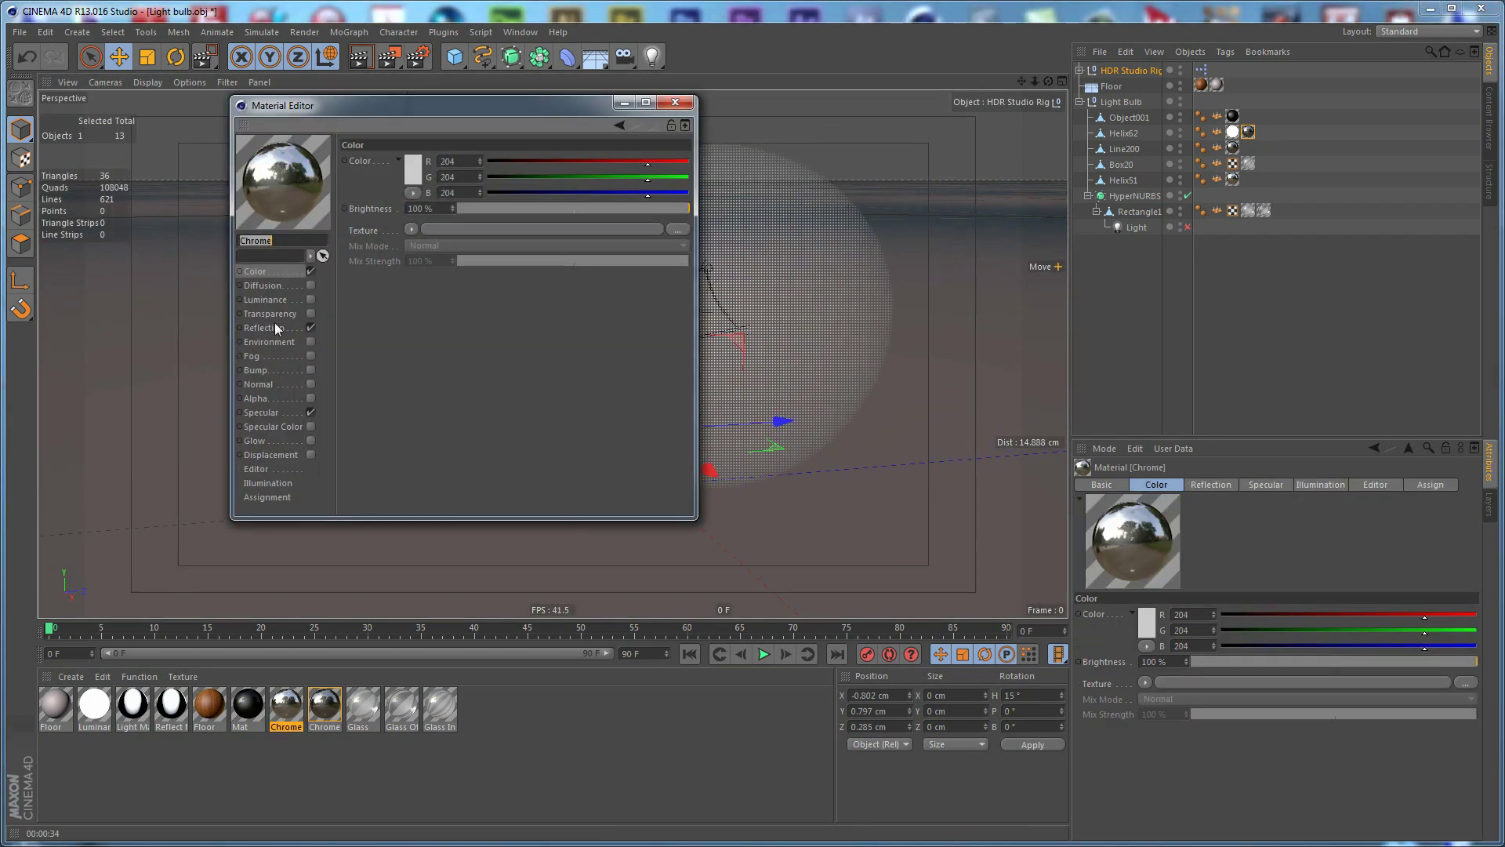
{"action": "left_click", "coordinate": [264, 327]}
{"action": "double_click", "coordinate": [432, 297]}
{"action": "type", "text": "15"}
{"action": "key", "text": "Return"}
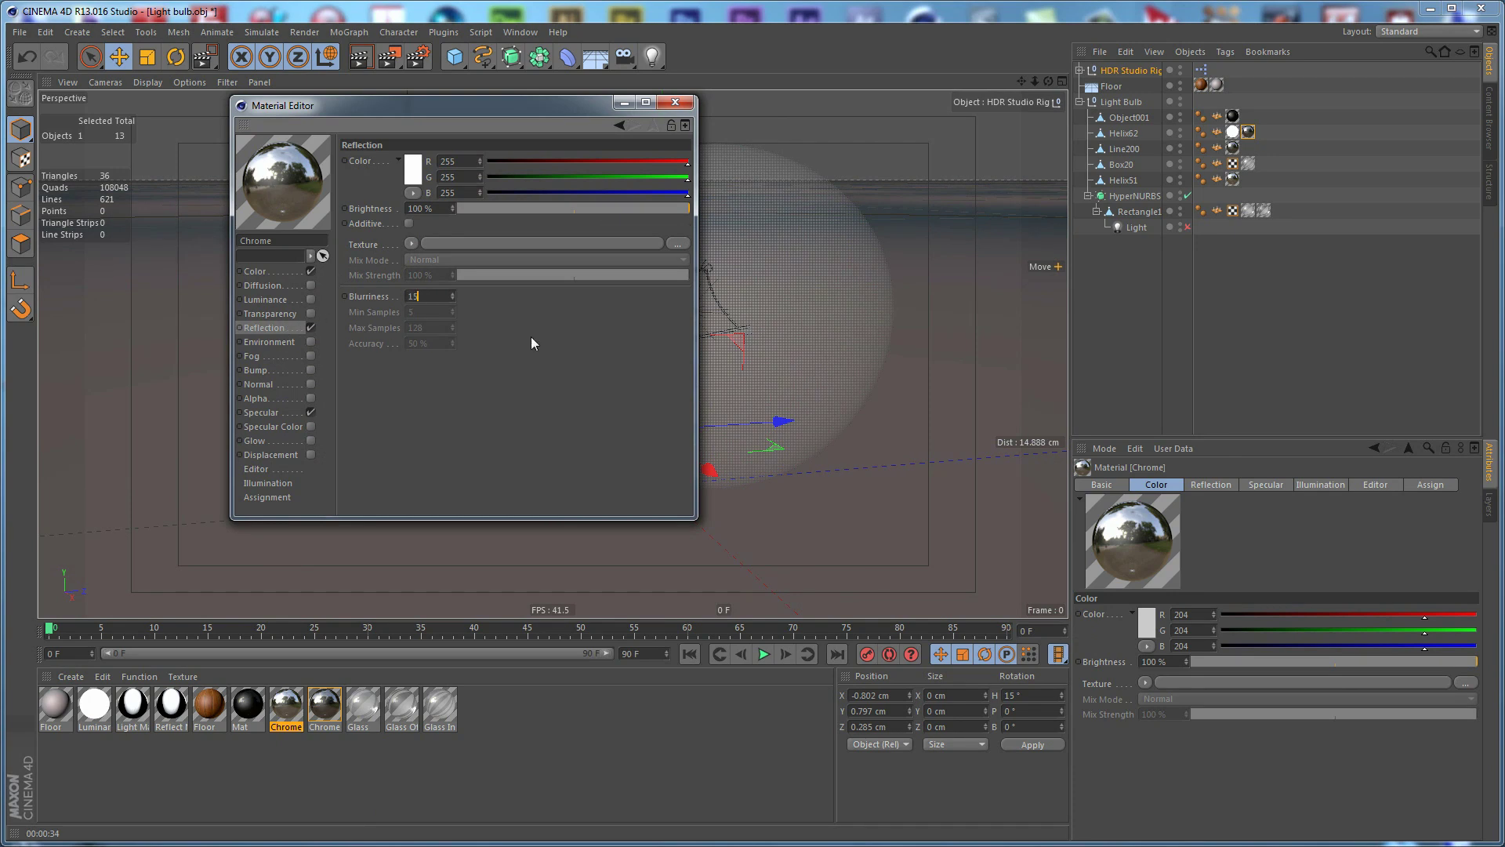
{"action": "left_click", "coordinate": [675, 102]}
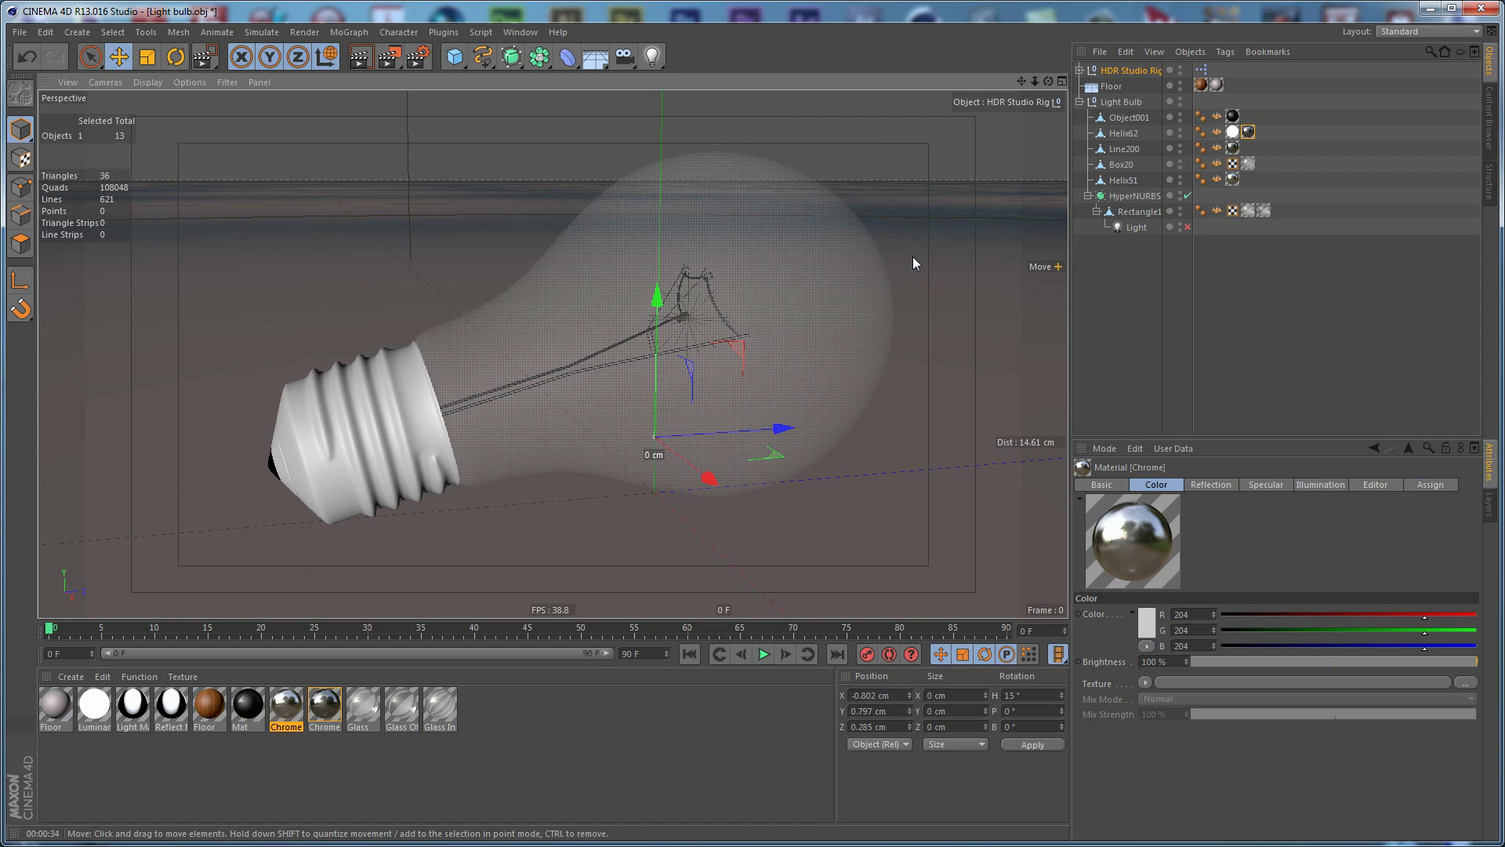
- Make the Floor gradient's outer colour greyer, adjust the centre colour's saturation, and render
{"action": "double_click", "coordinate": [55, 705]}
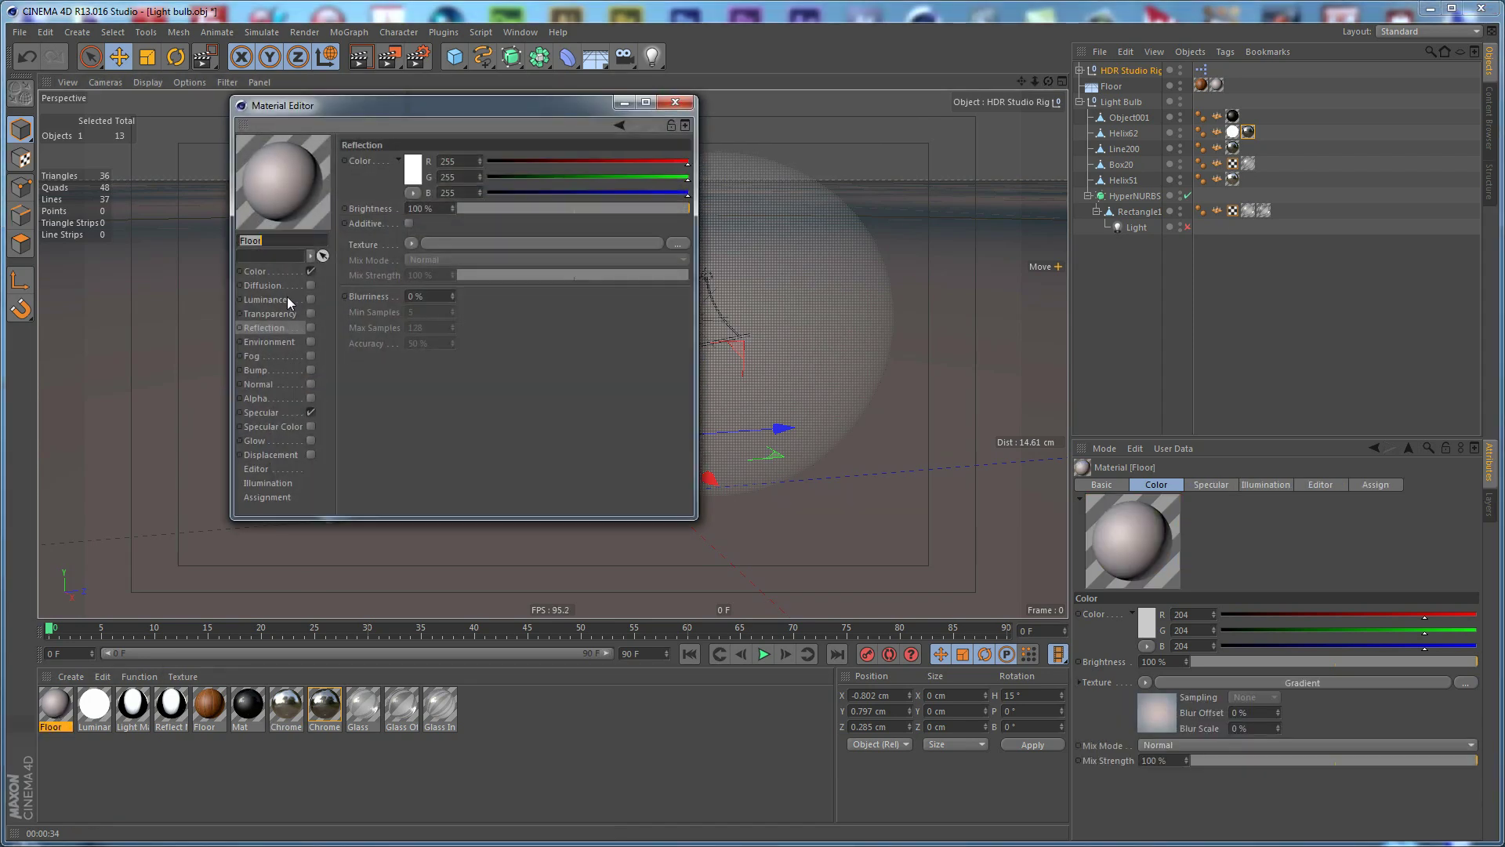
{"action": "left_click", "coordinate": [256, 271]}
{"action": "left_click", "coordinate": [532, 230]}
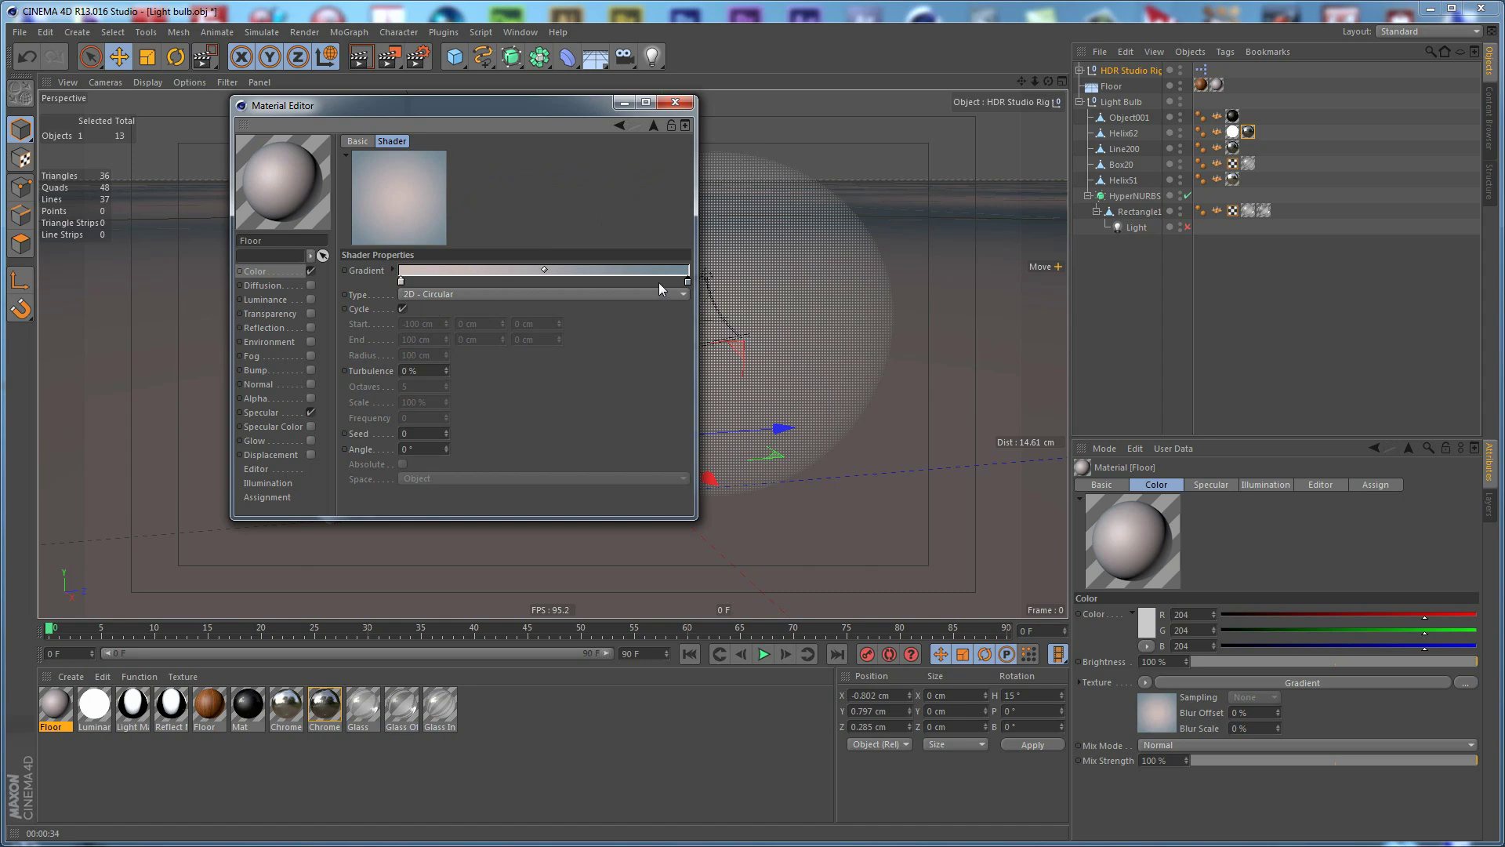
{"action": "double_click", "coordinate": [688, 281]}
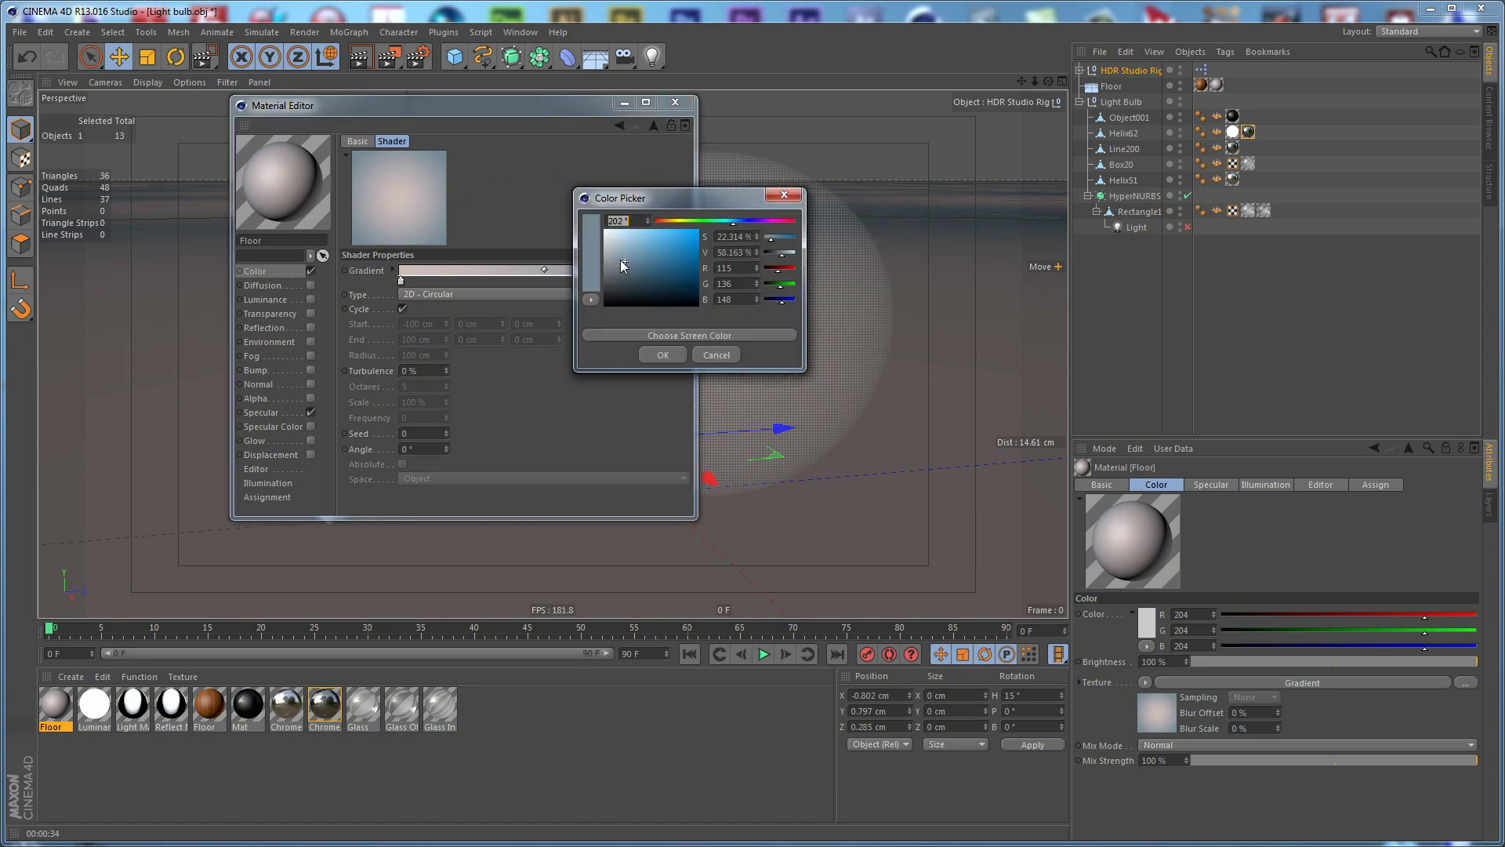
{"action": "left_click_drag", "start_coordinate": [613, 260], "coordinate": [608, 270]}
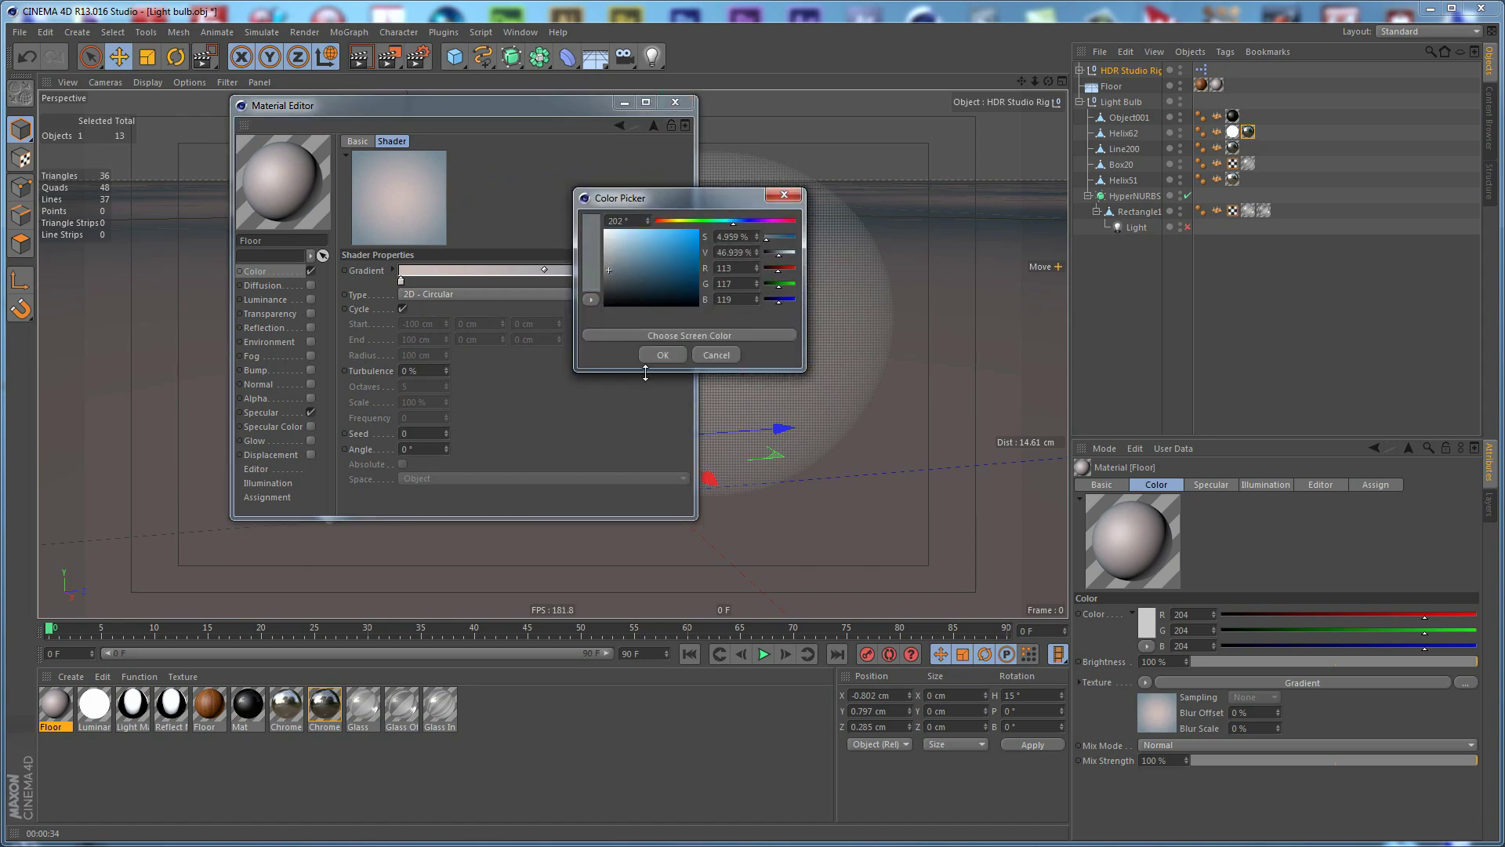
{"action": "left_click", "coordinate": [663, 355]}
{"action": "double_click", "coordinate": [402, 282]}
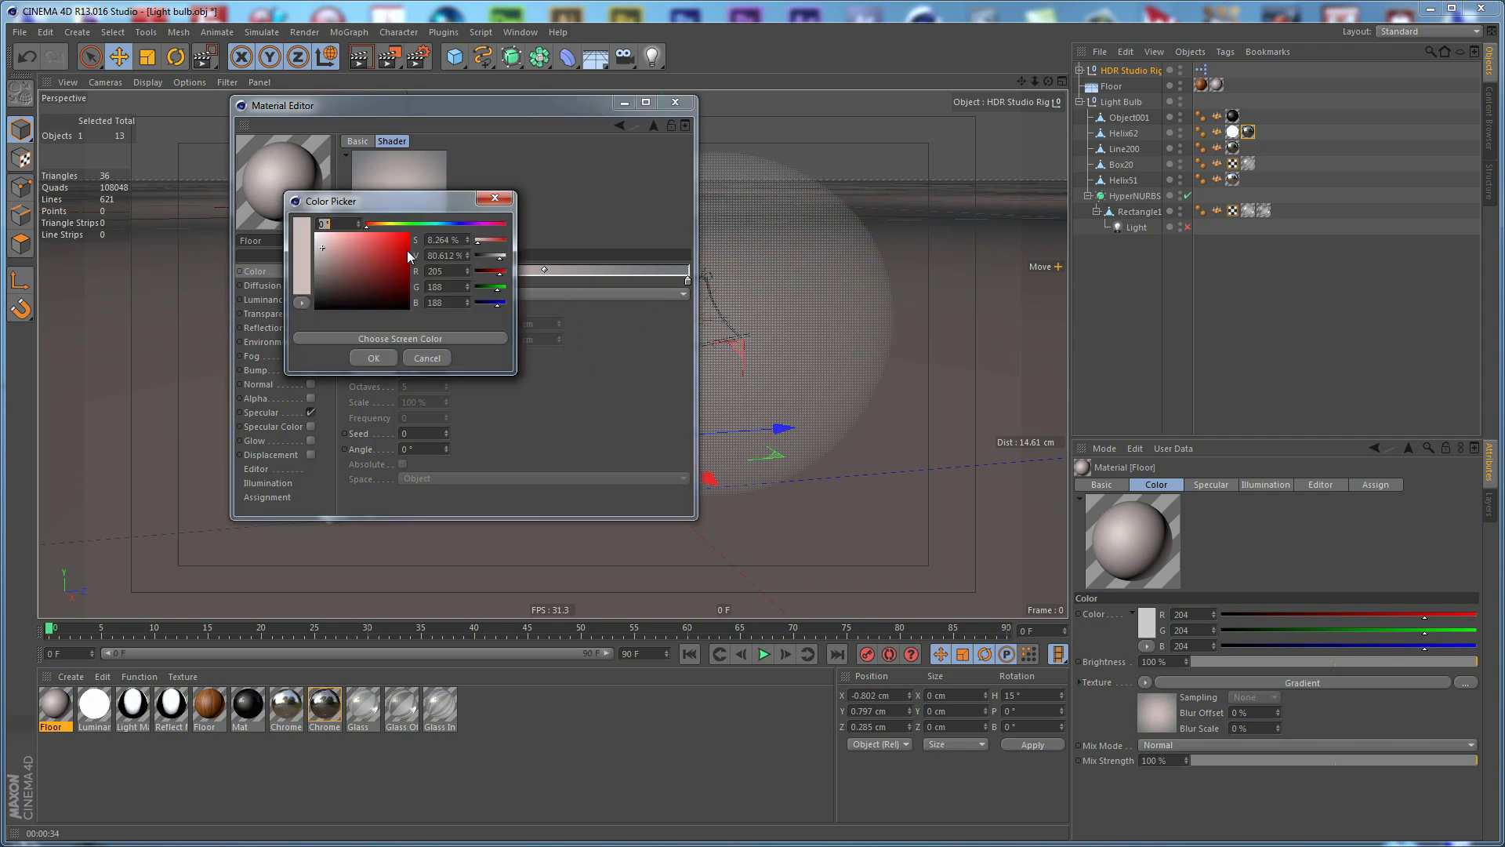
{"action": "left_click", "coordinate": [321, 238]}
{"action": "left_click", "coordinate": [373, 357]}
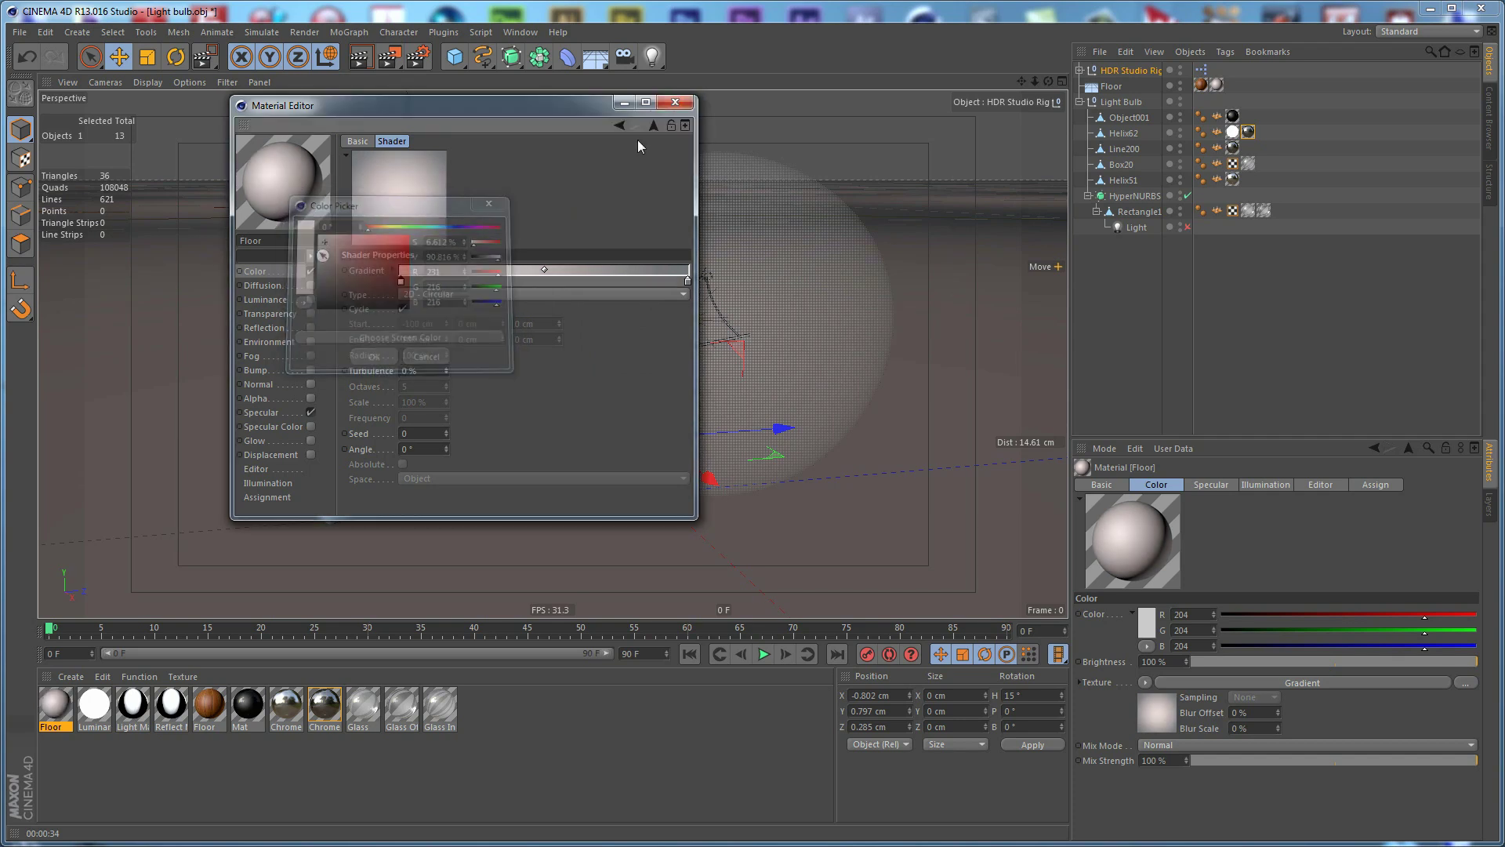
{"action": "left_click", "coordinate": [679, 103]}
{"action": "key", "text": "shift+r"}
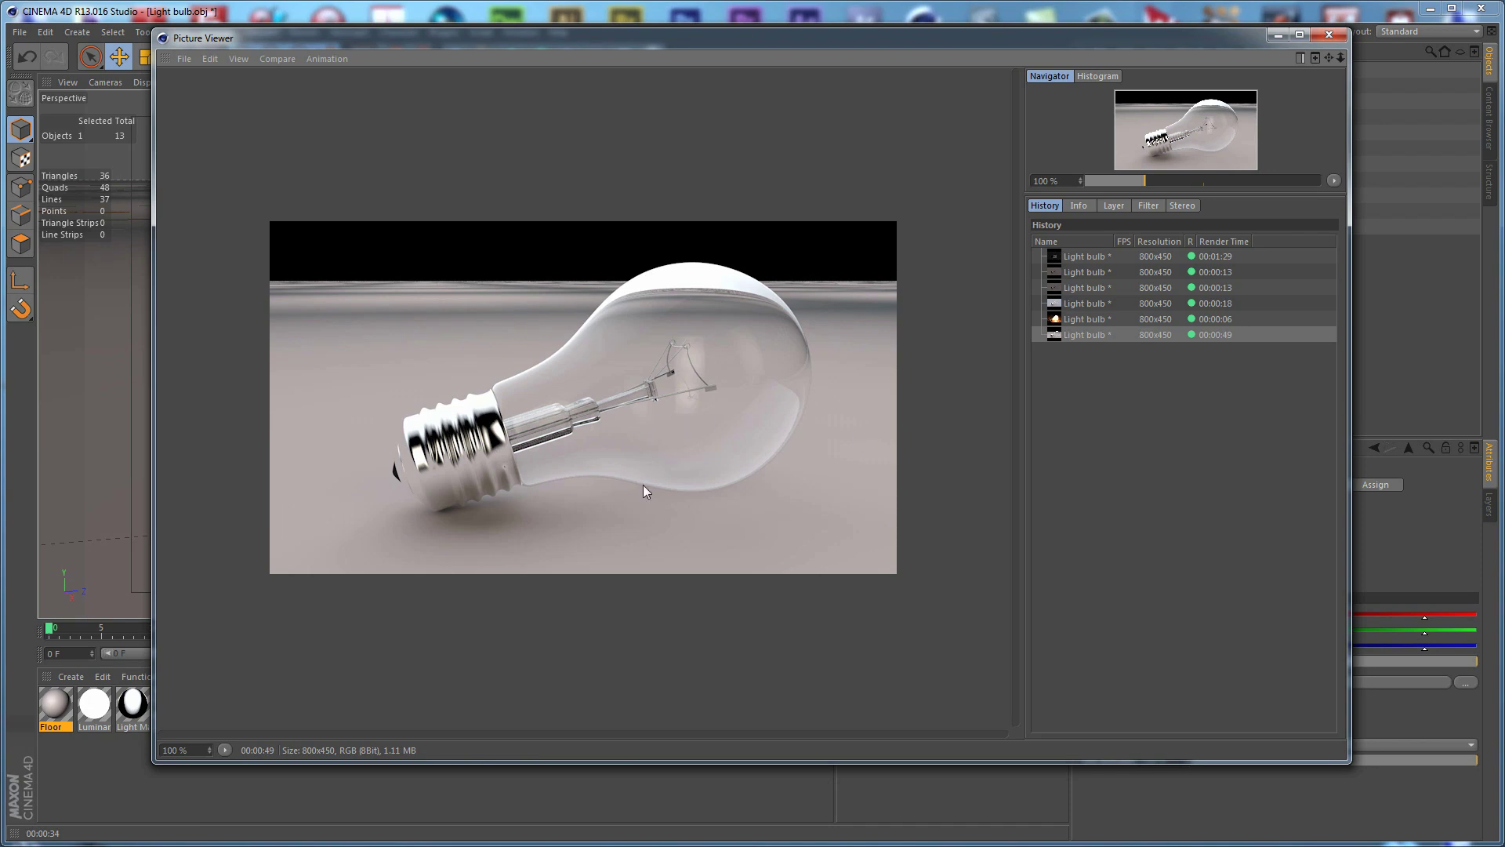
- Close the Picture Viewer once the render has finished
{"action": "left_click", "coordinate": [1328, 35]}
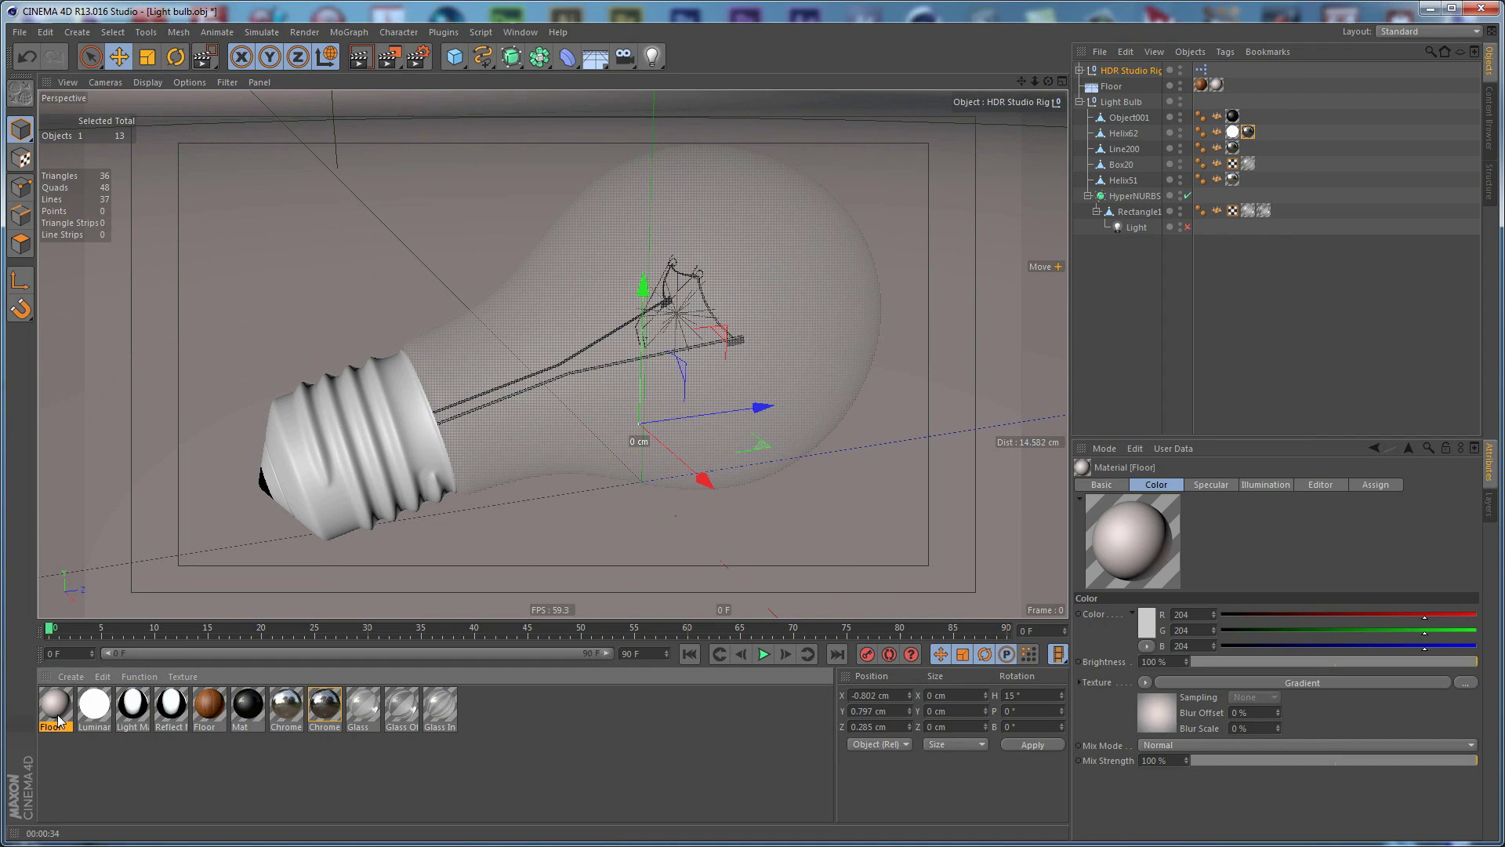
- Set the Floor gradient's centre to pink 208/190/190 and outer to grey 113/117/119
{"action": "left_click", "coordinate": [480, 230]}
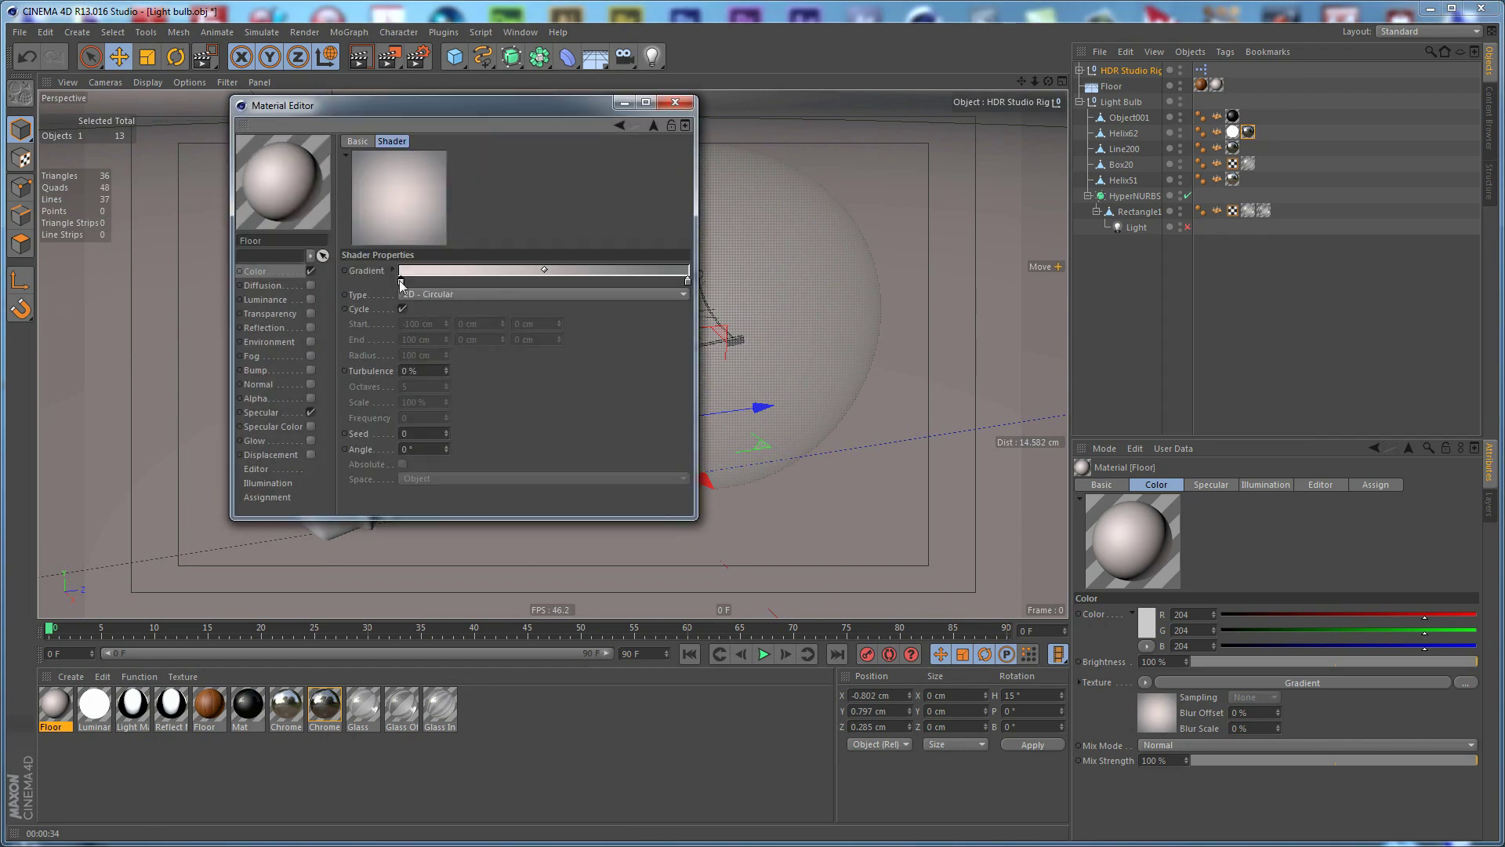
{"action": "double_click", "coordinate": [403, 283]}
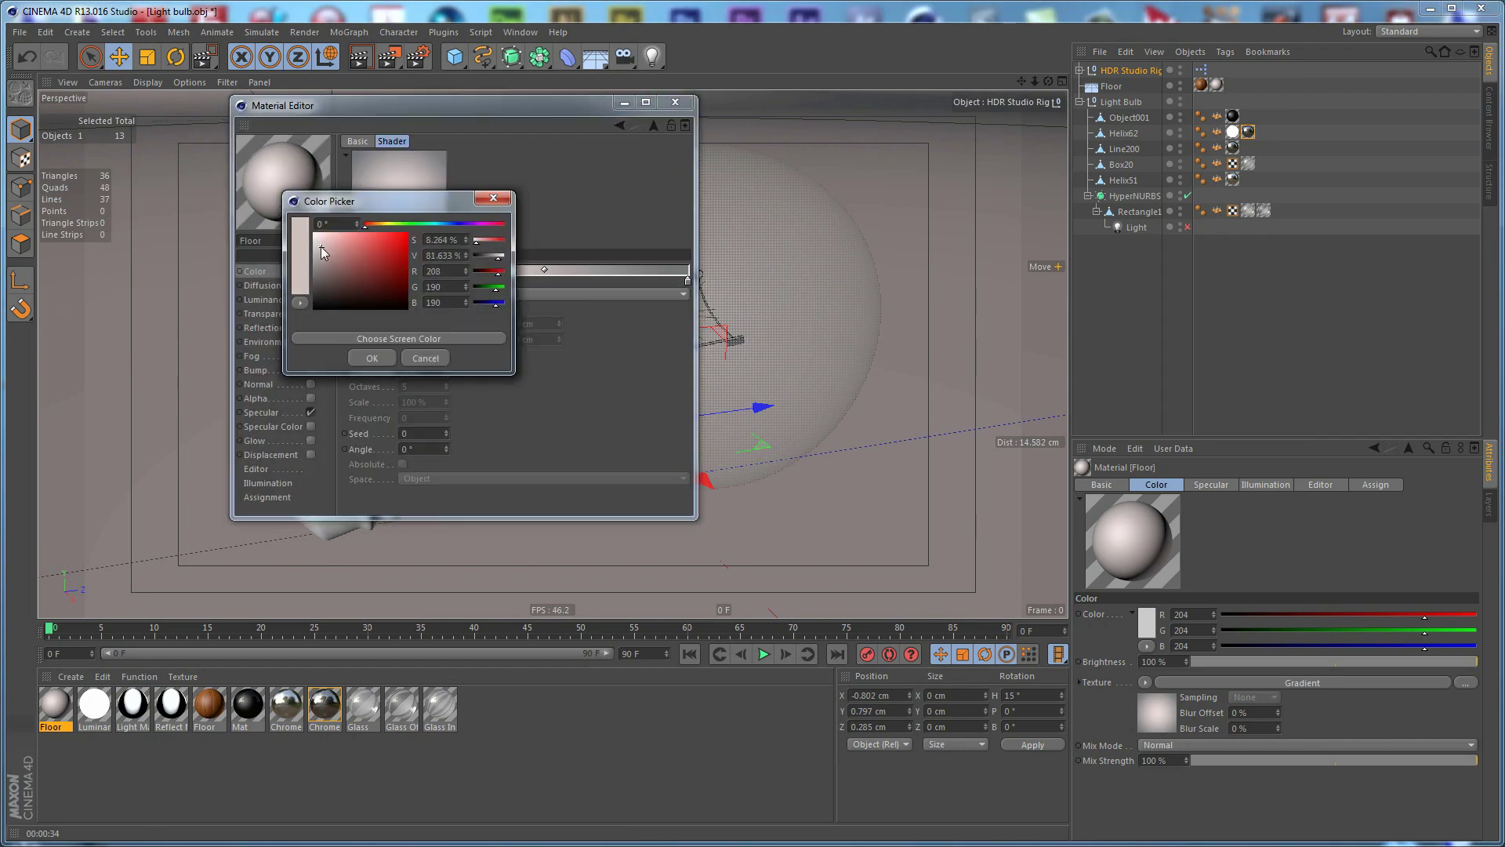
{"action": "left_click", "coordinate": [326, 245]}
{"action": "left_click", "coordinate": [377, 362]}
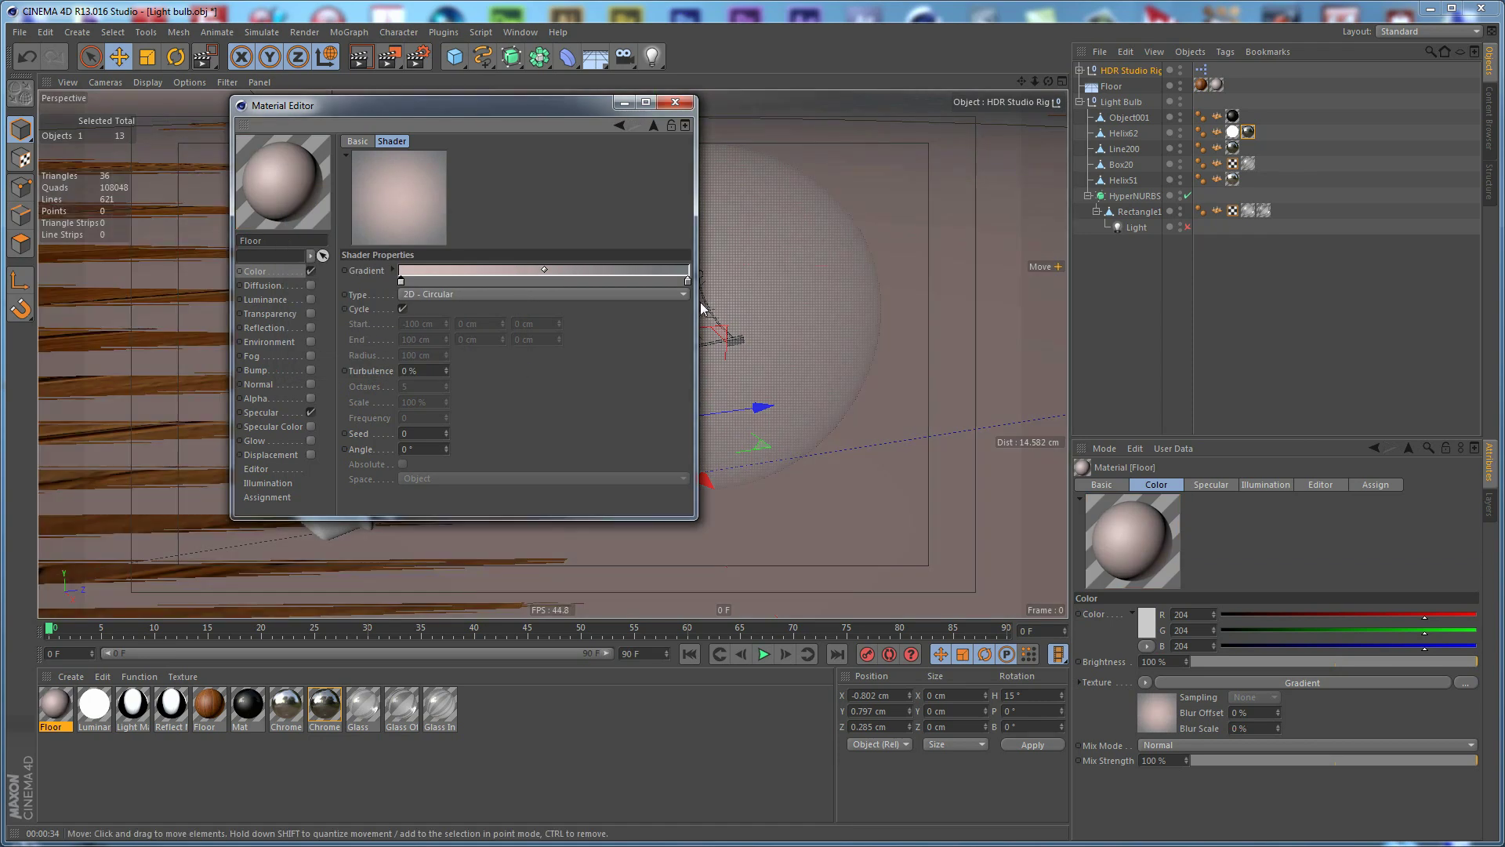
{"action": "double_click", "coordinate": [688, 282]}
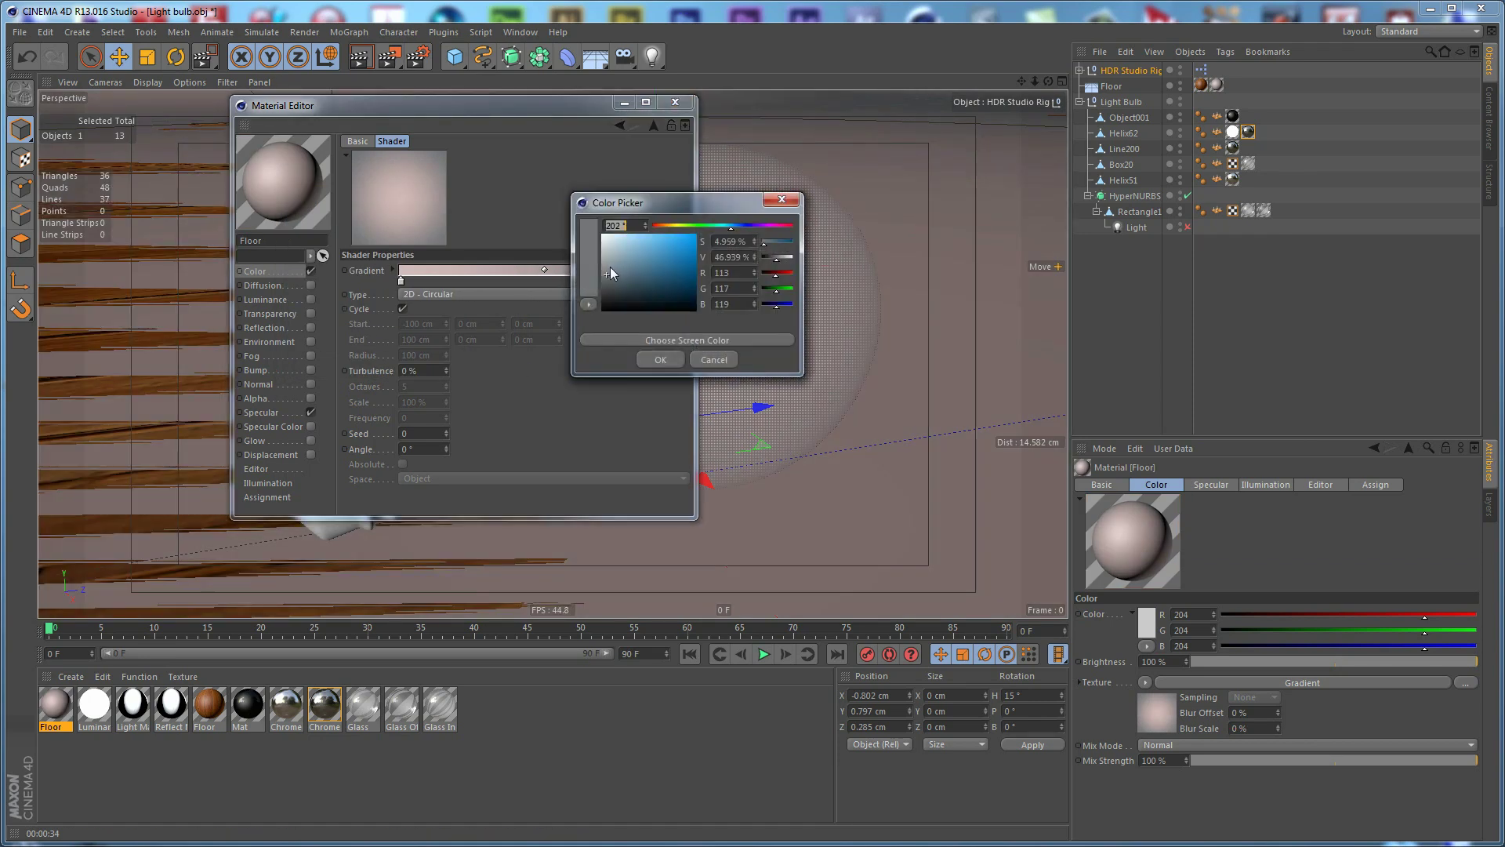
{"action": "left_click_drag", "start_coordinate": [610, 272], "coordinate": [613, 281]}
{"action": "left_click", "coordinate": [662, 359]}
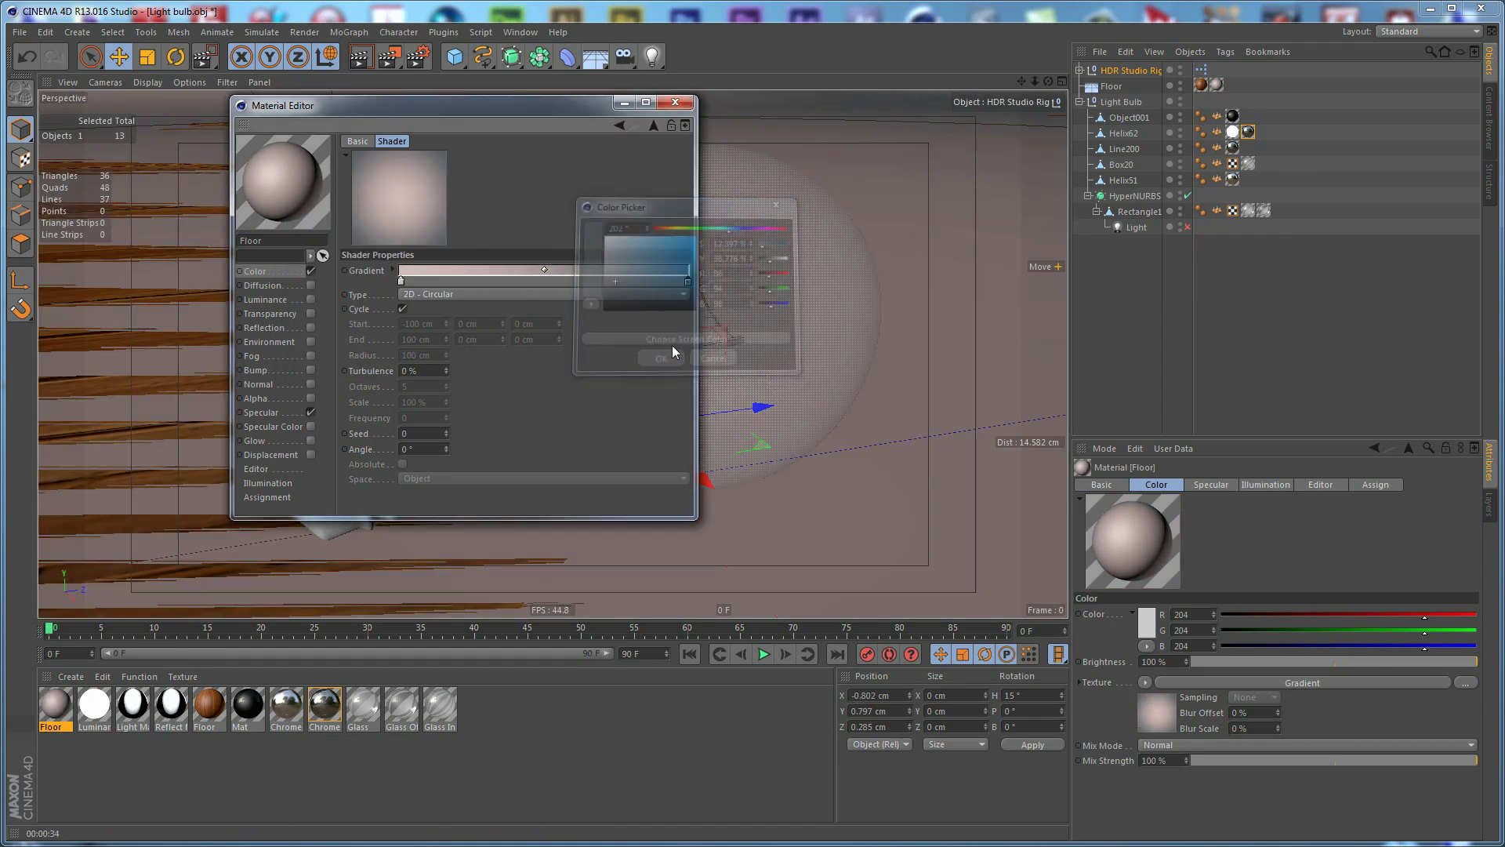
{"action": "left_click", "coordinate": [676, 108]}
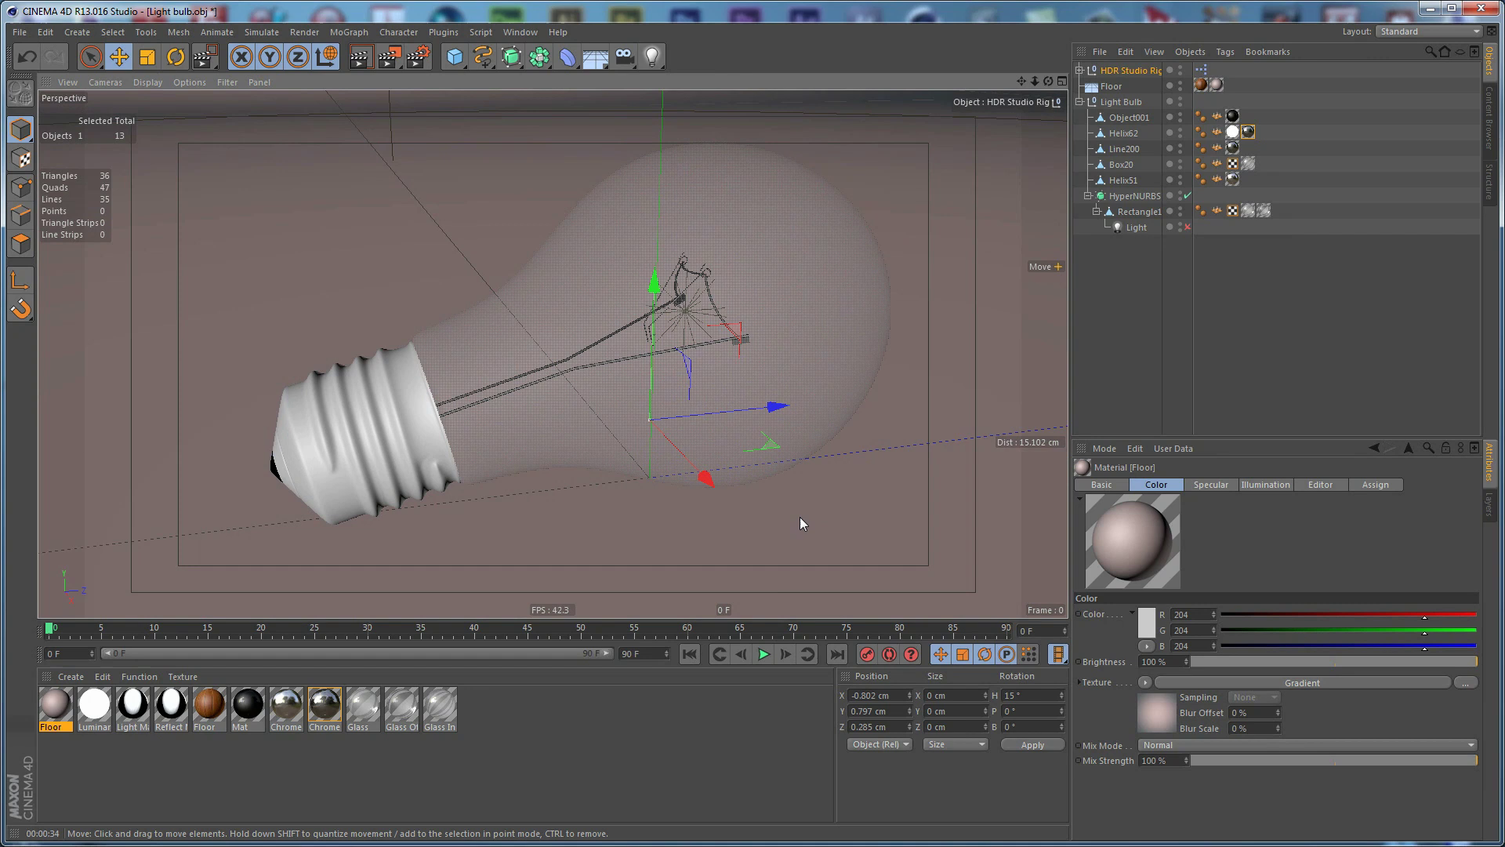
- Add Ambient Occlusion to the render settings with Evaluate Transparency enabled
{"action": "key", "text": "ctrl+b"}
{"action": "right_click", "coordinate": [436, 538]}
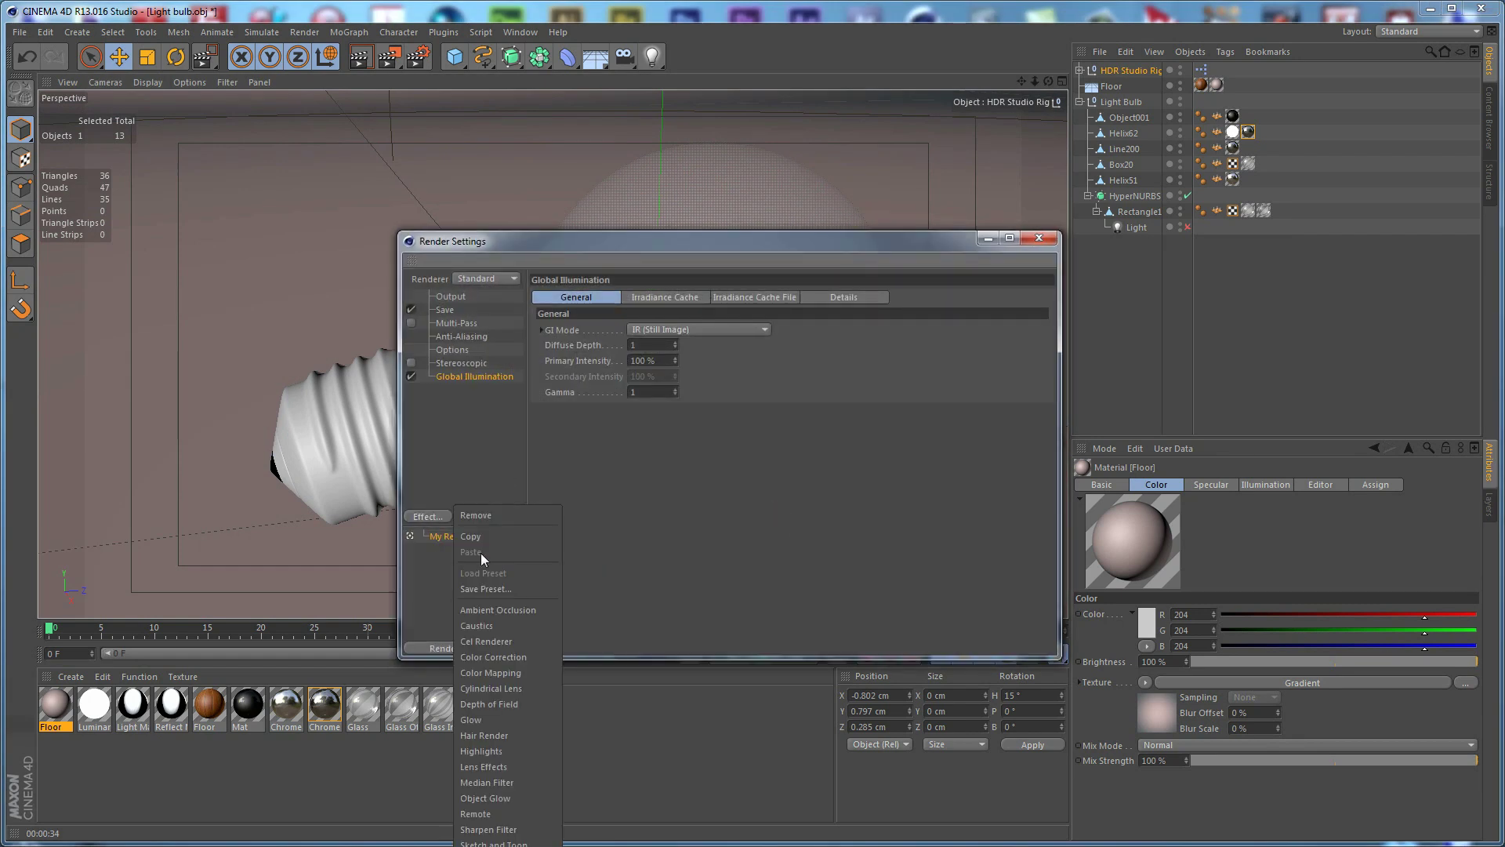
{"action": "left_click", "coordinate": [511, 610]}
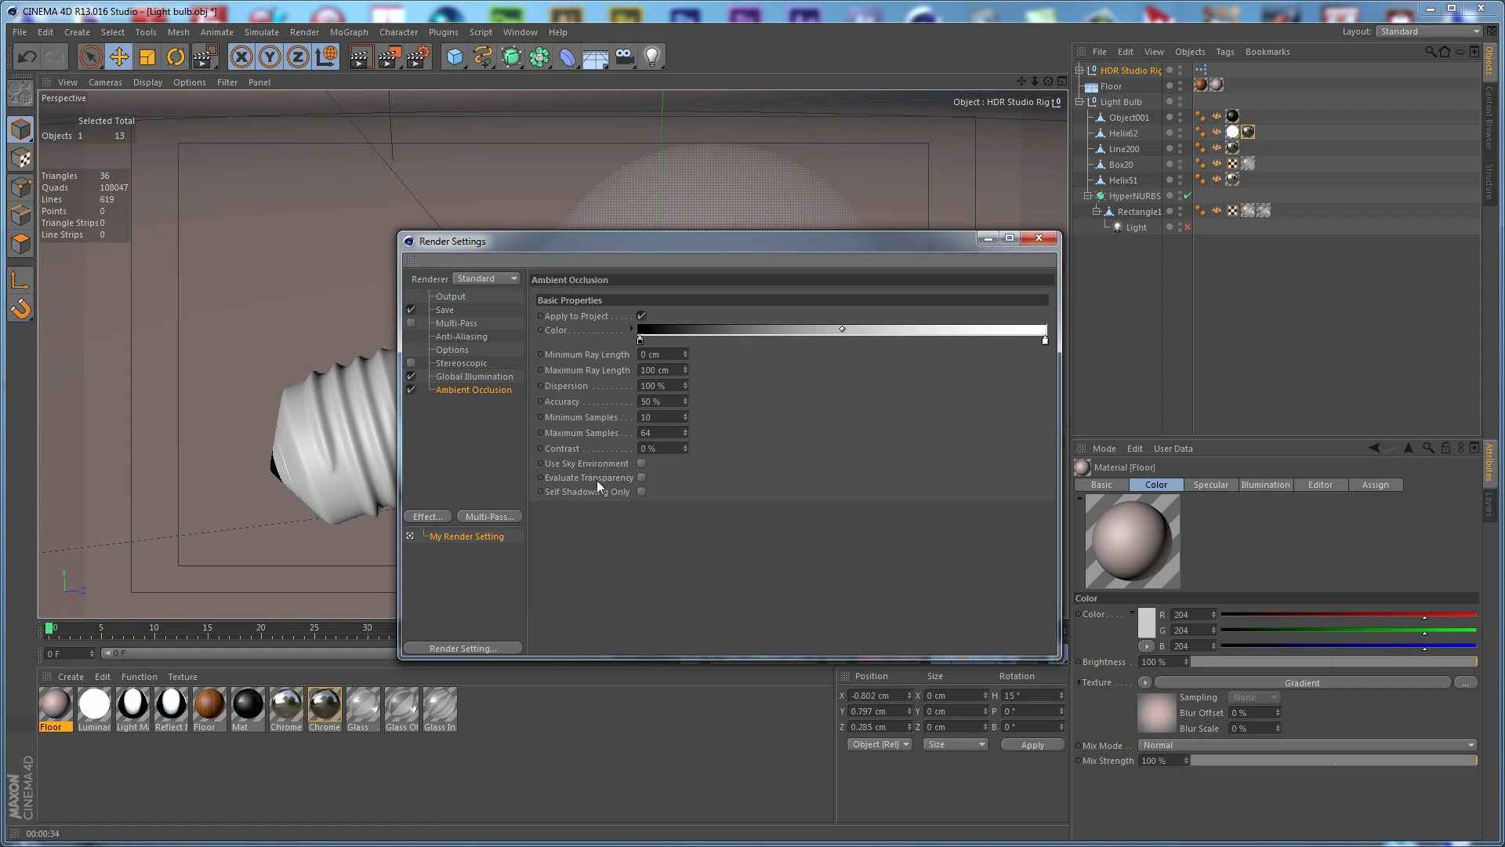
{"action": "left_click", "coordinate": [642, 477]}
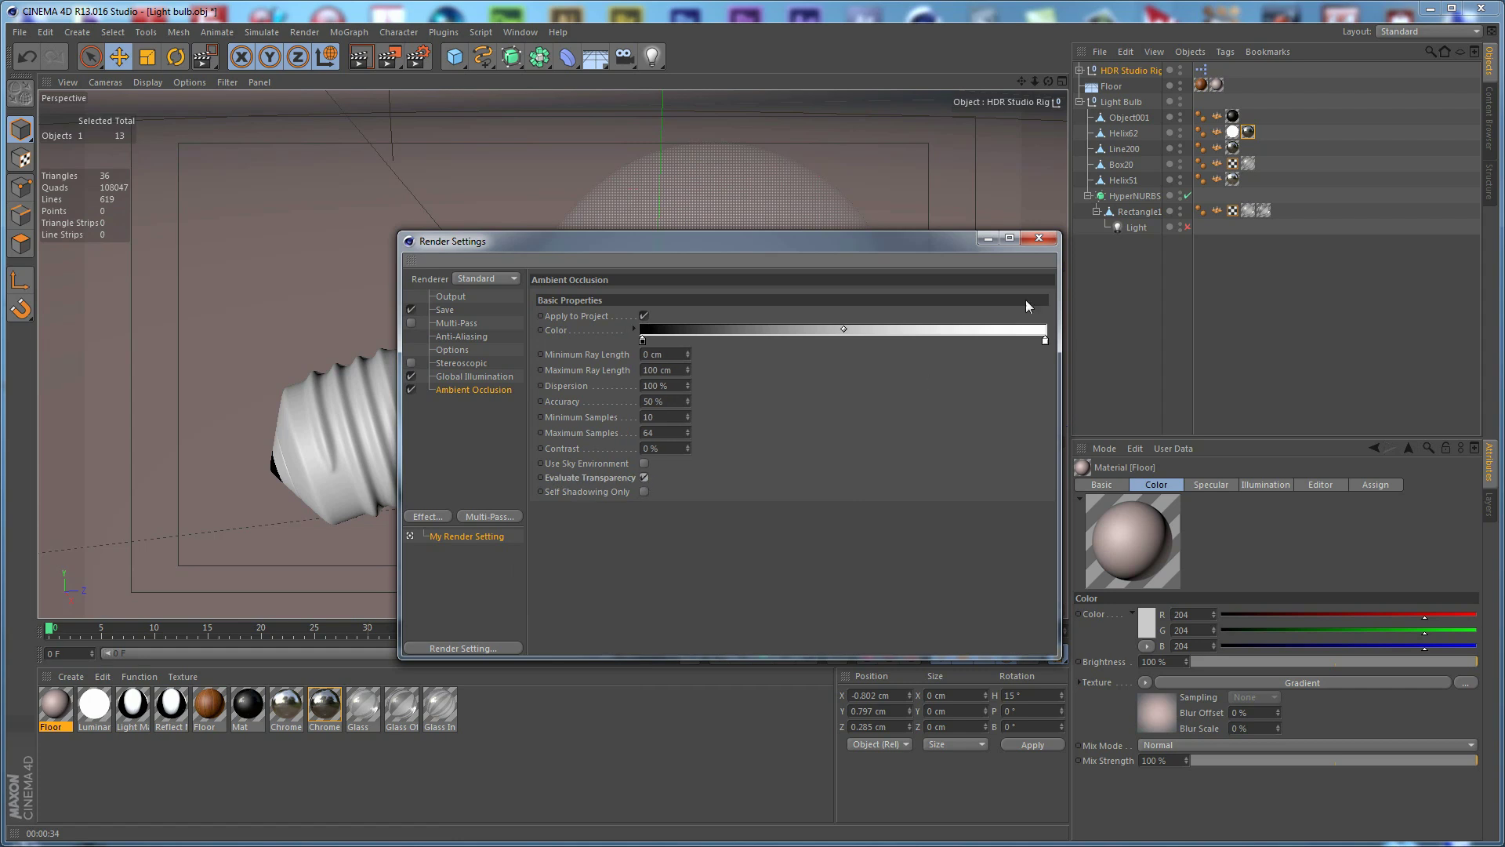
{"action": "left_click", "coordinate": [1038, 239]}
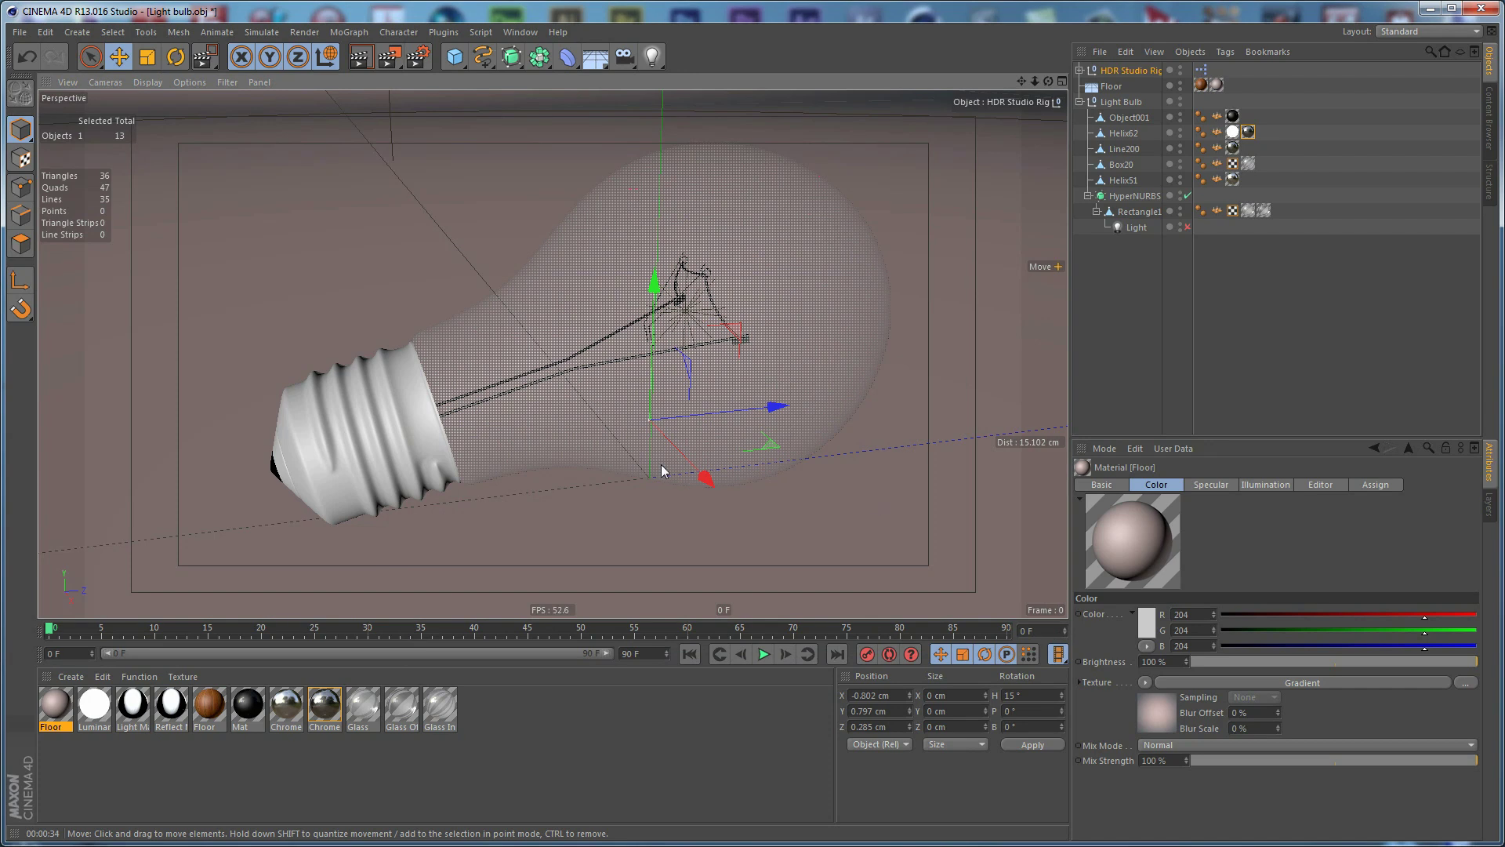
- Orbit slightly around the bulb and render the scene to the Picture Viewer
{"action": "left_click_drag", "start_coordinate": [709, 363], "coordinate": [750, 331], "text": "alt"}
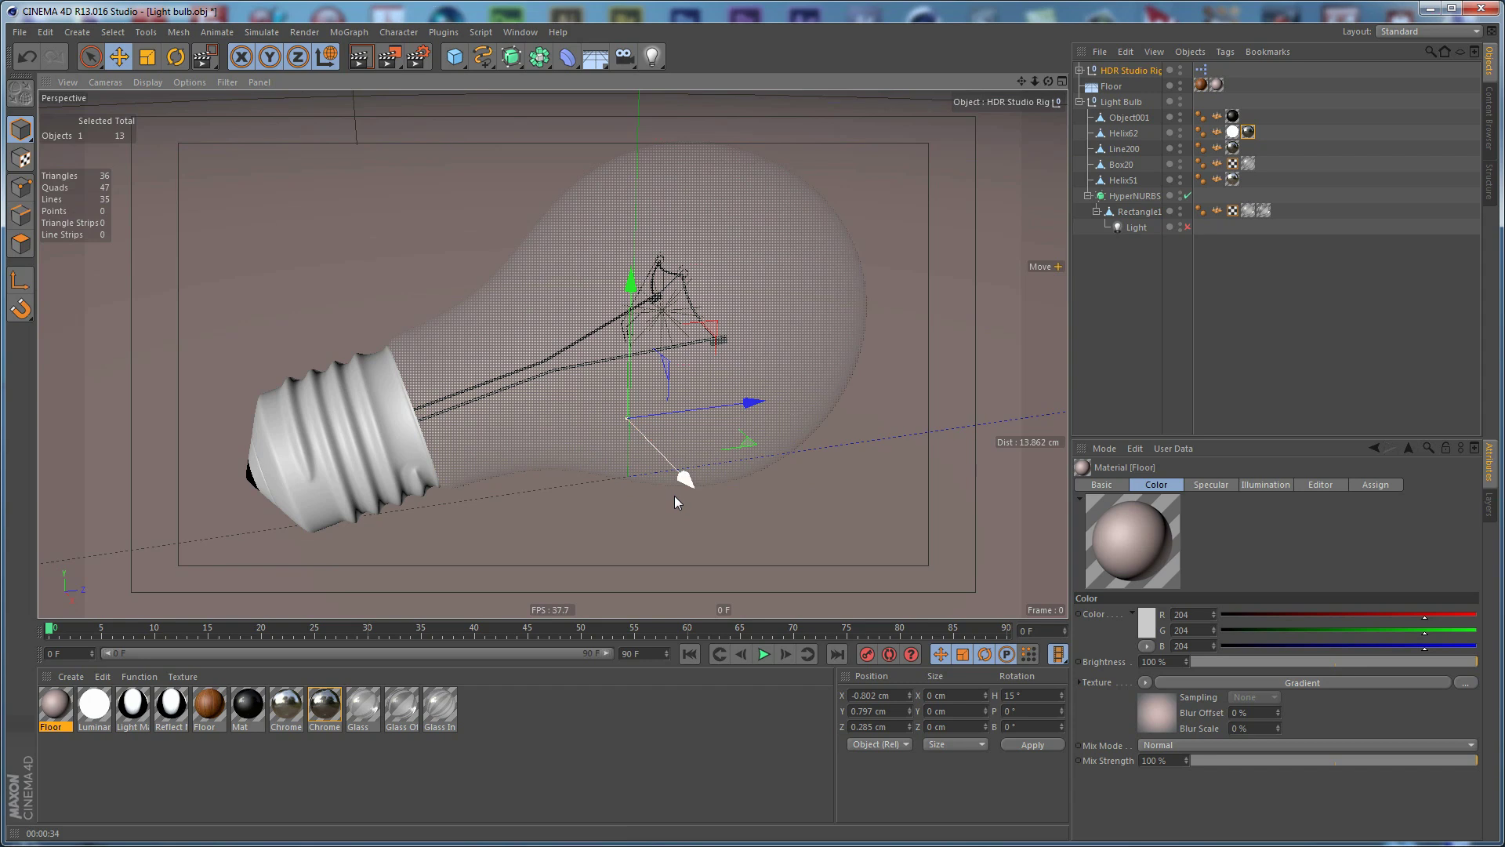
{"action": "key", "text": "shift+r"}
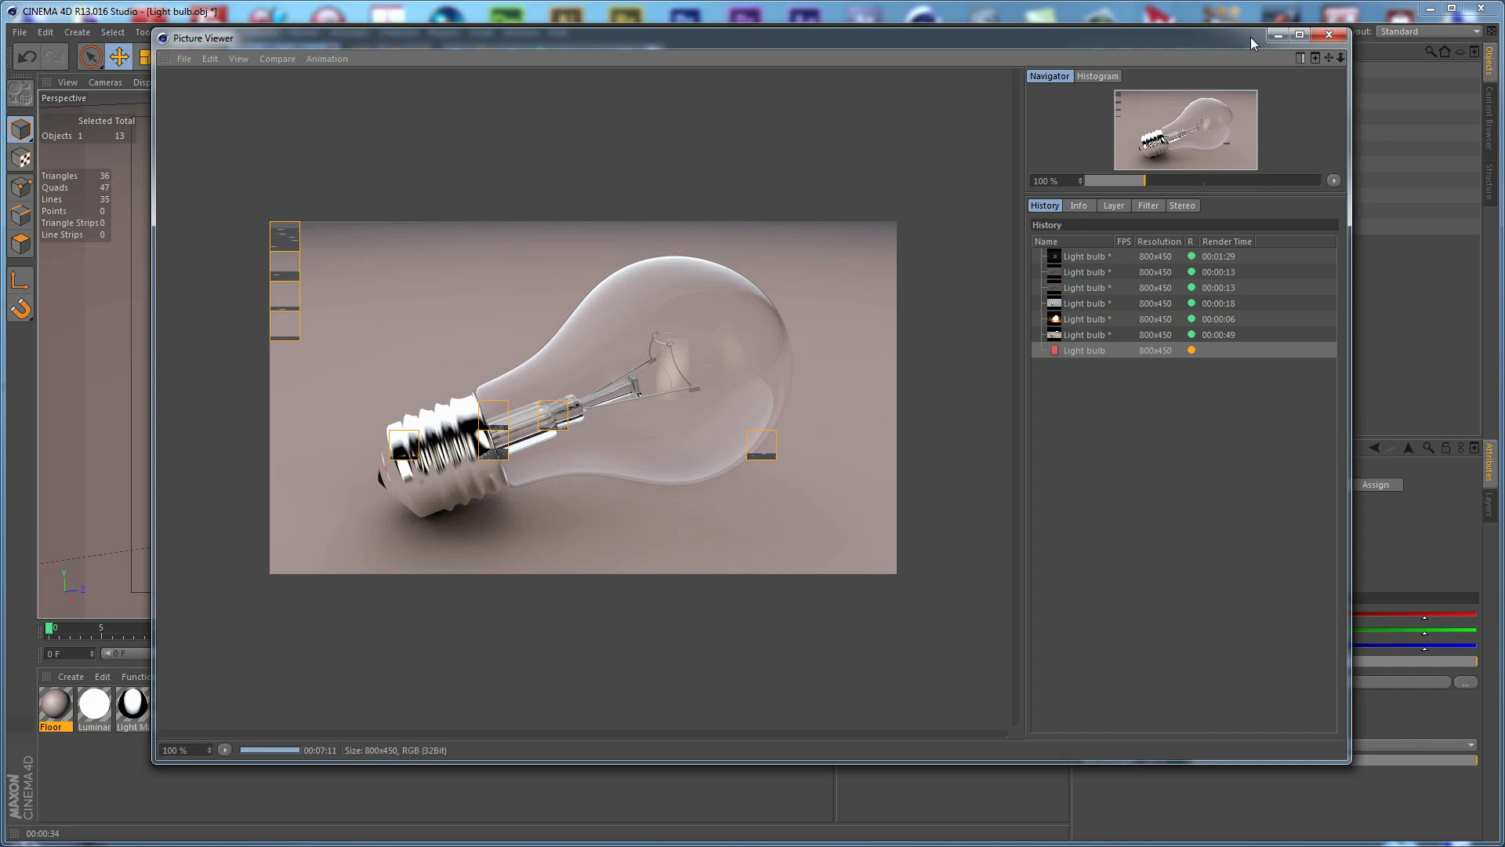
- Switch off Ambient Occlusion's Evaluate Transparency in Render Settings, then review and close the bulb render
{"action": "left_click", "coordinate": [1278, 35]}
{"action": "key", "text": "ctrl+b"}
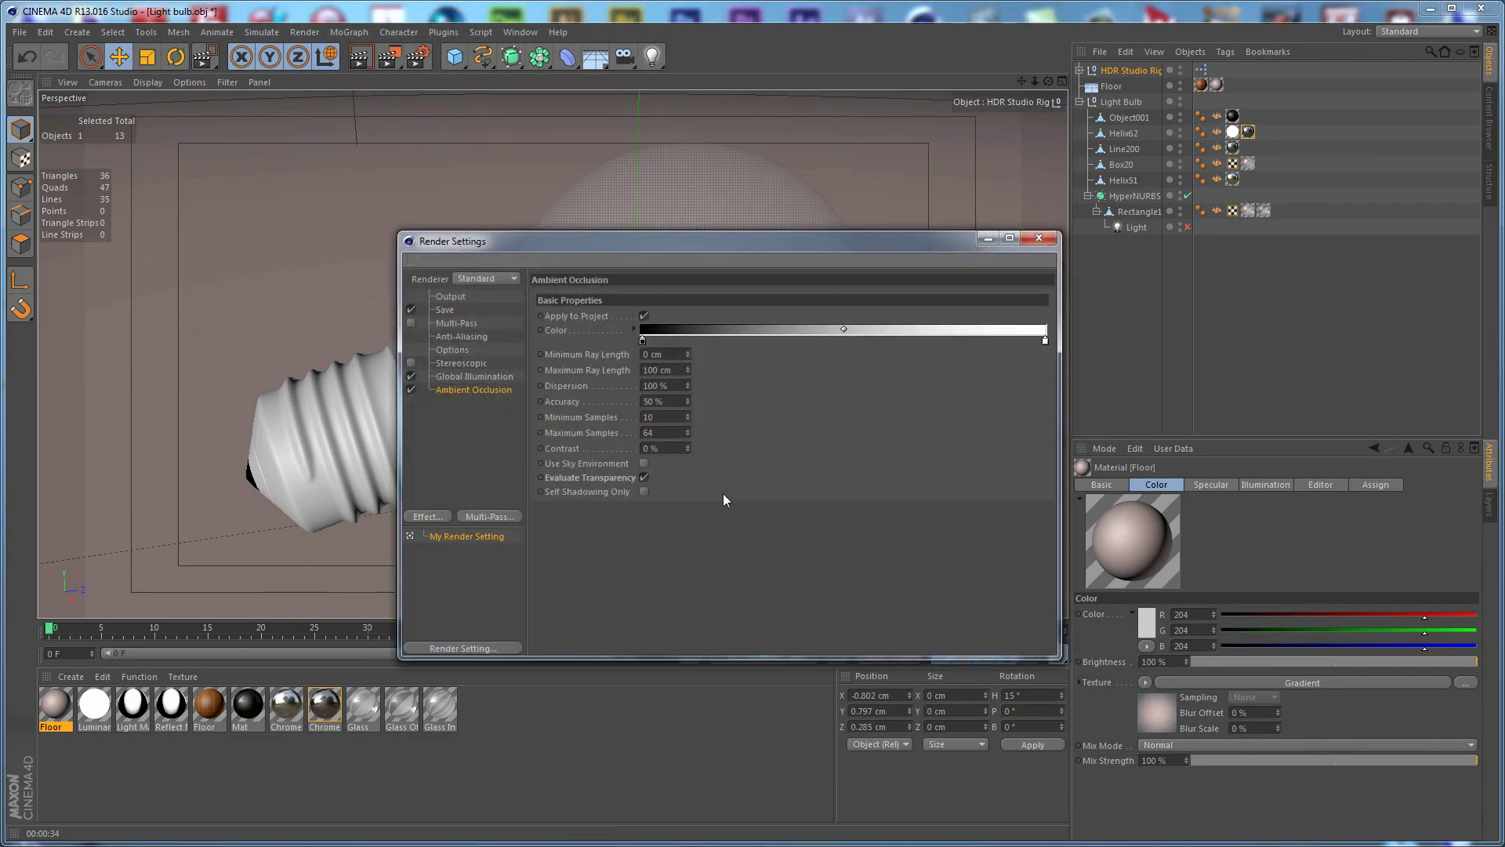
{"action": "left_click", "coordinate": [644, 478]}
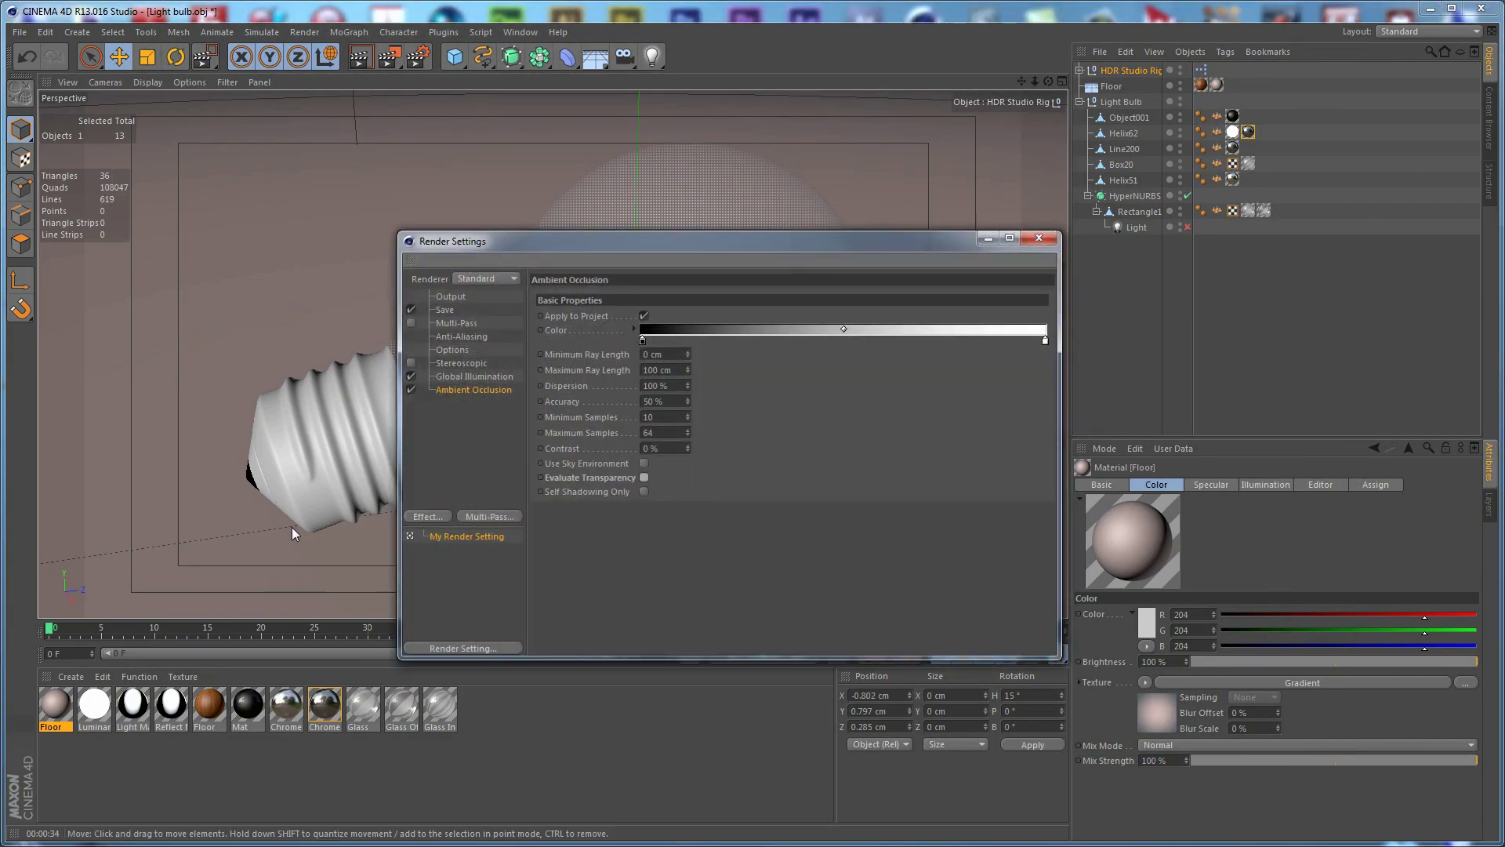
{"action": "left_click_drag", "start_coordinate": [614, 240], "coordinate": [565, 164]}
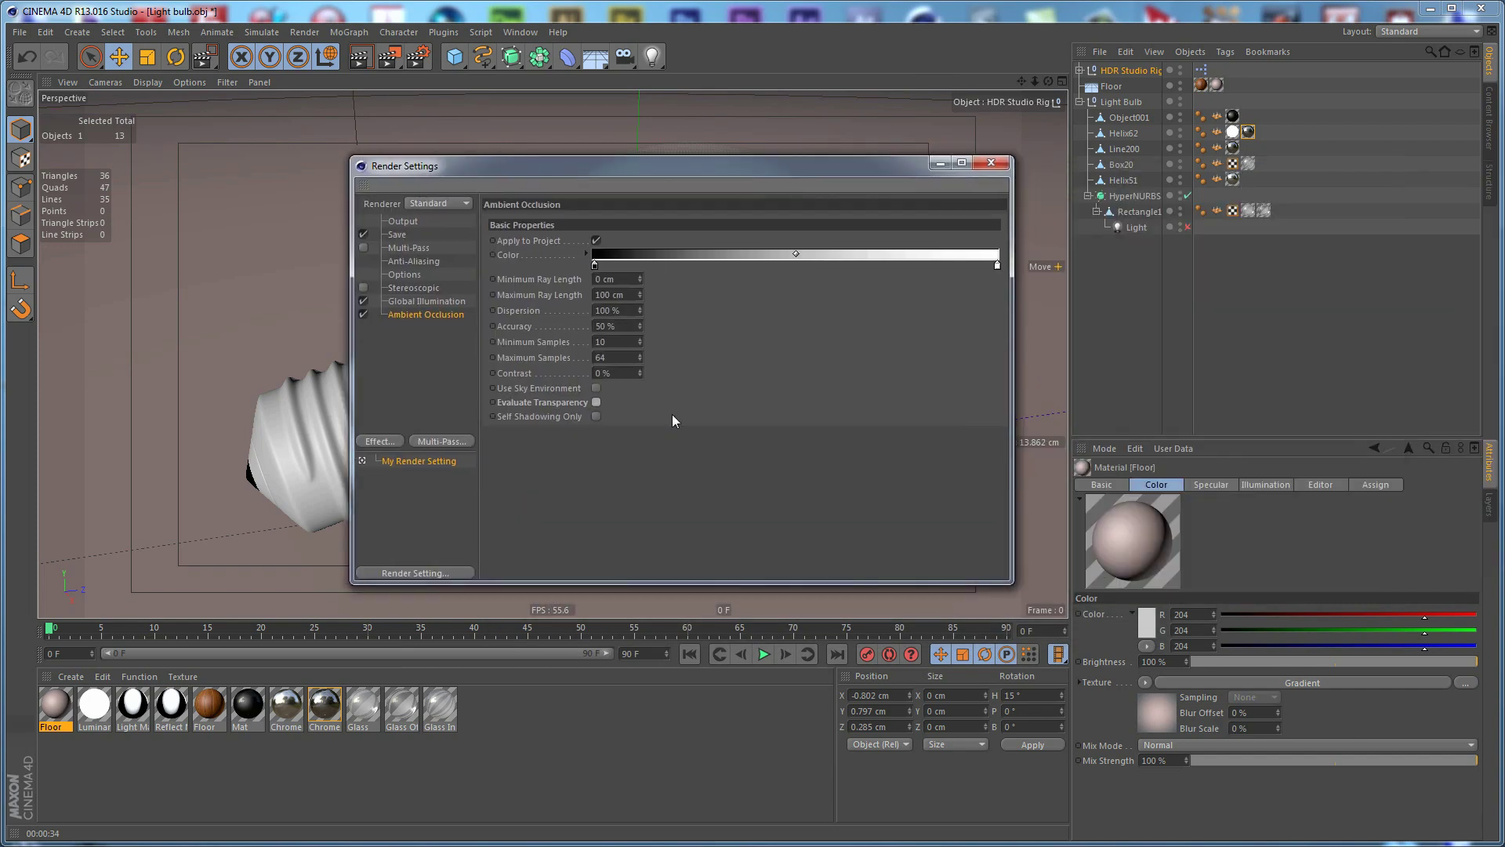
{"action": "left_click", "coordinate": [991, 162]}
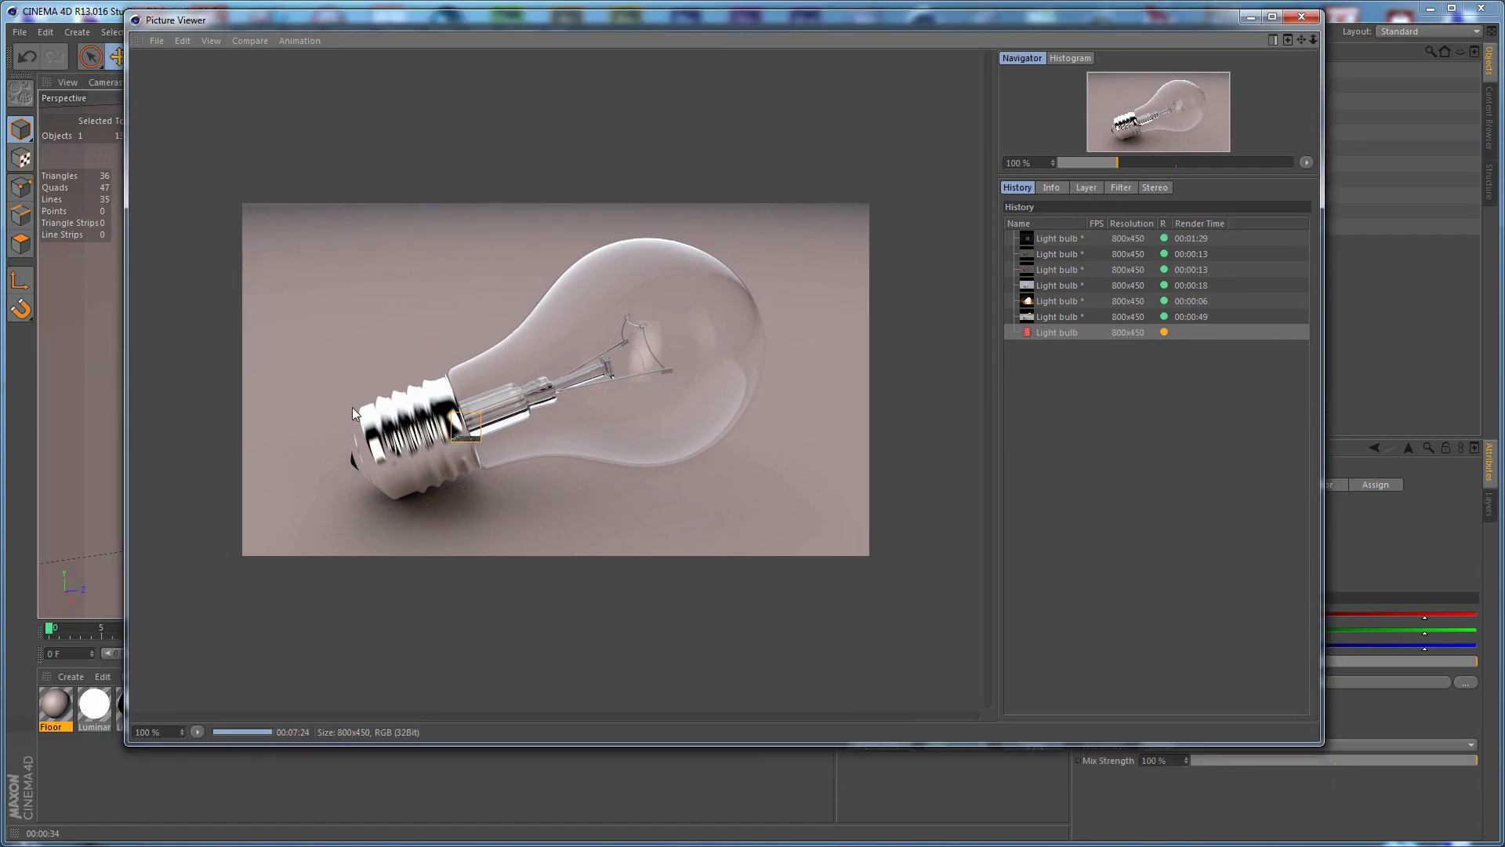
{"action": "scroll", "coordinate": [351, 407], "scroll_direction": "up", "scroll_amount": 2}
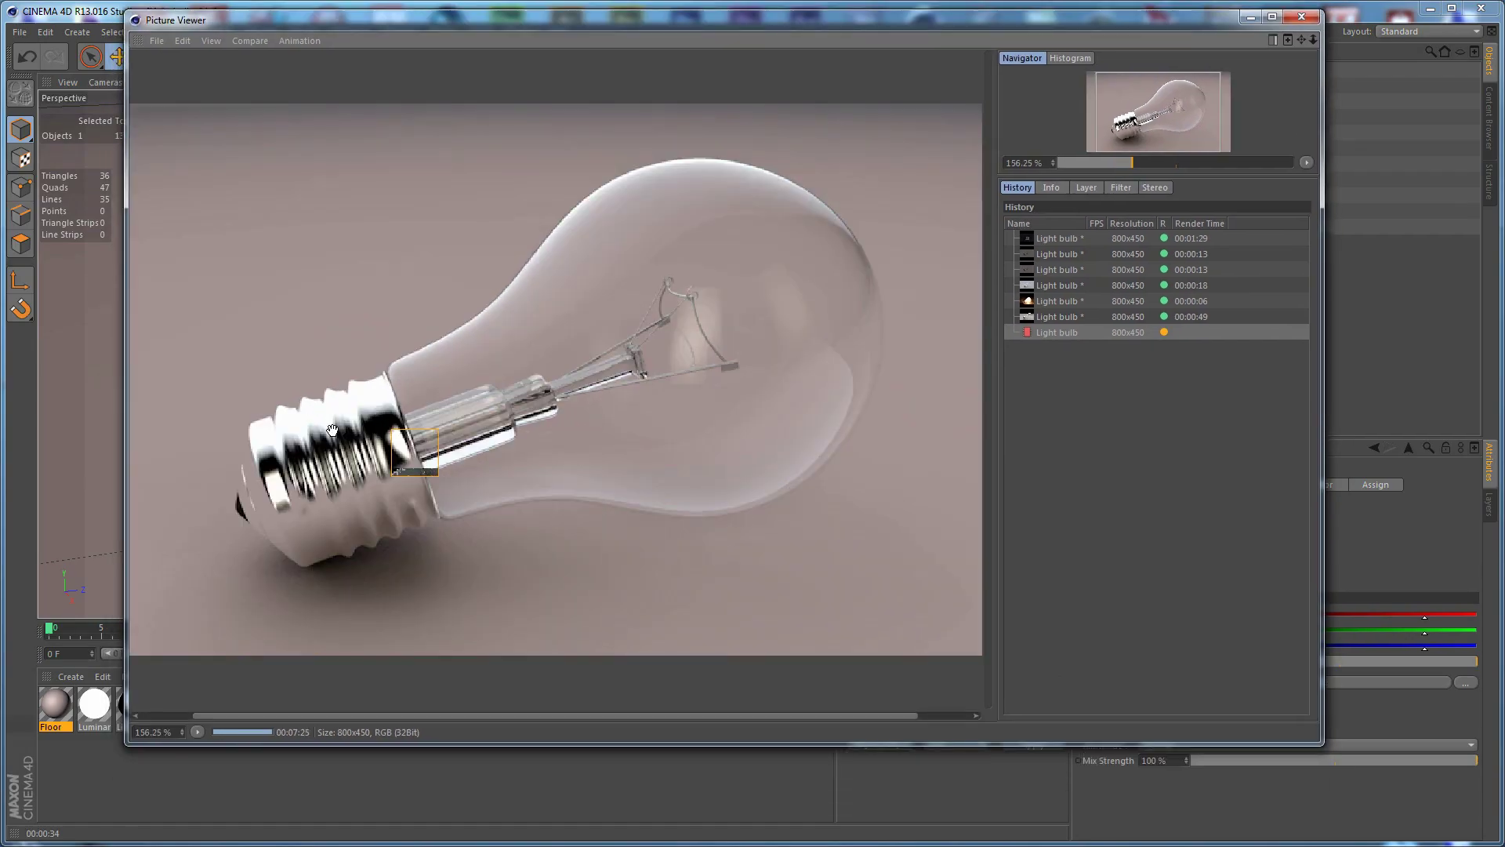
{"action": "left_click", "coordinate": [1251, 17]}
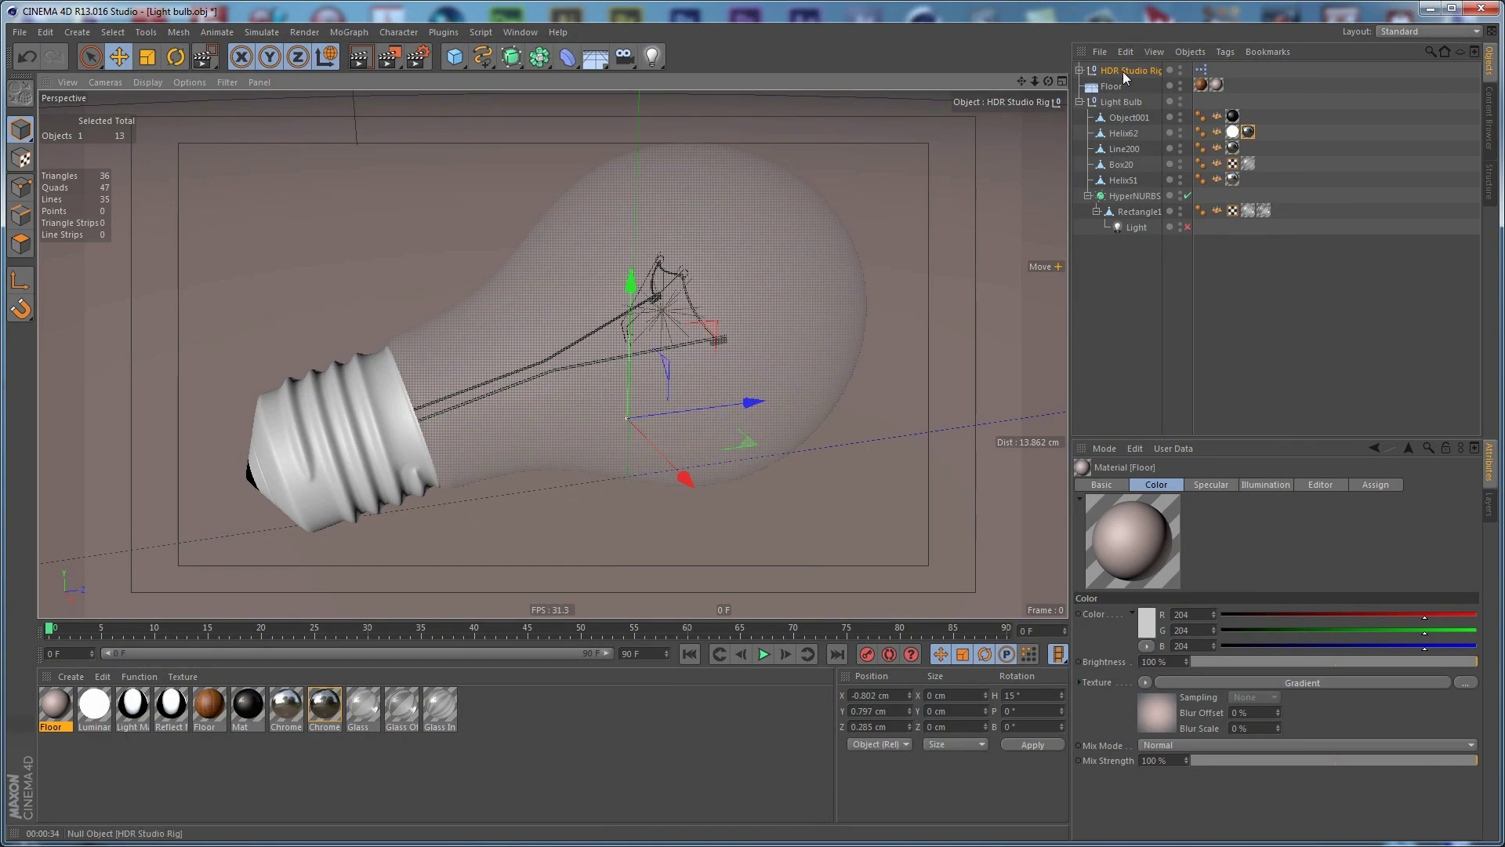
- Set the HDR Studio Rig brightness to 90%
{"action": "left_click", "coordinate": [1124, 72]}
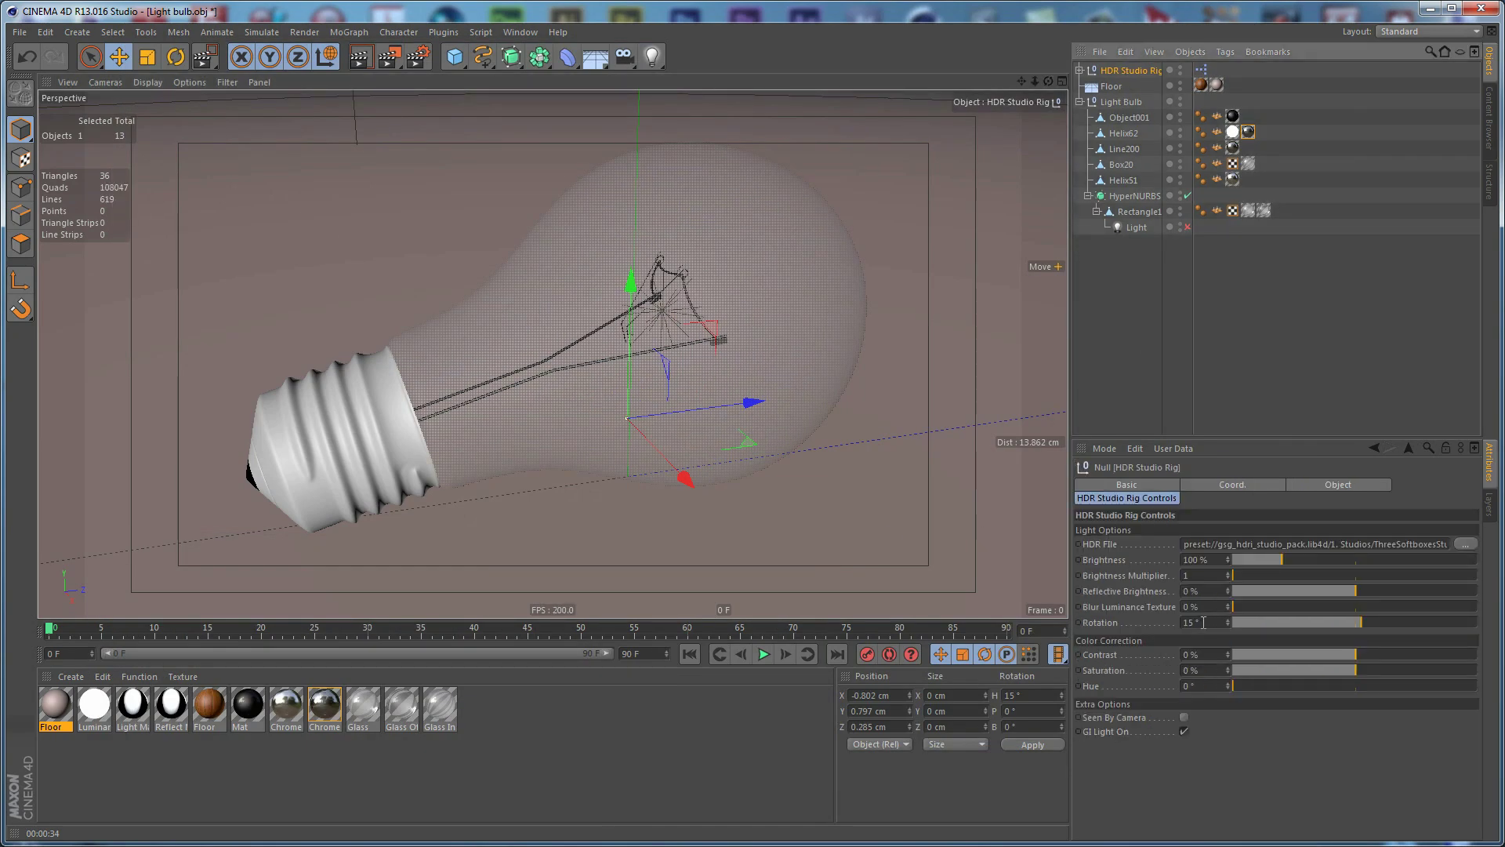
{"action": "type", "text": "90"}
{"action": "key", "text": "Return"}
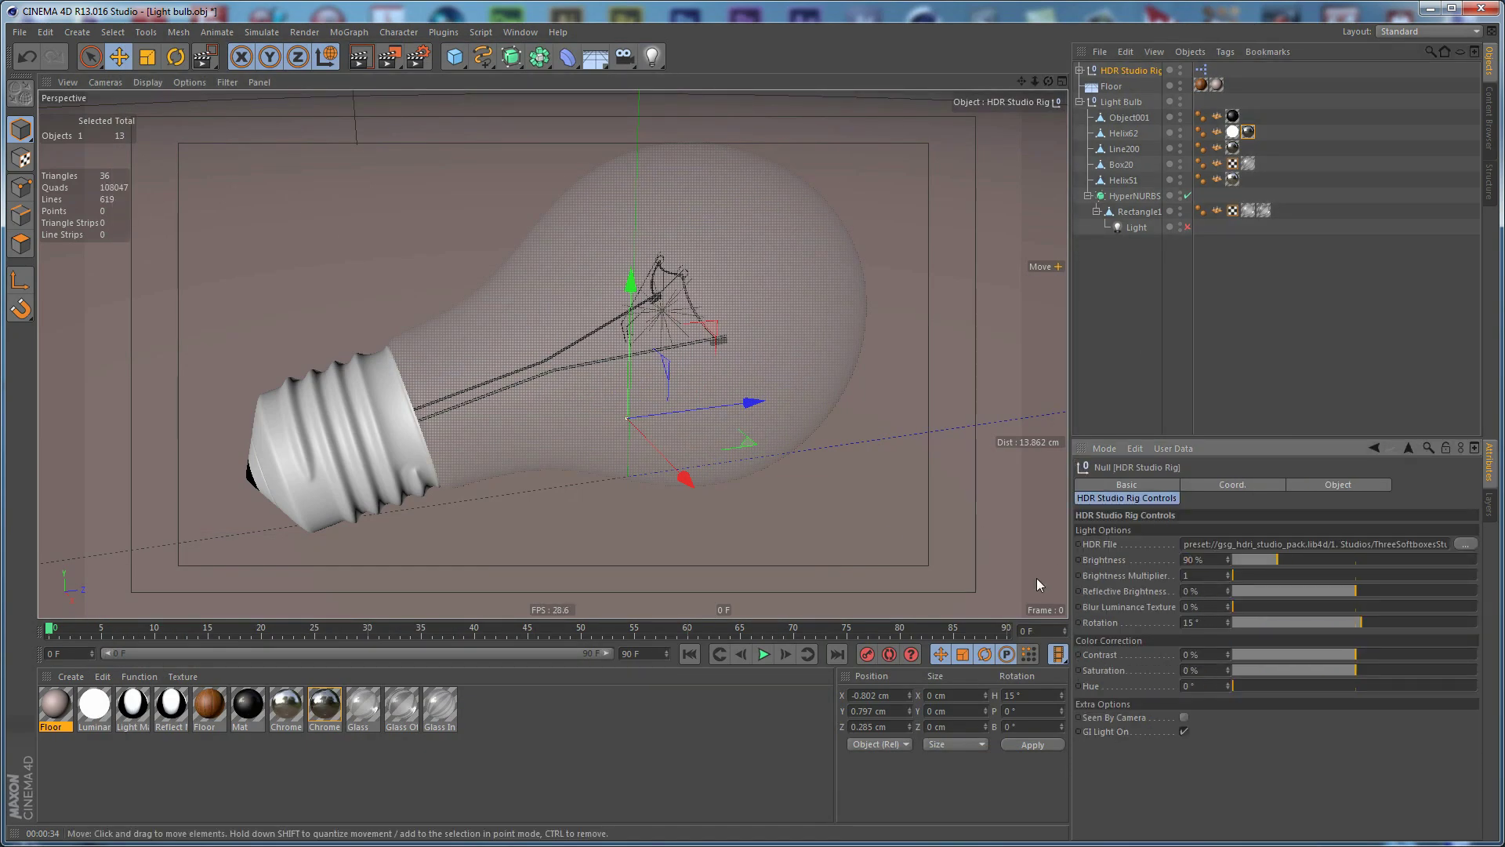
- Give the Chrome material's reflection 85% brightness and 20% blurriness
{"action": "double_click", "coordinate": [287, 709]}
{"action": "left_click", "coordinate": [283, 330]}
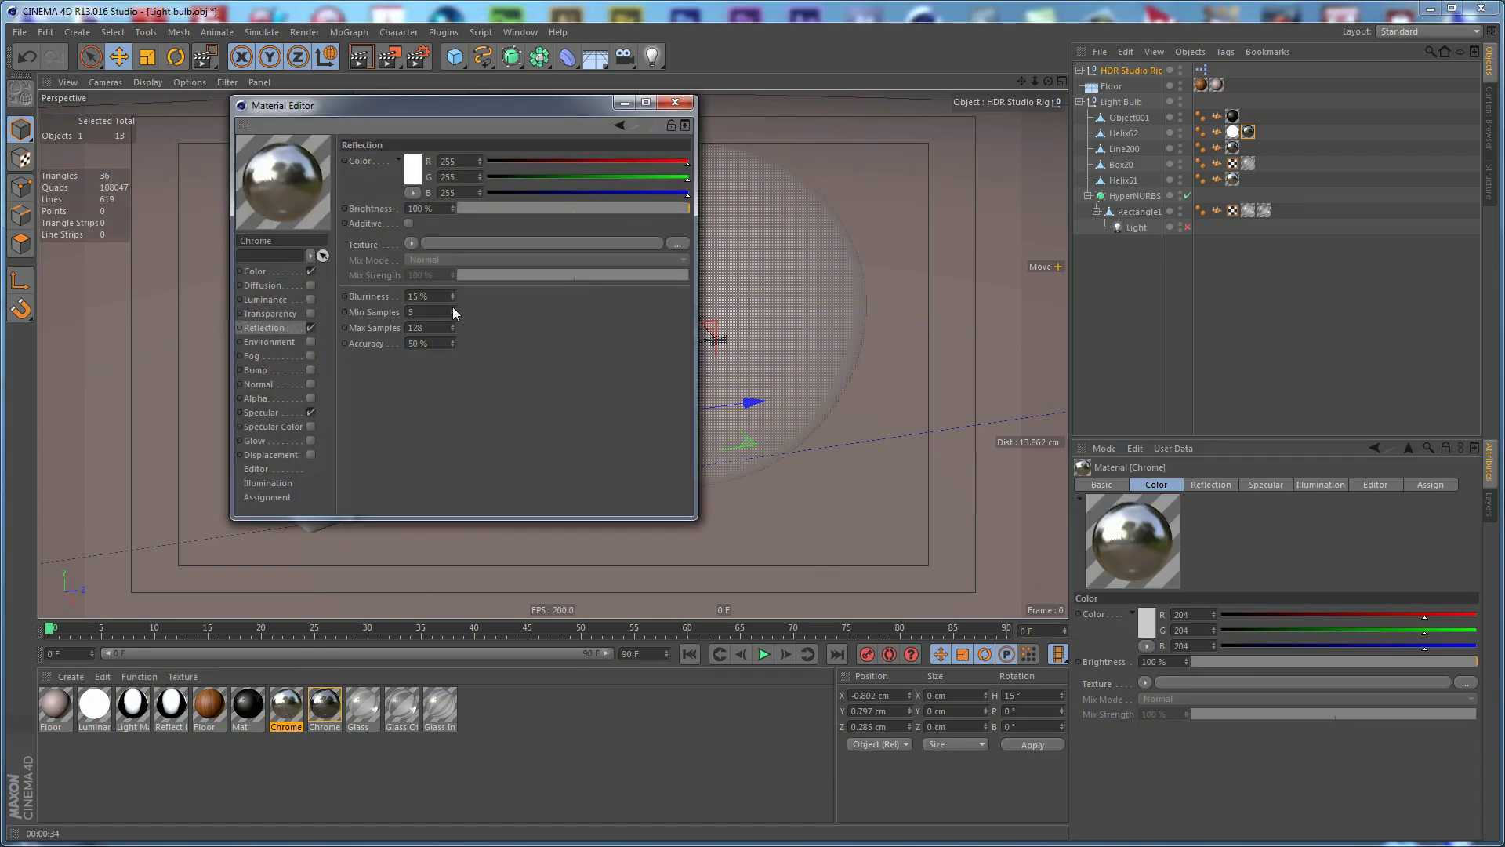
{"action": "double_click", "coordinate": [437, 295]}
{"action": "type", "text": "40"}
{"action": "key", "text": "Return"}
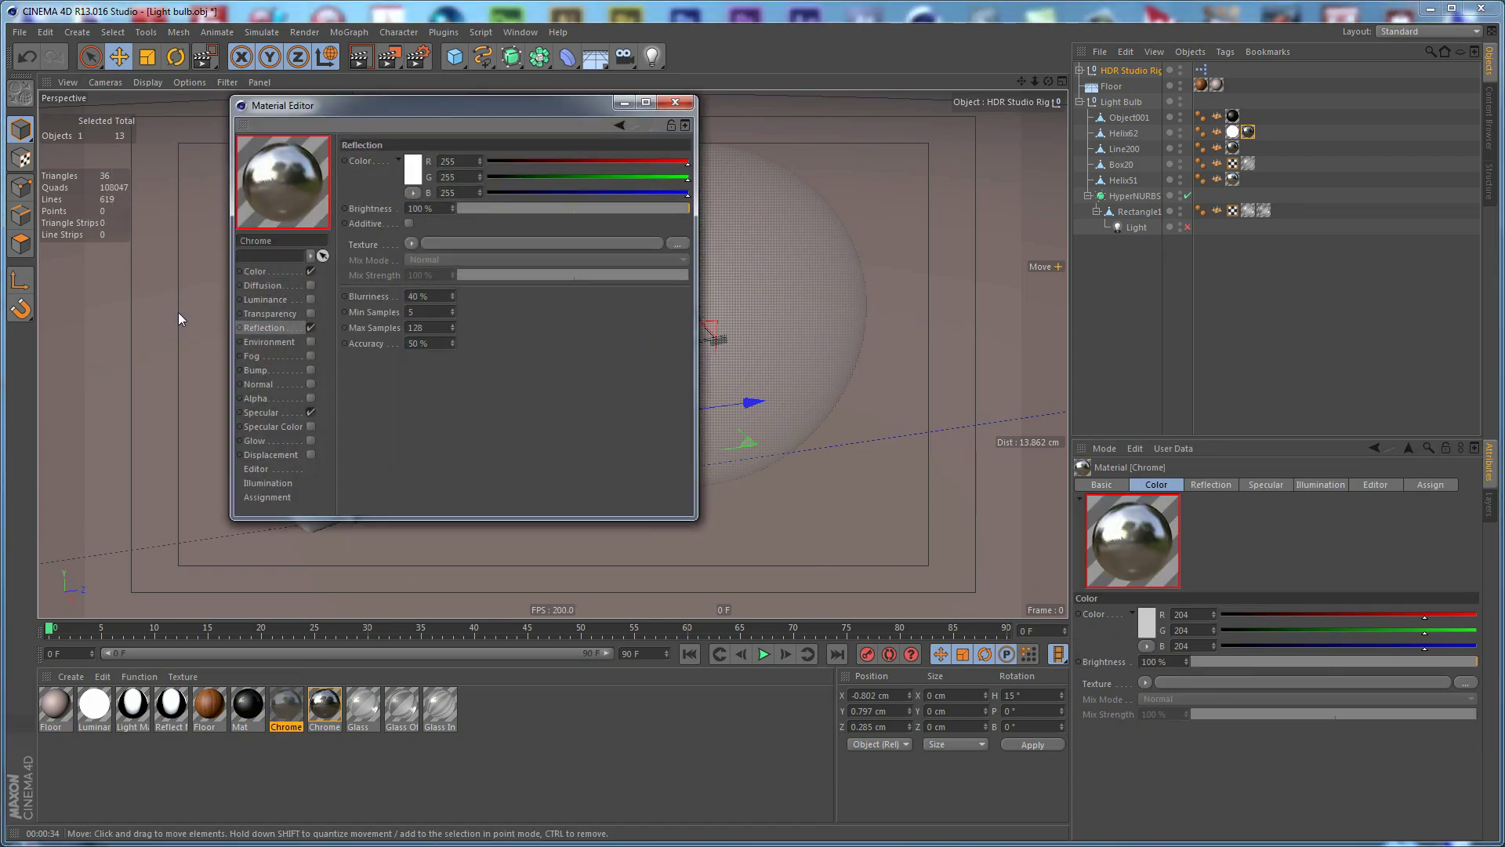
{"action": "double_click", "coordinate": [432, 208]}
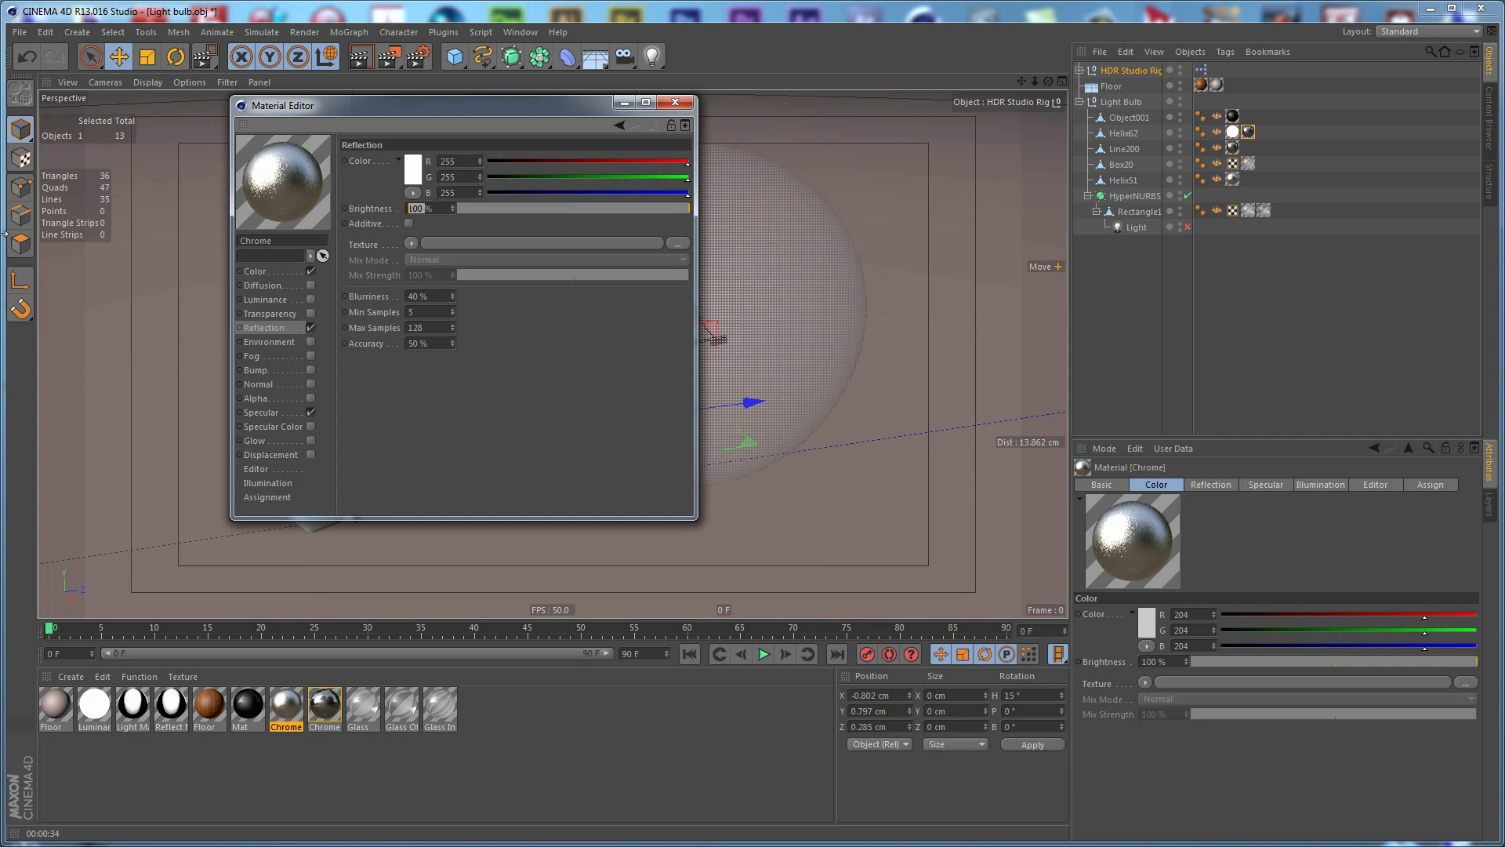
{"action": "type", "text": "85"}
{"action": "key", "text": "Return"}
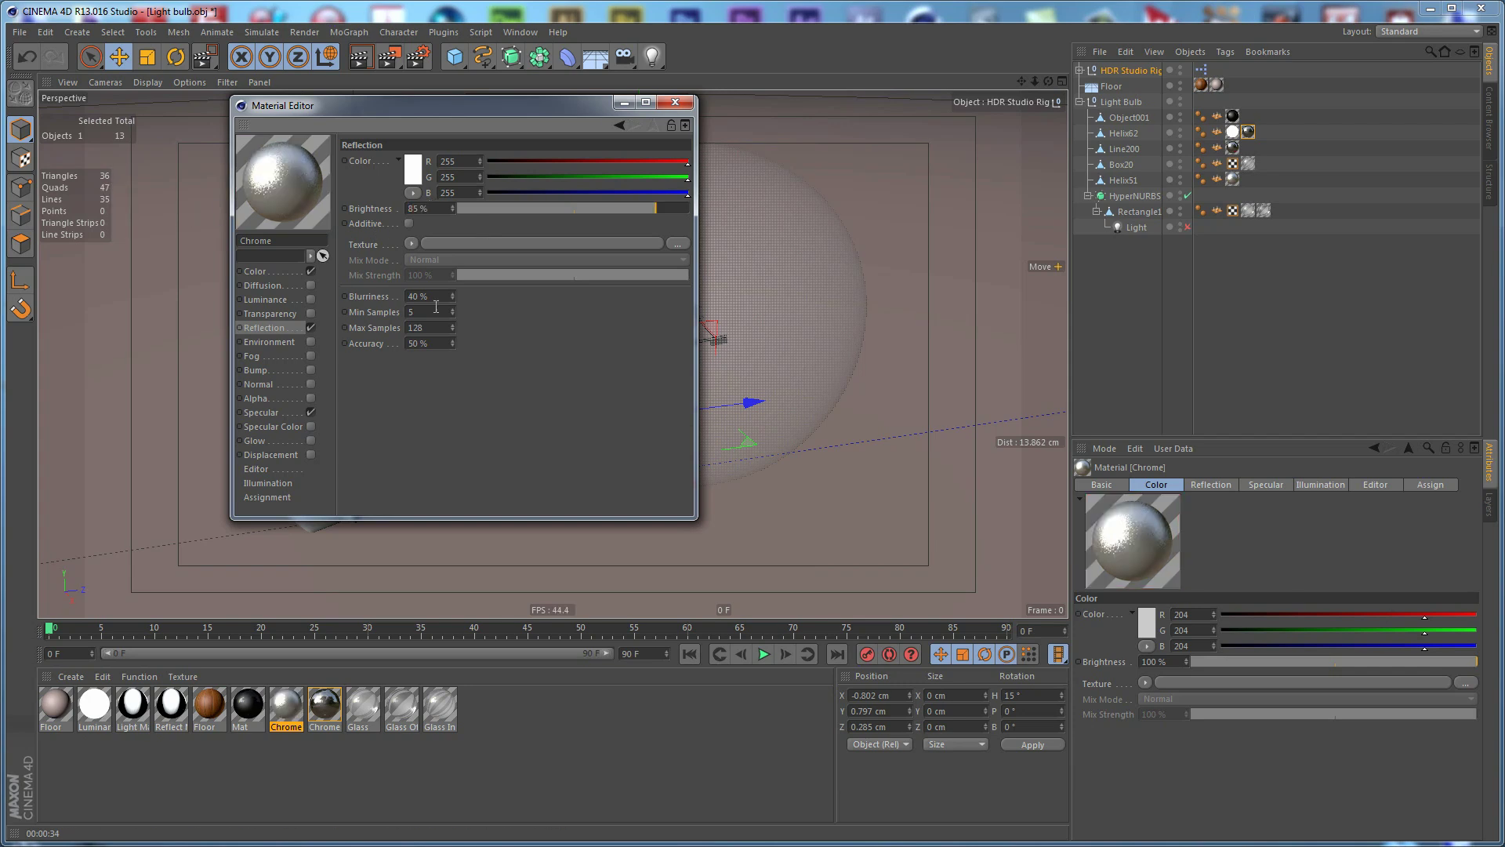
{"action": "key", "text": "Tab"}
{"action": "type", "text": "20"}
{"action": "key", "text": "Return"}
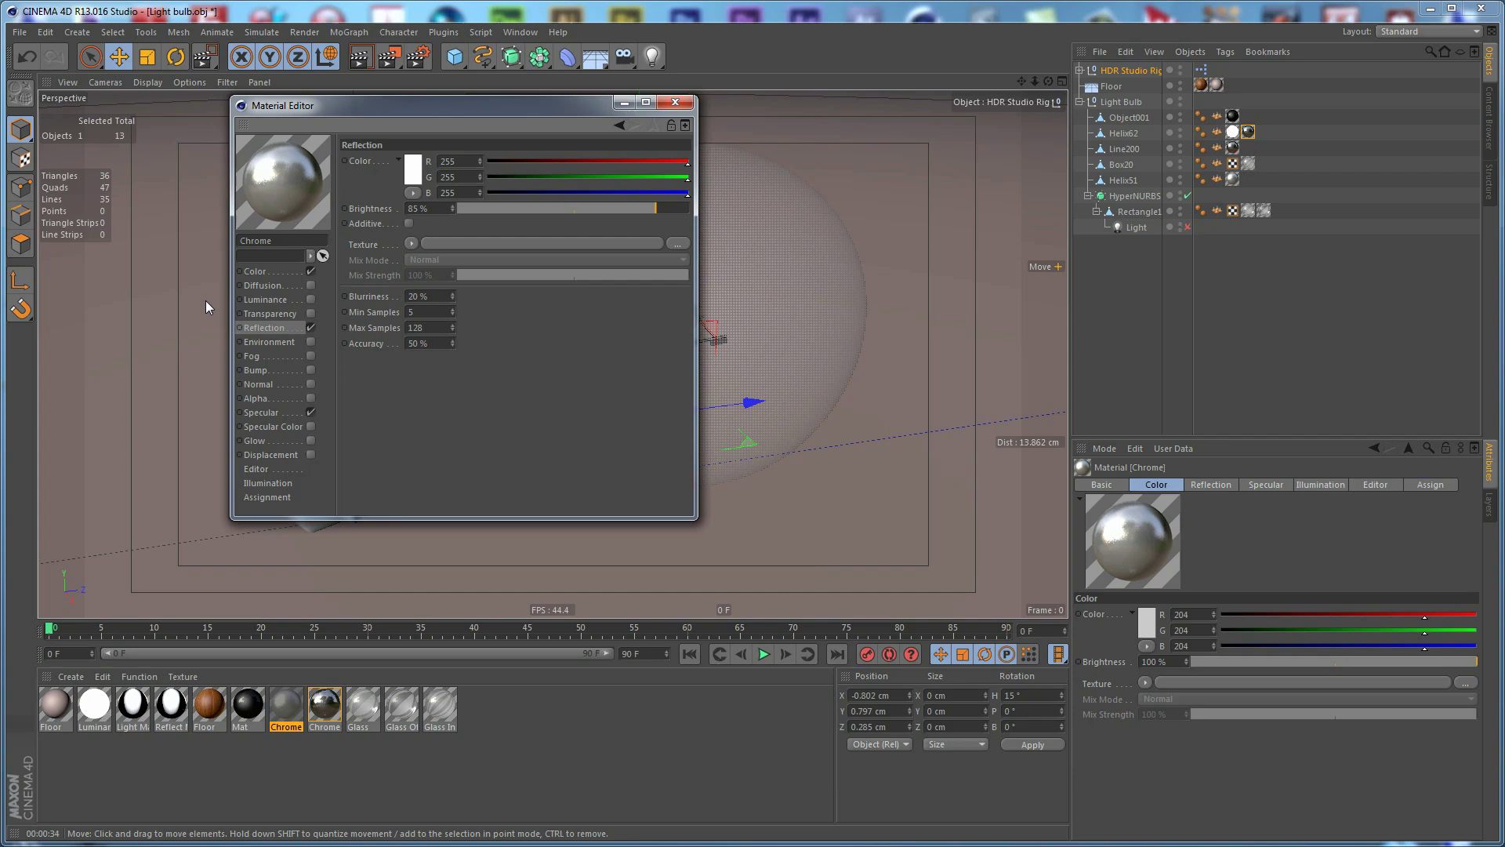
{"action": "left_click", "coordinate": [675, 102]}
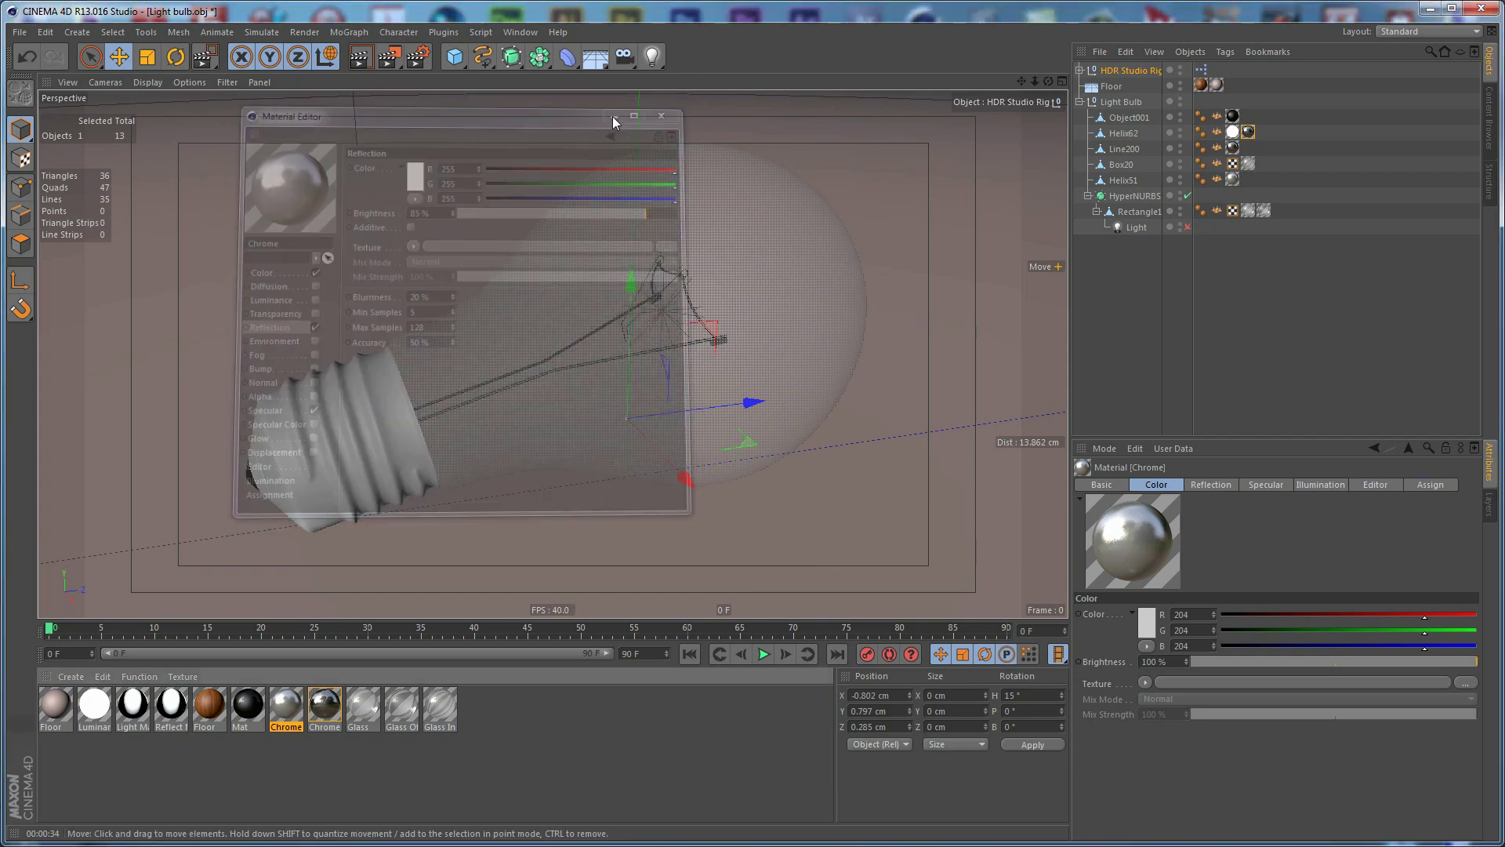
- Deselect the Chrome material, look over the previous bulb render, and close the Picture Viewer
{"action": "left_click", "coordinate": [495, 752]}
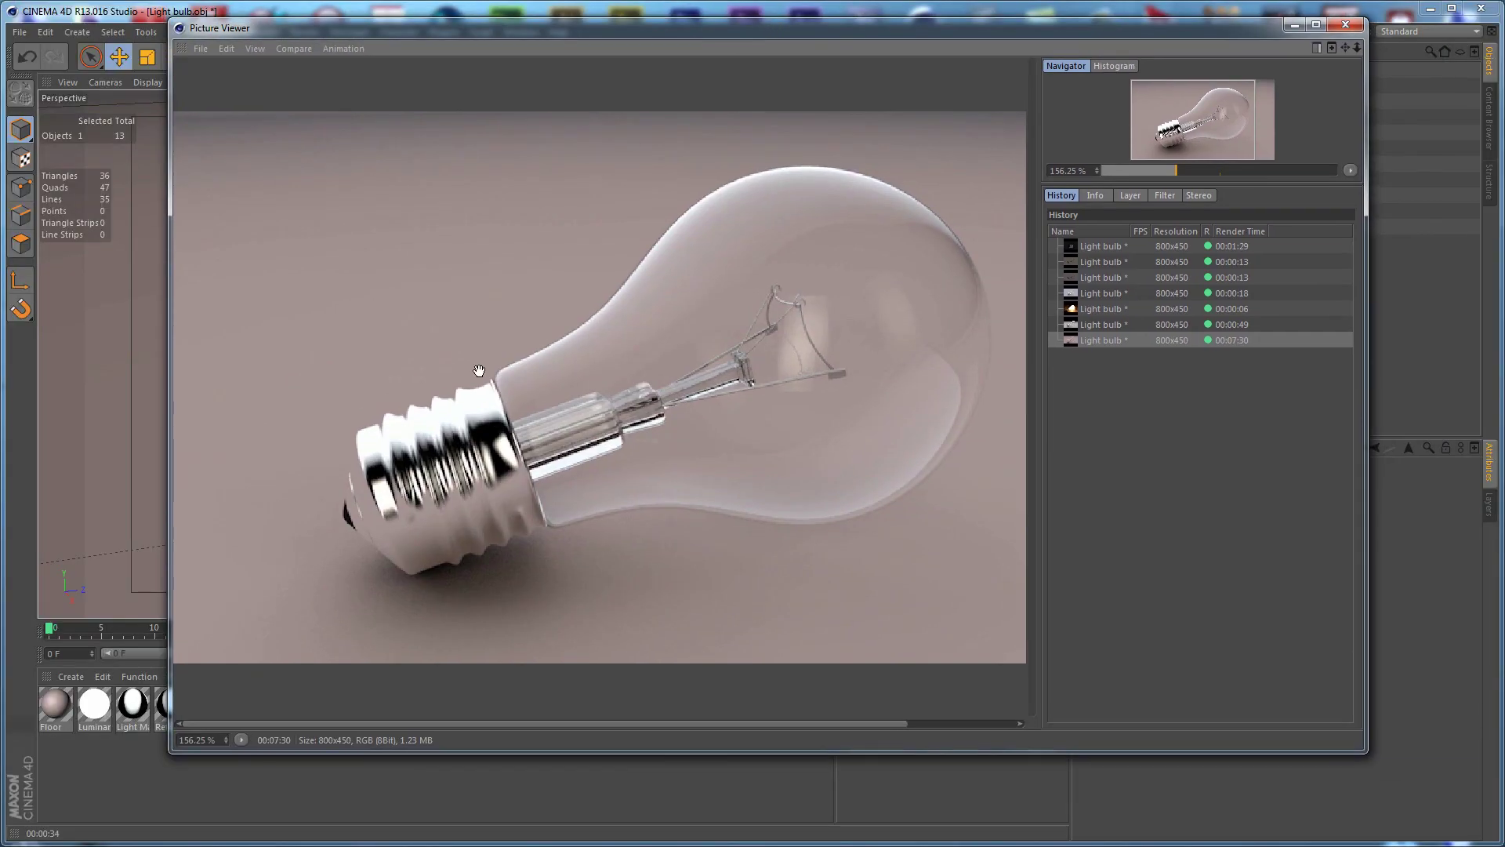
{"action": "scroll", "coordinate": [800, 339], "scroll_direction": "down", "scroll_amount": 1}
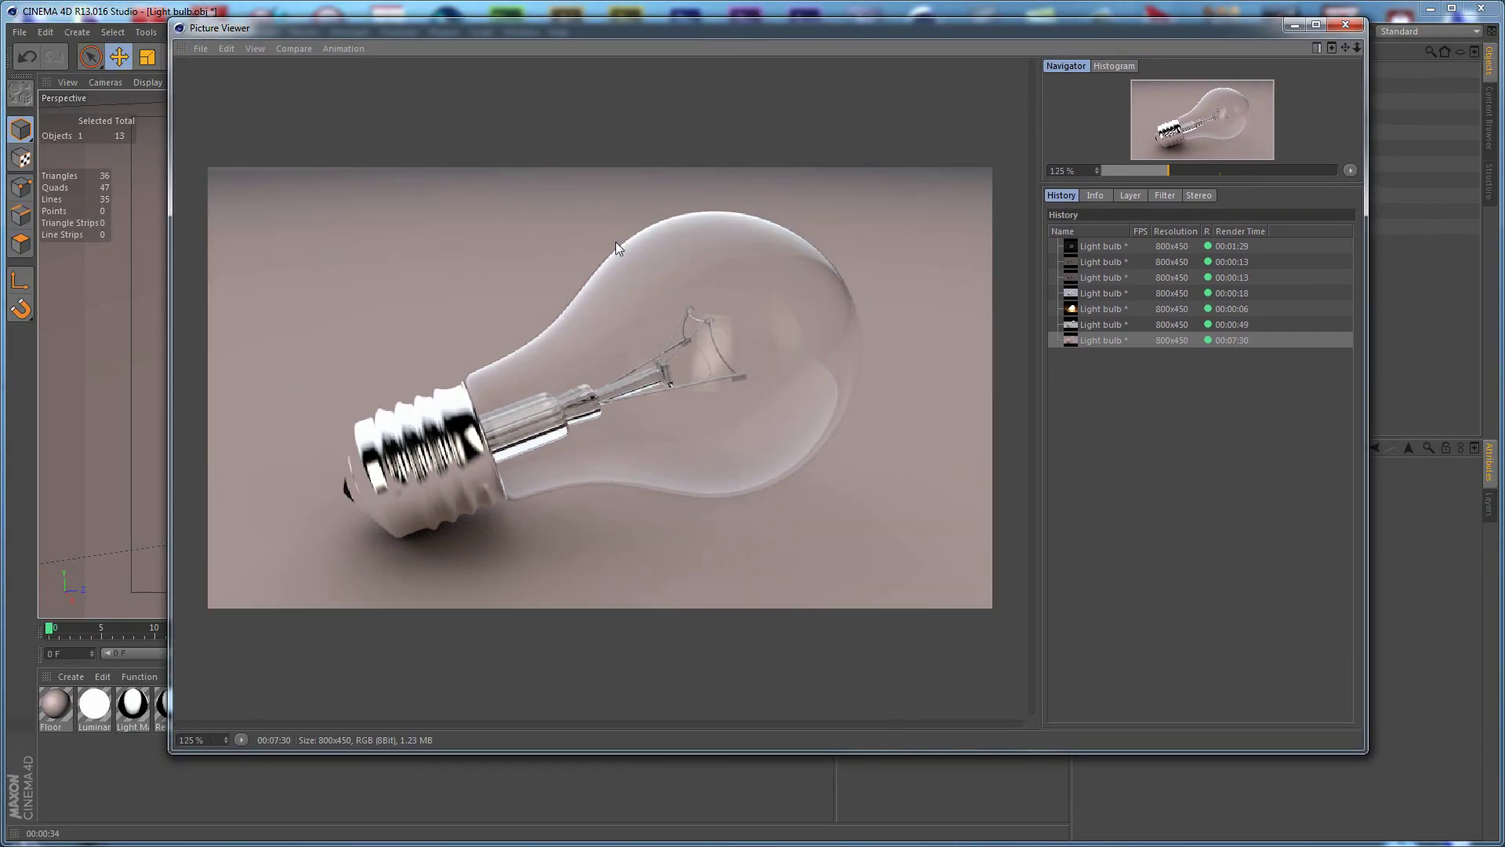
{"action": "left_click", "coordinate": [1344, 28]}
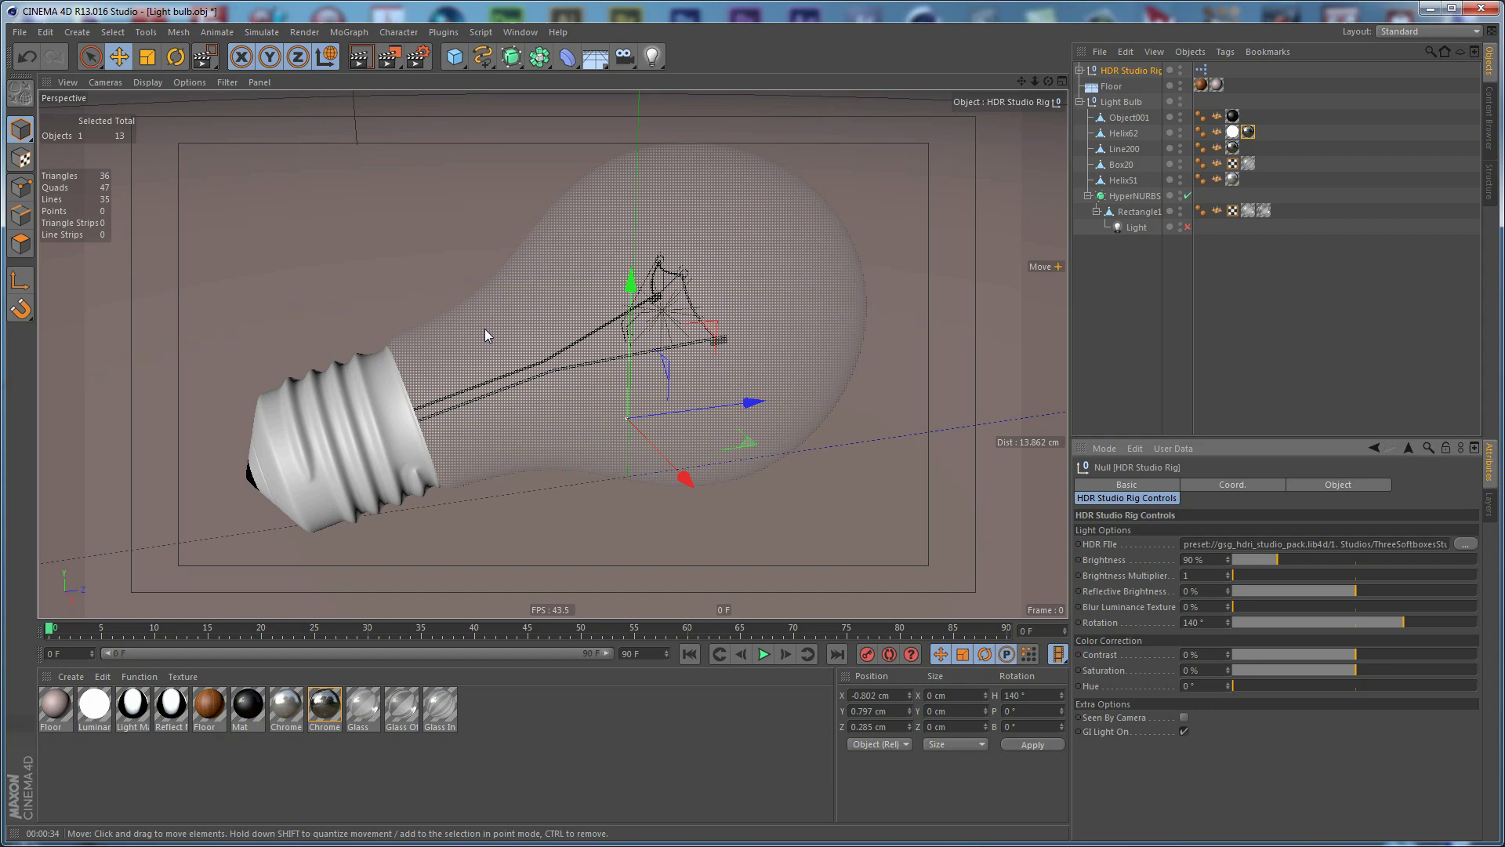
- Render the bulb to the Picture Viewer and compare it against the previous finished render in History
{"action": "key", "text": "ctrl+b"}
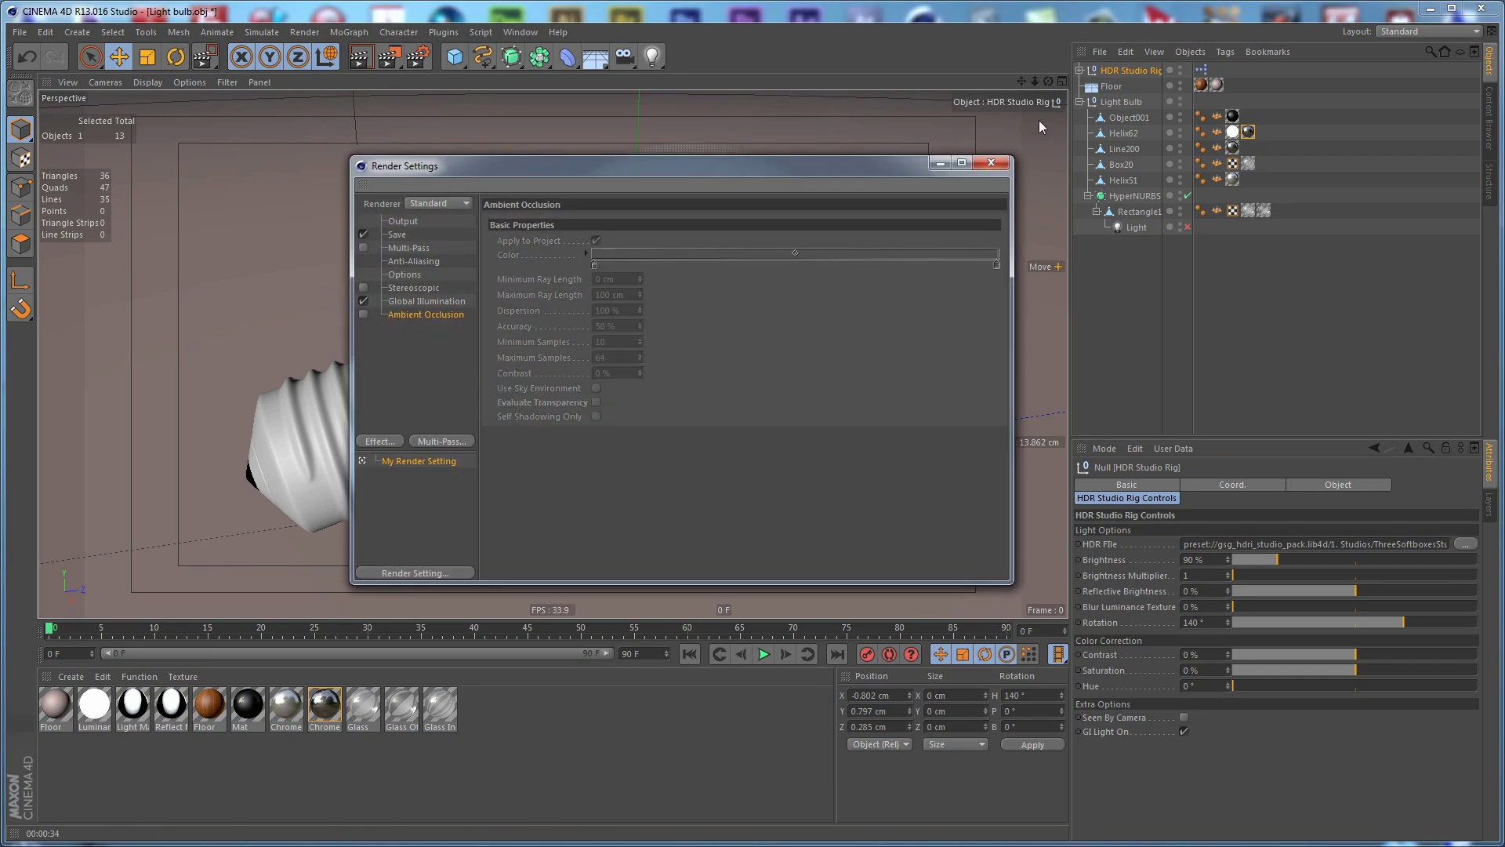
{"action": "left_click", "coordinate": [991, 162]}
{"action": "key", "text": "shift+r"}
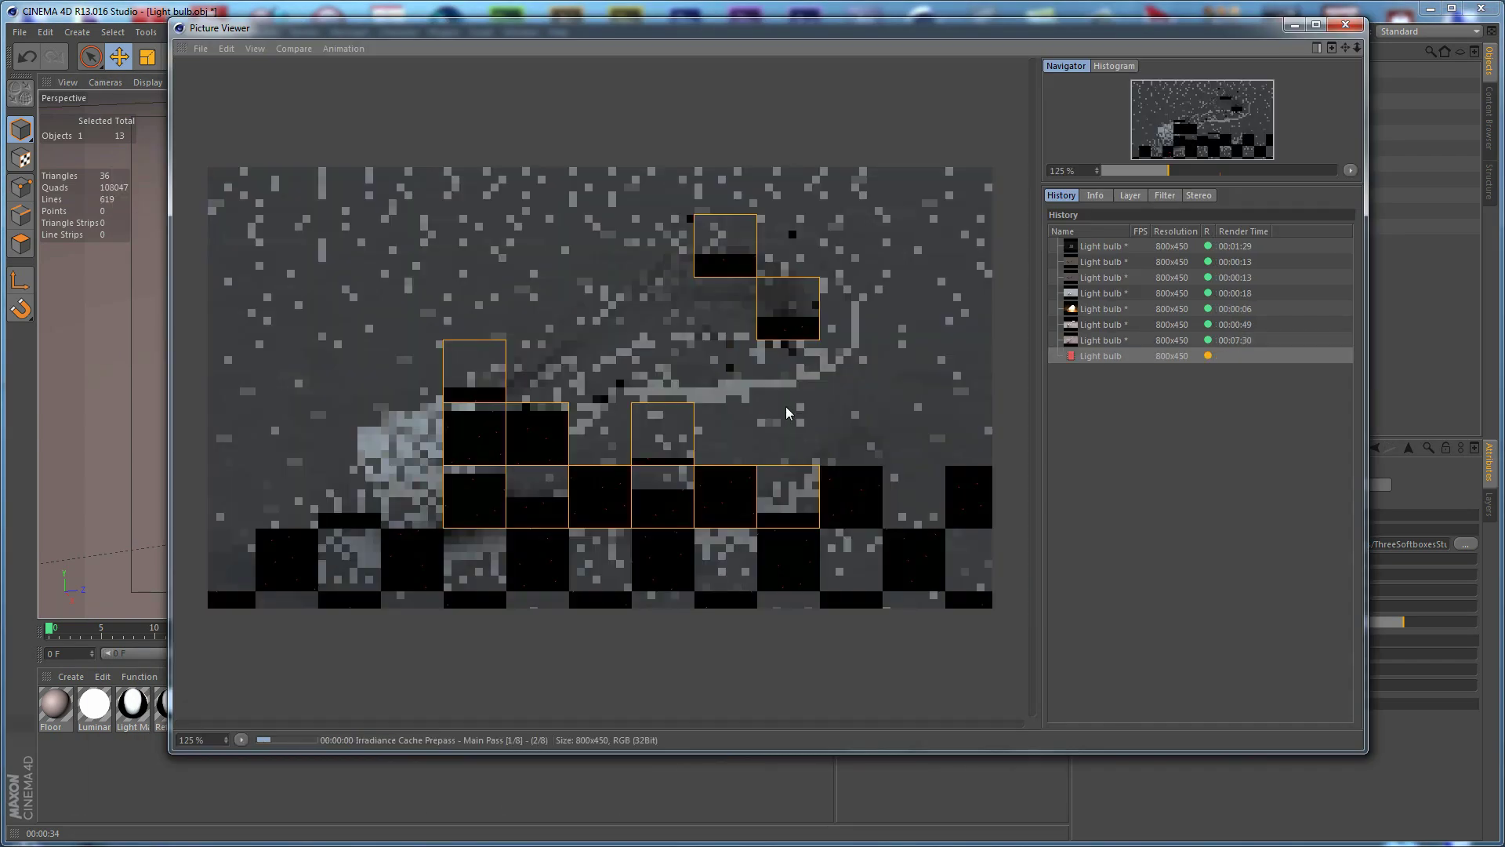
{"action": "left_click", "coordinate": [1238, 339]}
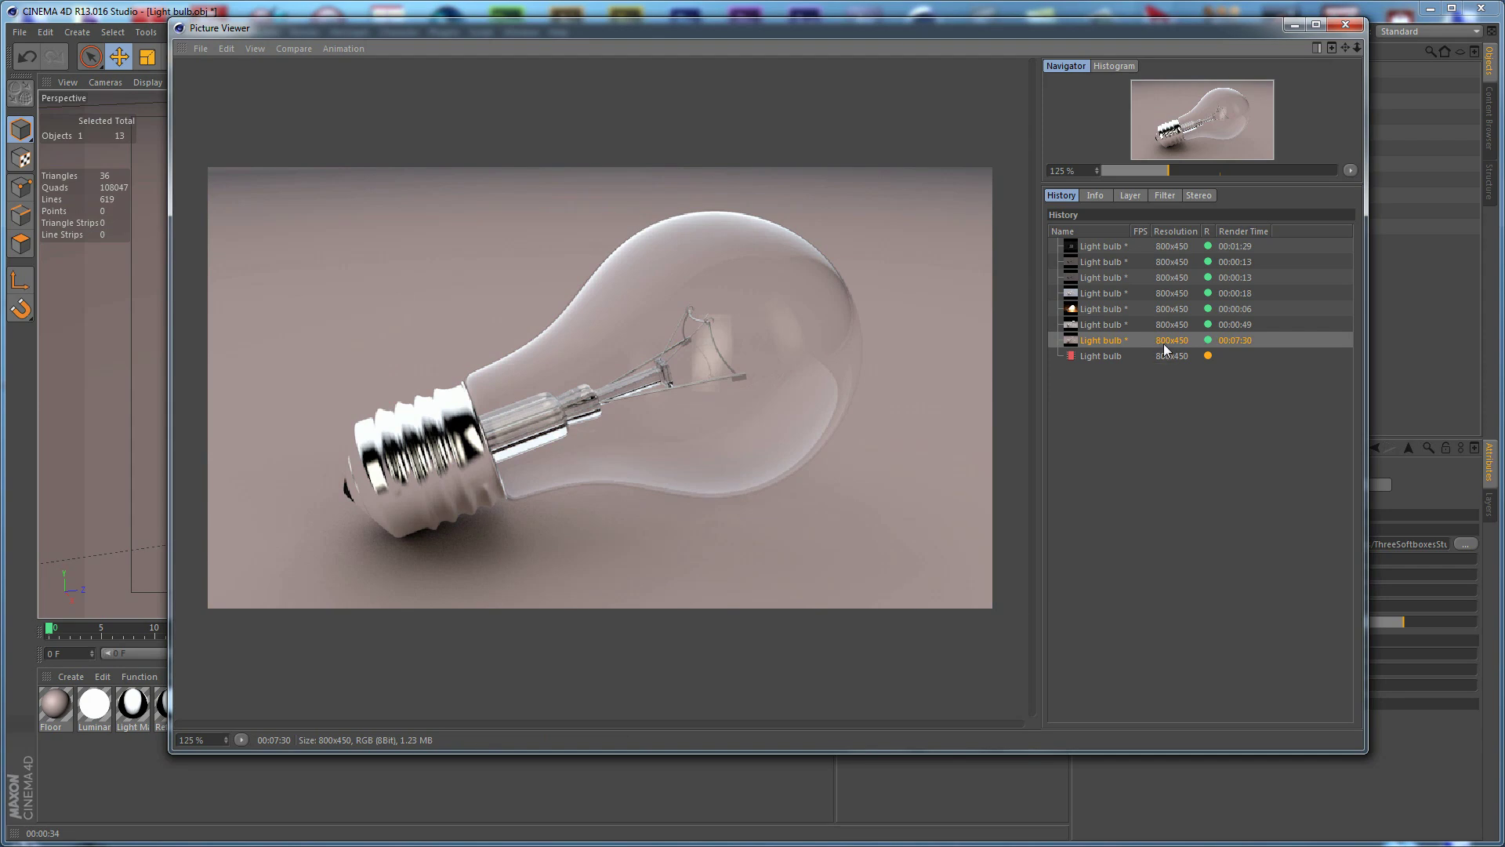
{"action": "left_click", "coordinate": [1091, 359]}
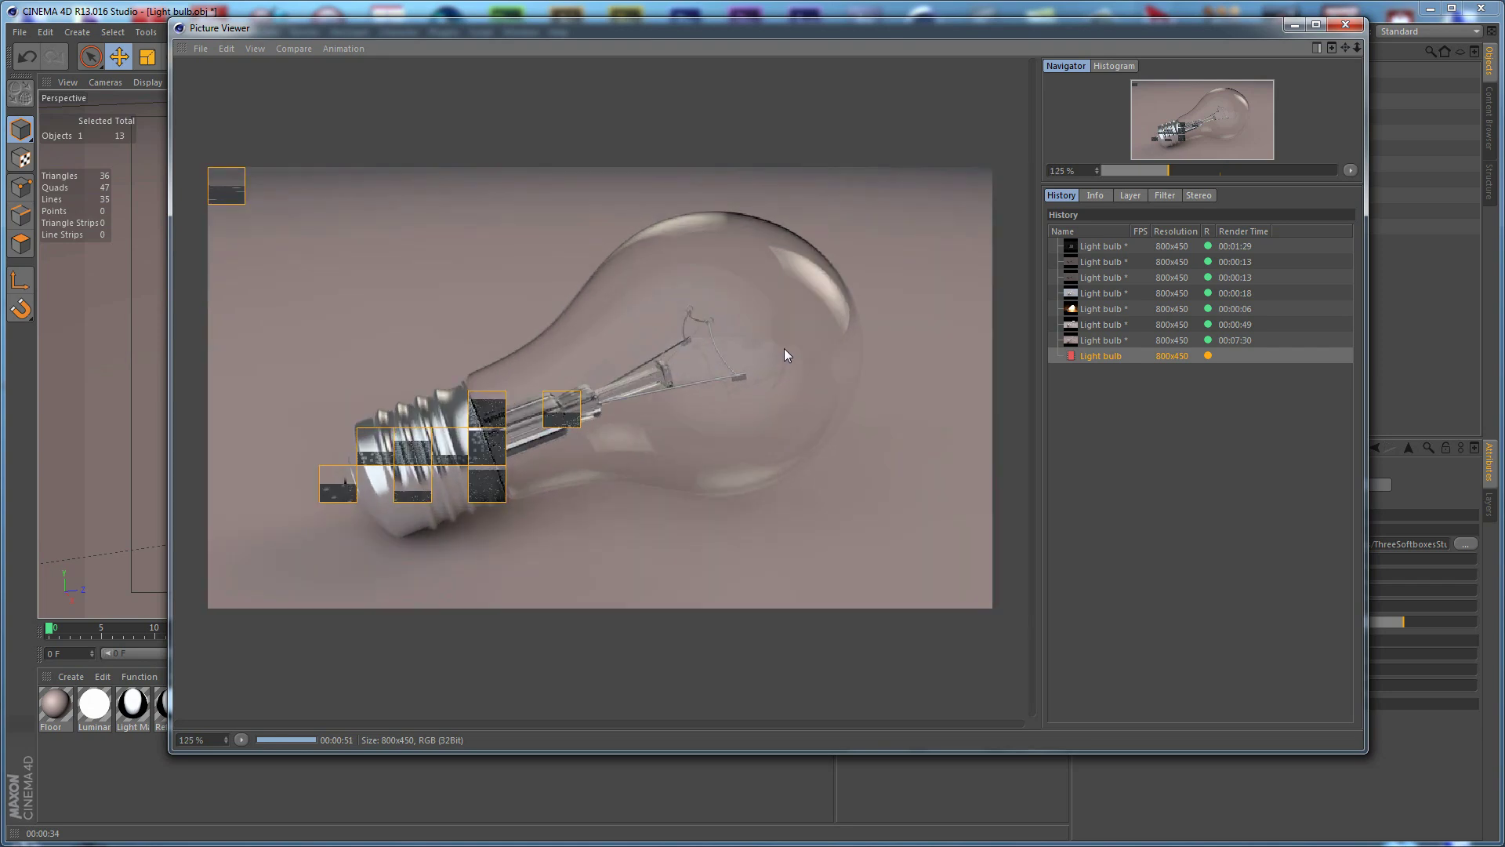
- Set the Floor material's bump strength to 35%
{"action": "left_click", "coordinate": [1296, 27]}
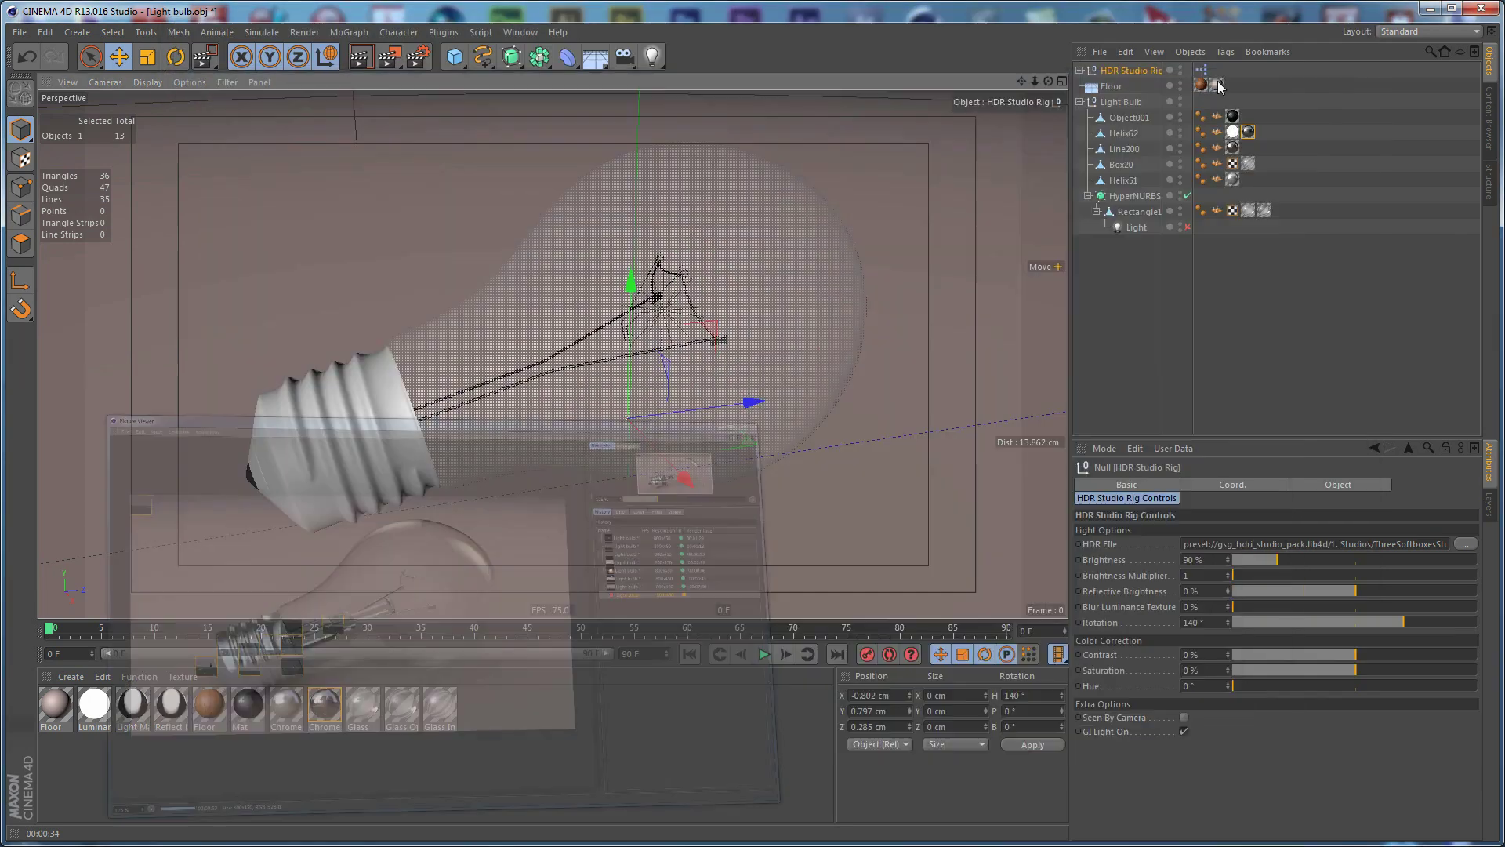
{"action": "left_click", "coordinate": [210, 709]}
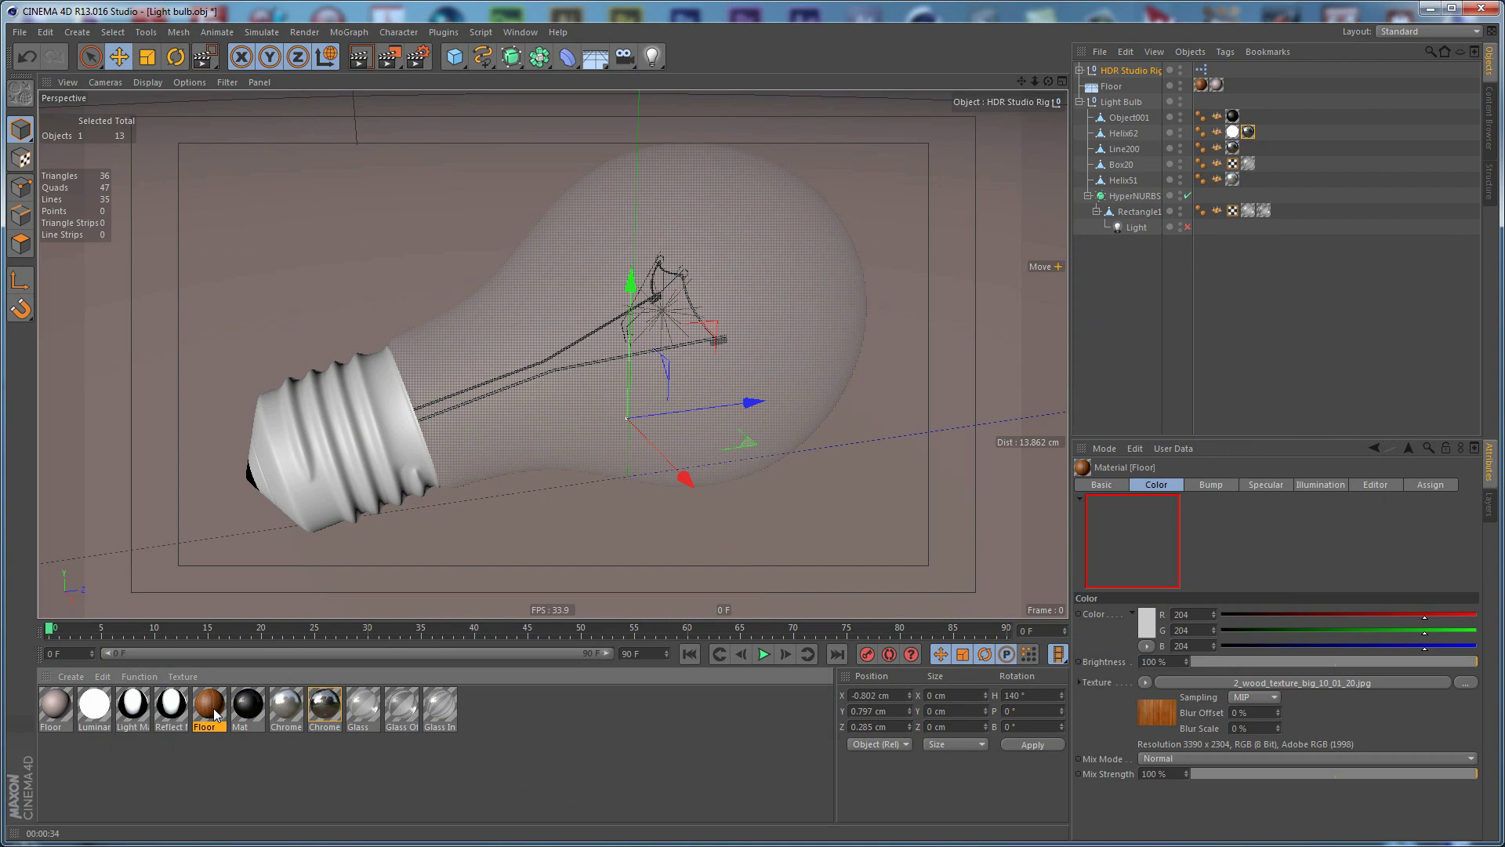
{"action": "double_click", "coordinate": [216, 713]}
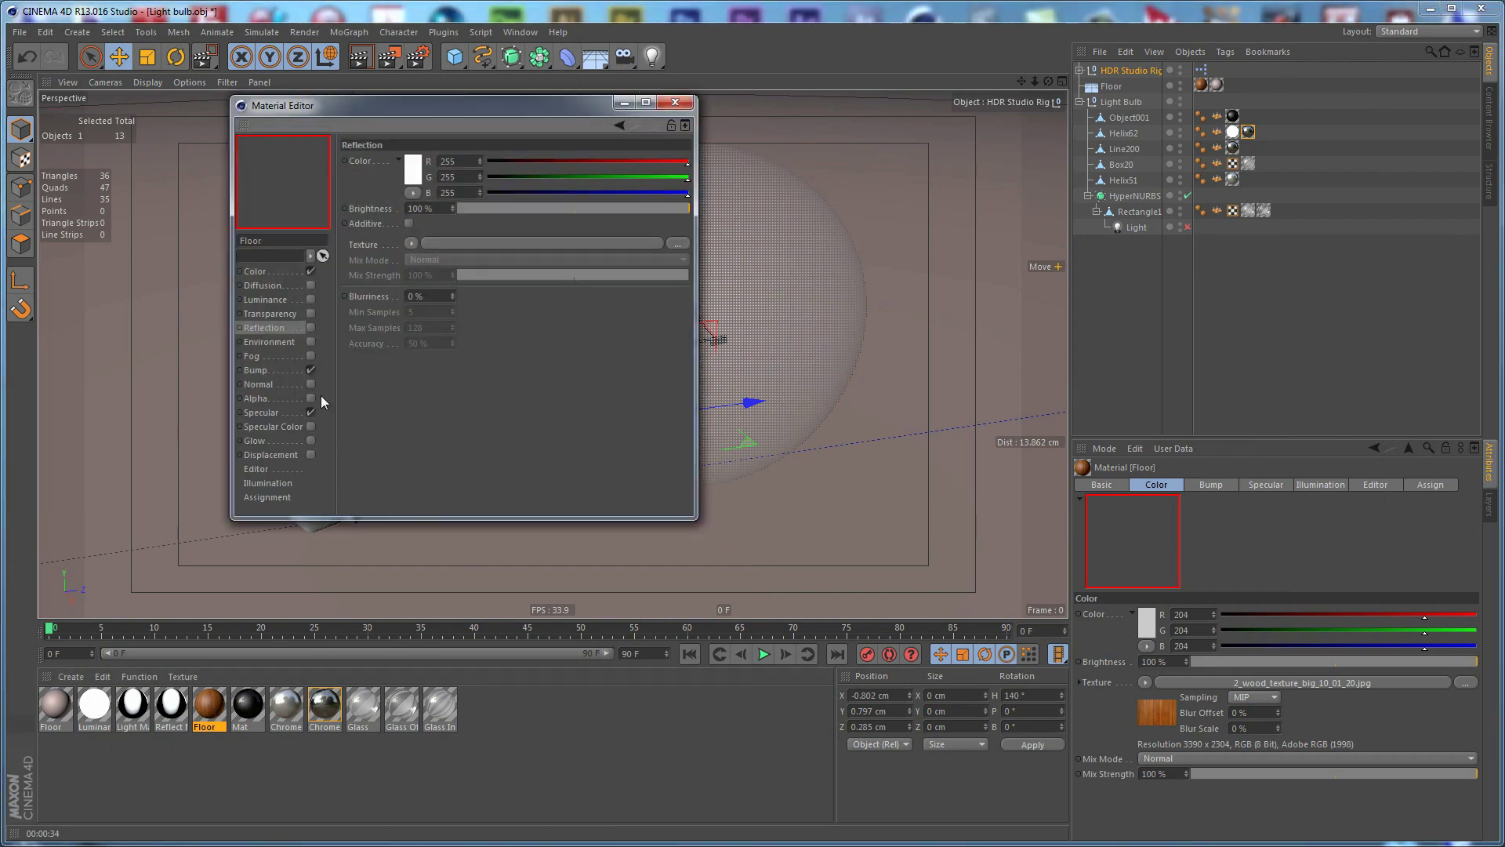
{"action": "left_click", "coordinate": [275, 373]}
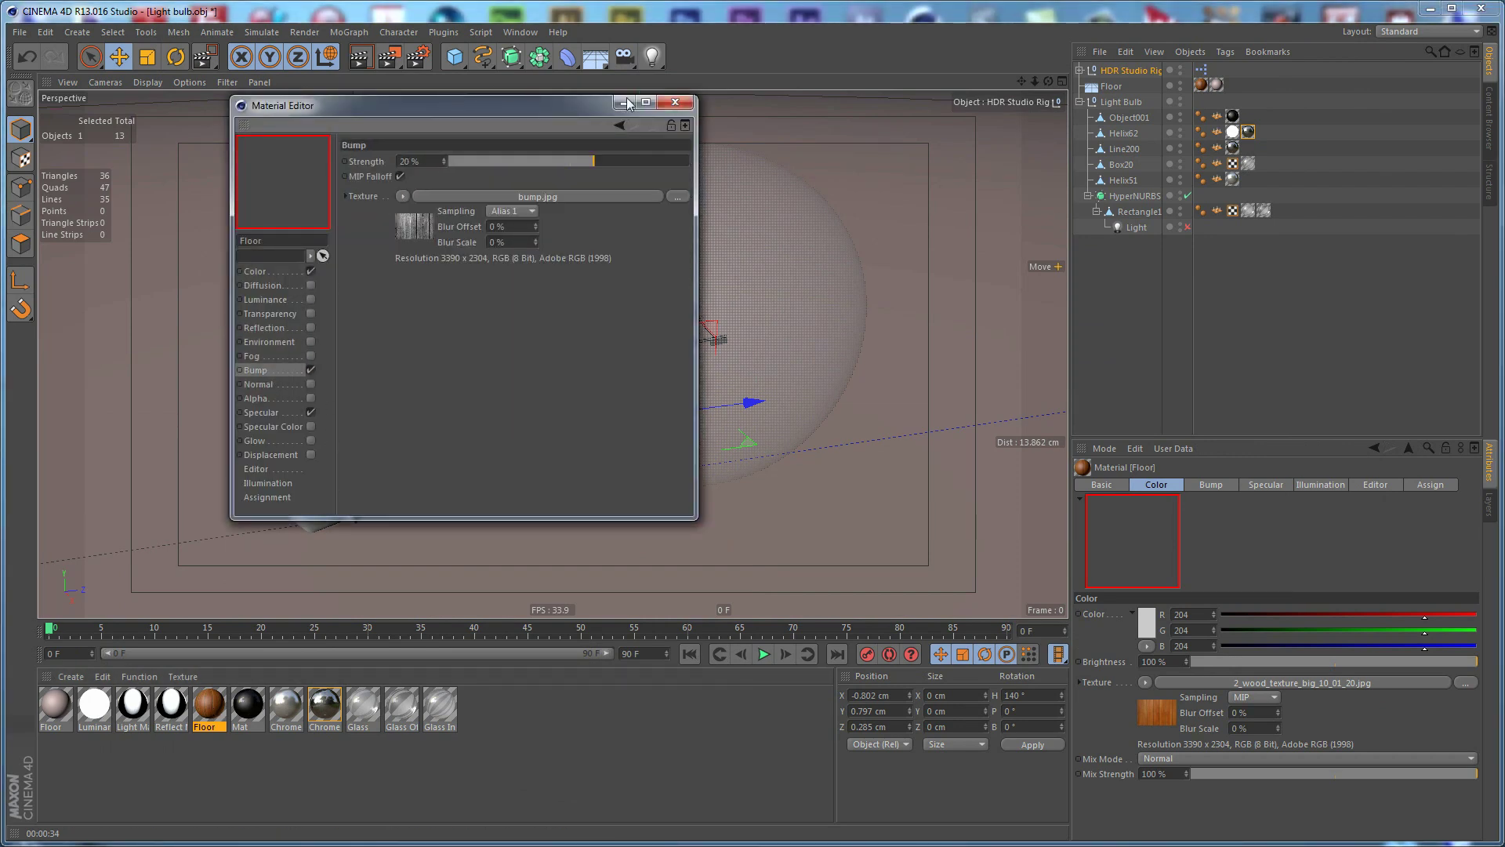
{"action": "left_click_drag", "start_coordinate": [554, 115], "coordinate": [765, 142]}
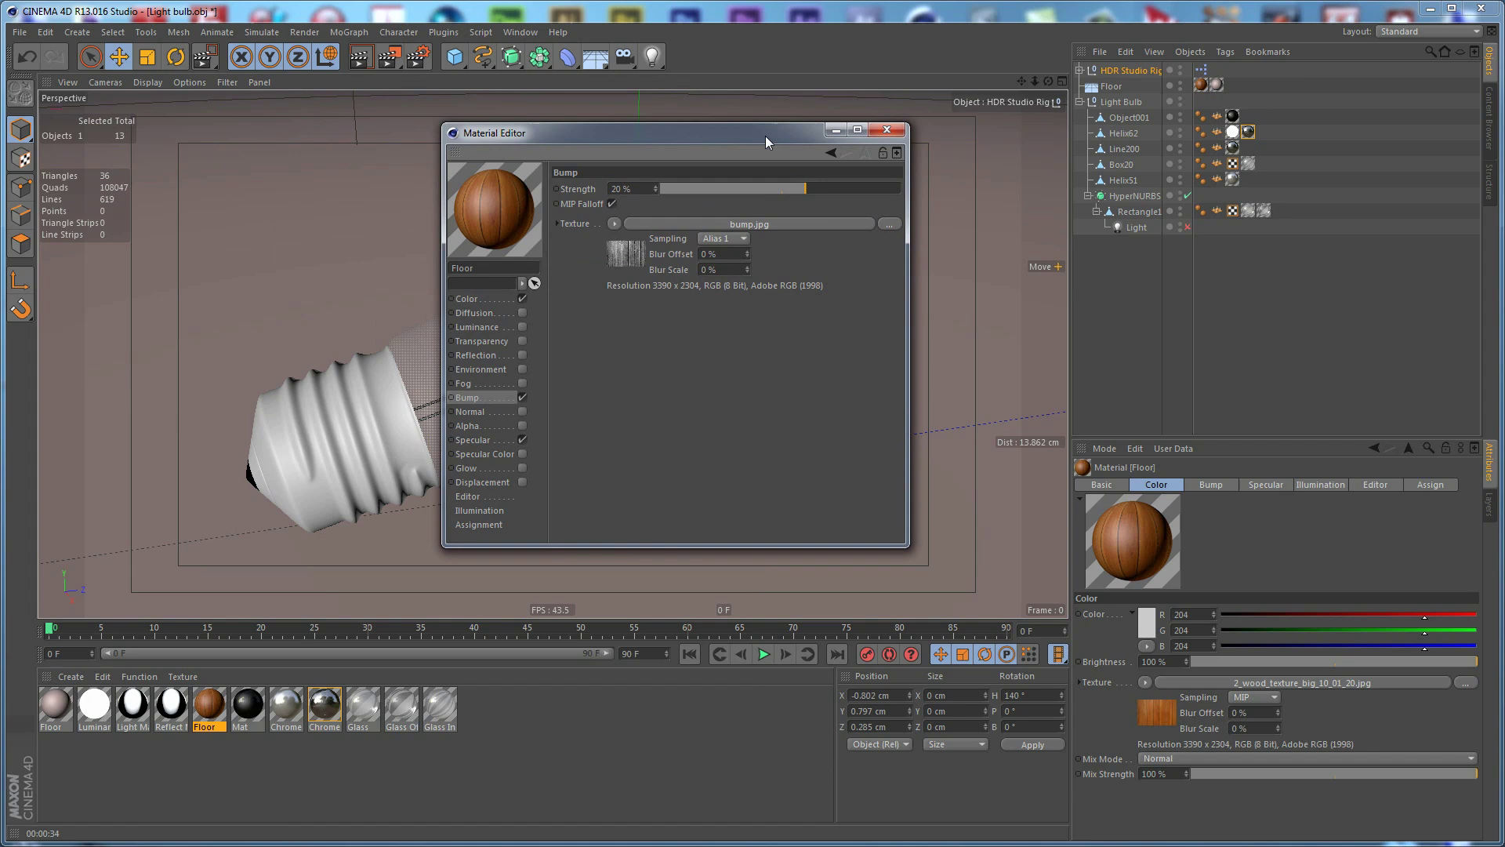
{"action": "left_click", "coordinate": [621, 189]}
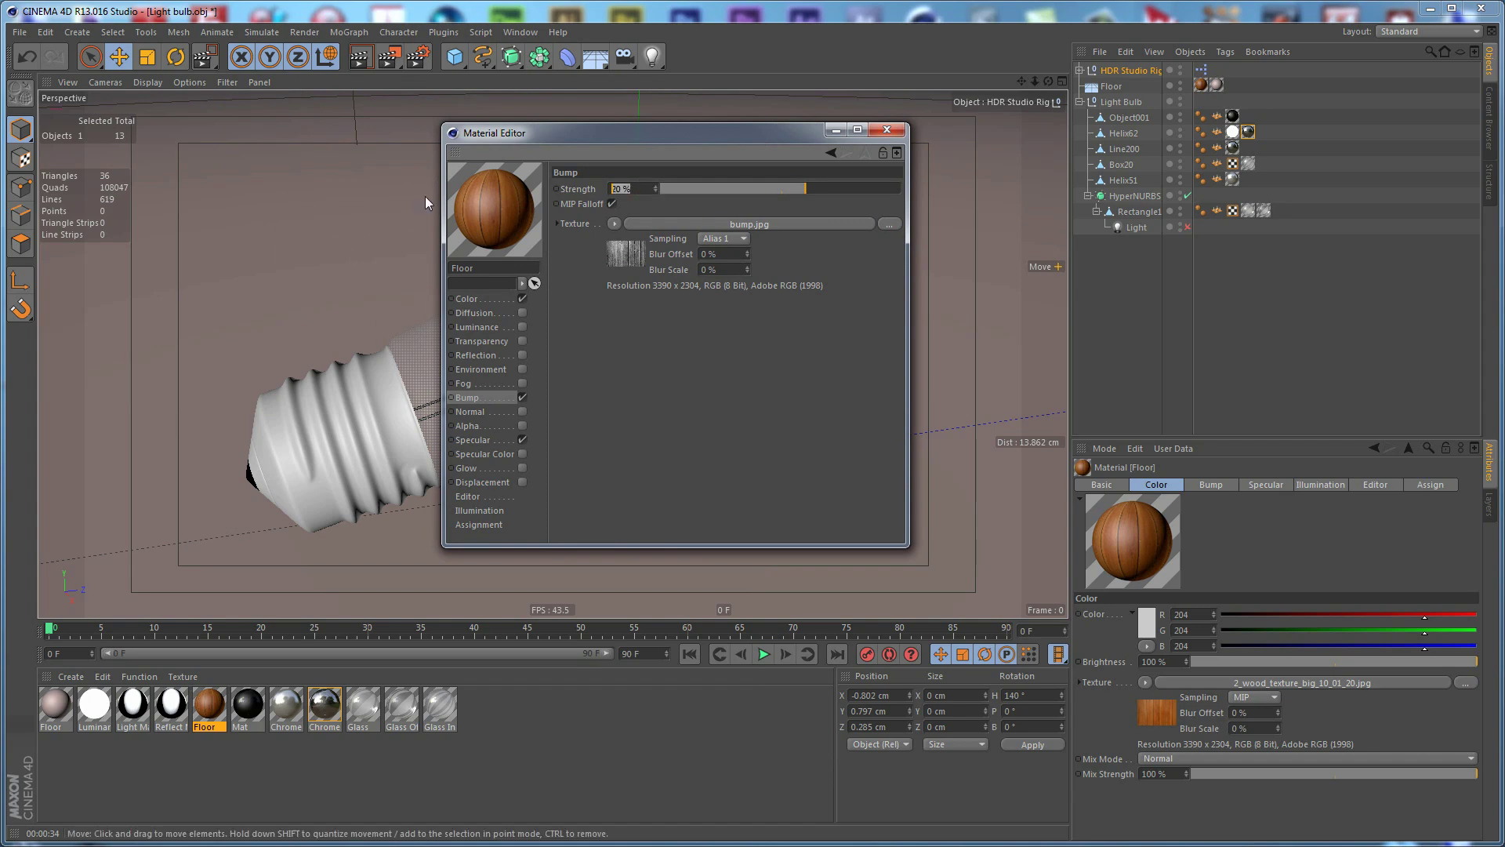
{"action": "type", "text": "35"}
{"action": "key", "text": "Return"}
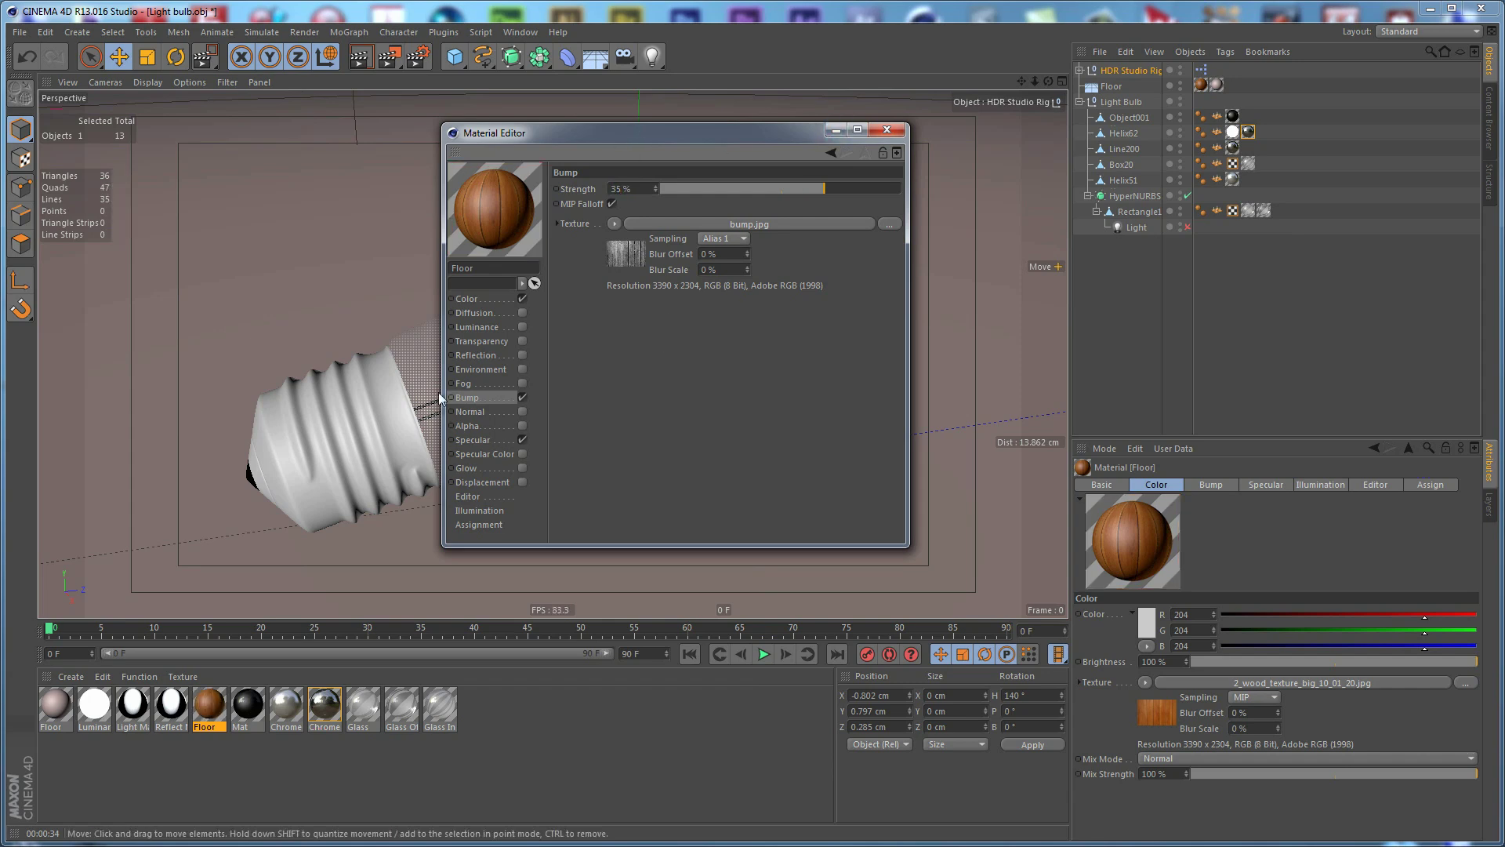
- Give the Floor material's specular 8% falloff and 10% inner width, and fine-tune its height
{"action": "left_click", "coordinate": [472, 439]}
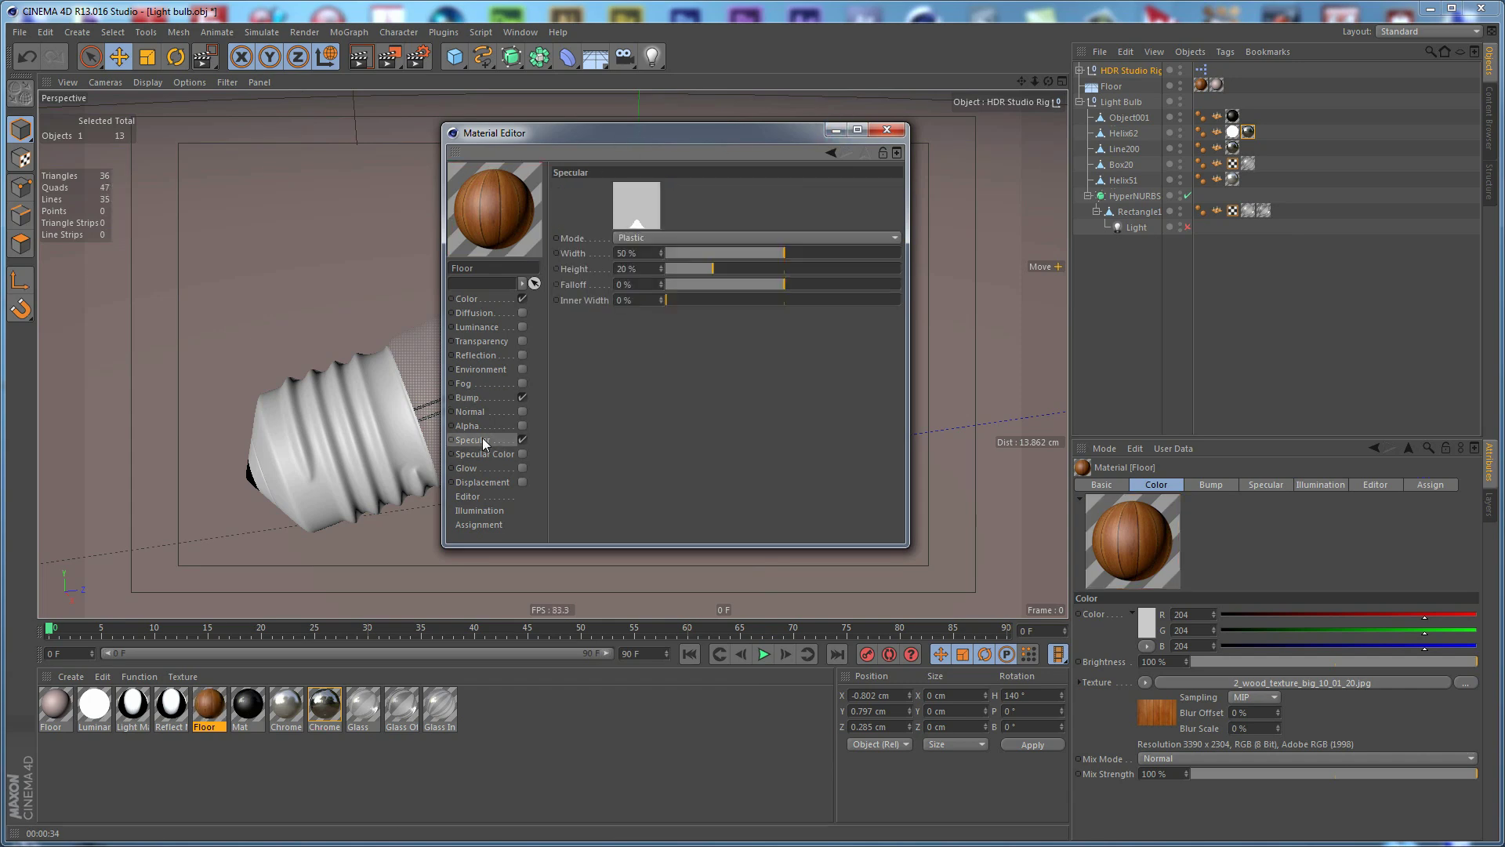
{"action": "left_click", "coordinate": [638, 284]}
{"action": "type", "text": "8"}
{"action": "key", "text": "Return"}
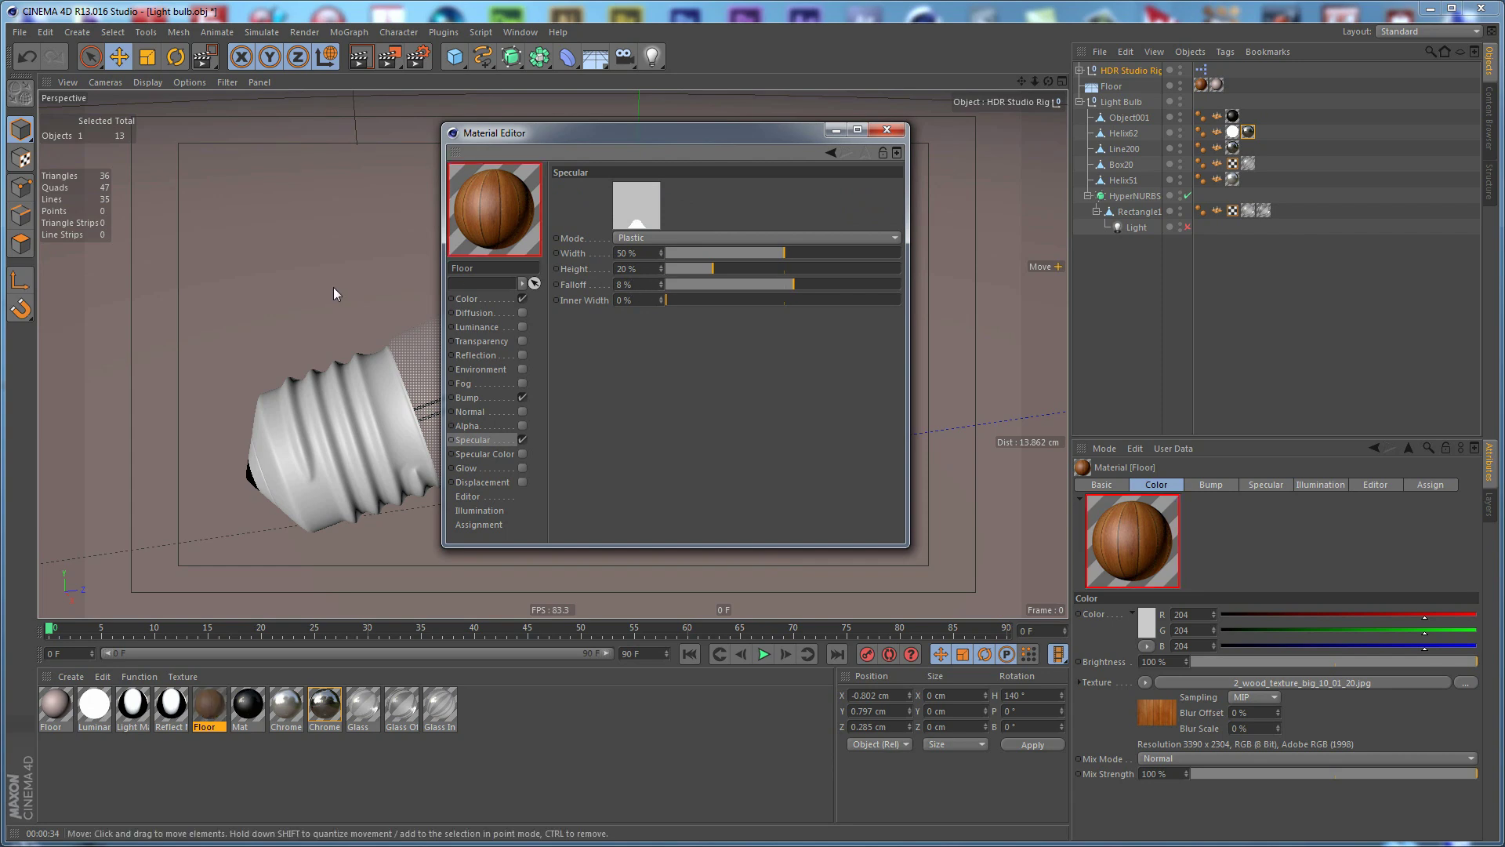
{"action": "key", "text": "Tab"}
{"action": "type", "text": "10"}
{"action": "key", "text": "Return"}
{"action": "left_click_drag", "start_coordinate": [671, 272], "coordinate": [788, 262]}
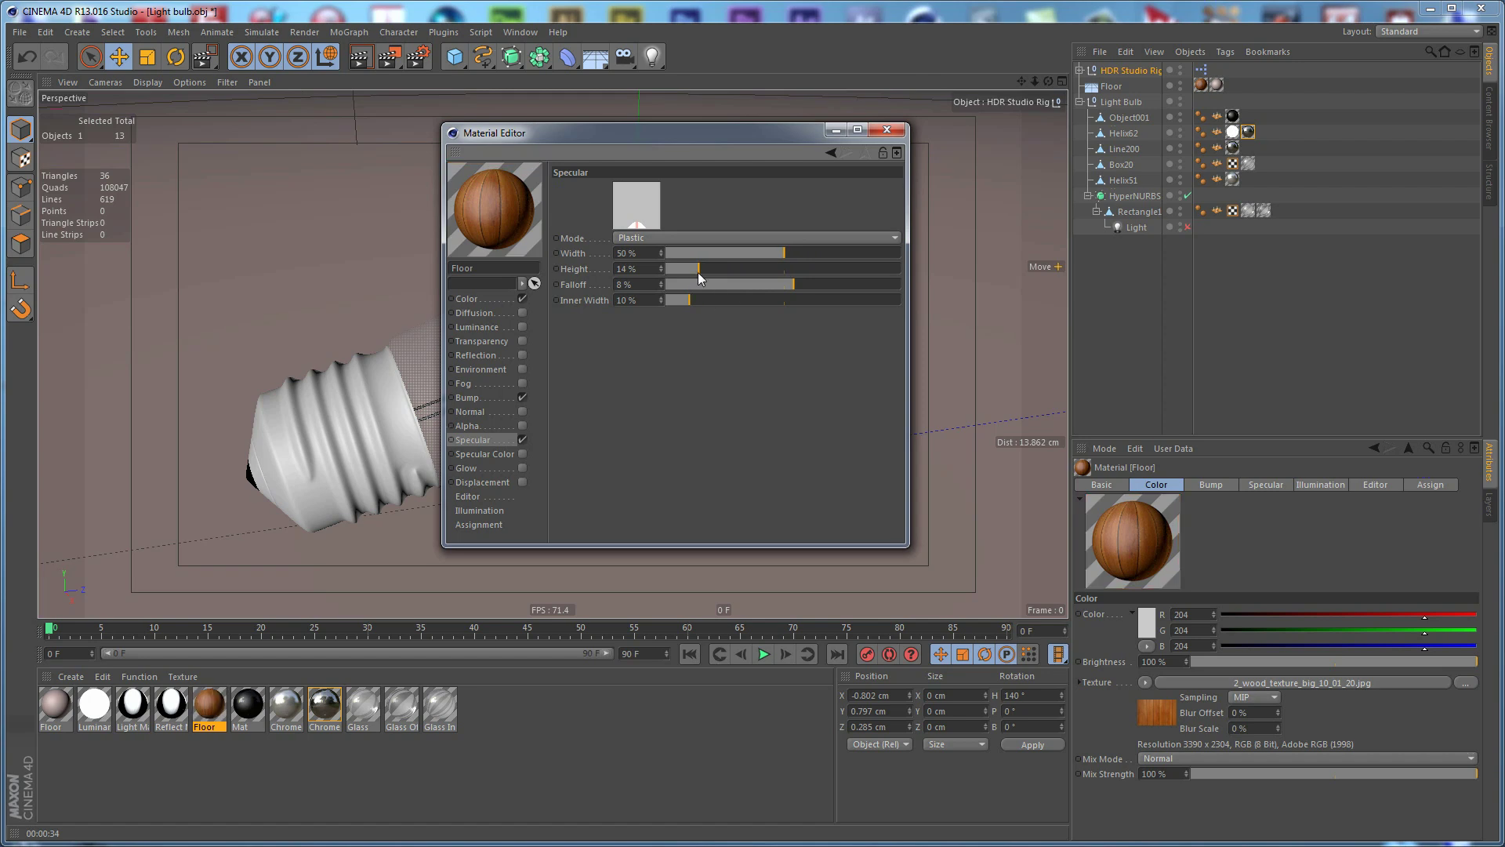
{"action": "left_click_drag", "start_coordinate": [699, 274], "coordinate": [712, 273]}
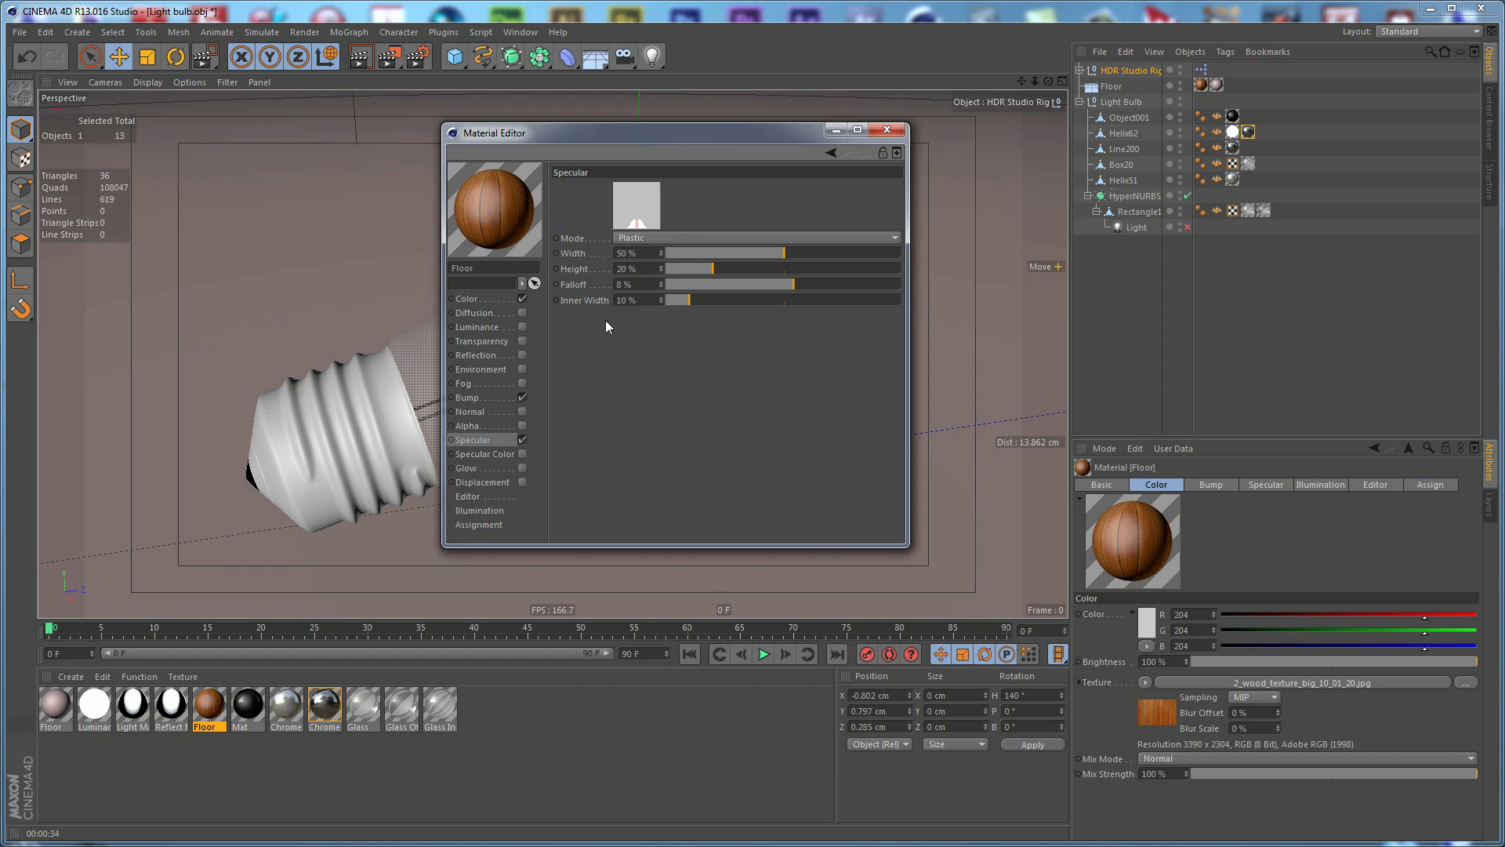
- Close the Floor material editor and deselect the HDR Studio Rig
{"action": "left_click", "coordinate": [887, 130]}
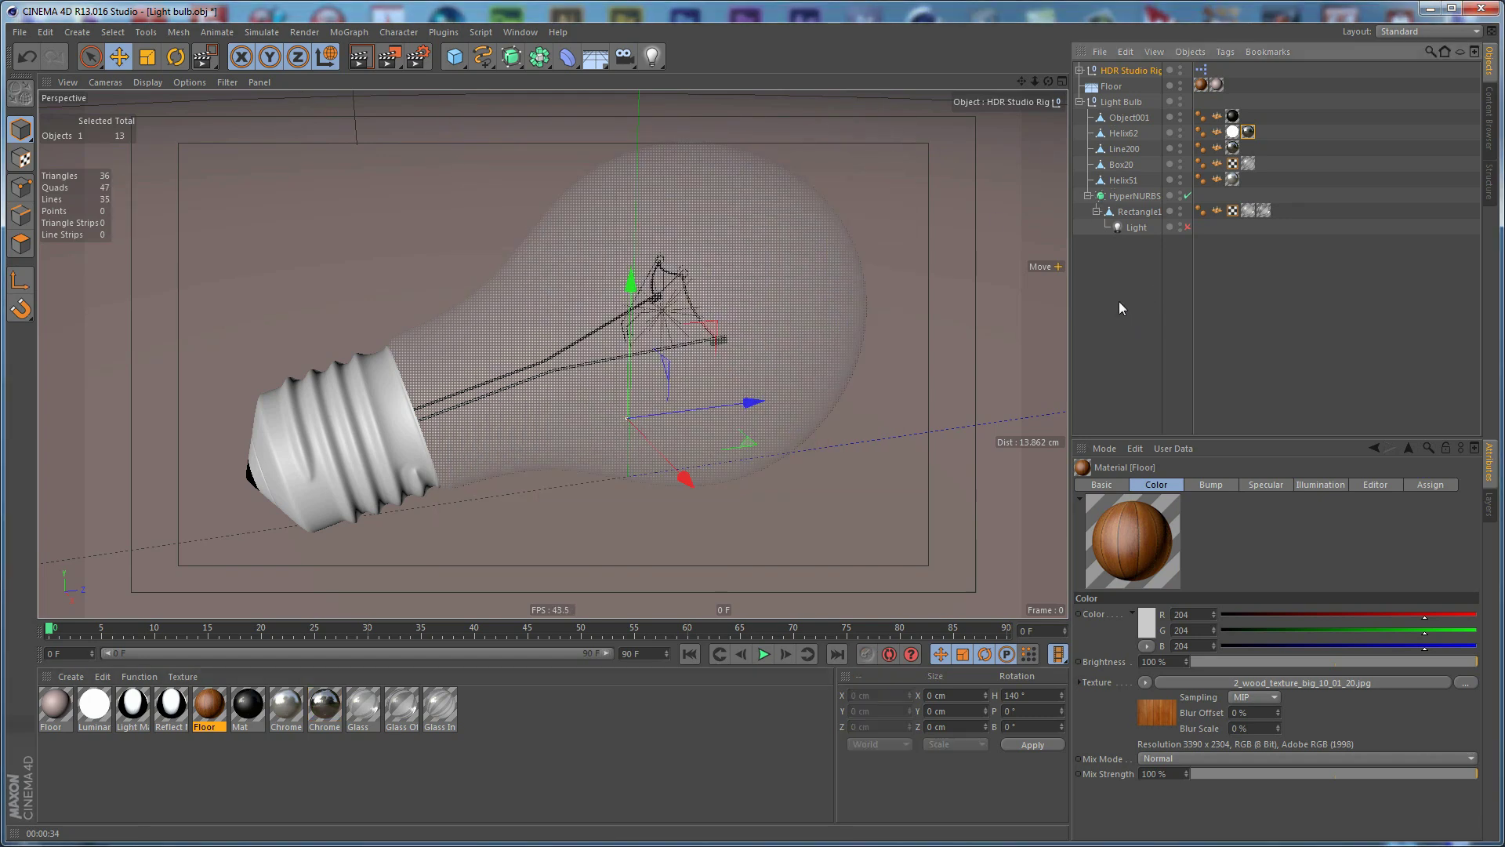
{"action": "left_click", "coordinate": [1118, 301]}
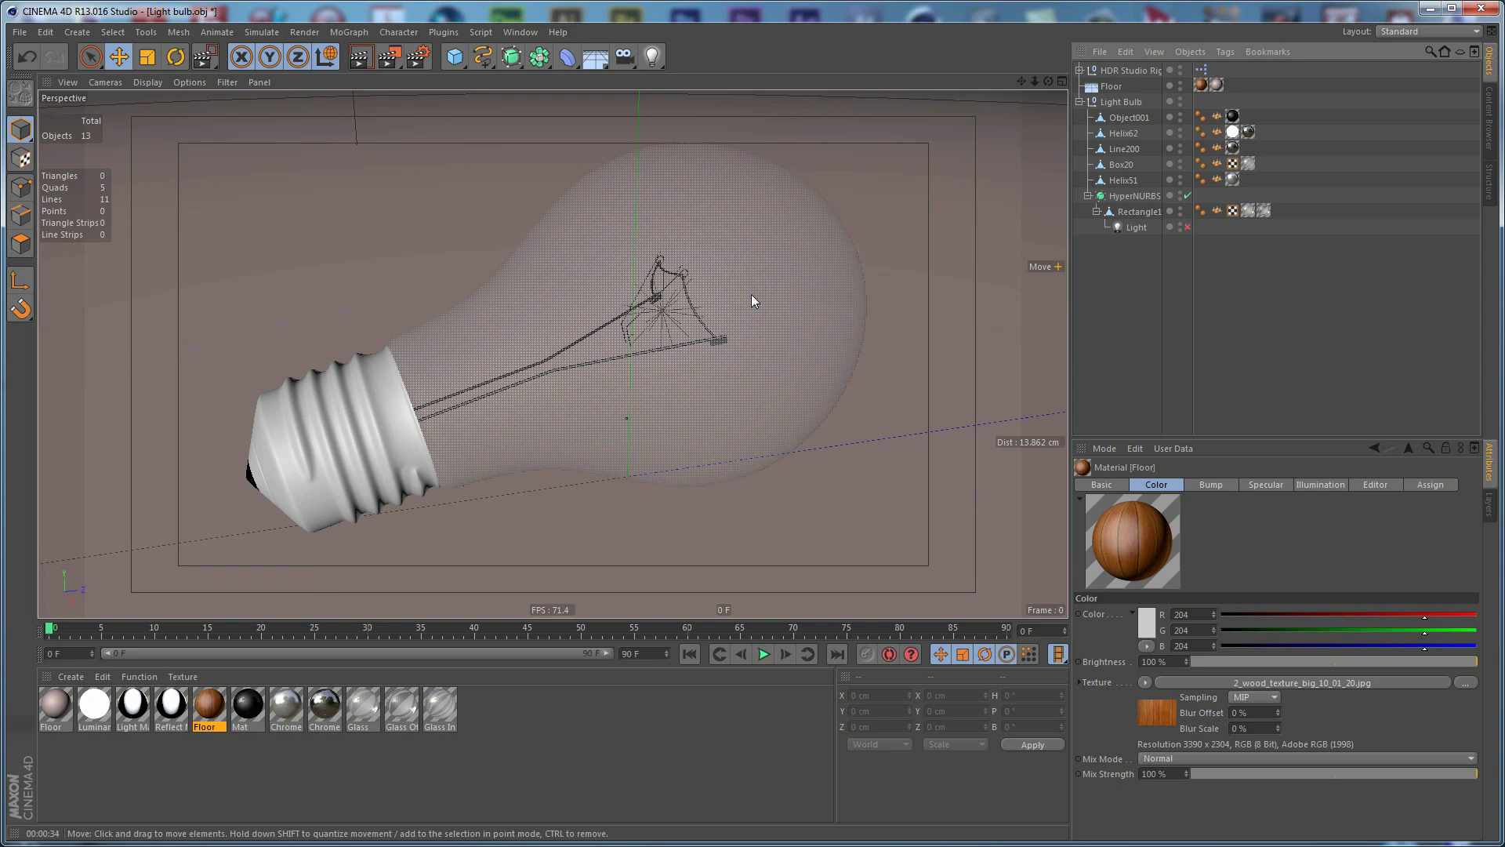